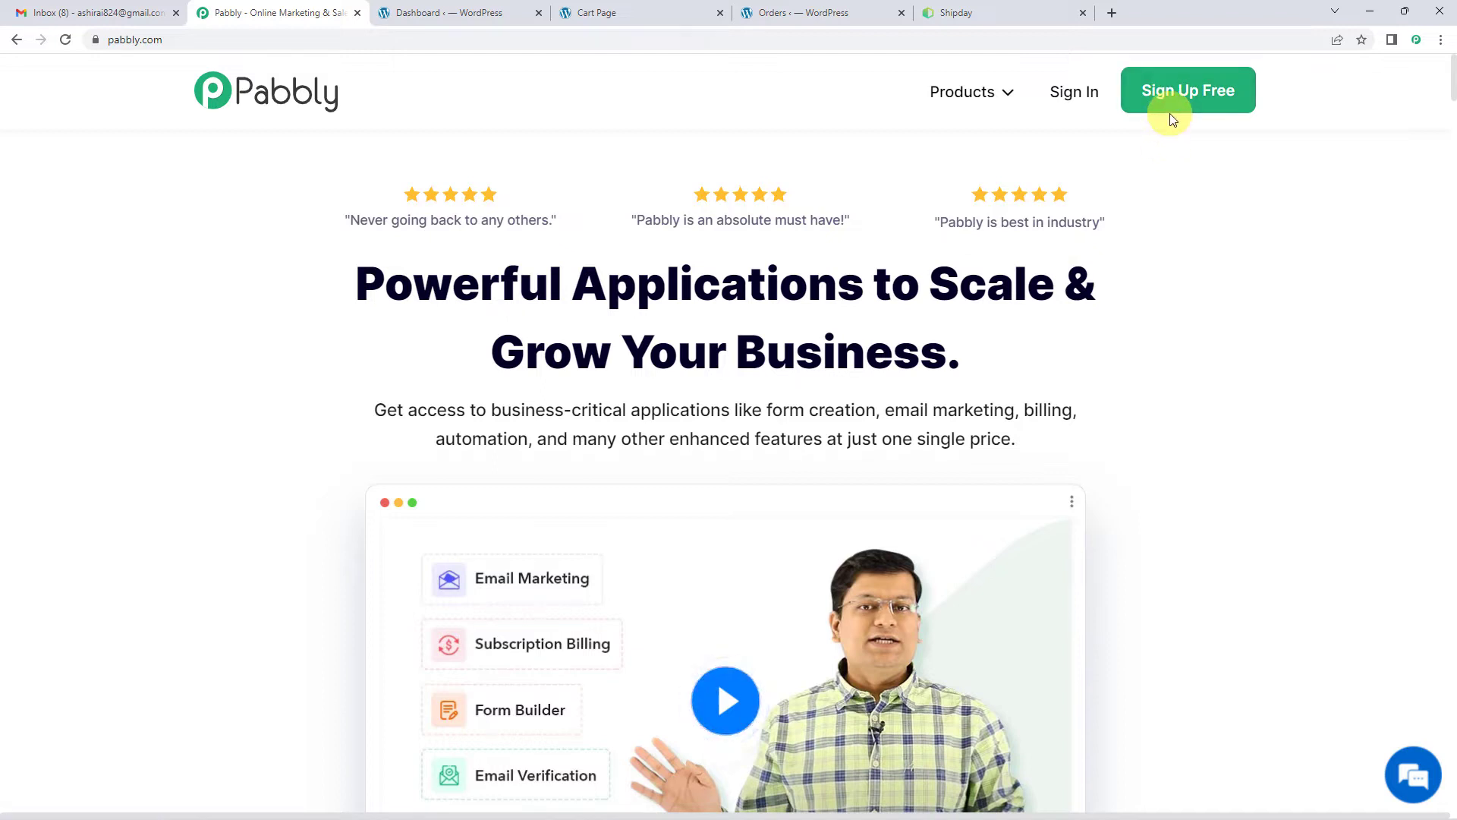
Step: Sign in to the Pabbly account from the pabbly.com top navigation
left_click(1070, 98)
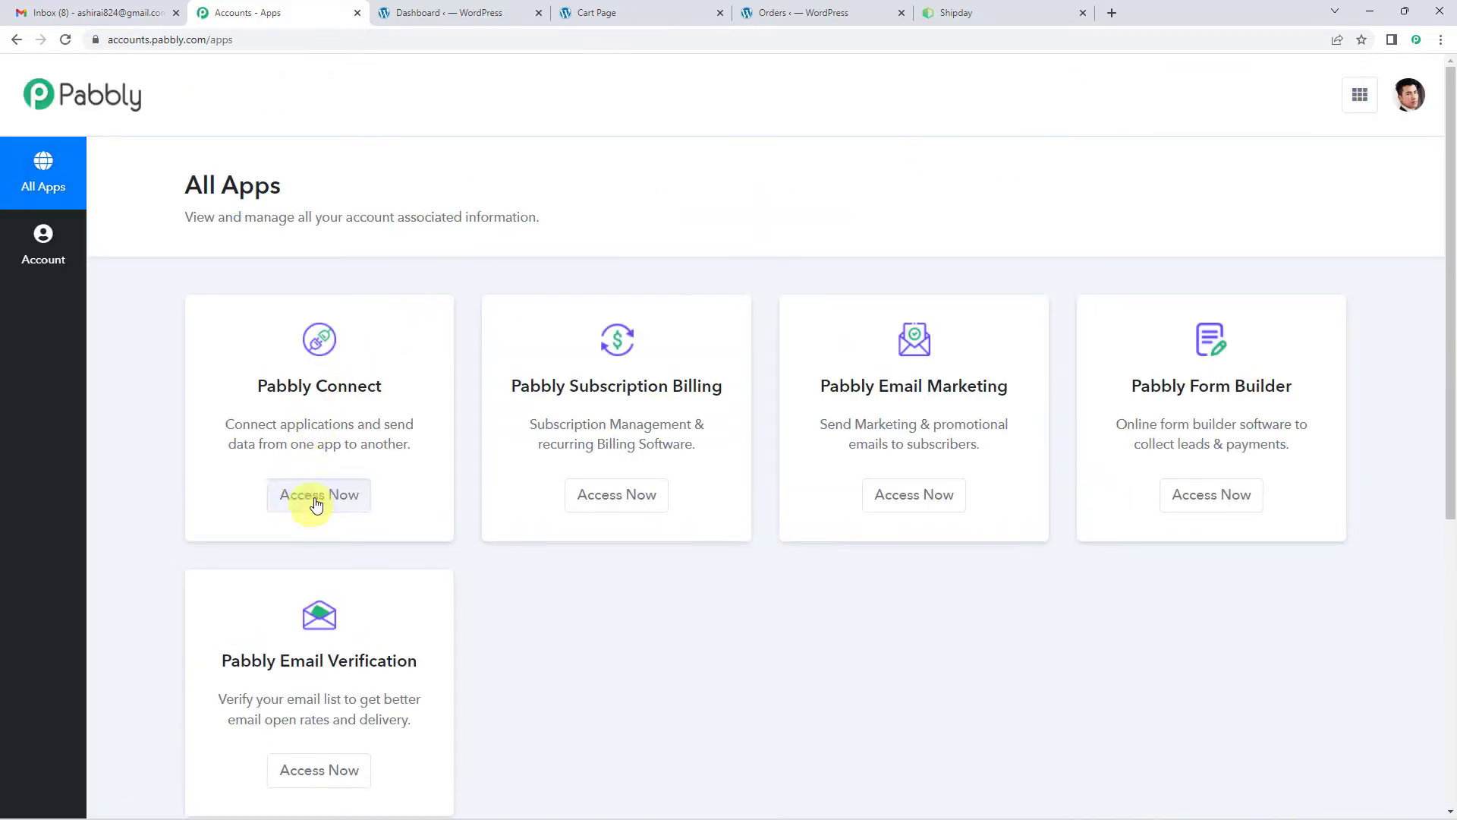
Step: Open Pabbly Connect and create a workflow named 'WooCommerce To Shipday'
left_click(315, 502)
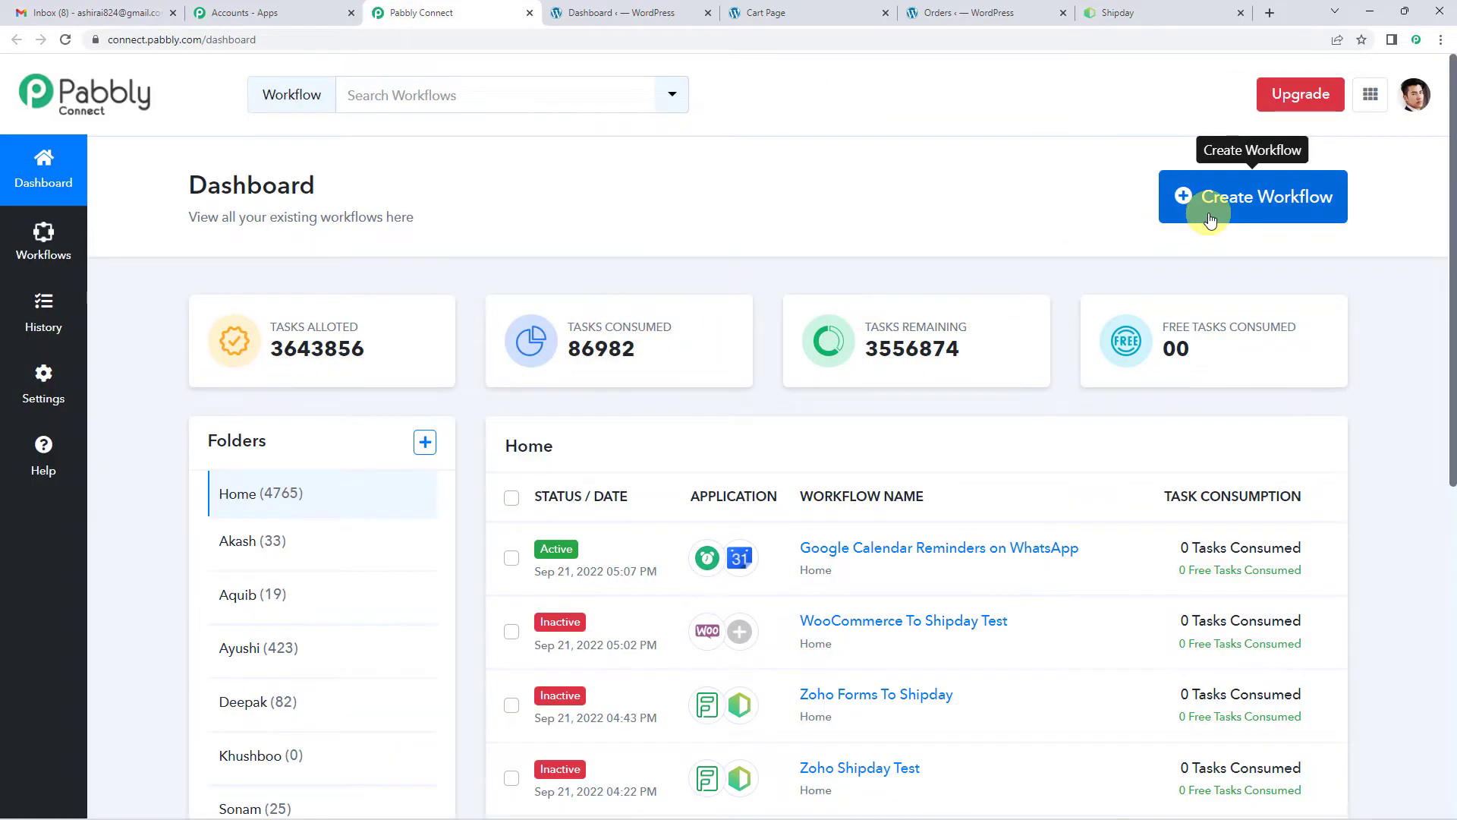
left_click(1210, 220)
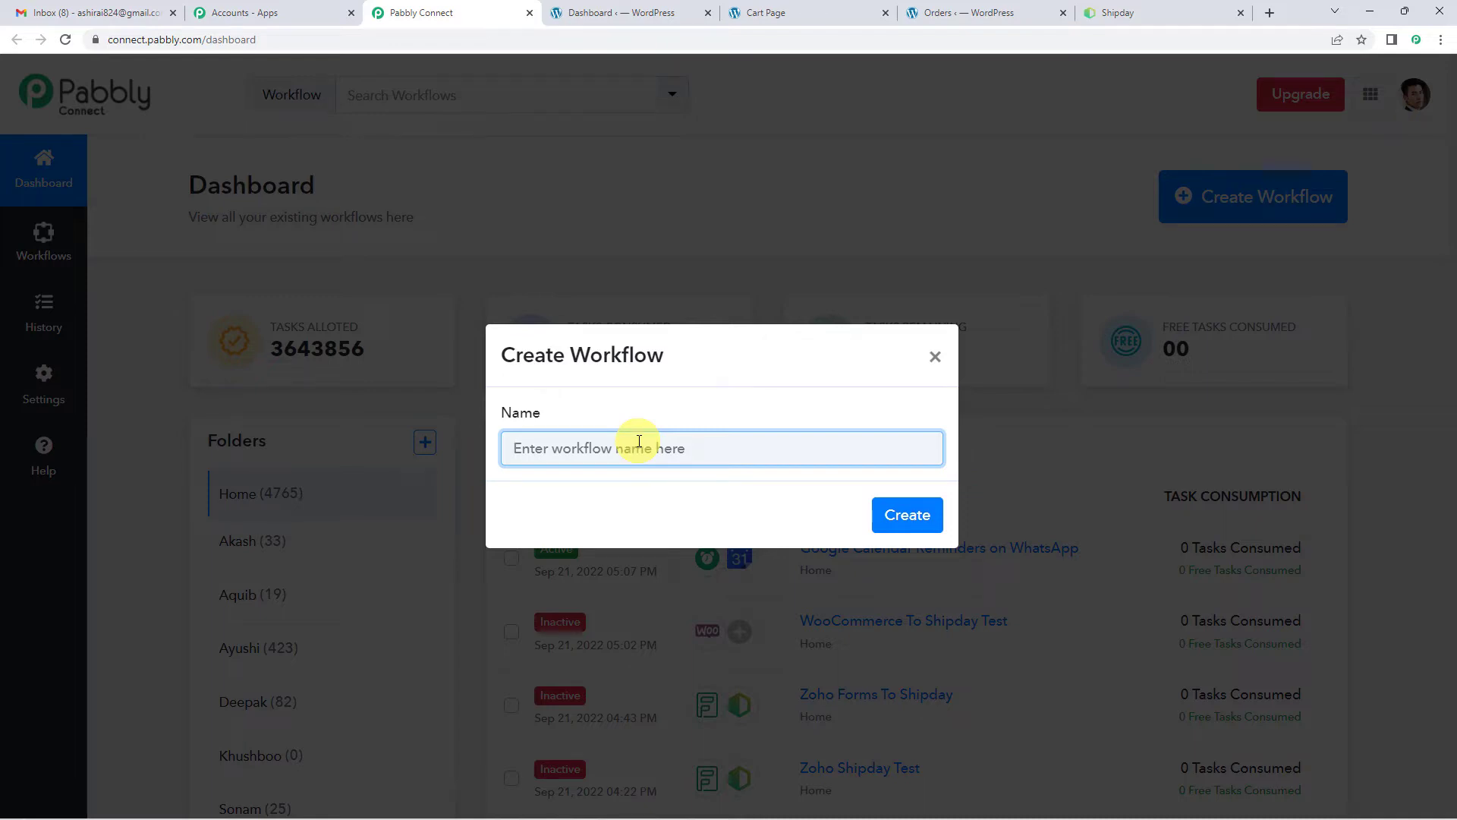
type("WooCommerce To Shipday")
left_click(893, 522)
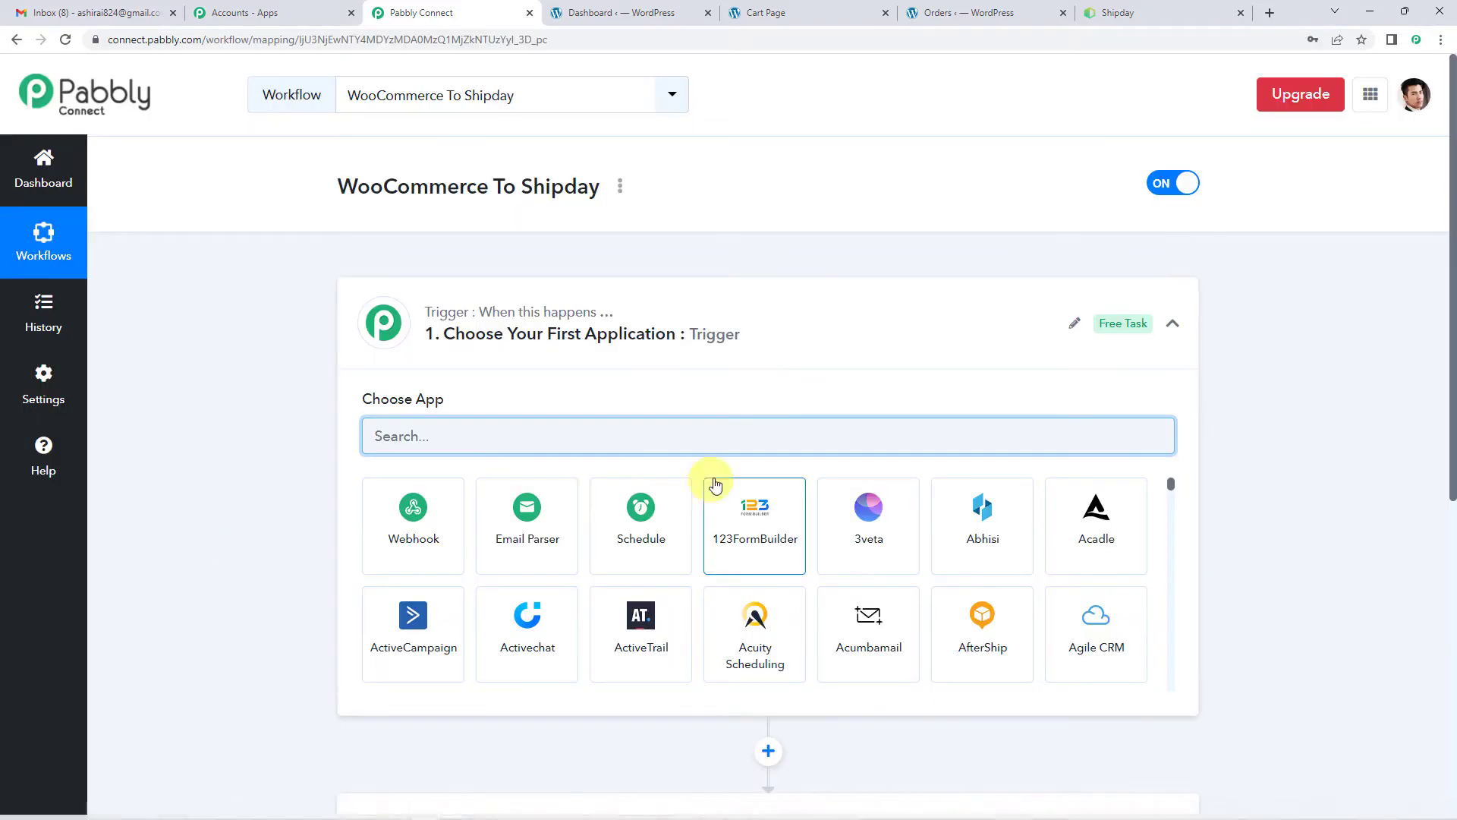
Step: Set the trigger app to WooCommerce with the New Order Created event
left_click(554, 338)
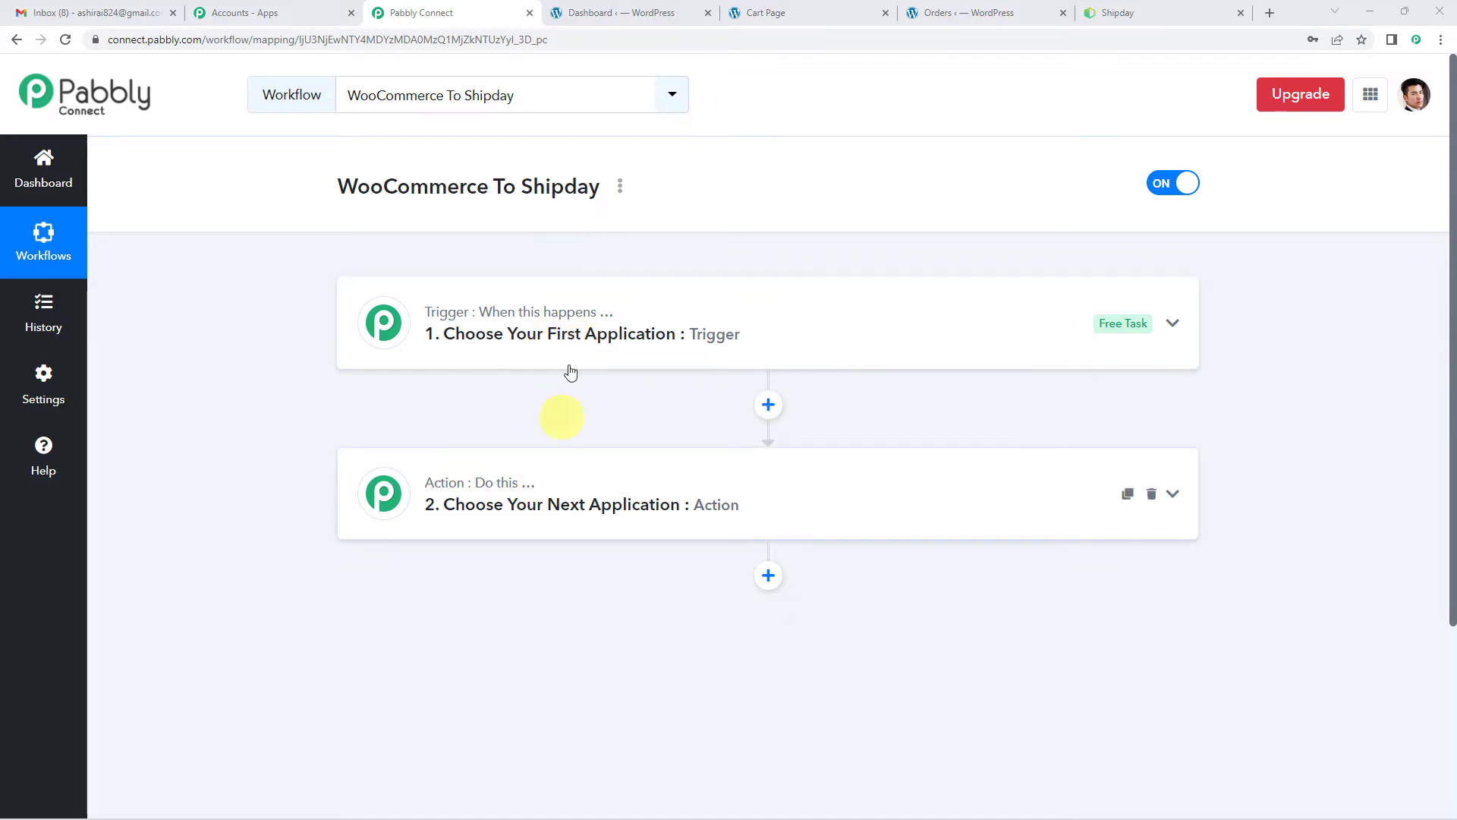
left_click(572, 348)
type("w")
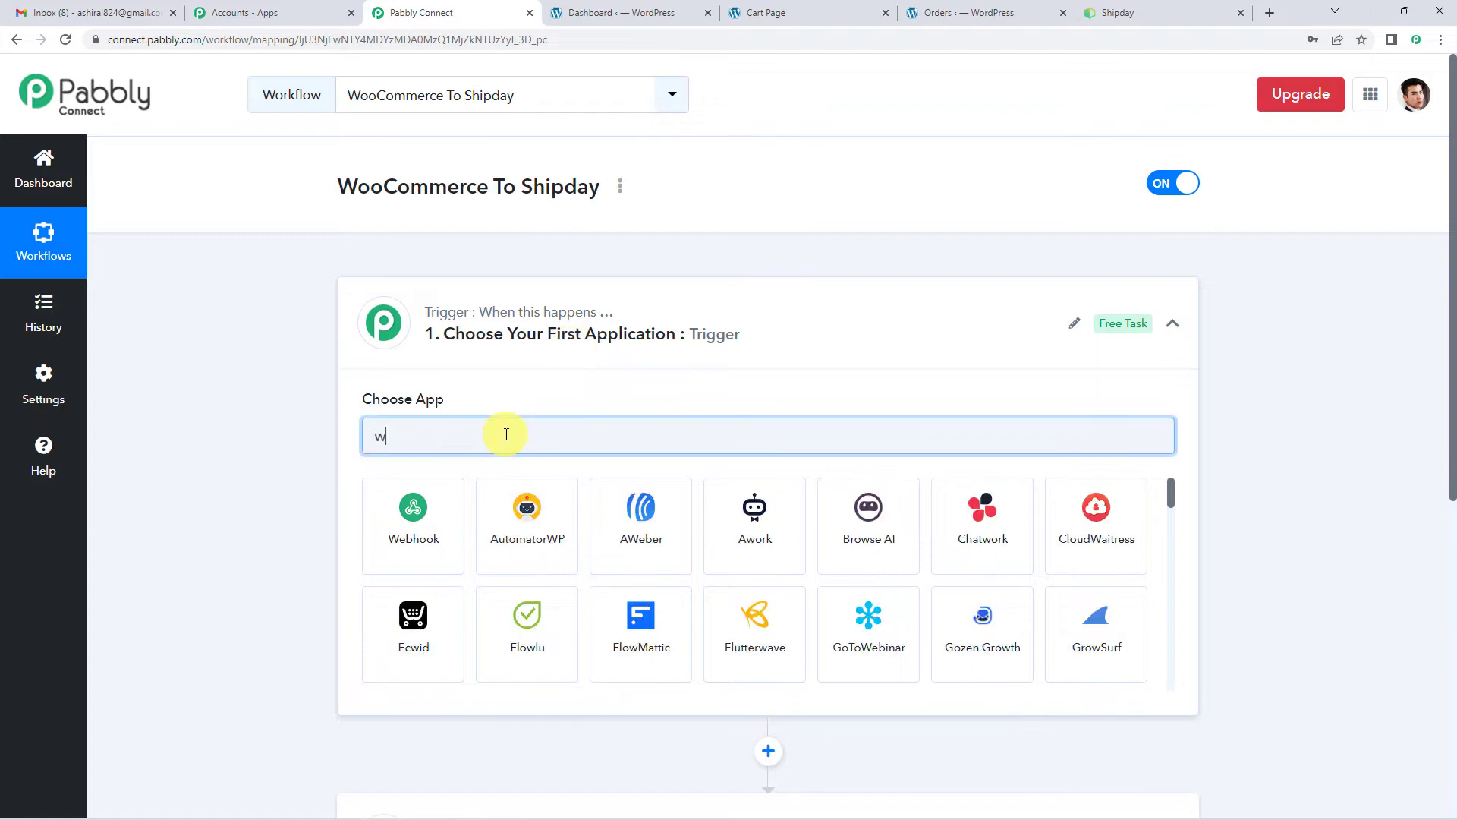
type("ooc")
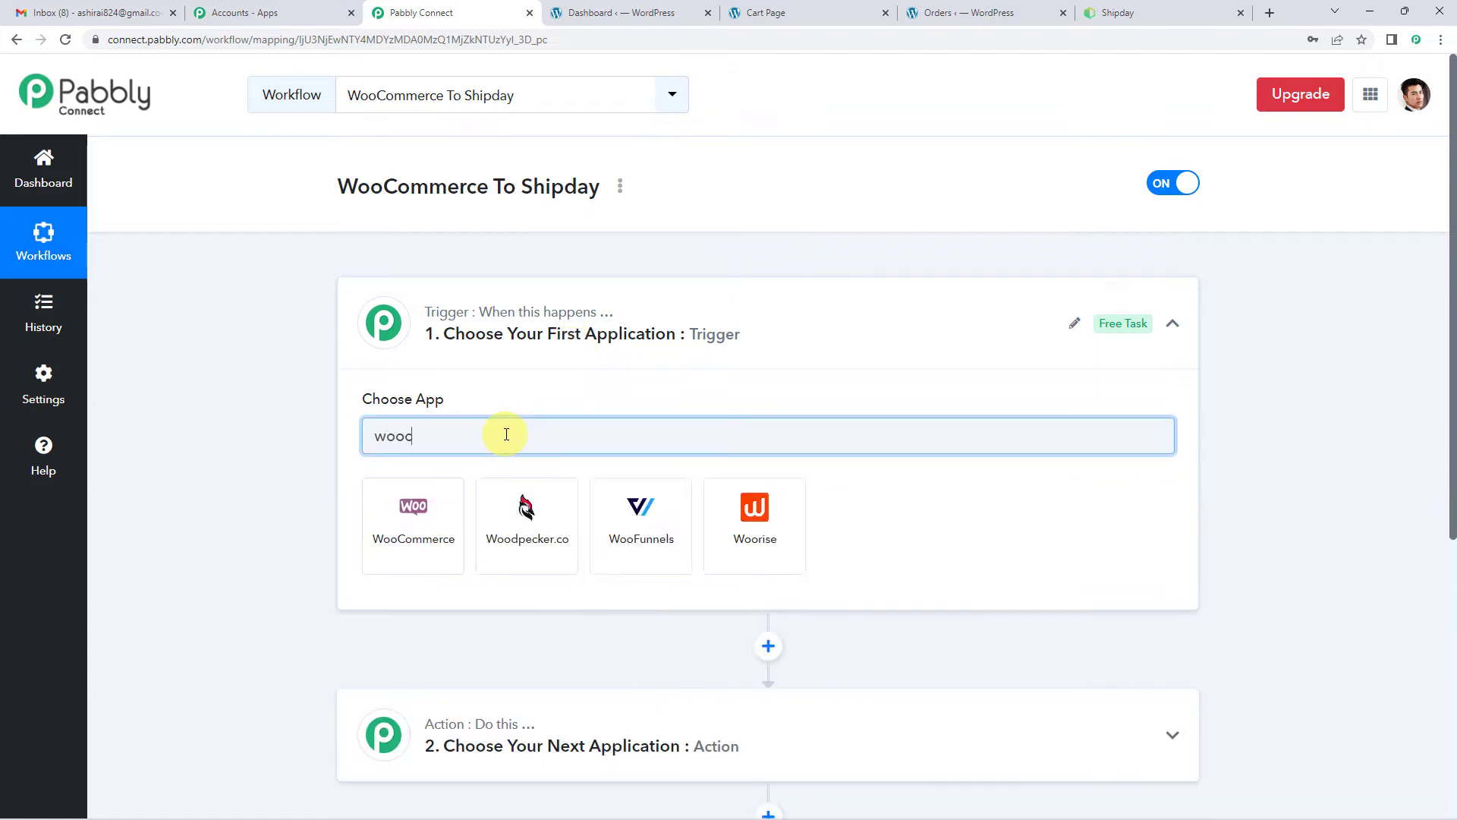
left_click(419, 501)
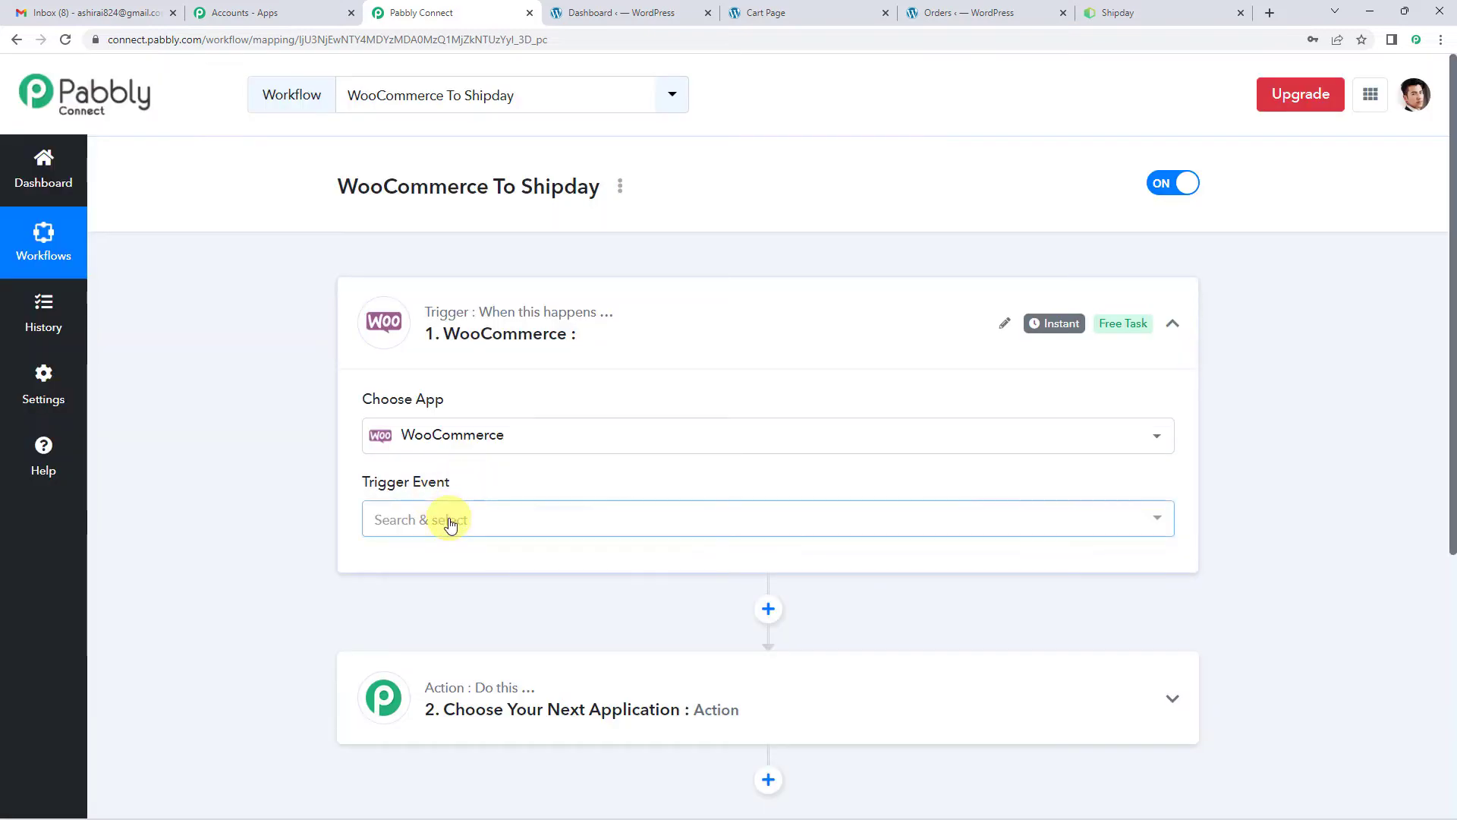
left_click(447, 520)
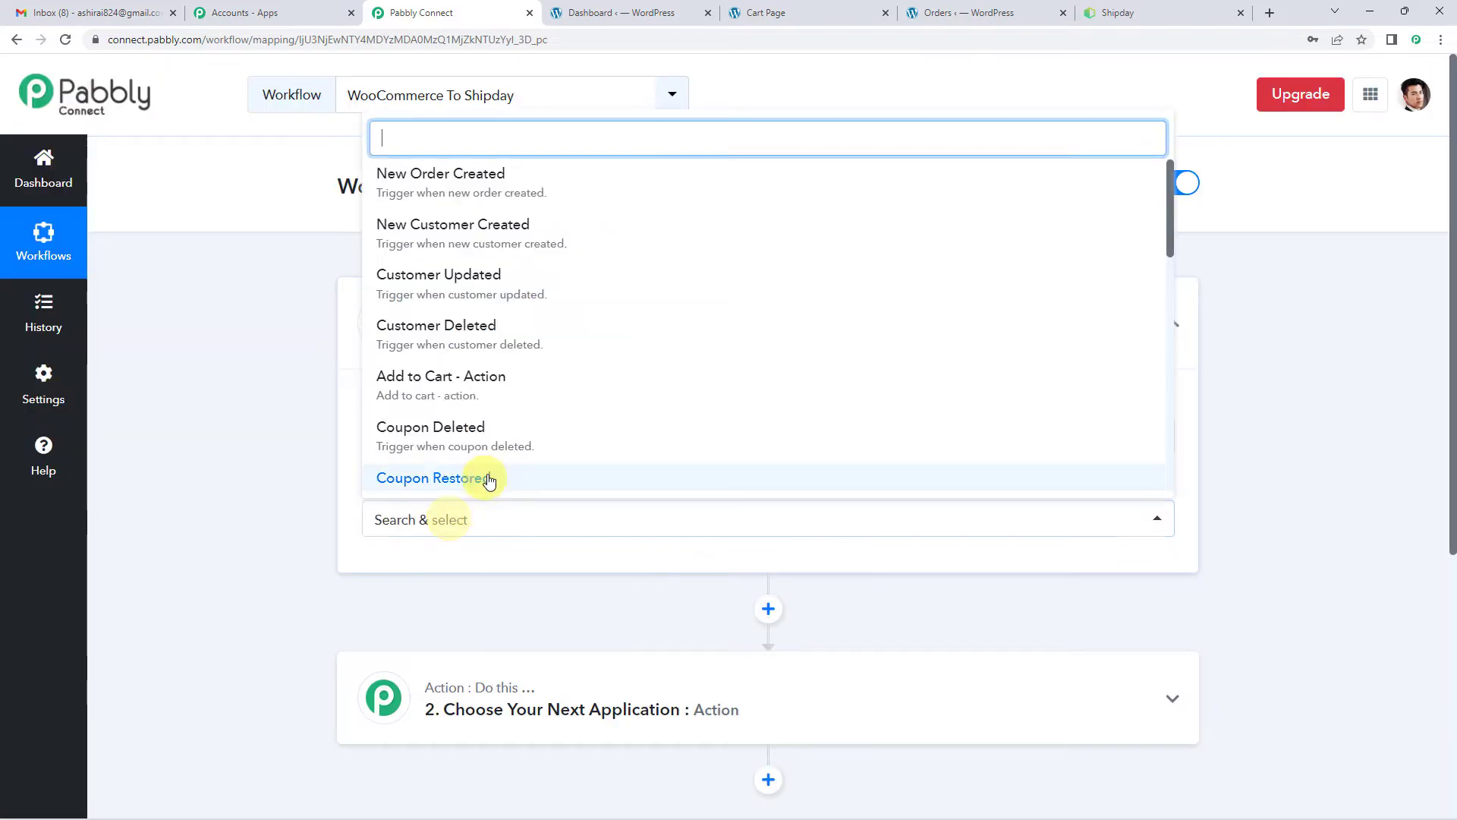
left_click(526, 196)
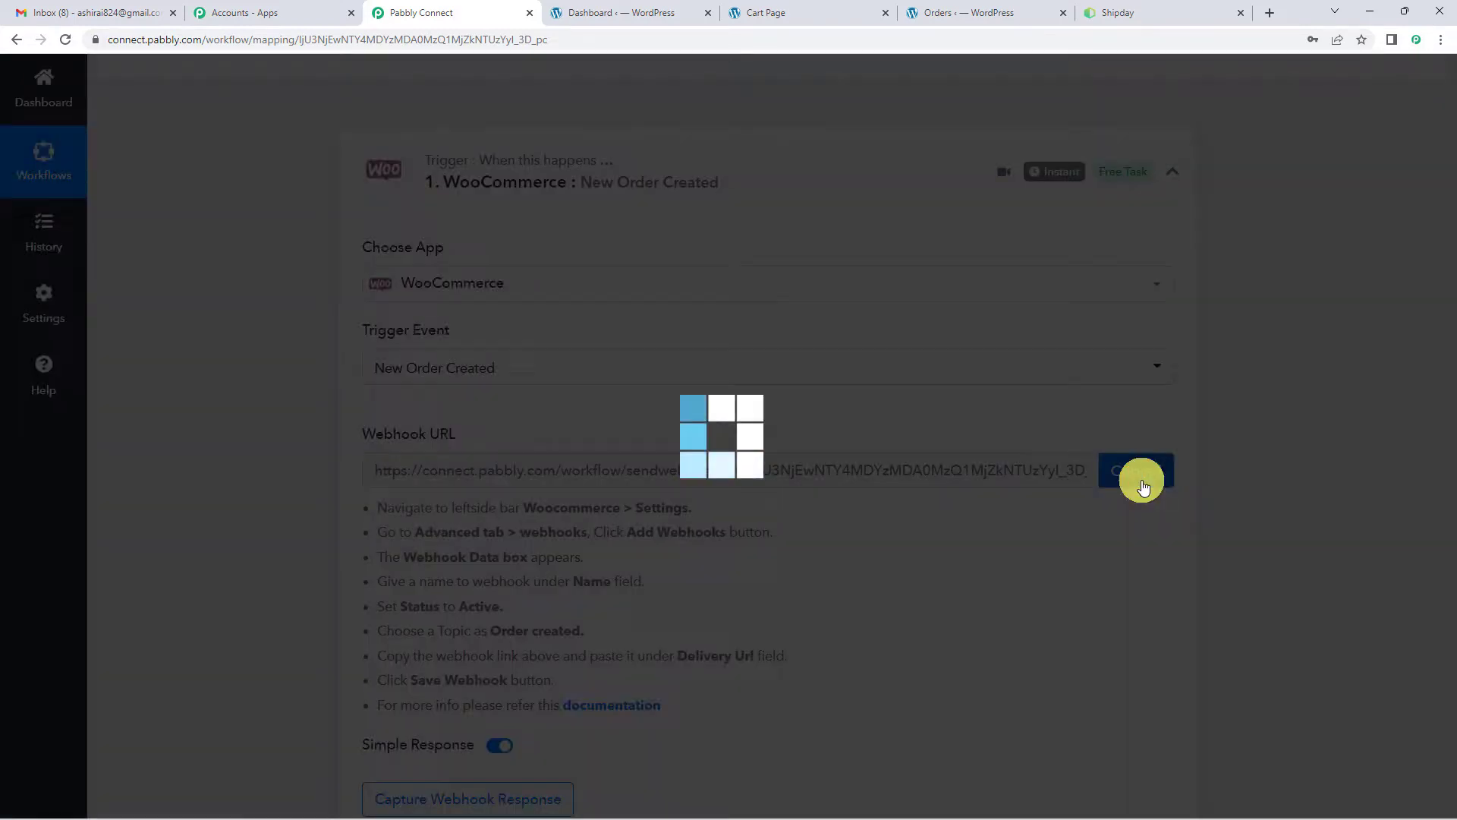
Step: Copy the trigger's webhook URL and review the first WooCommerce setup instruction
left_click(1142, 482)
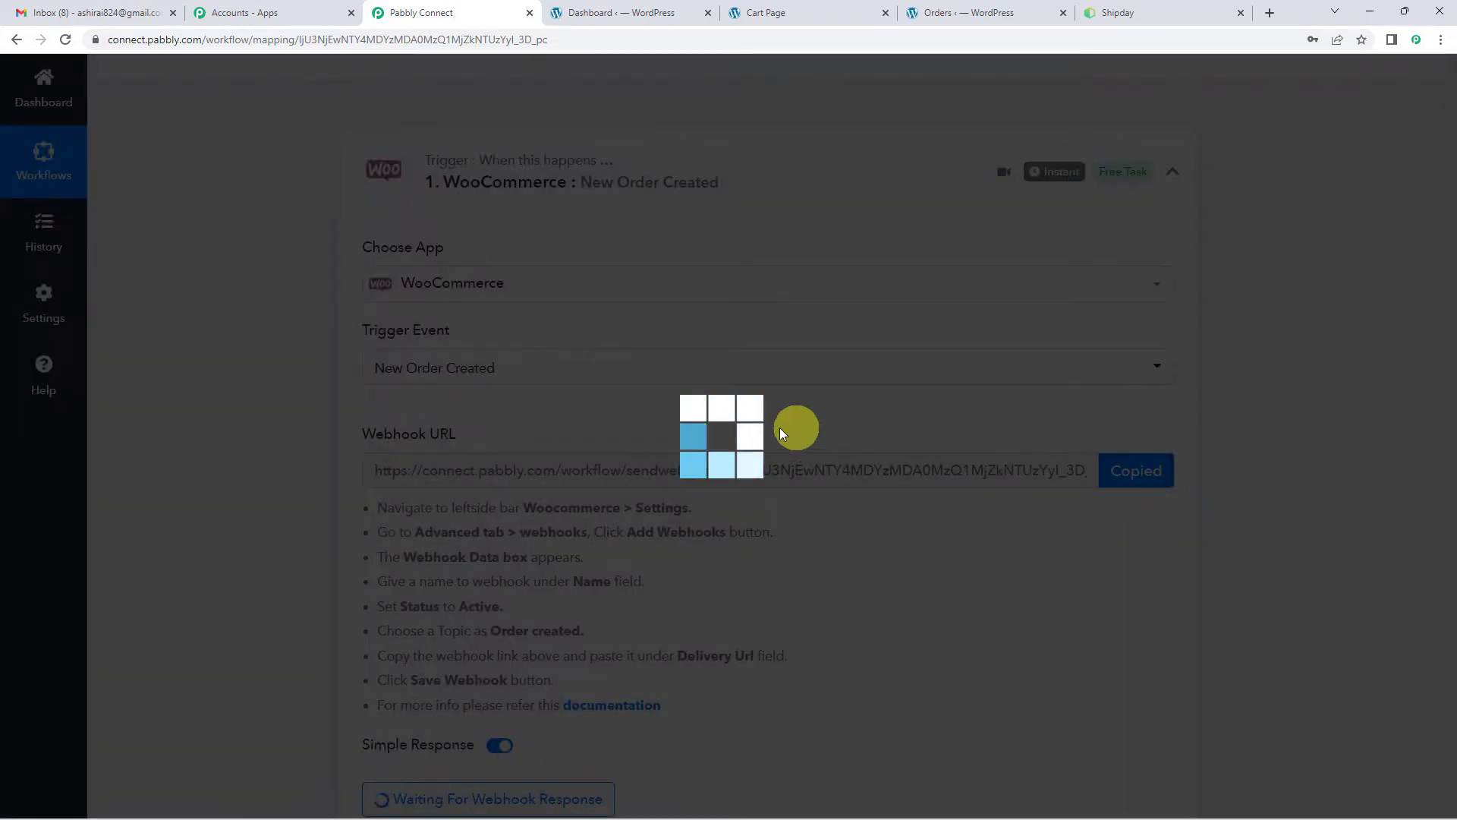
scroll(516, 429, "down", 1)
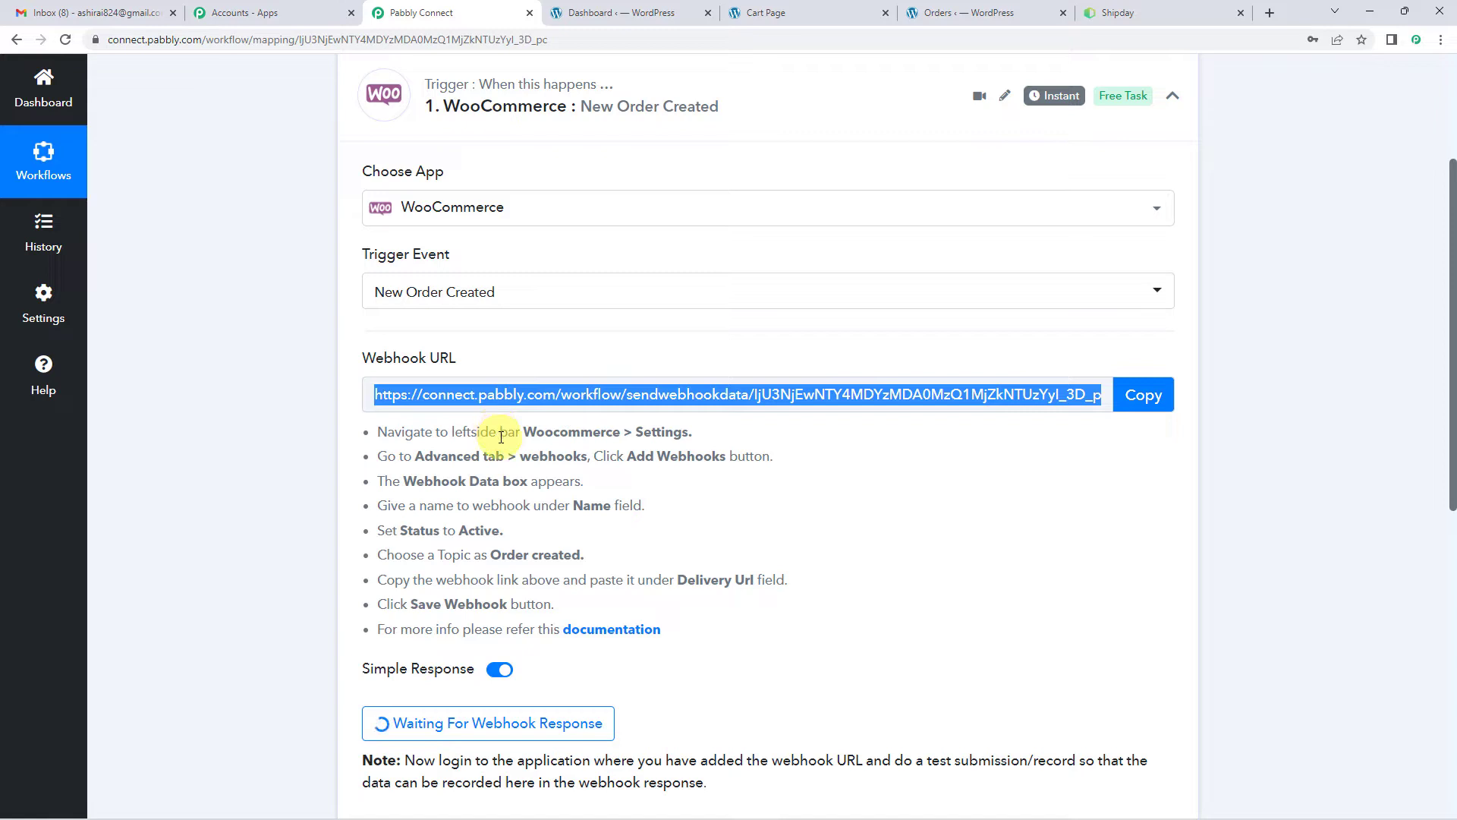
left_click_drag(377, 432, 687, 433)
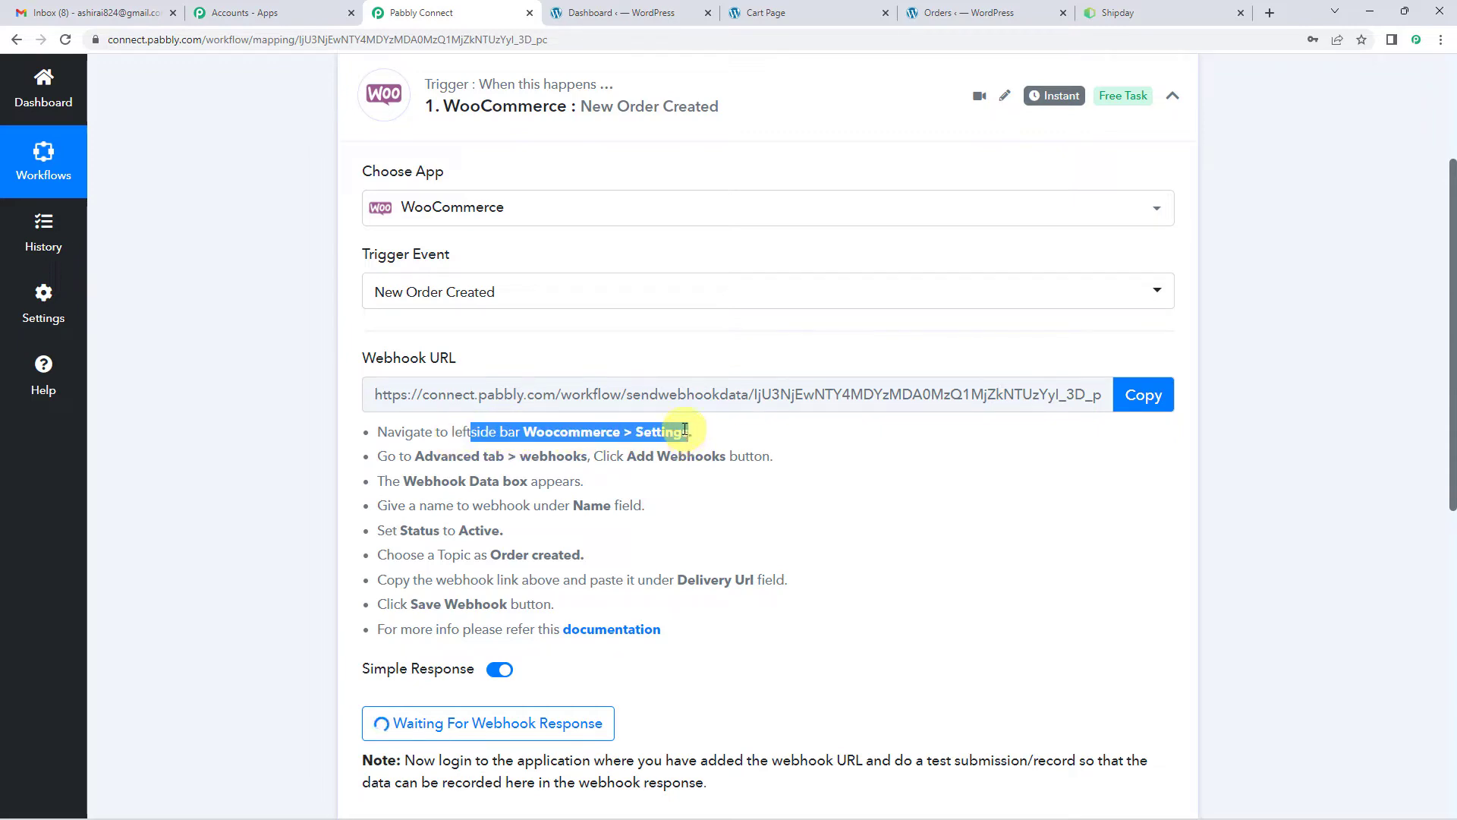
Step: Open the Webhooks list under WooCommerce Settings > Advanced, following Pabbly's setup instructions
left_click(589, 13)
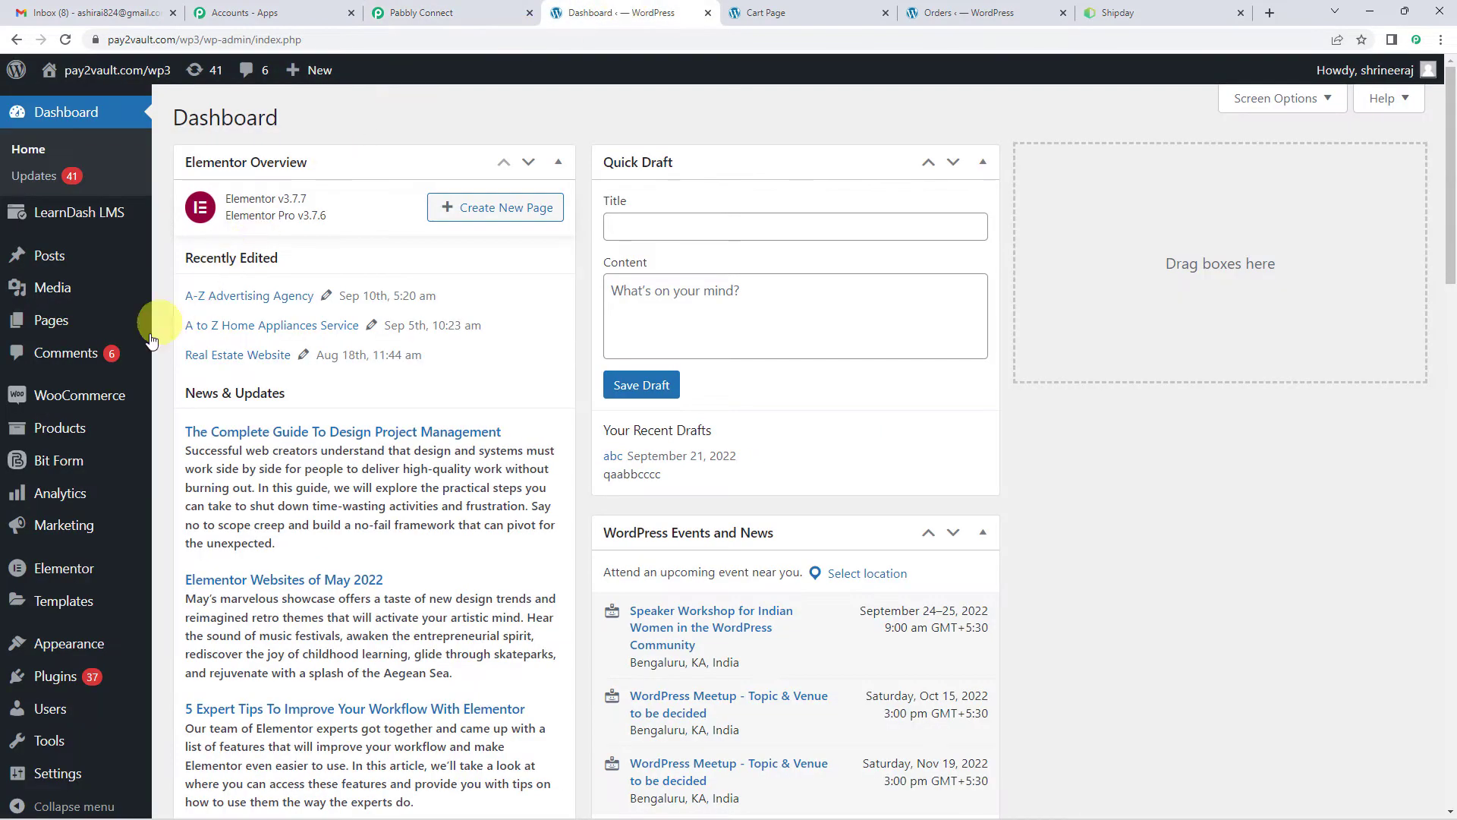
mouse_move(113, 396)
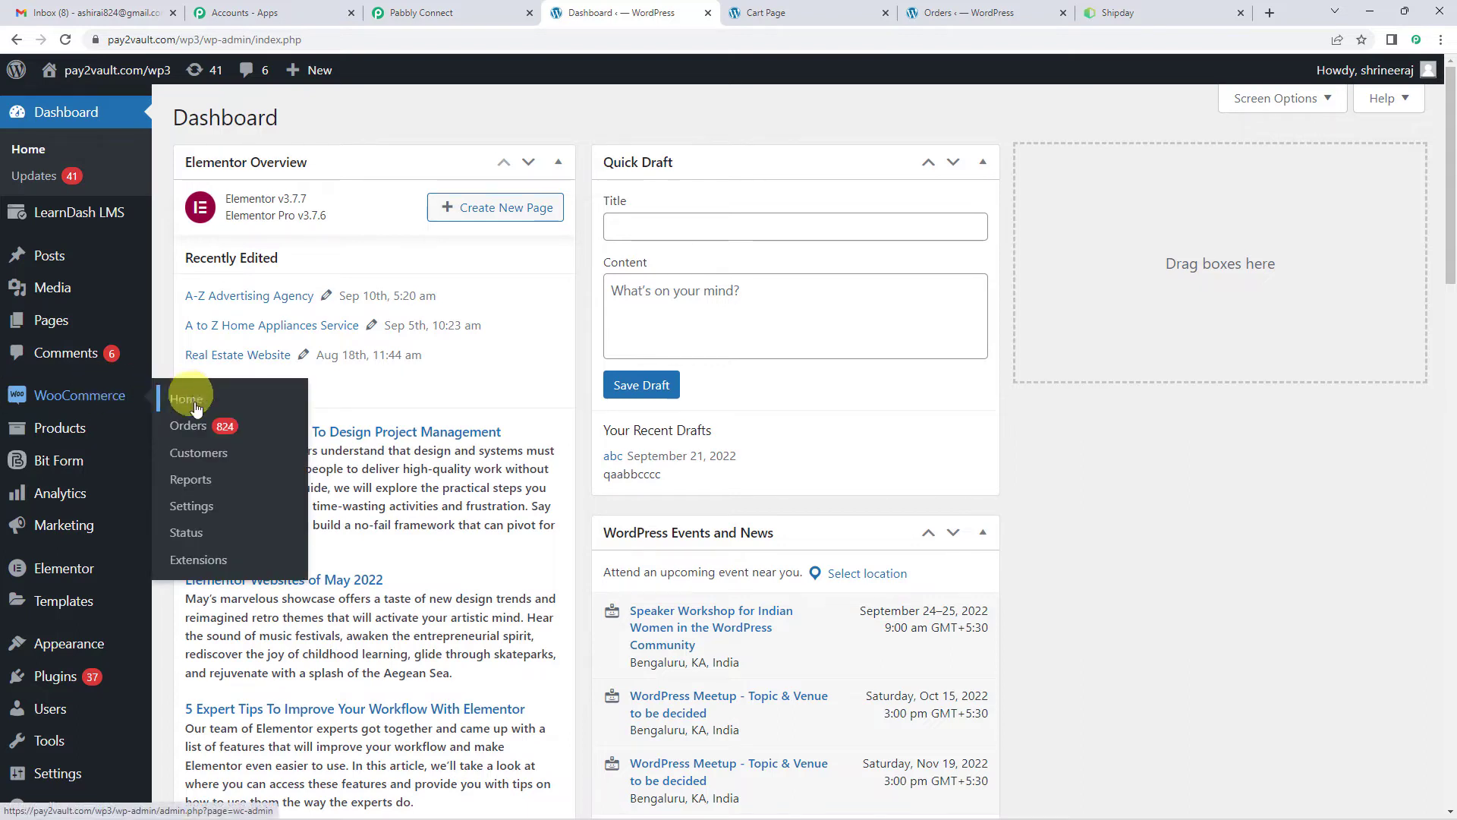
left_click(194, 514)
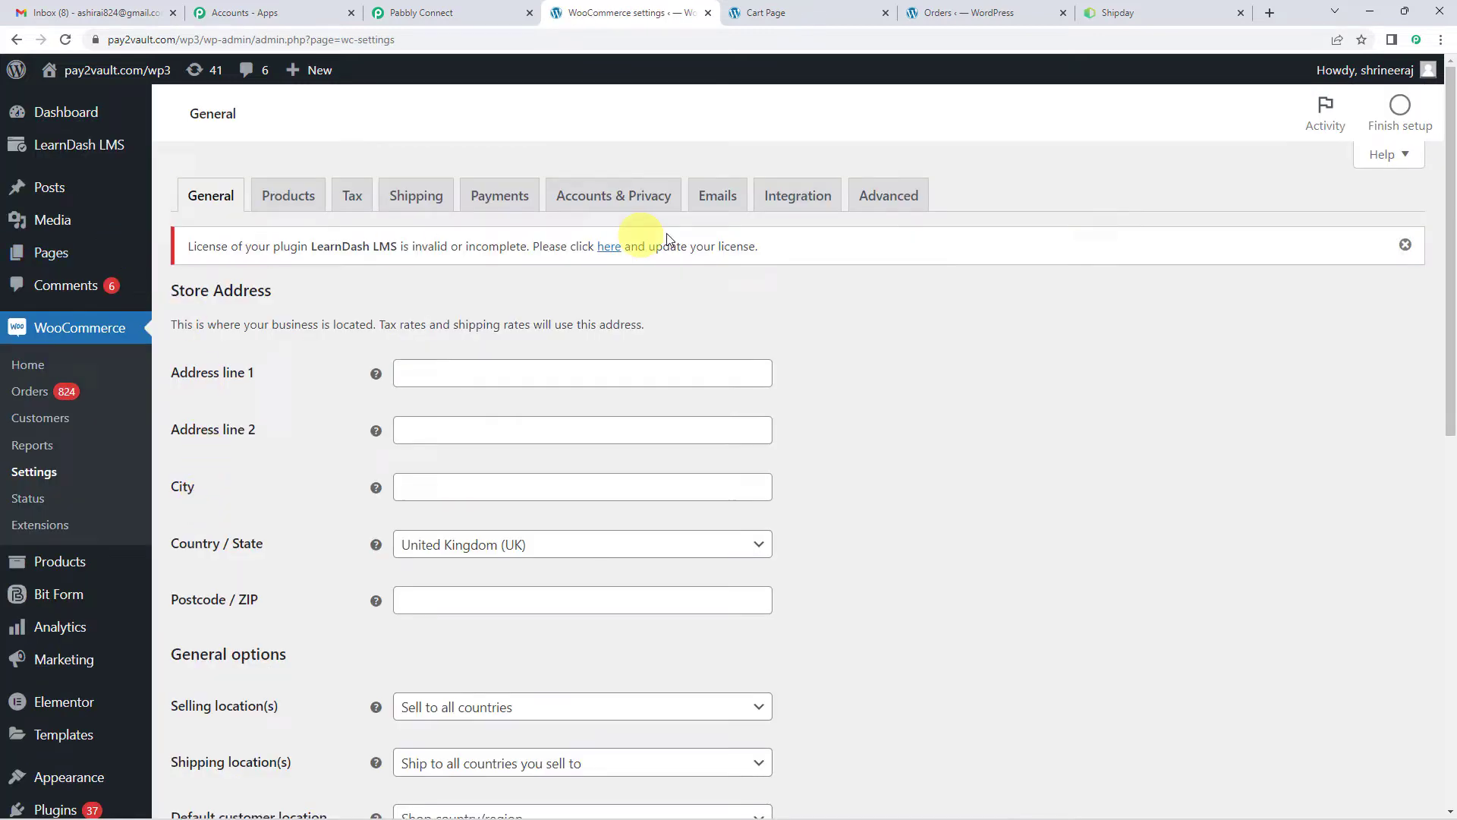
left_click(471, 12)
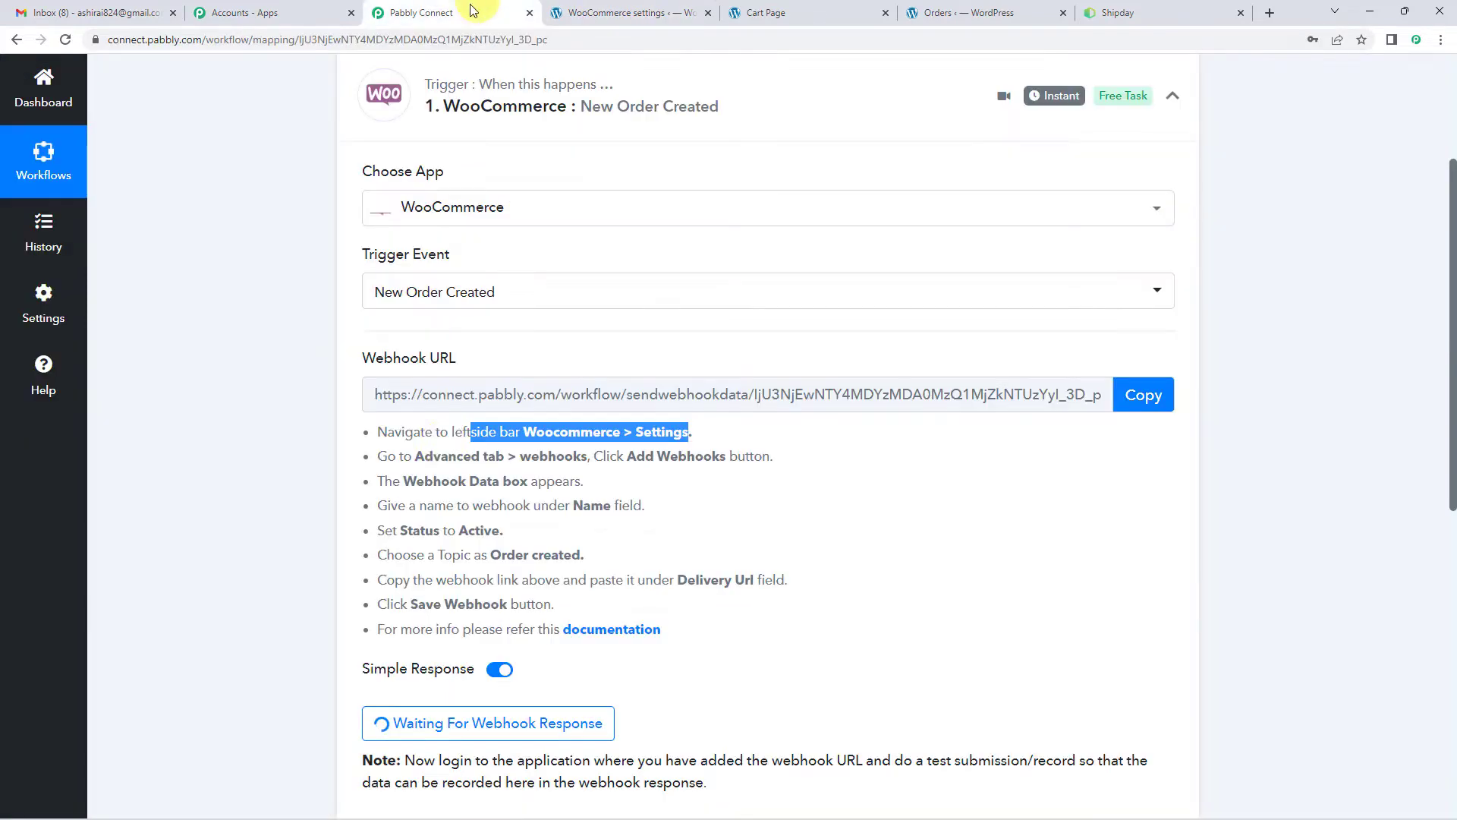
left_click_drag(415, 456, 768, 459)
left_click(717, 477)
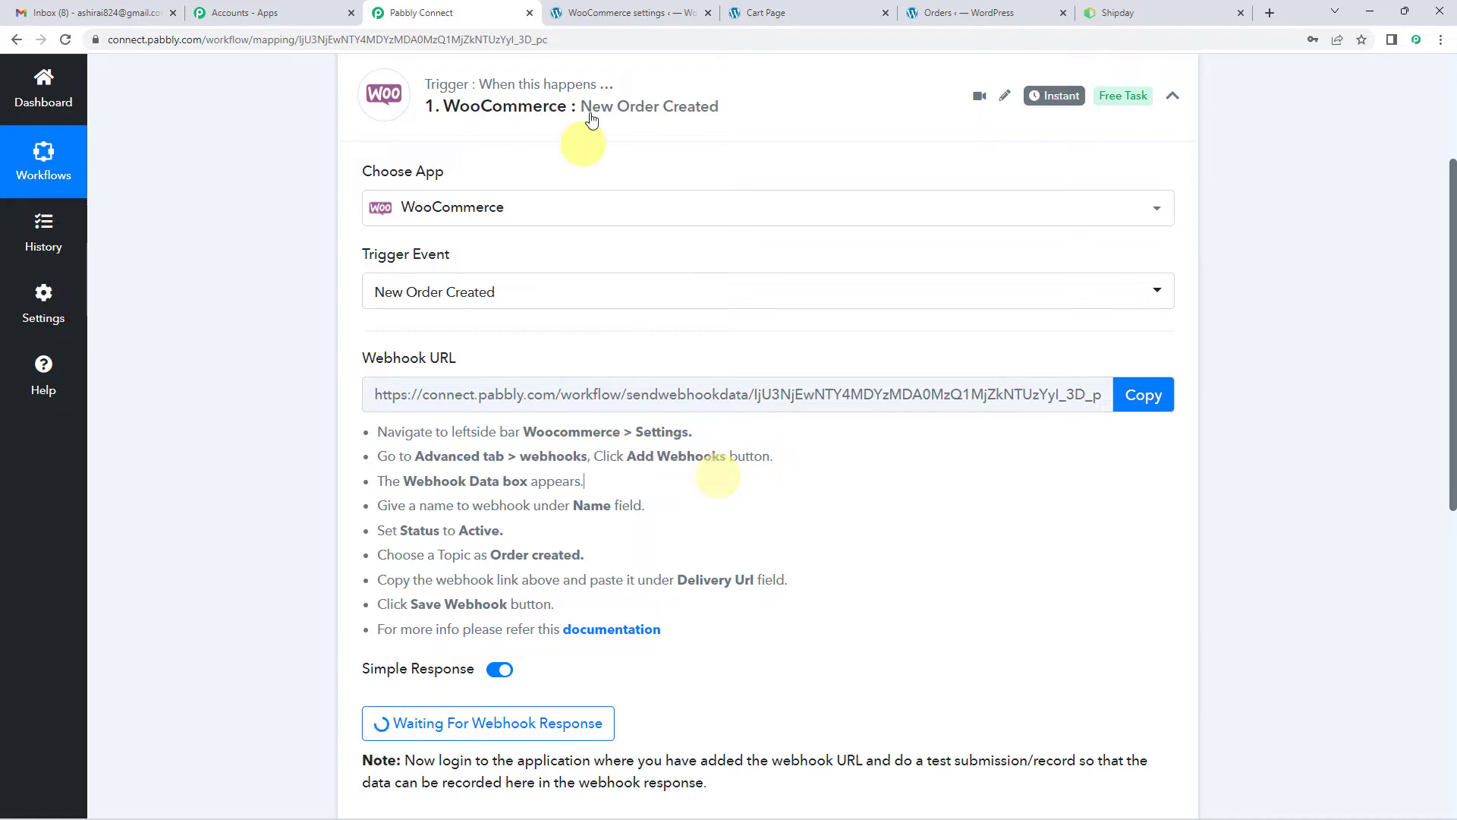
left_click(613, 7)
left_click(890, 199)
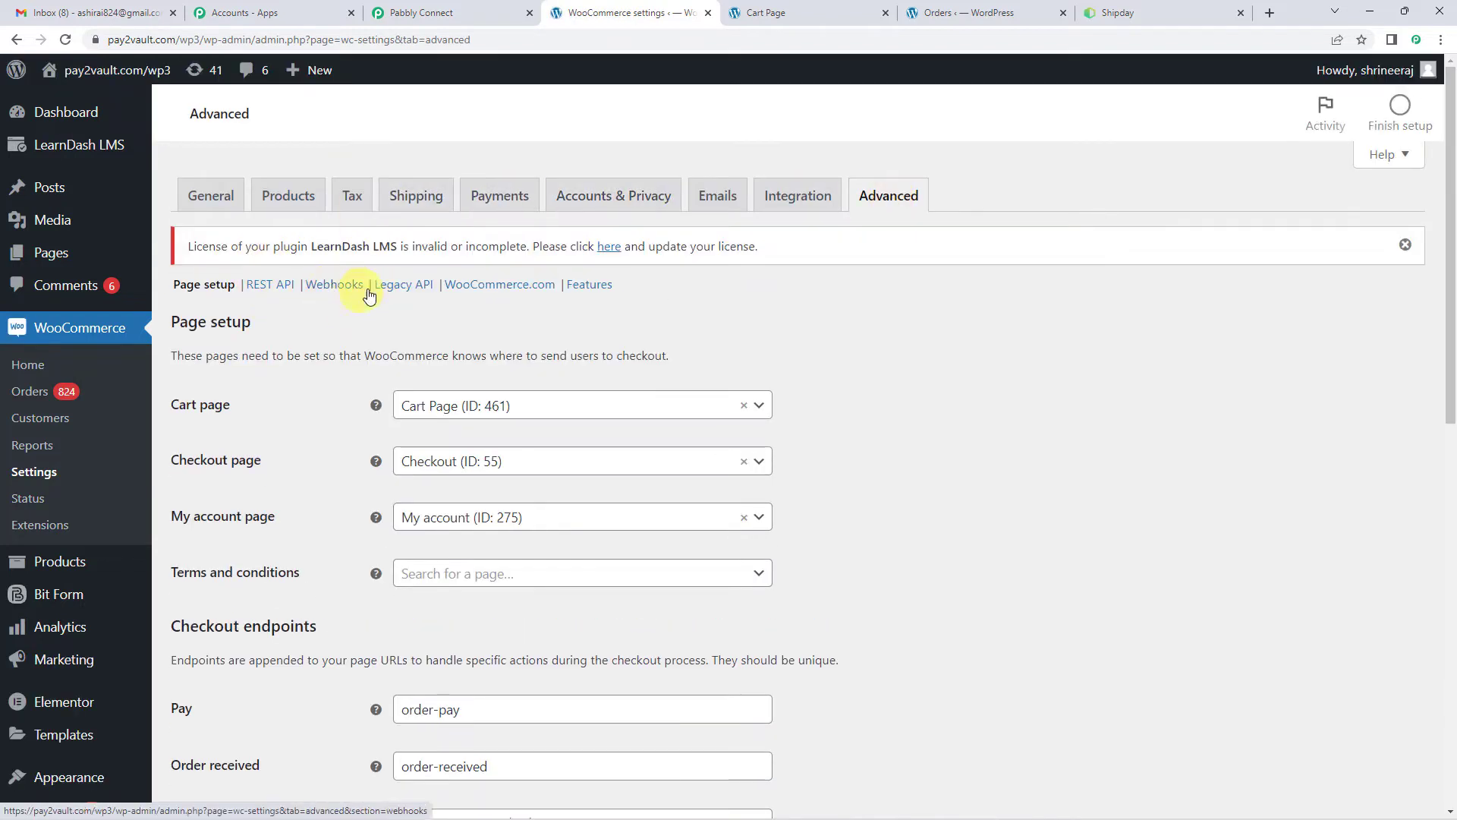
left_click(339, 290)
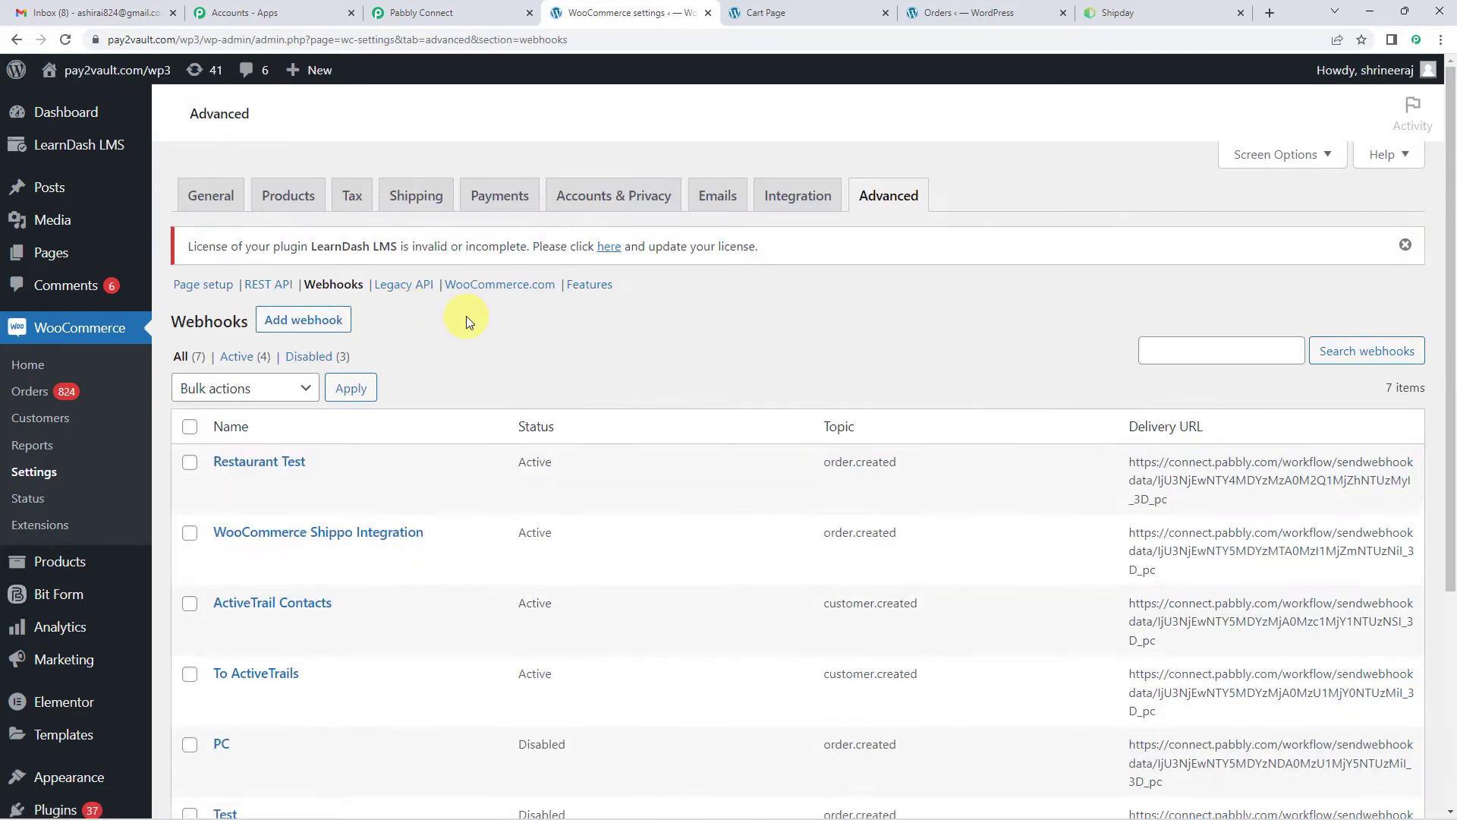
Step: Add a webhook named 'Shipday Test' with status Active and topic Order created
left_click(317, 325)
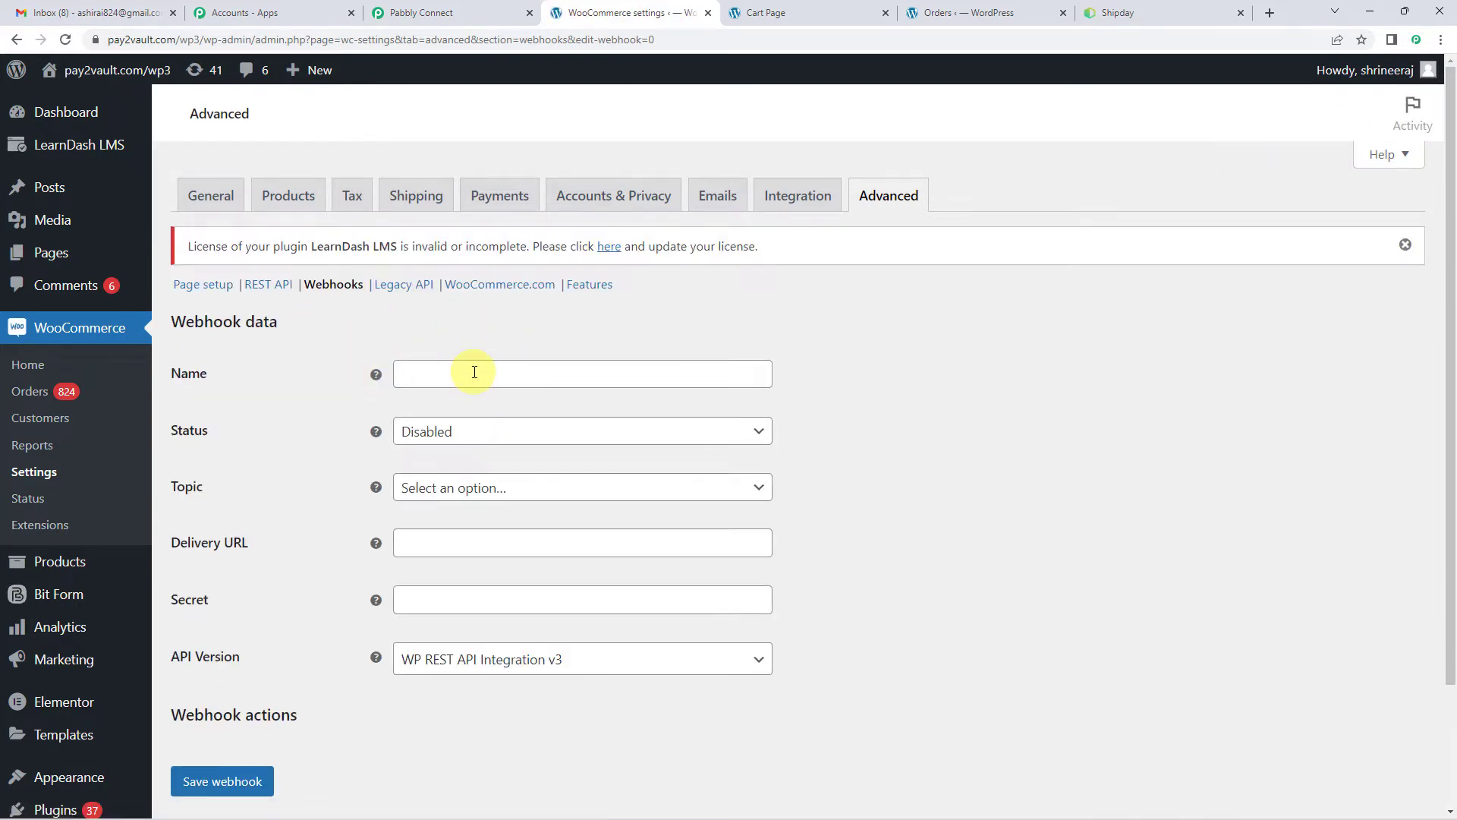
scroll(474, 372, "down", 1)
left_click(465, 296)
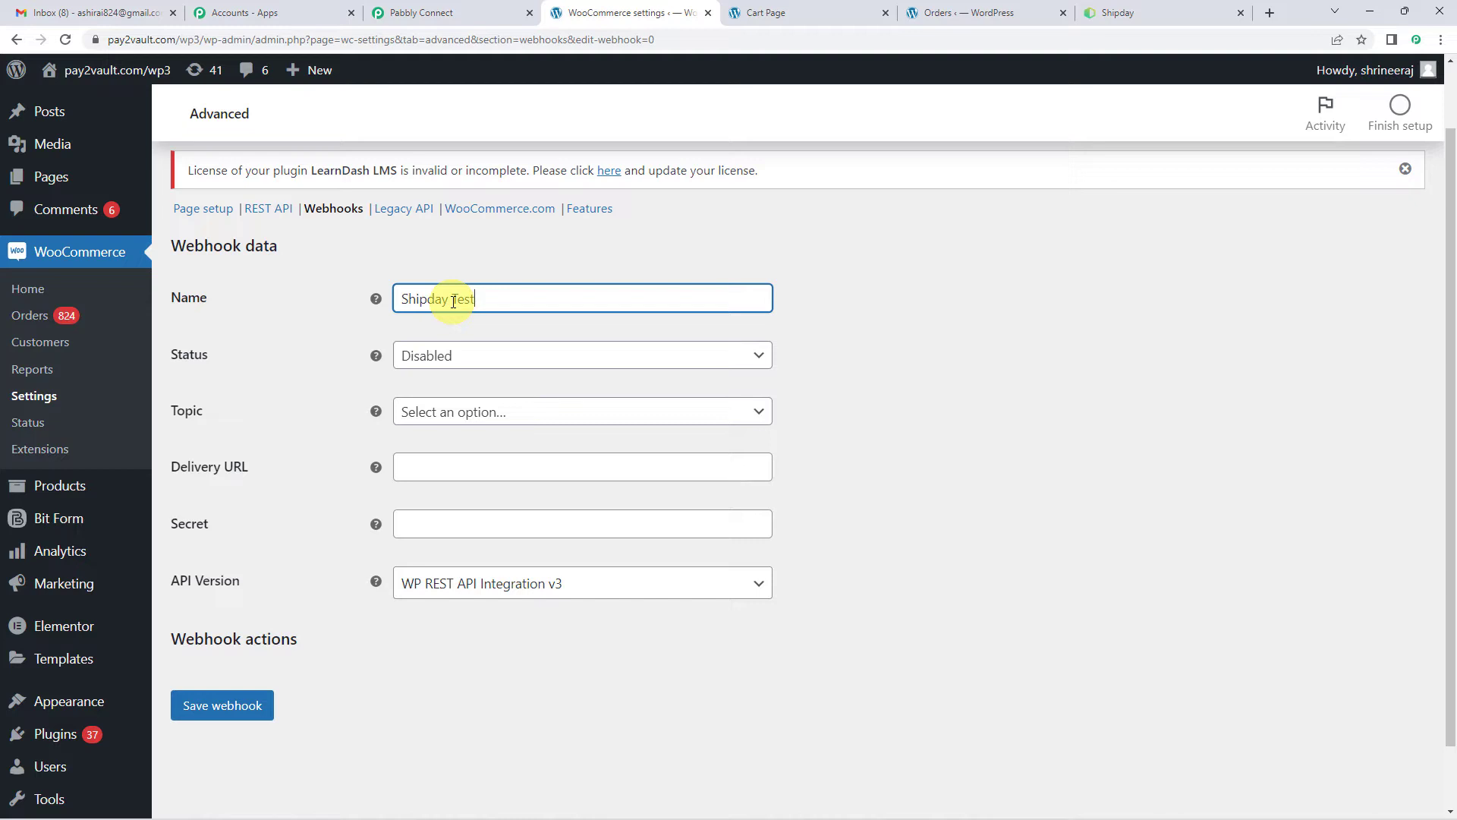
left_click(468, 359)
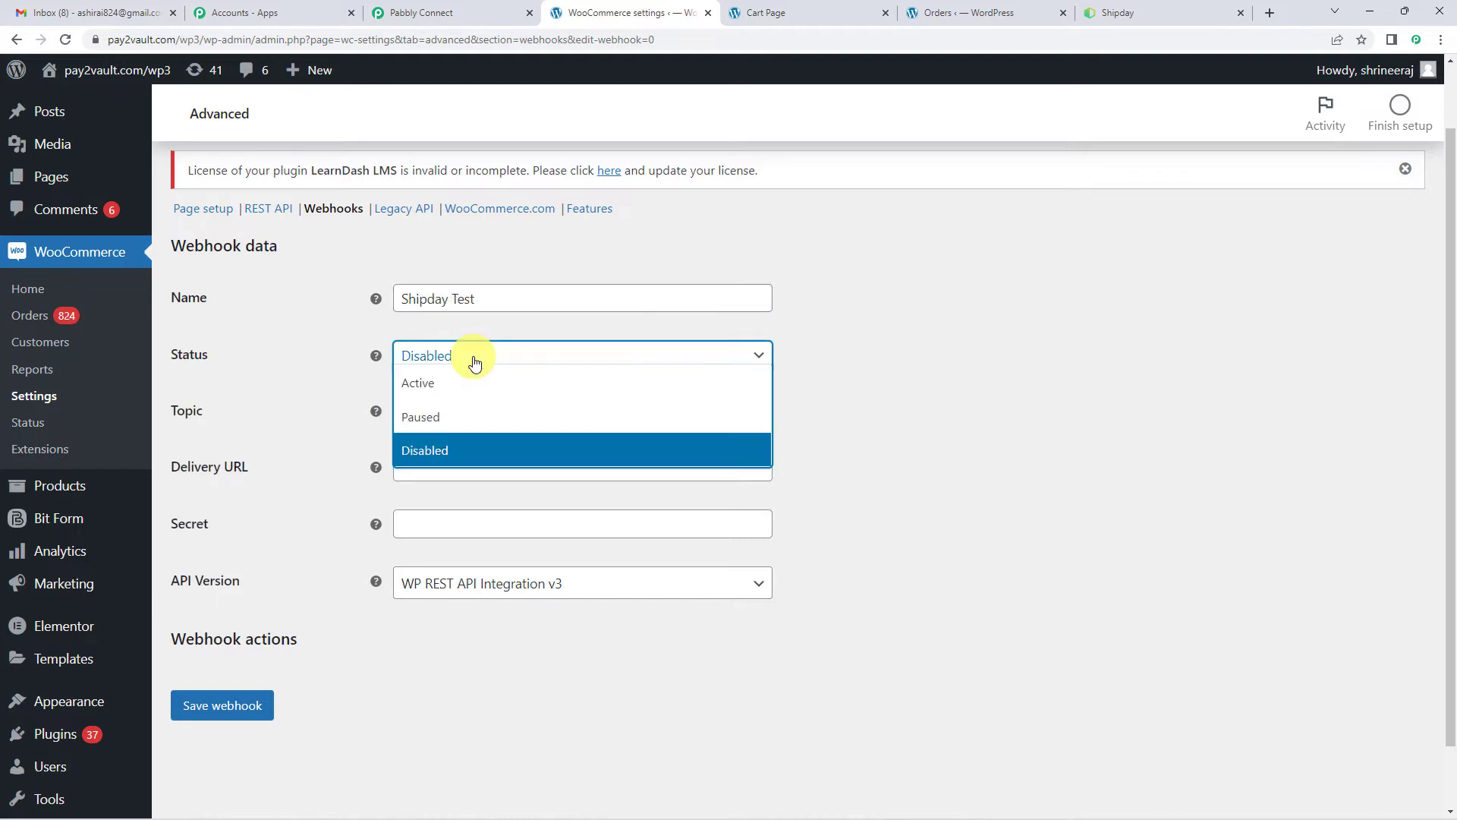
left_click(428, 389)
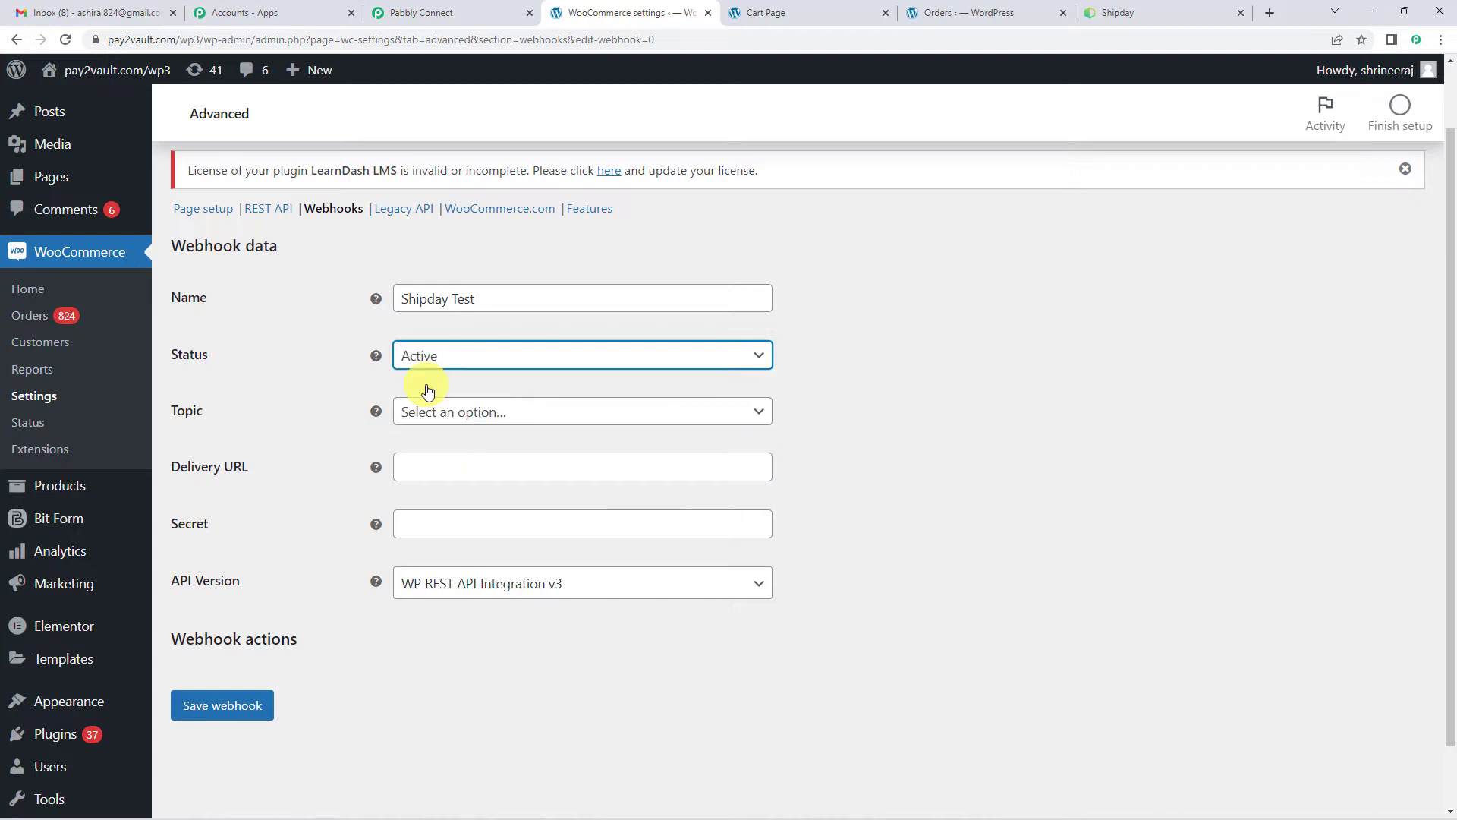
left_click(423, 13)
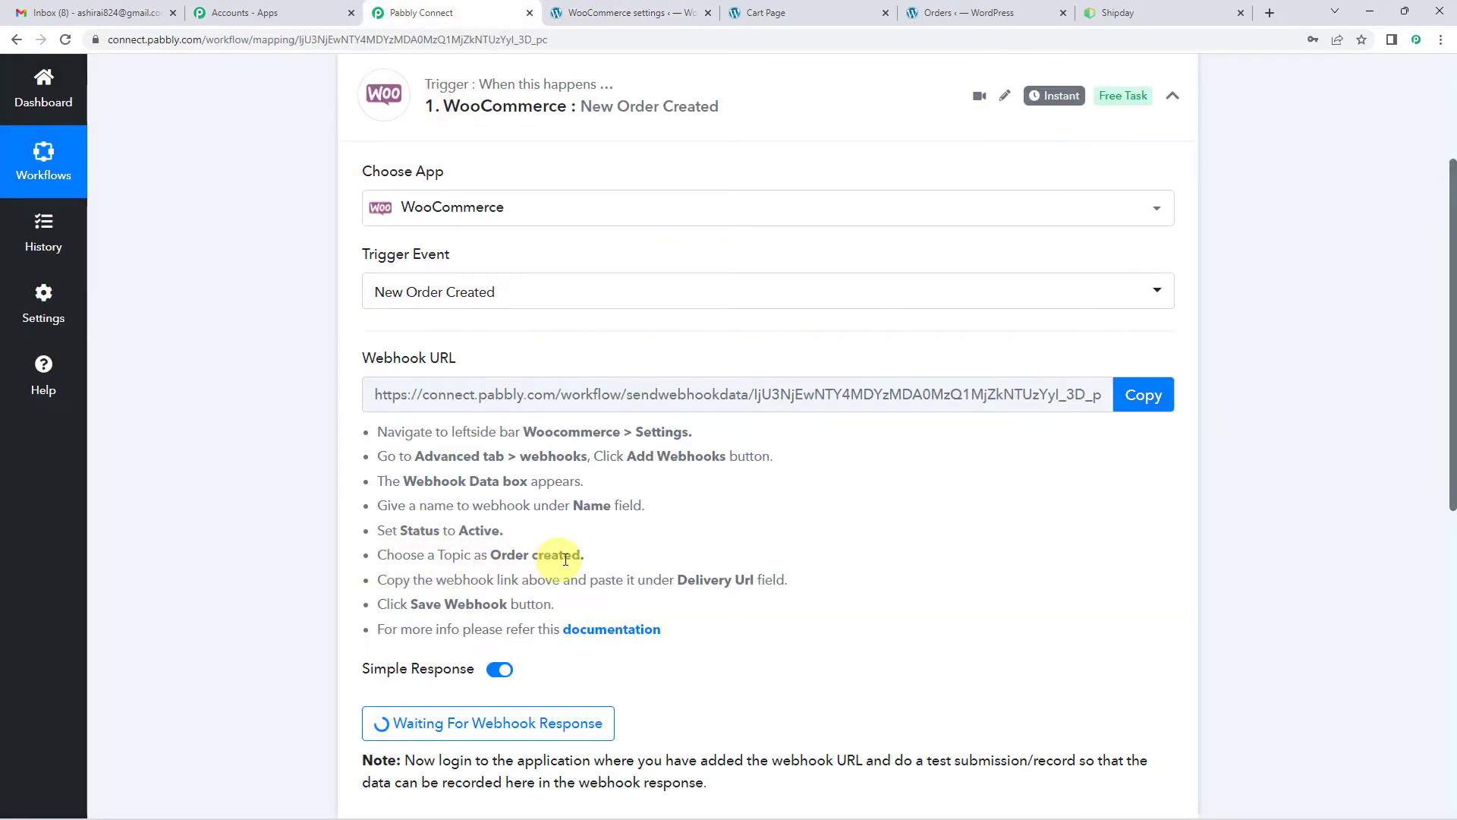
left_click(637, 10)
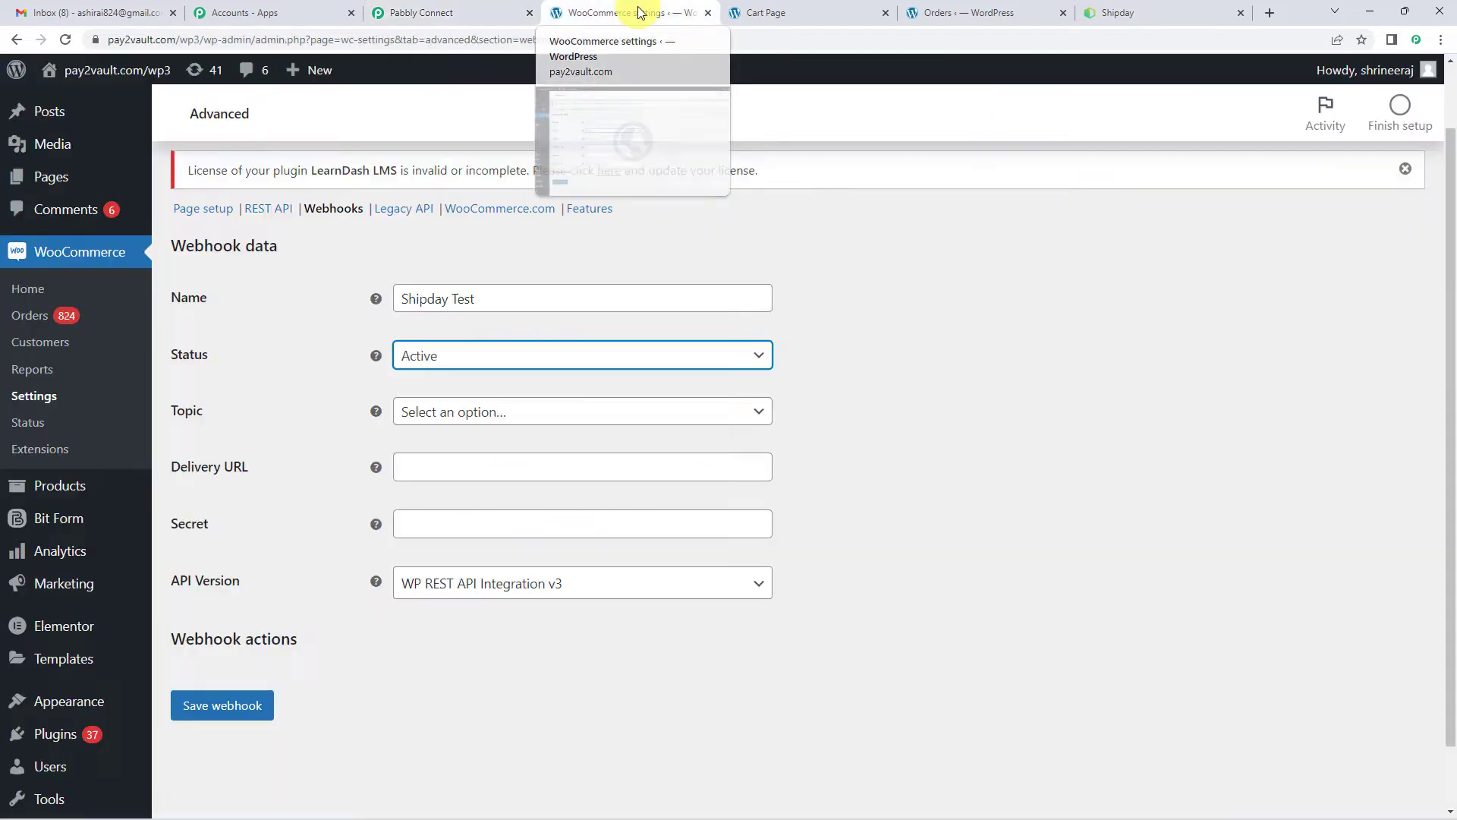
left_click(458, 420)
scroll(451, 535, "down", 2)
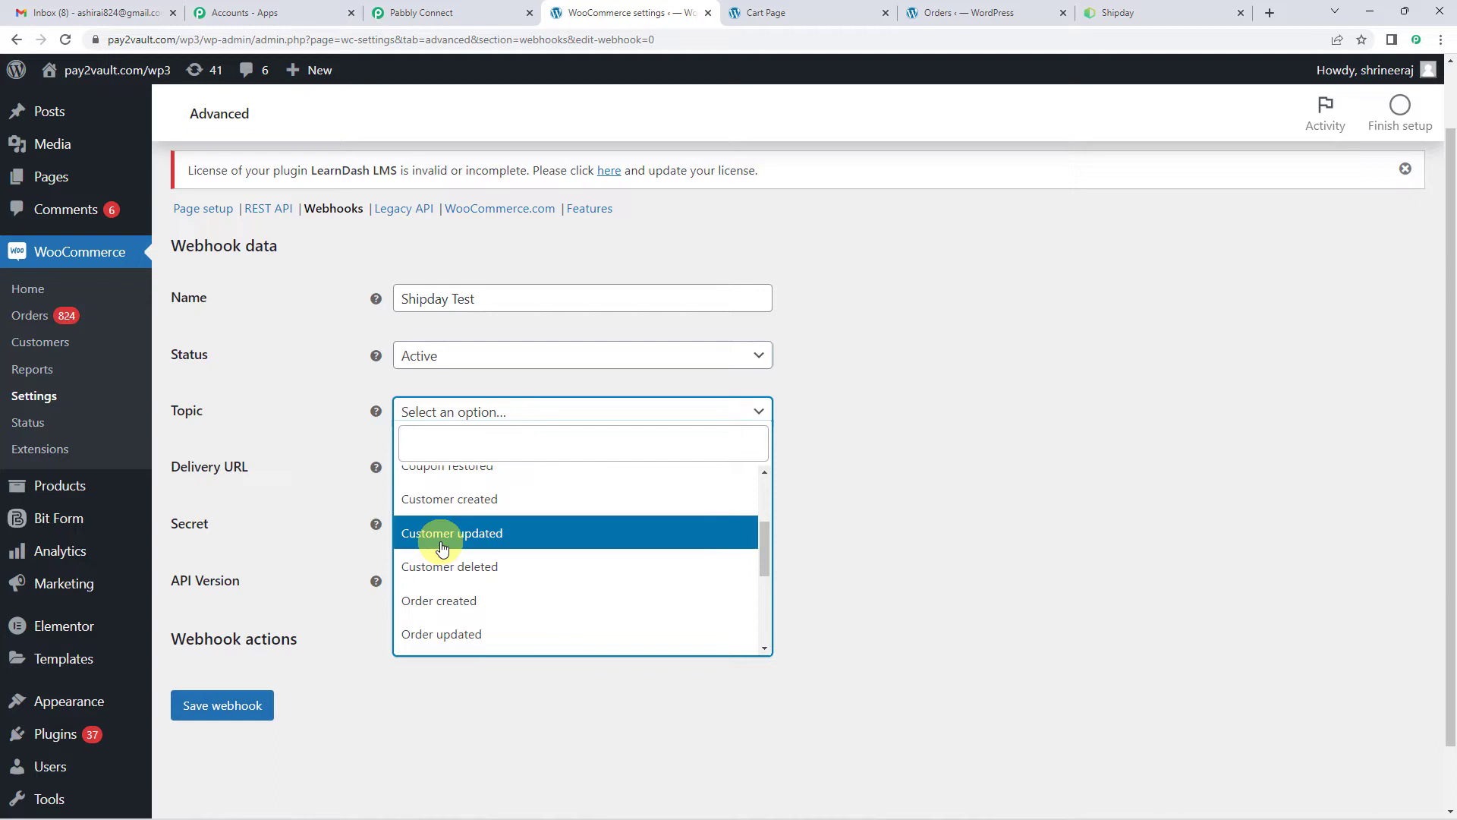
left_click(443, 608)
Step: Paste the Pabbly webhook URL as the Delivery URL and save the webhook
left_click(474, 476)
left_click(455, 13)
left_click(1144, 396)
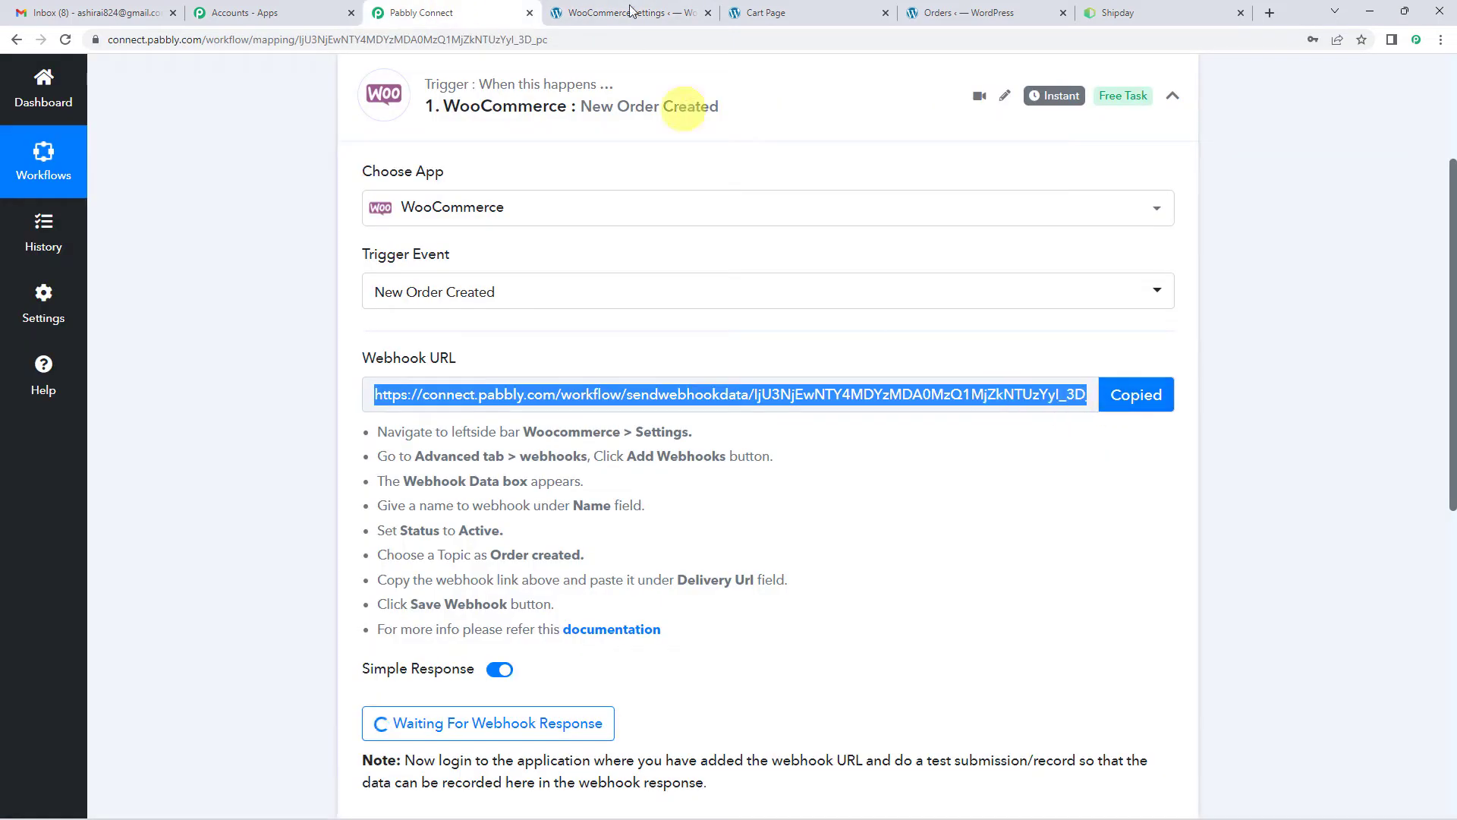
left_click(632, 12)
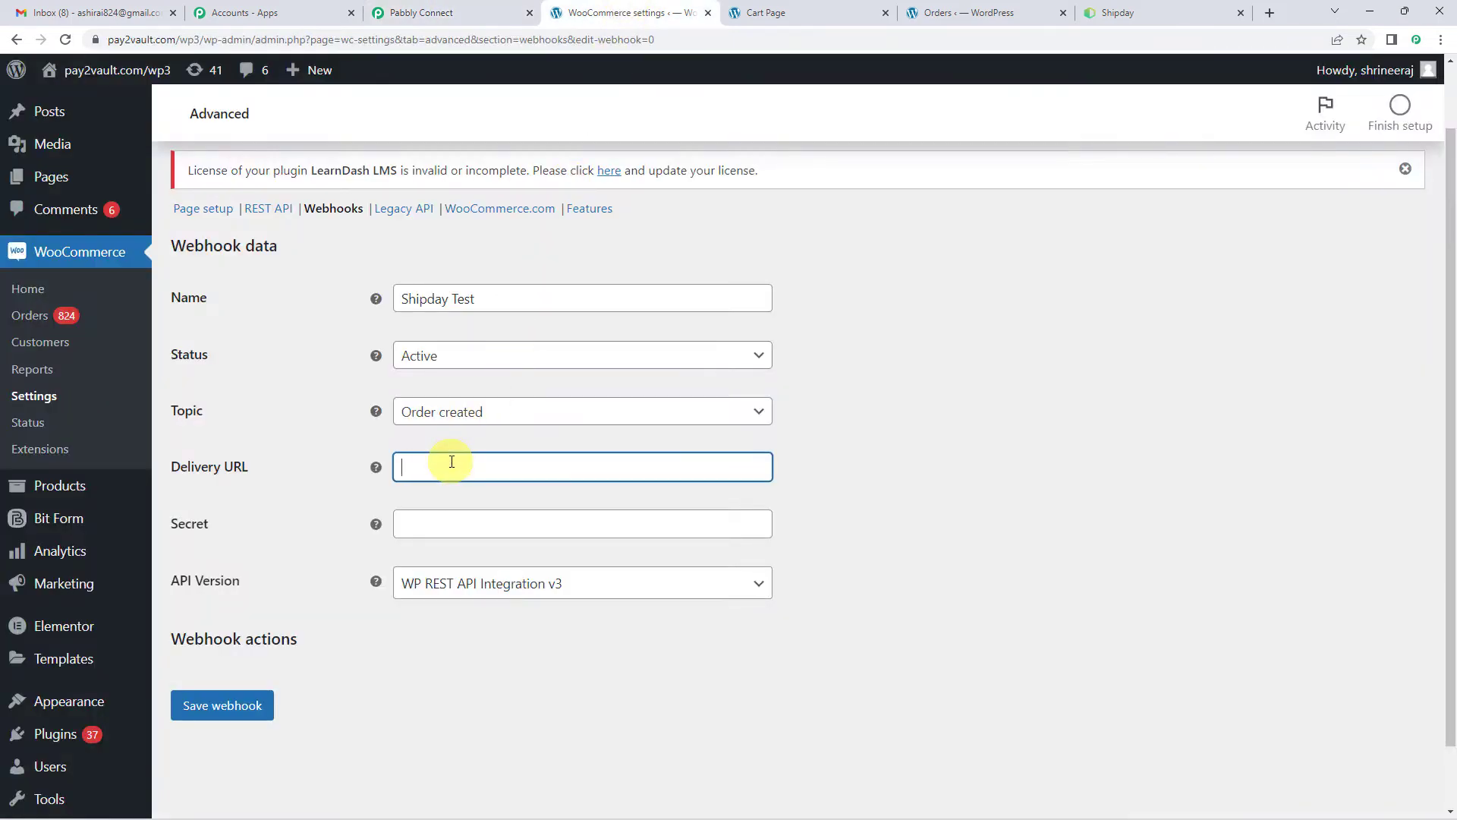
key("ctrl+v")
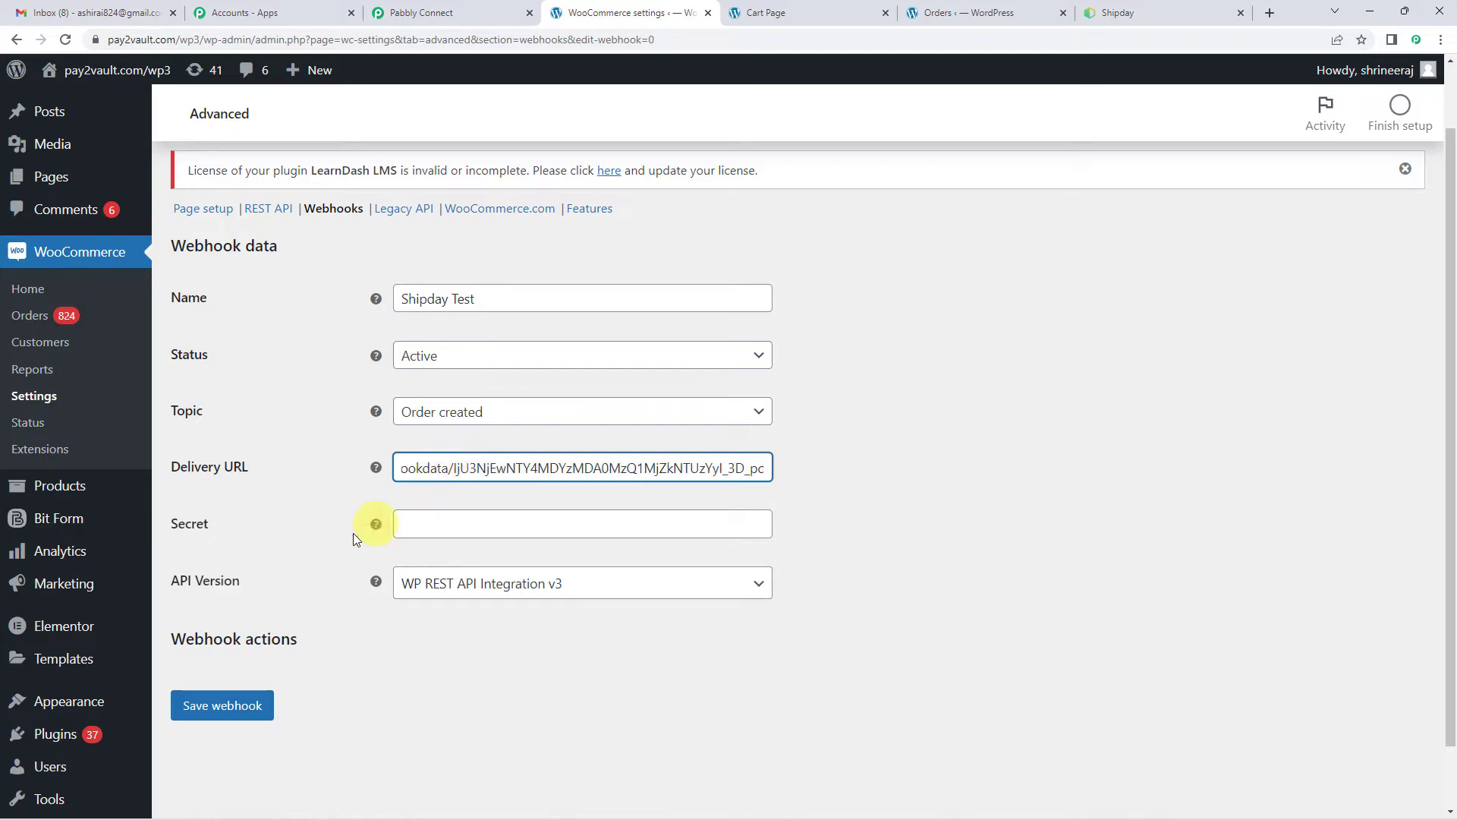
left_click(240, 712)
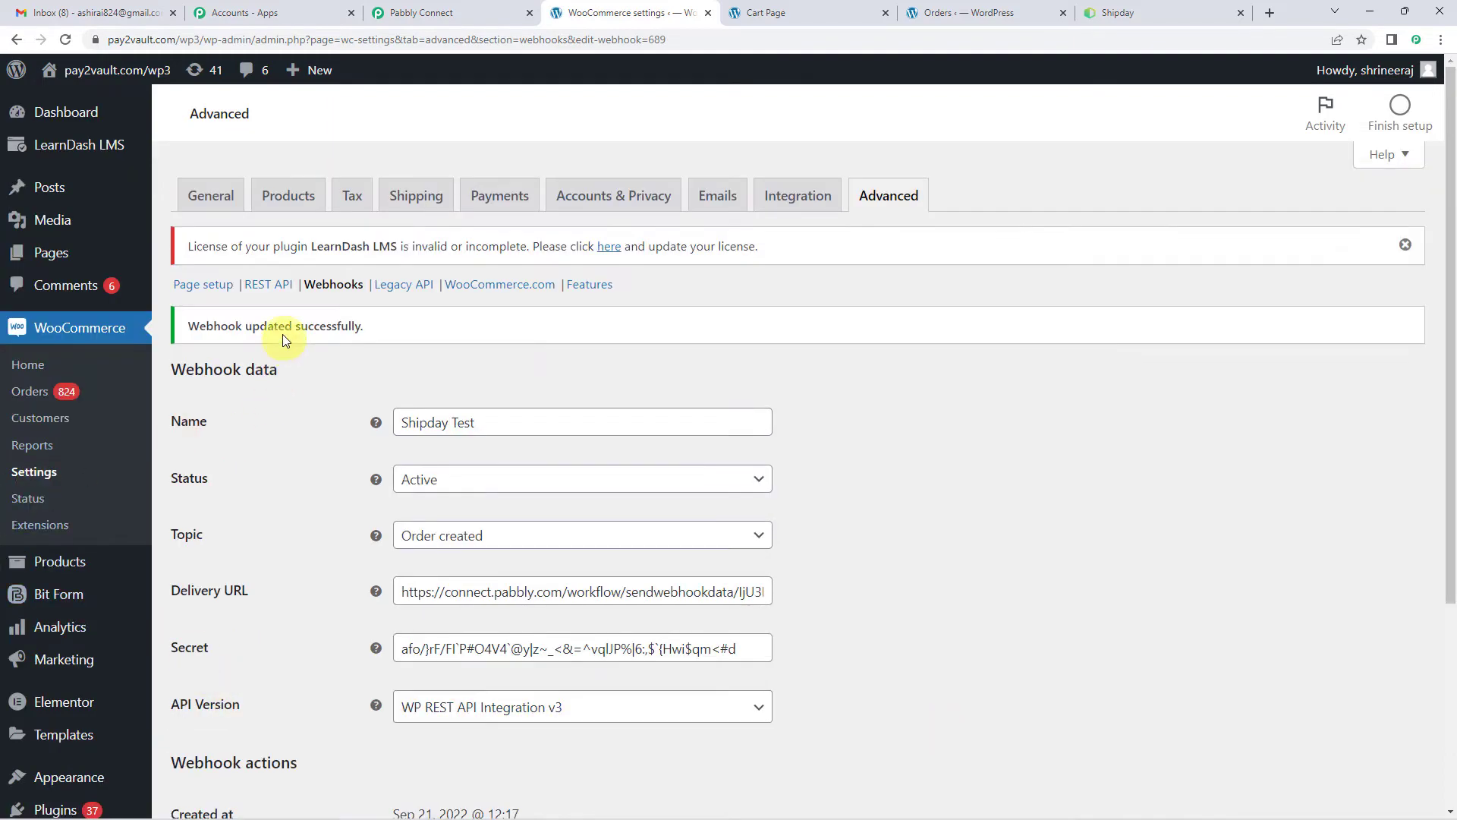
left_click(416, 9)
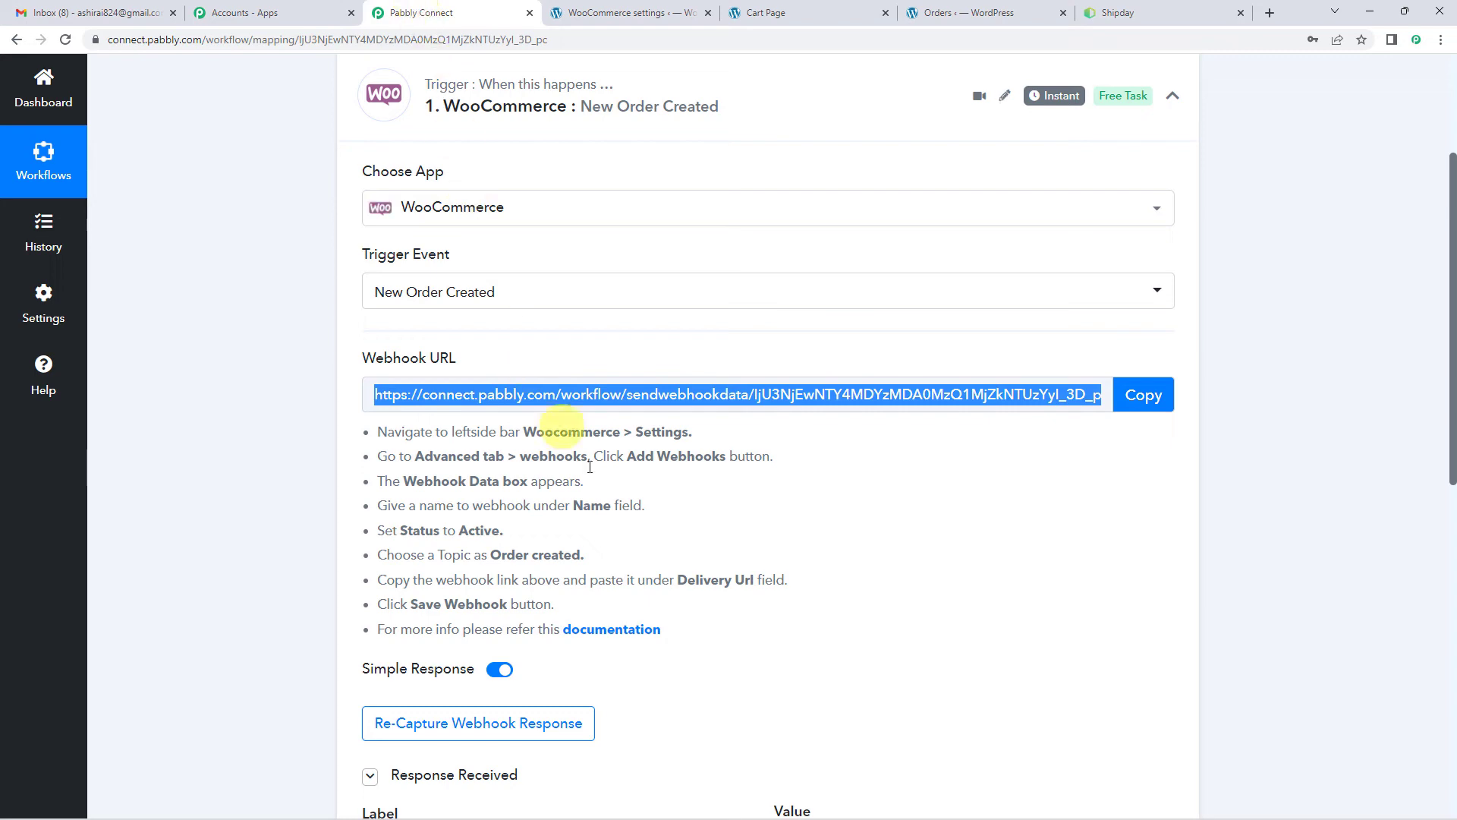
Step: Re-capture the trigger's webhook response, confirming with Yes
scroll(605, 480, "down", 3)
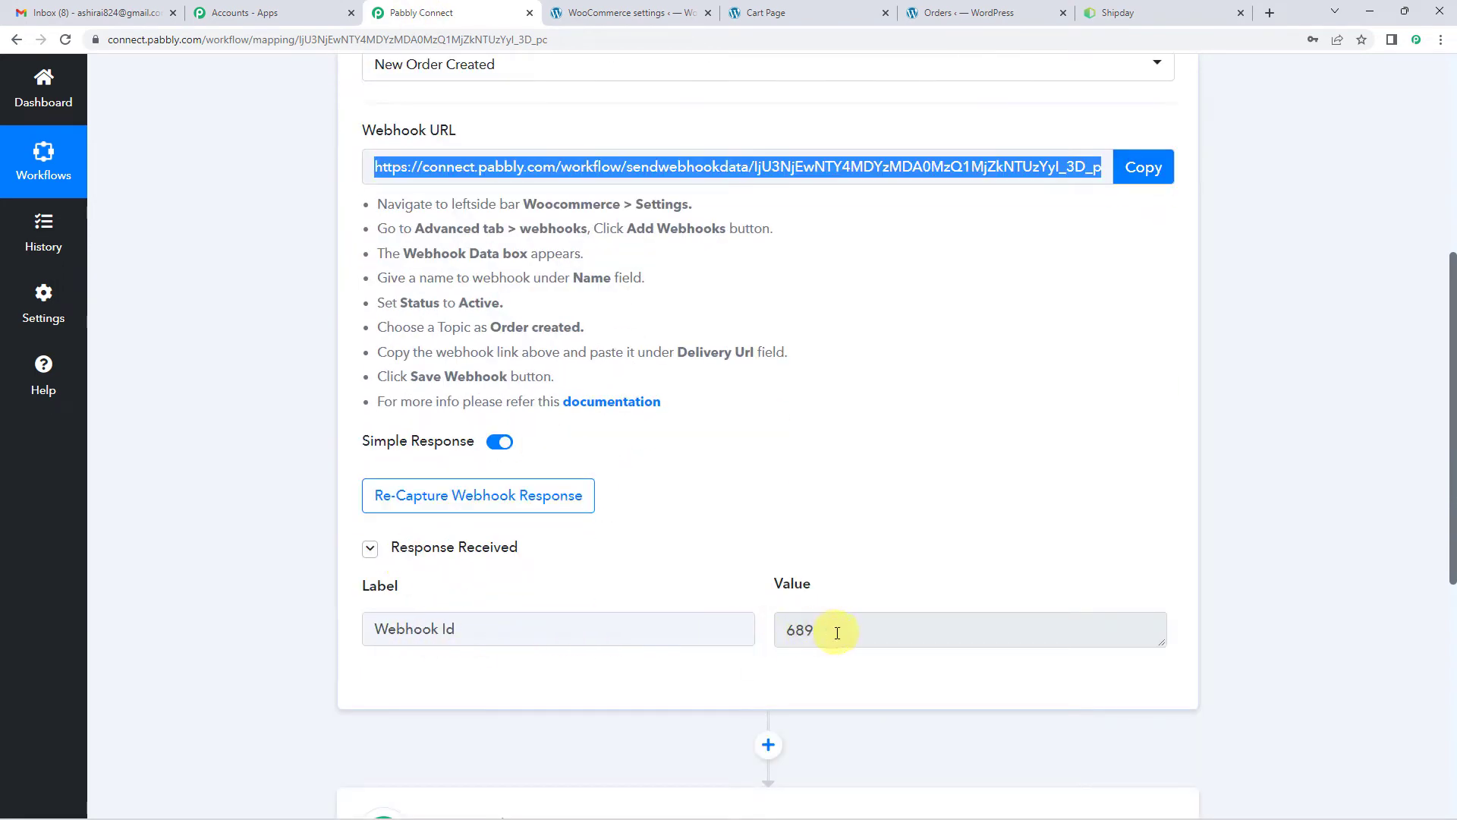
left_click(545, 500)
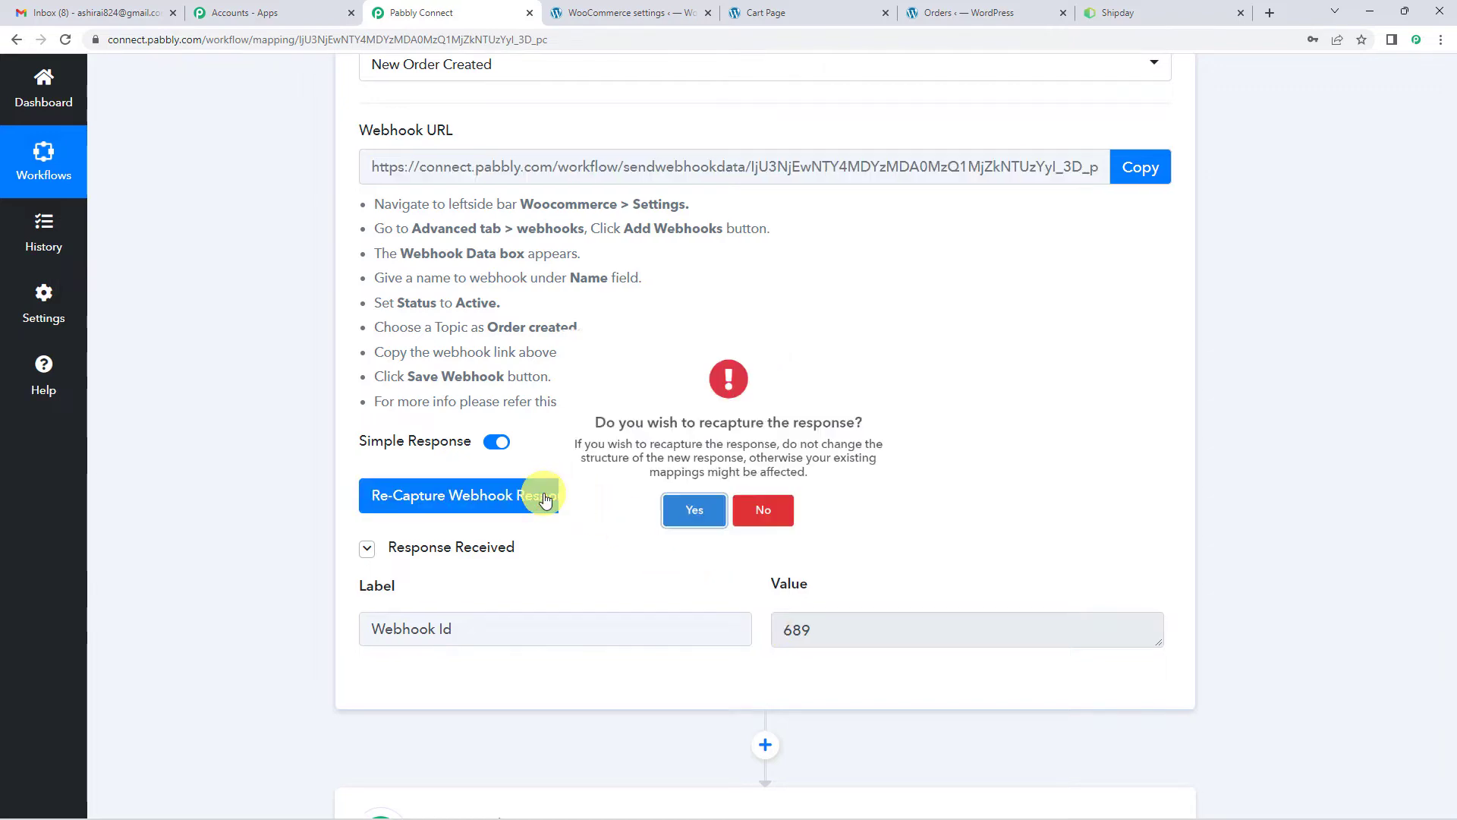
left_click(681, 545)
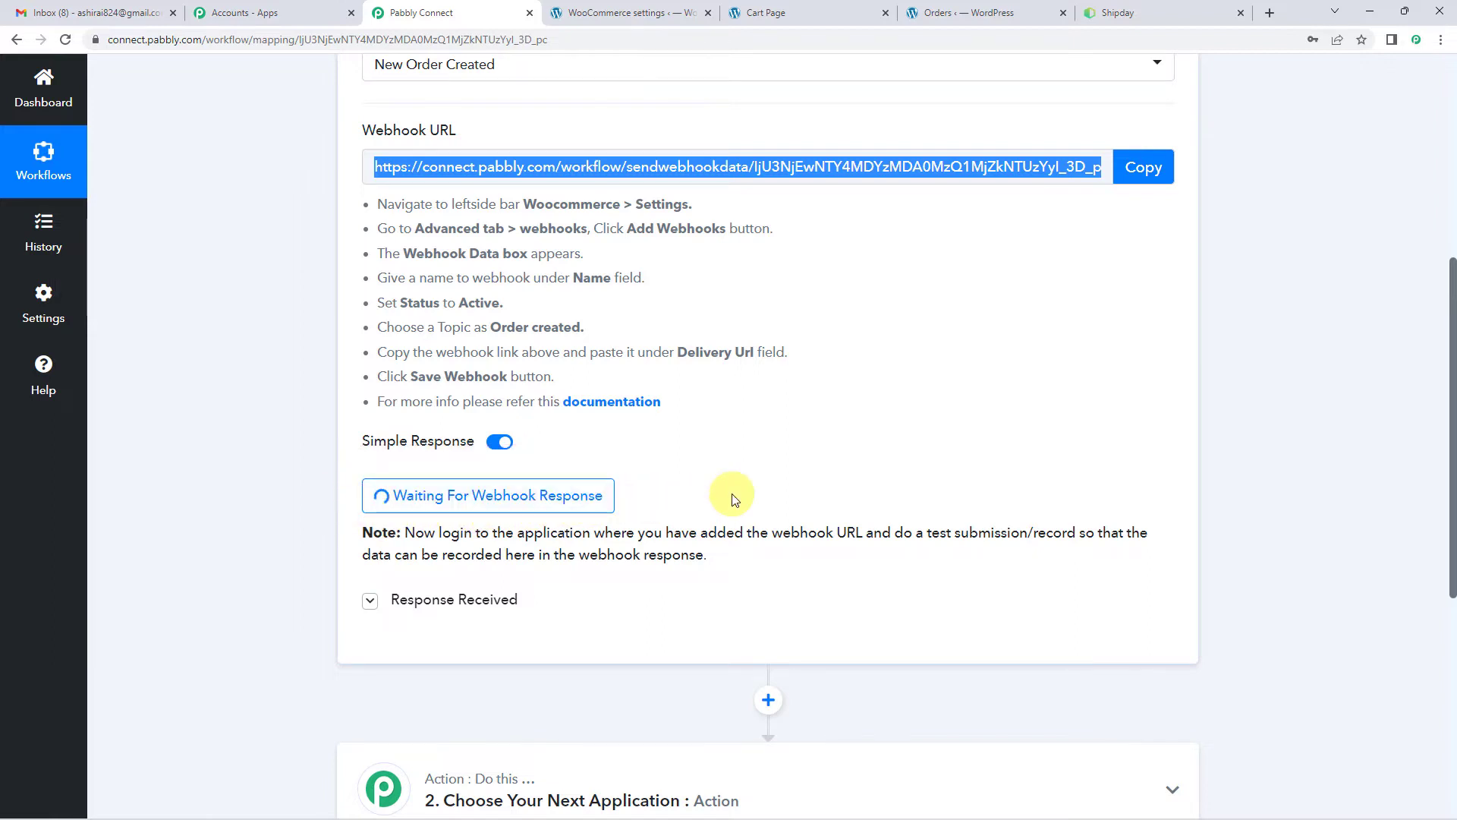
scroll(729, 497, "up", 1)
scroll(734, 499, "up", 2)
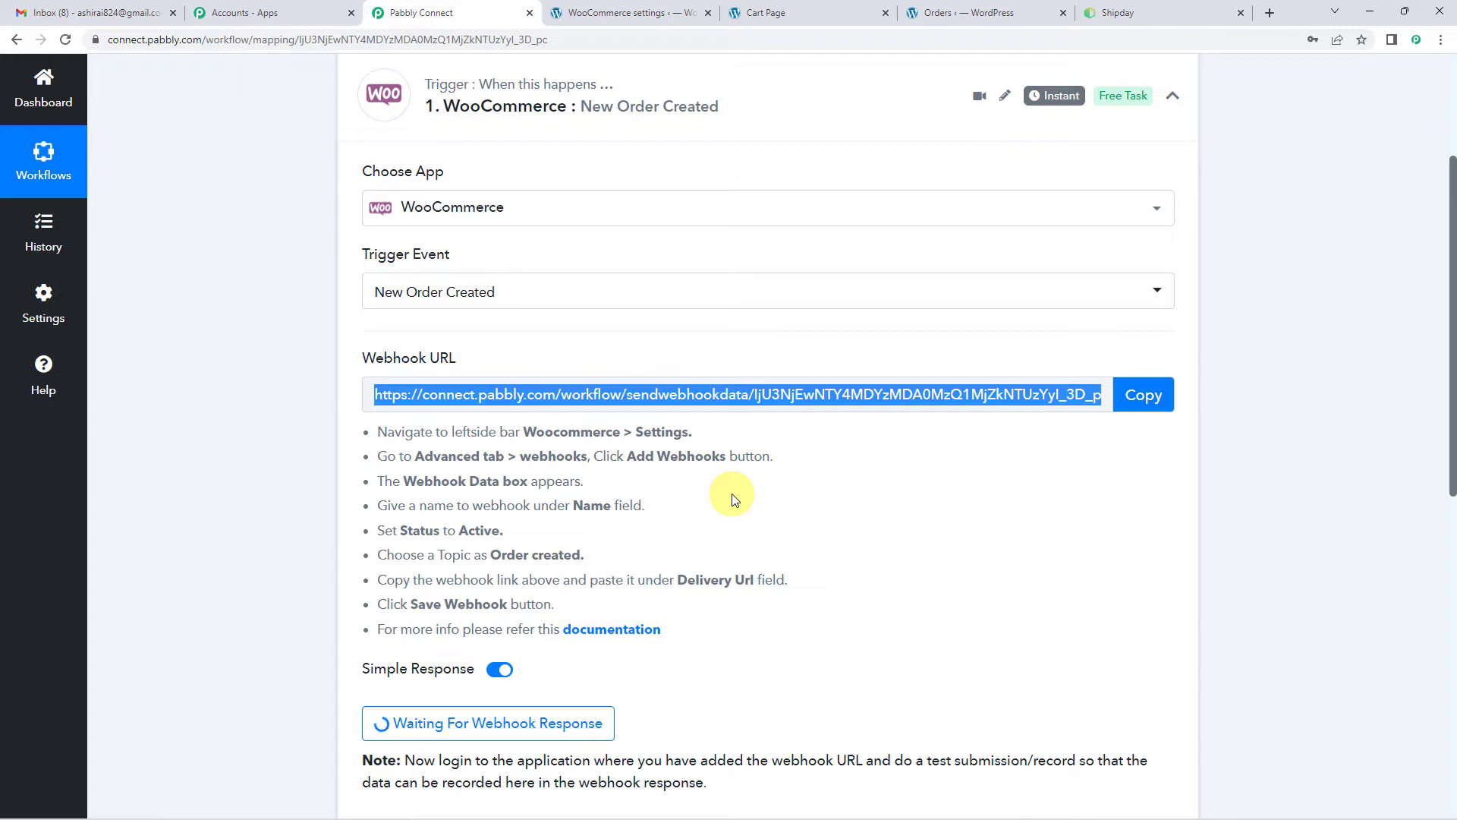
scroll(734, 499, "down", 2)
scroll(736, 490, "up", 2)
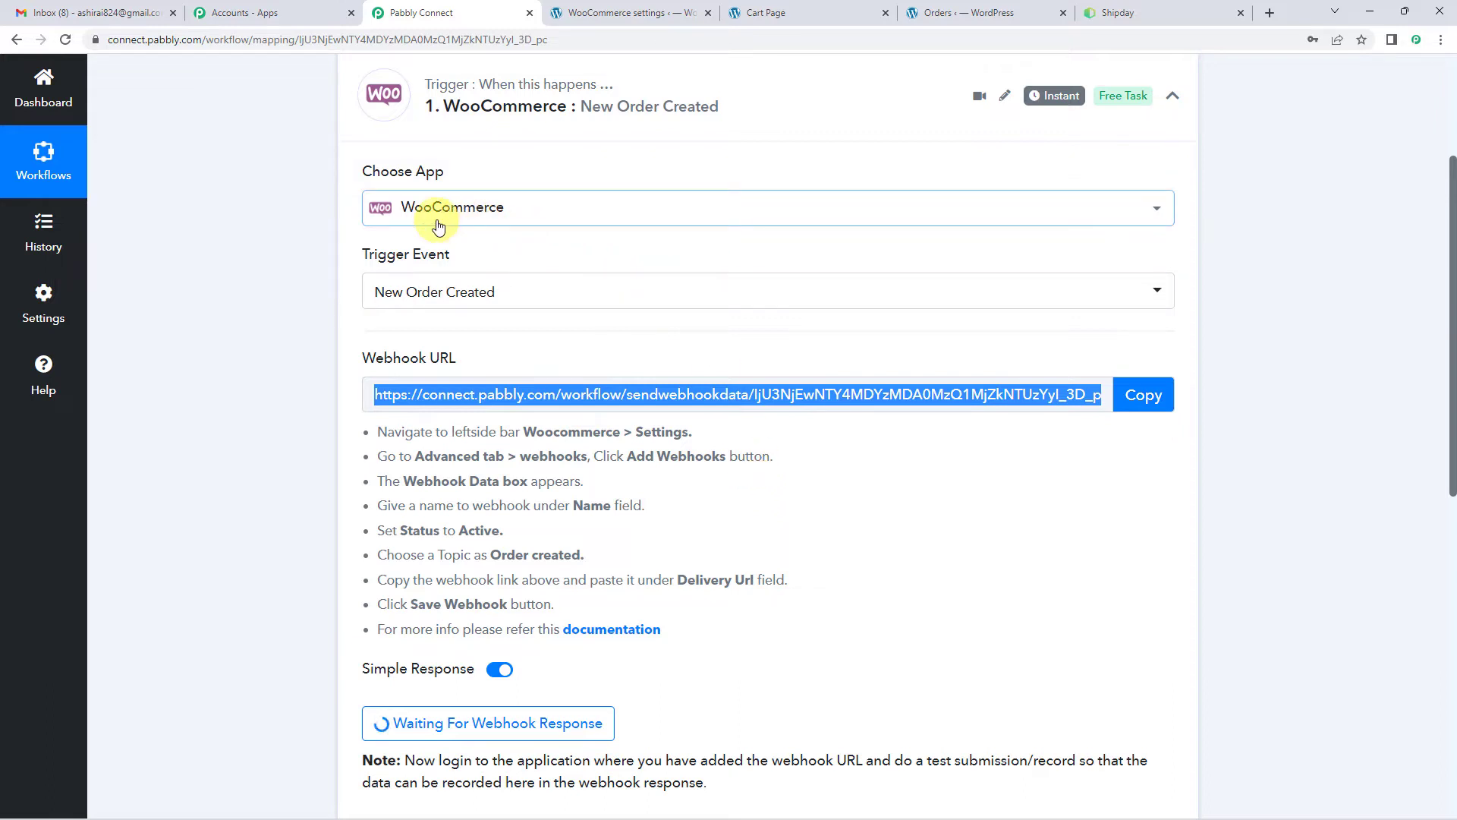
scroll(334, 388, "down", 2)
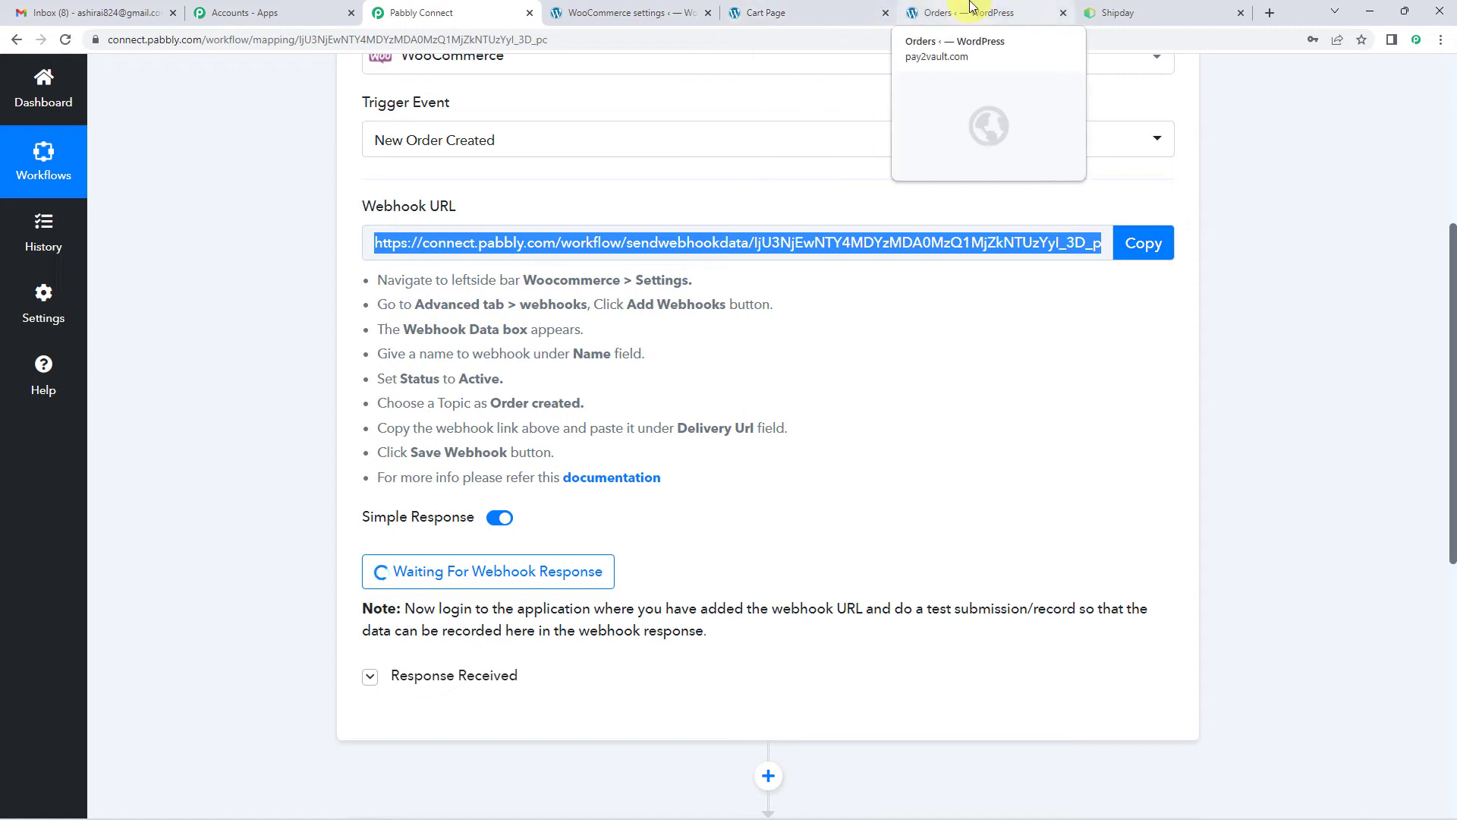
Step: Go from the store's cart page to checkout for the INDI TANDOORI PANEER order
left_click(874, 8)
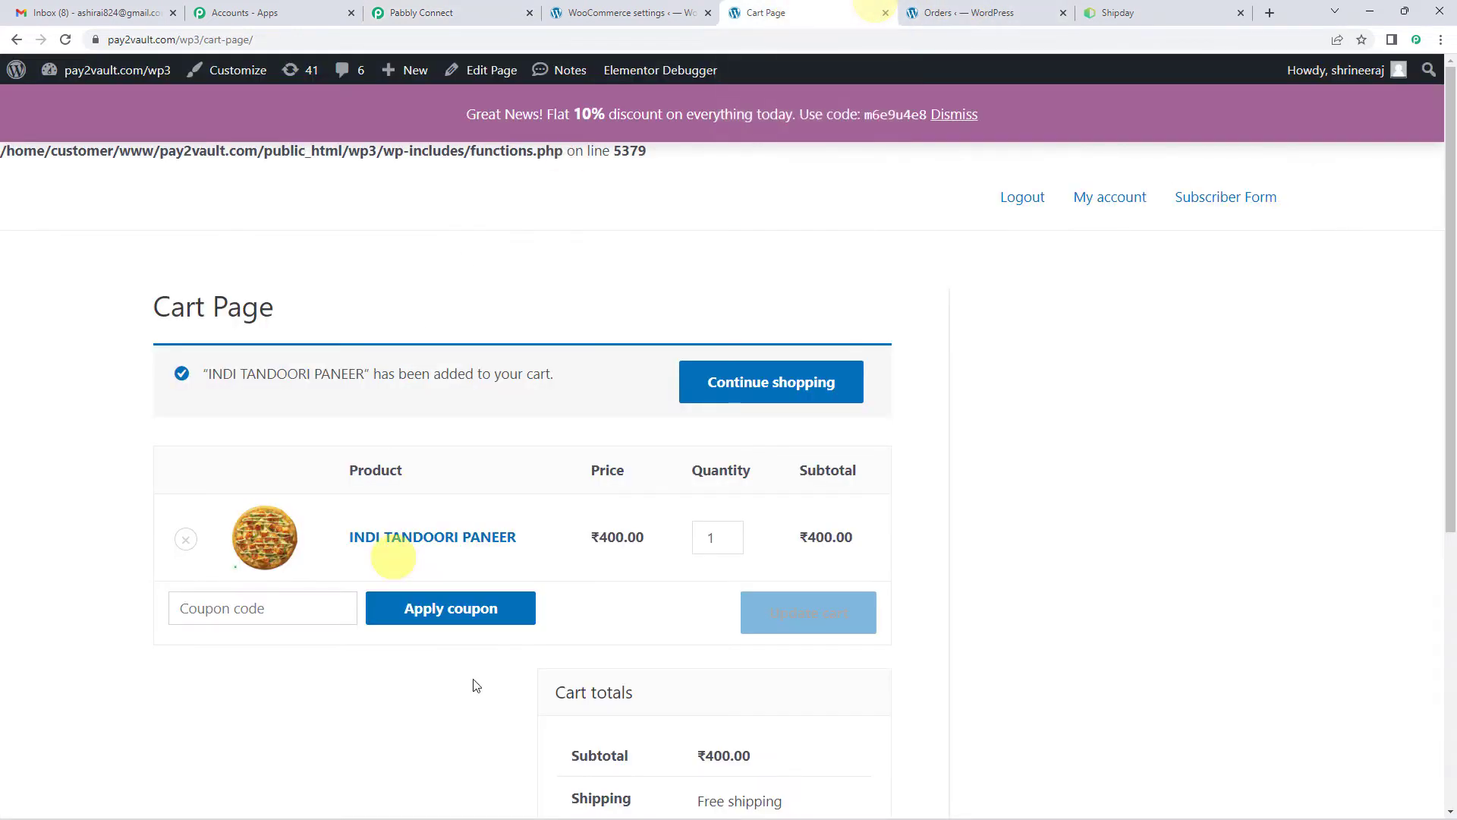
scroll(452, 349, "down", 1)
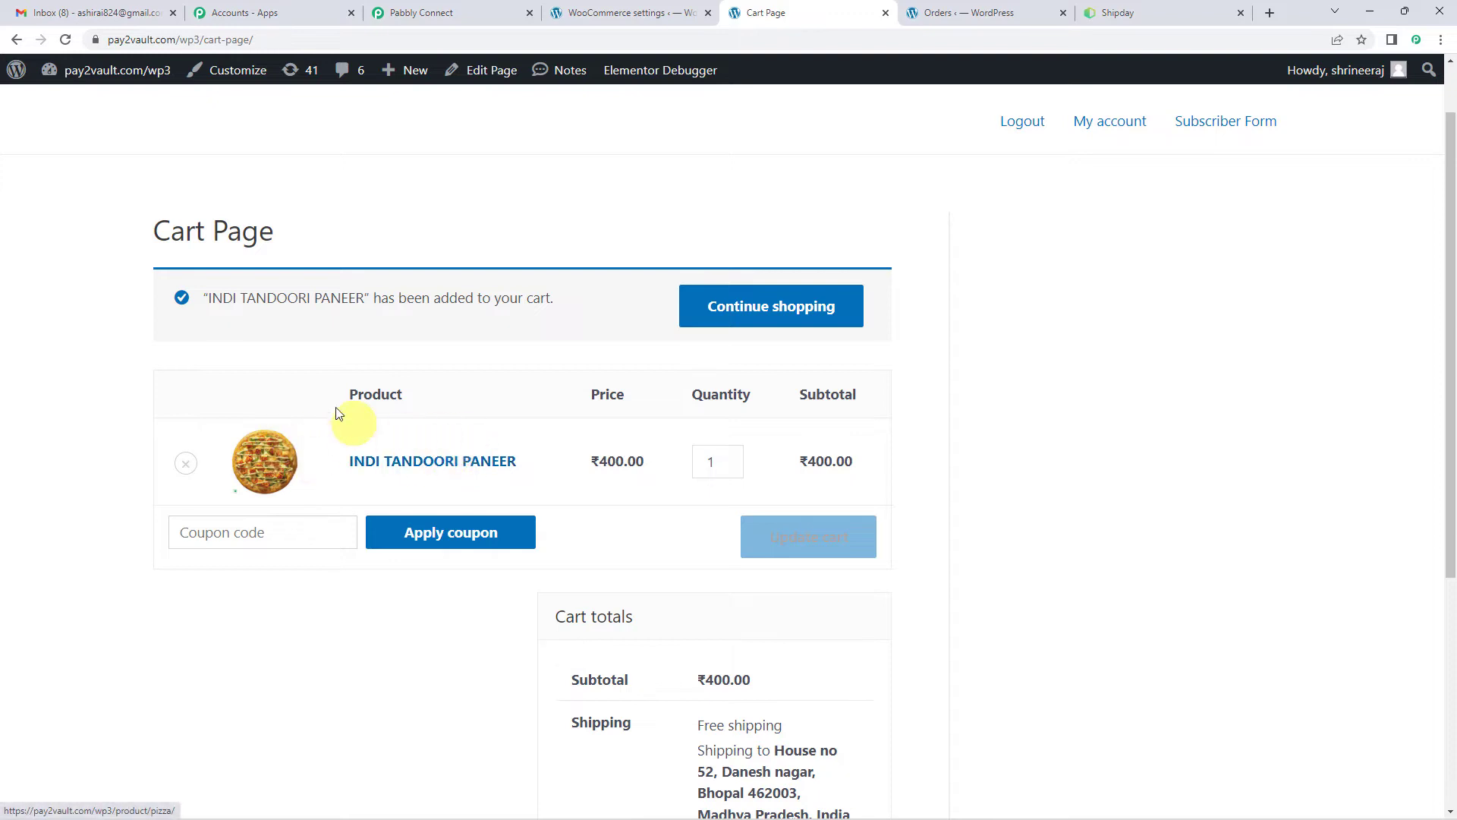
scroll(687, 417, "down", 5)
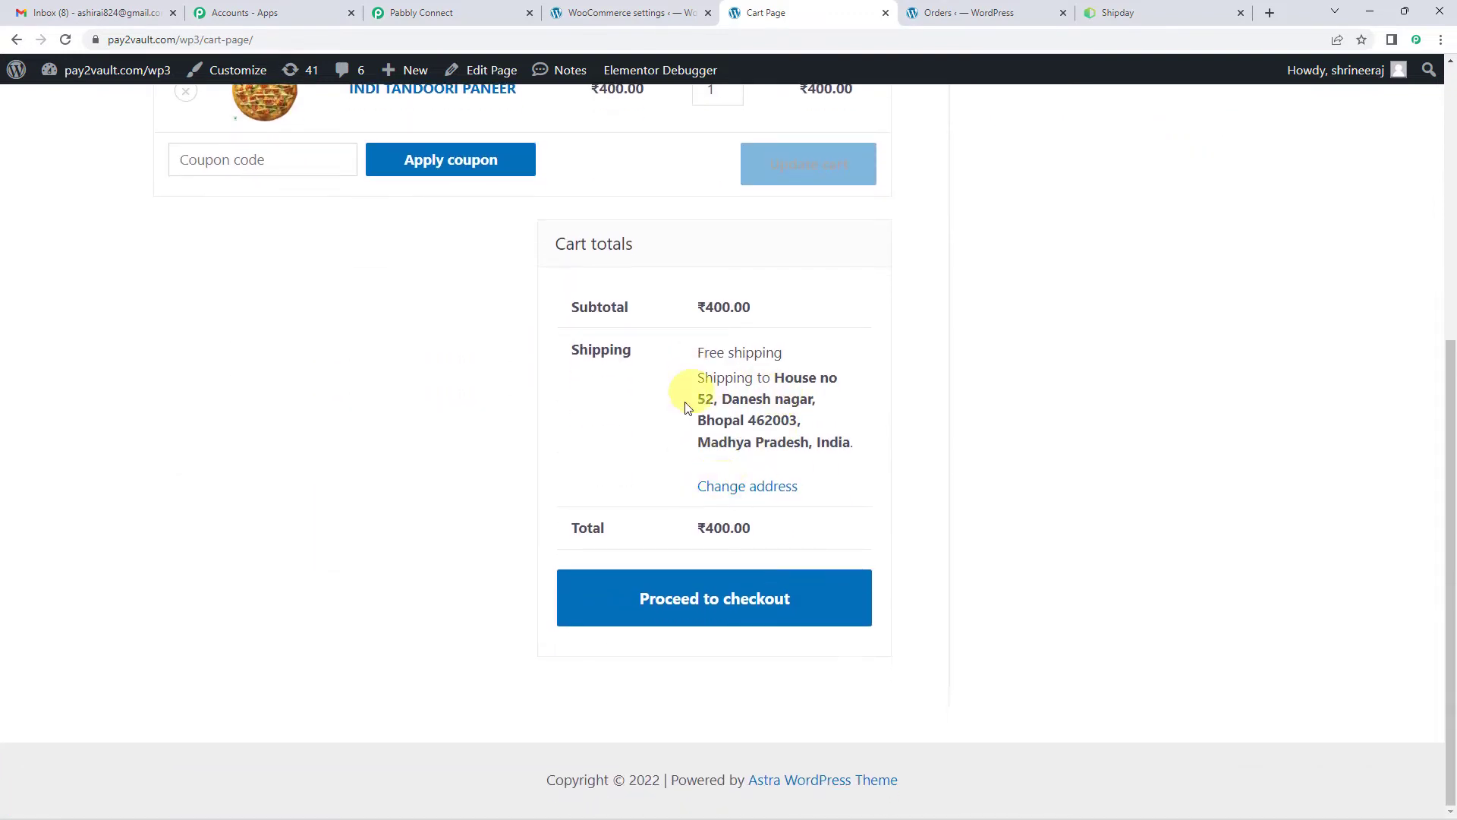
left_click(763, 603)
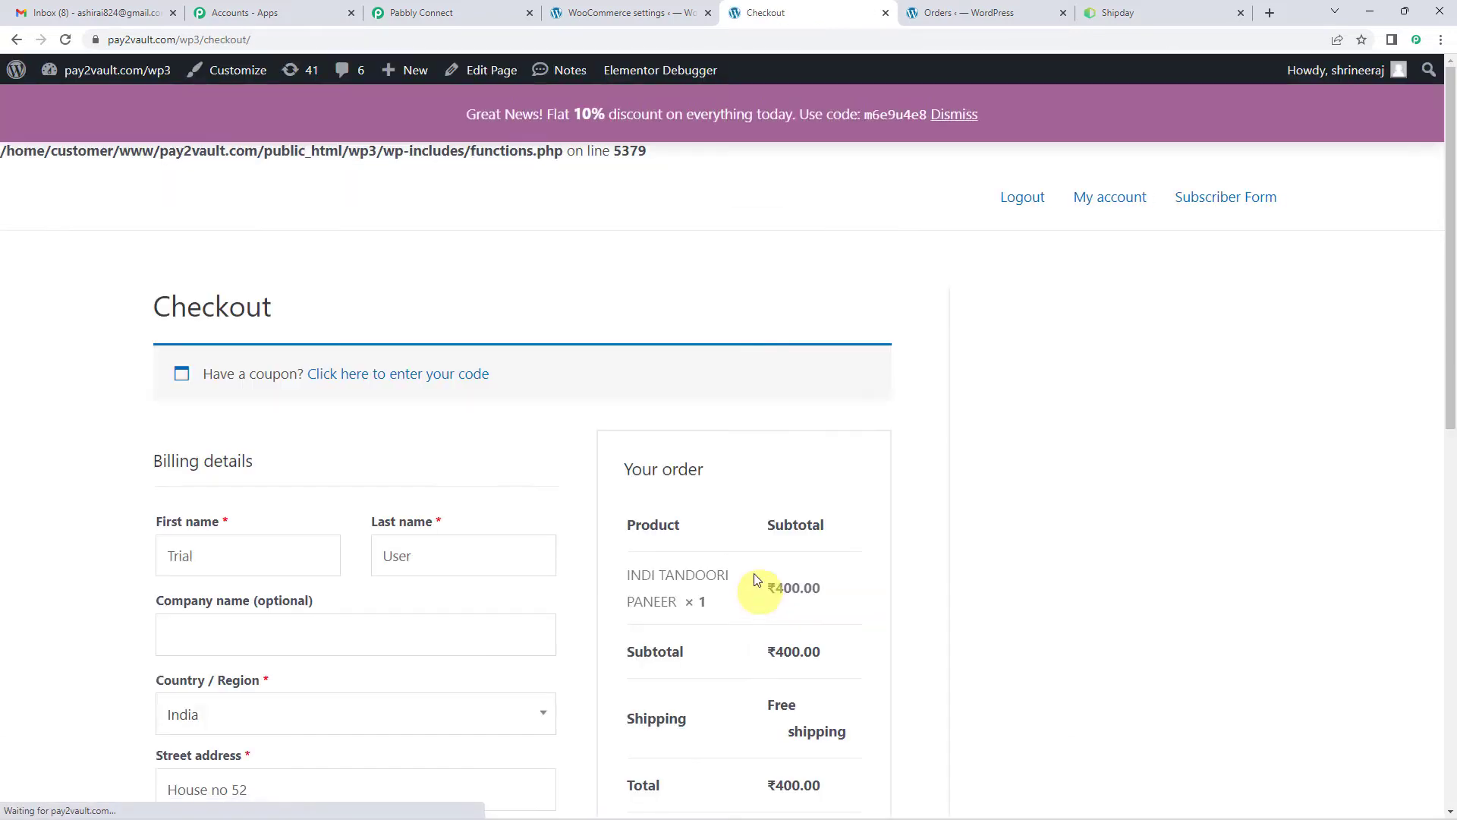
Step: Autofill the checkout billing details with sample data and review the ₹400.00 order
scroll(270, 465, "down", 1)
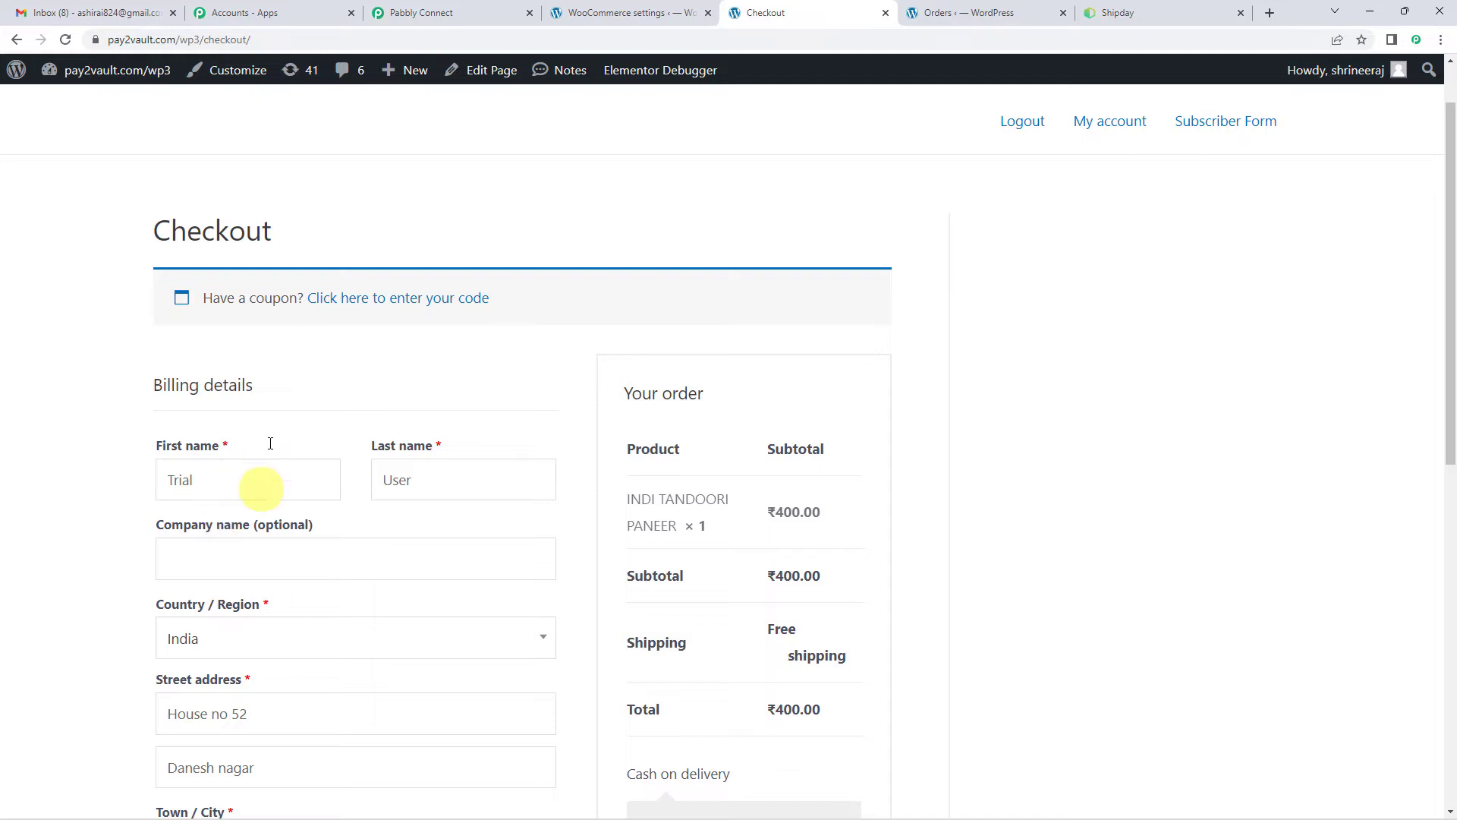
scroll(227, 455, "down", 1)
left_click(193, 405)
scroll(182, 394, "down", 2)
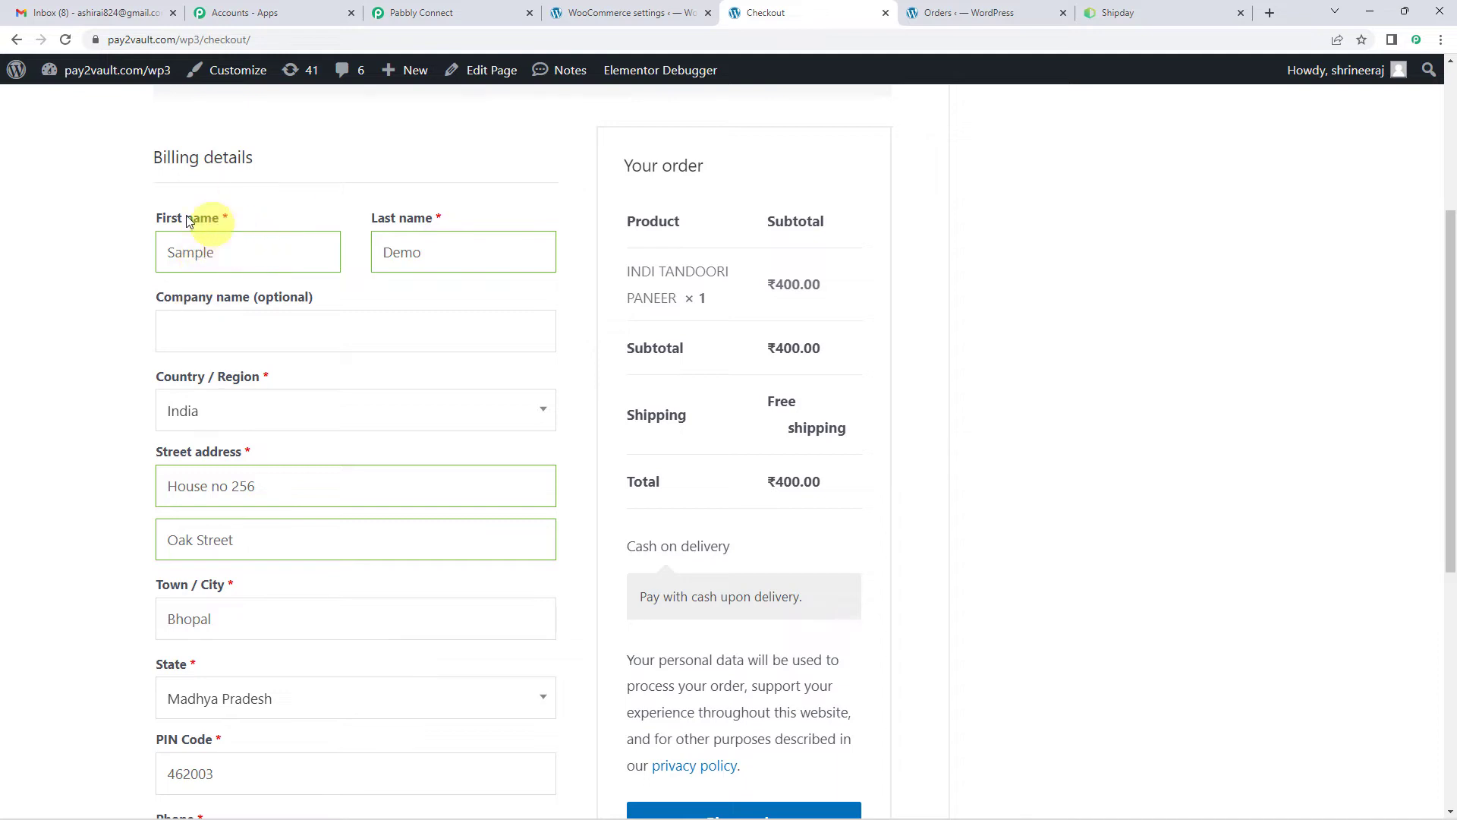
scroll(410, 251, "down", 2)
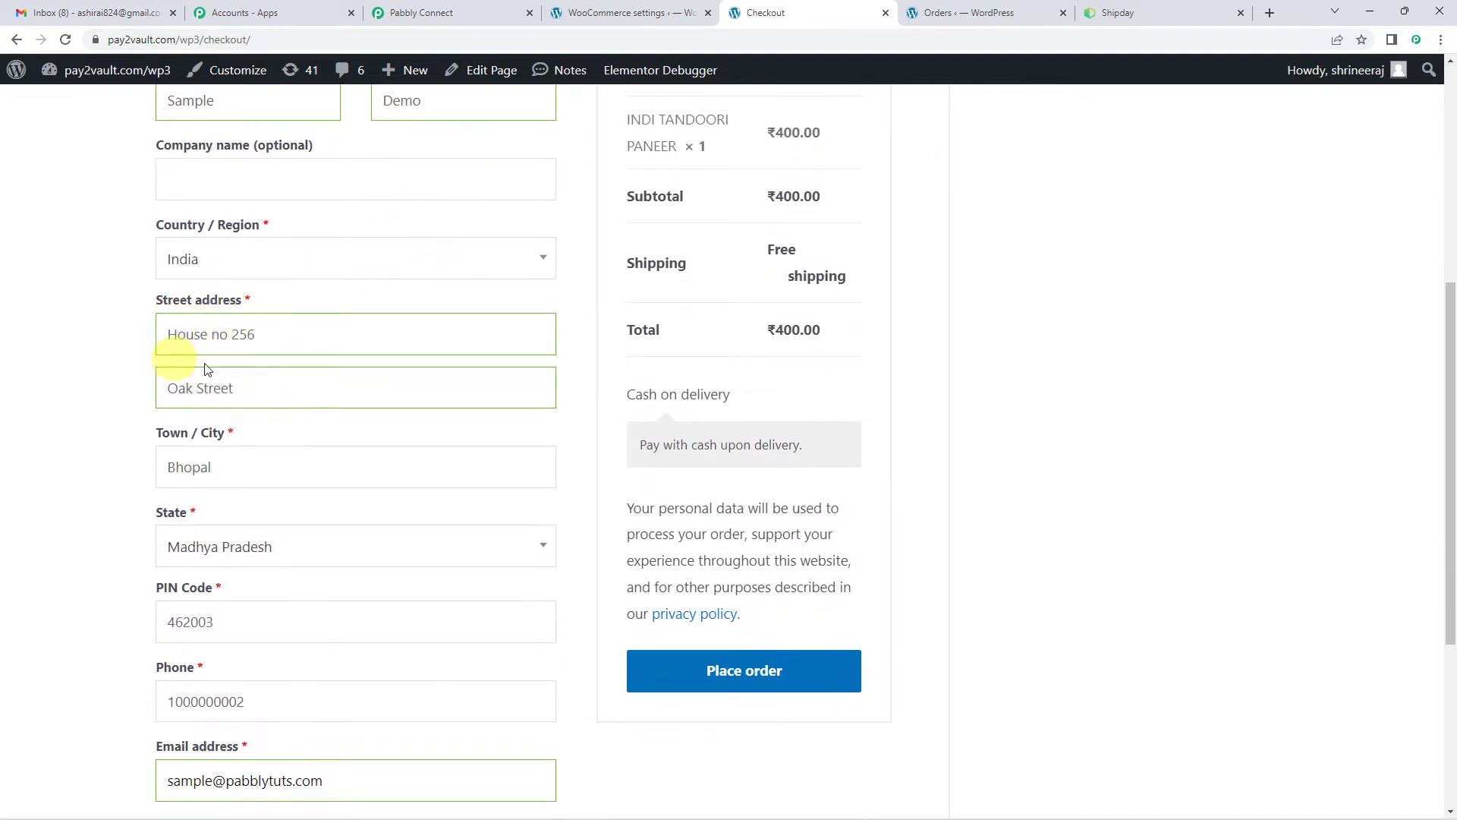
scroll(190, 464, "down", 3)
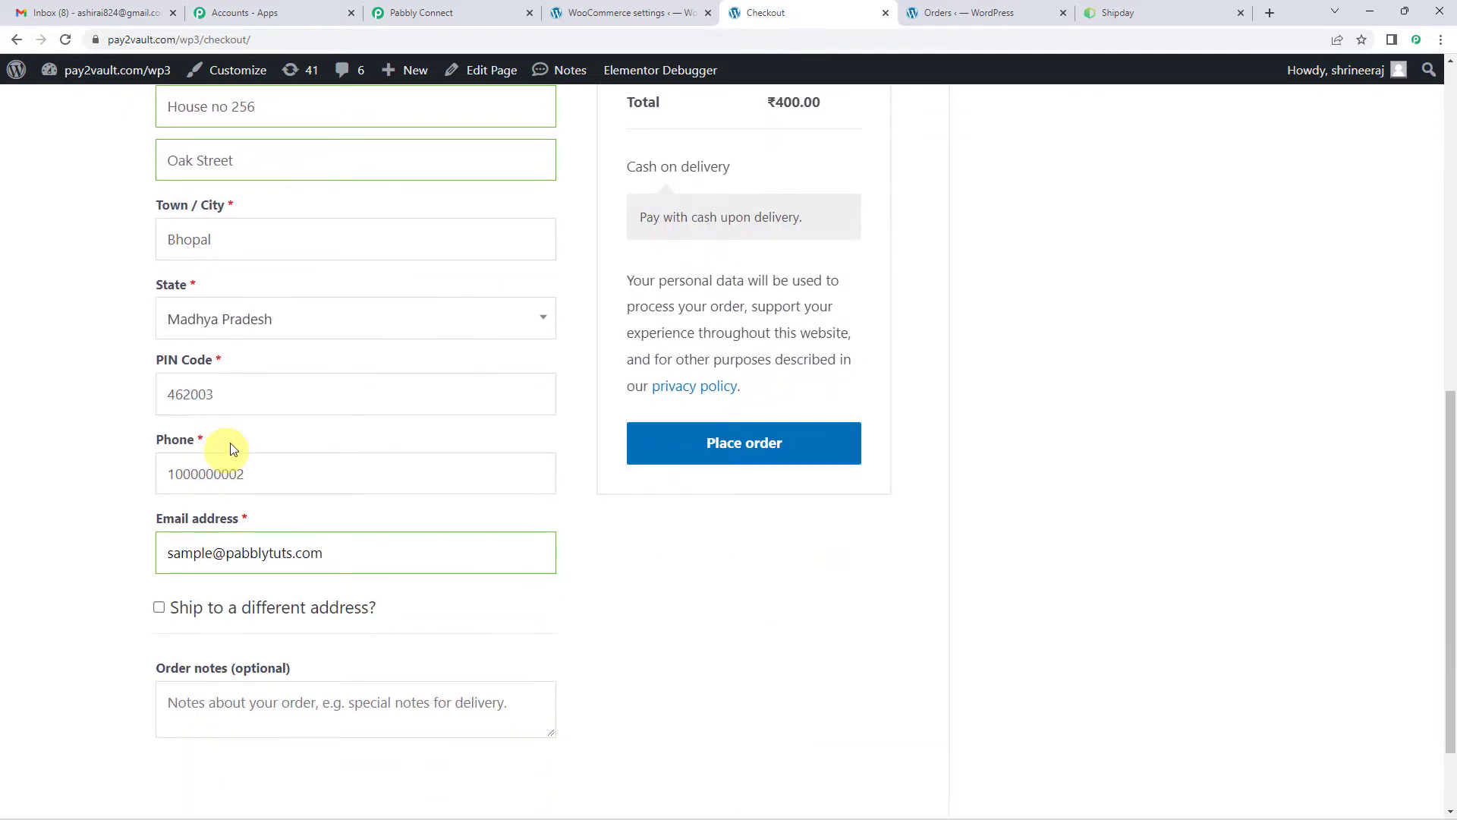
scroll(226, 400, "down", 1)
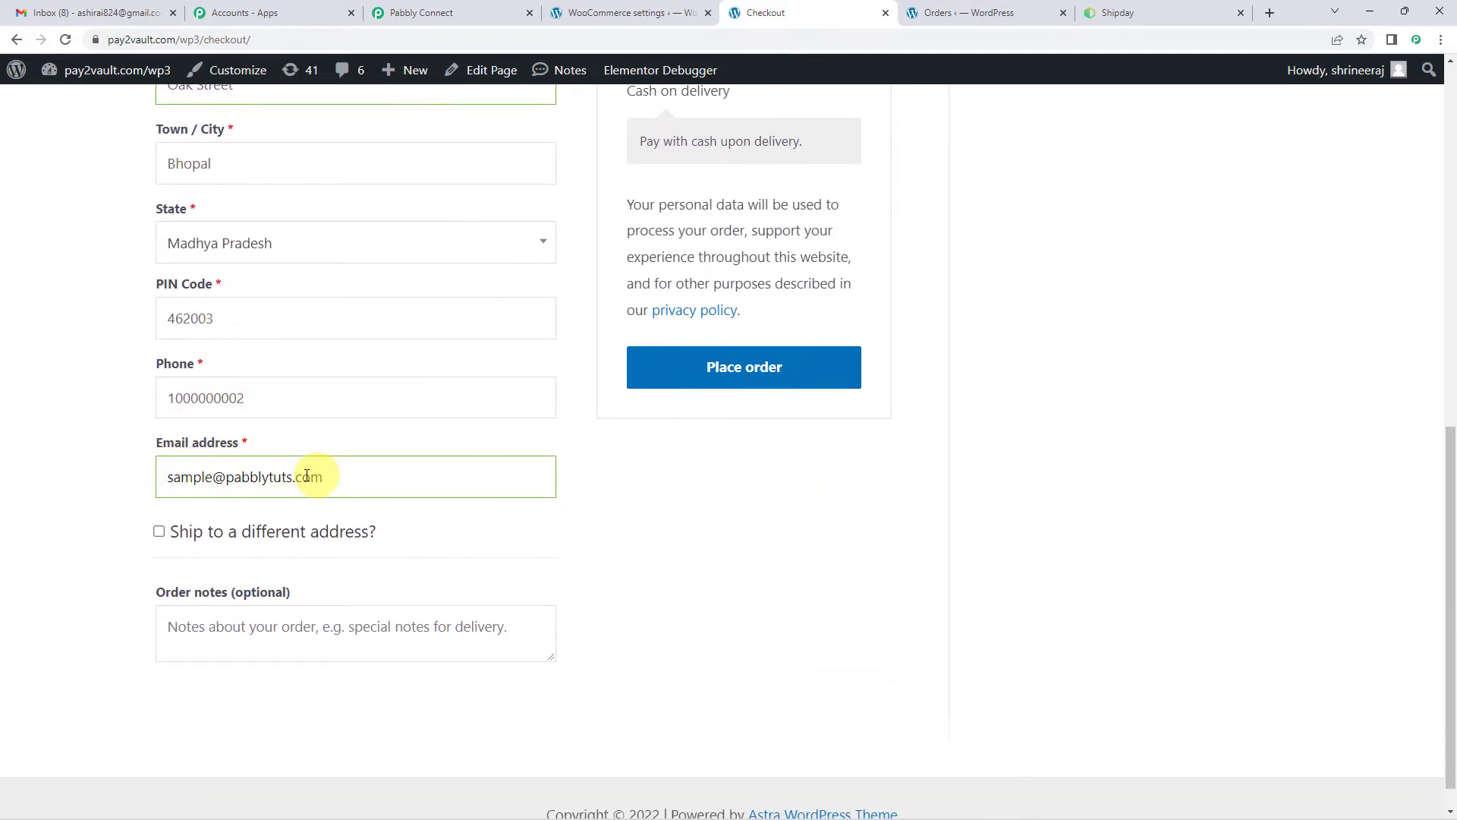
scroll(433, 425, "up", 8)
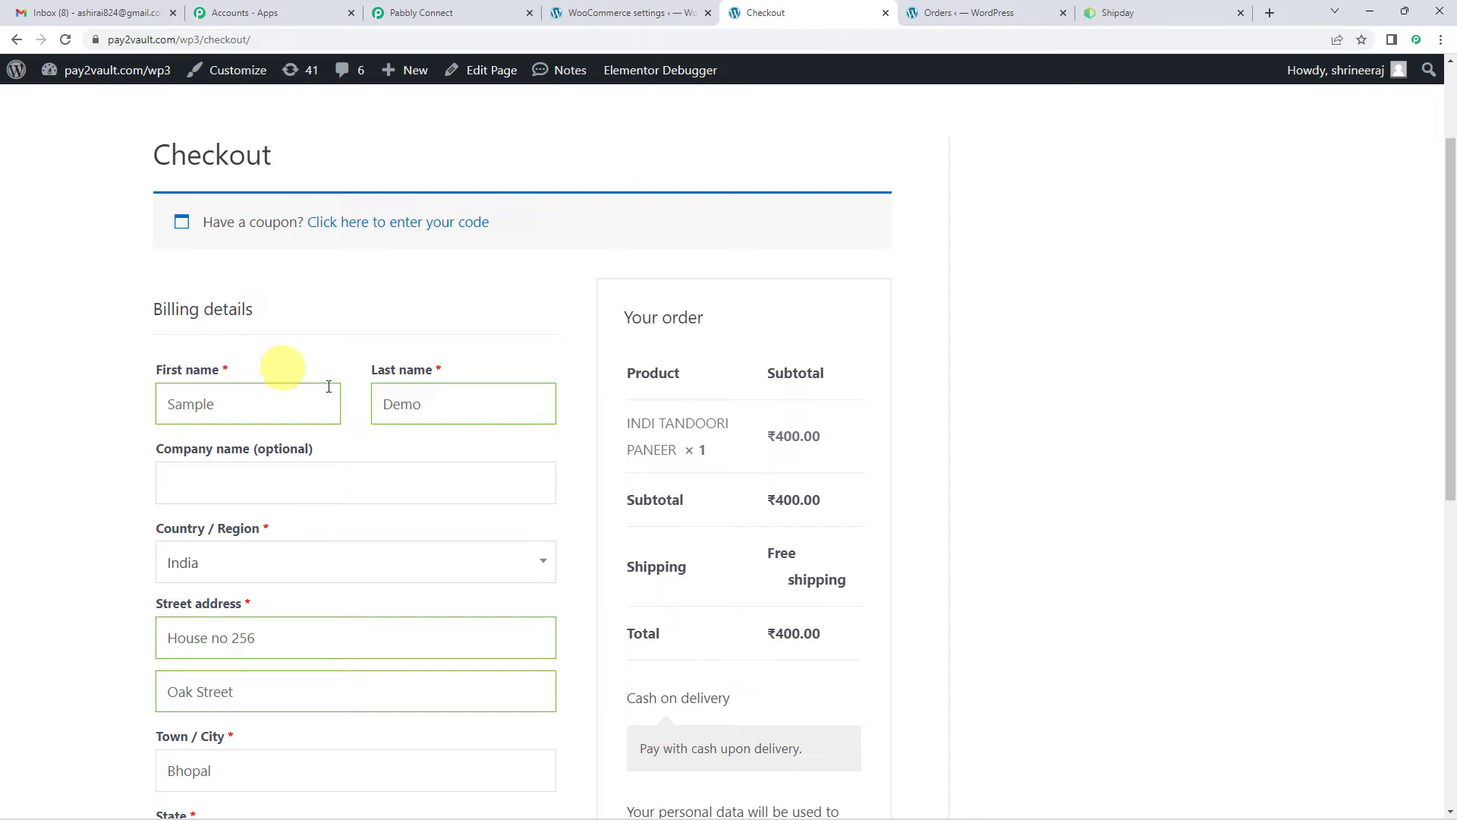
scroll(446, 467, "down", 6)
scroll(823, 274, "up", 3)
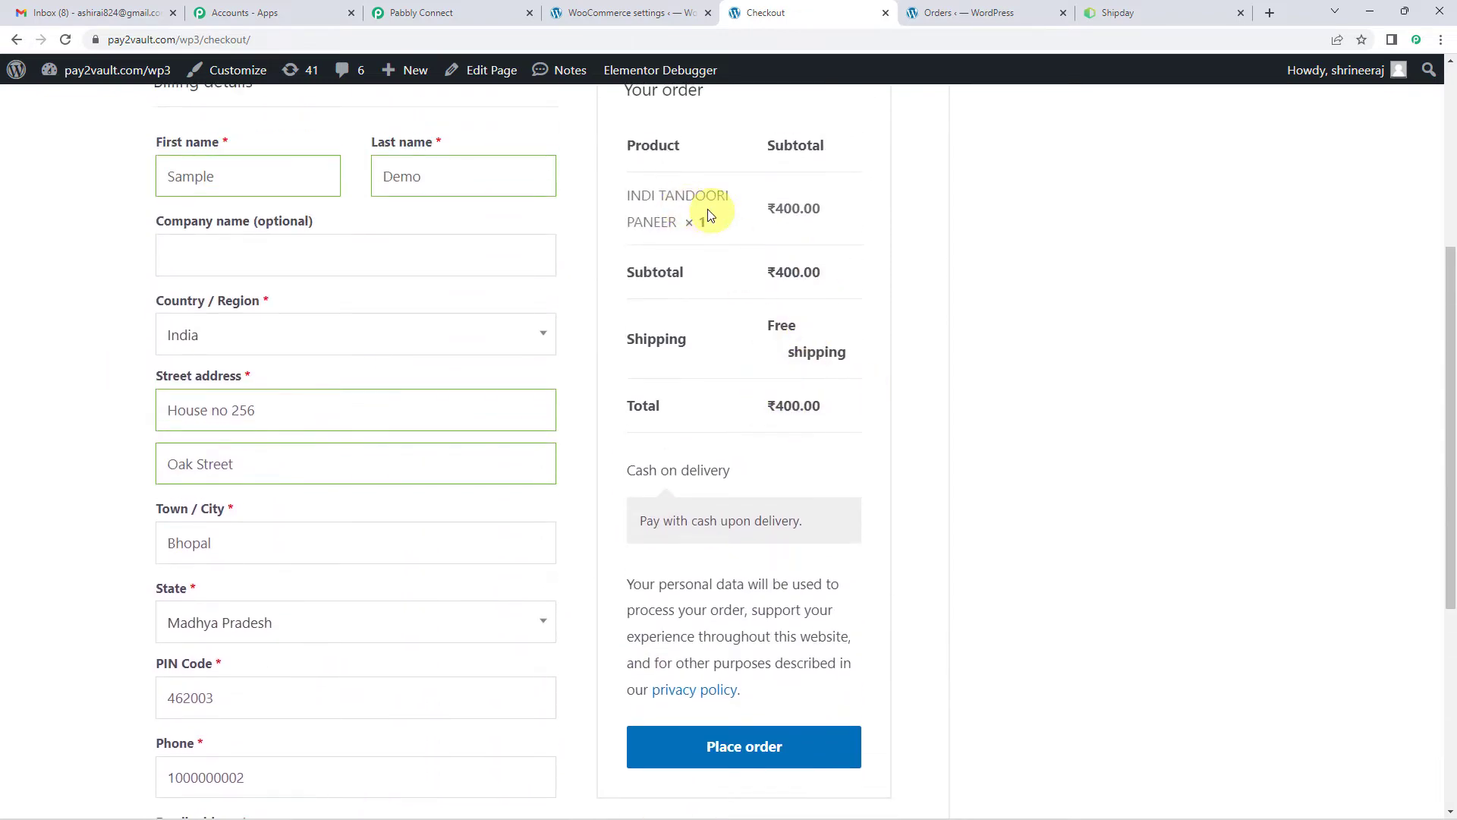
scroll(744, 425, "down", 4)
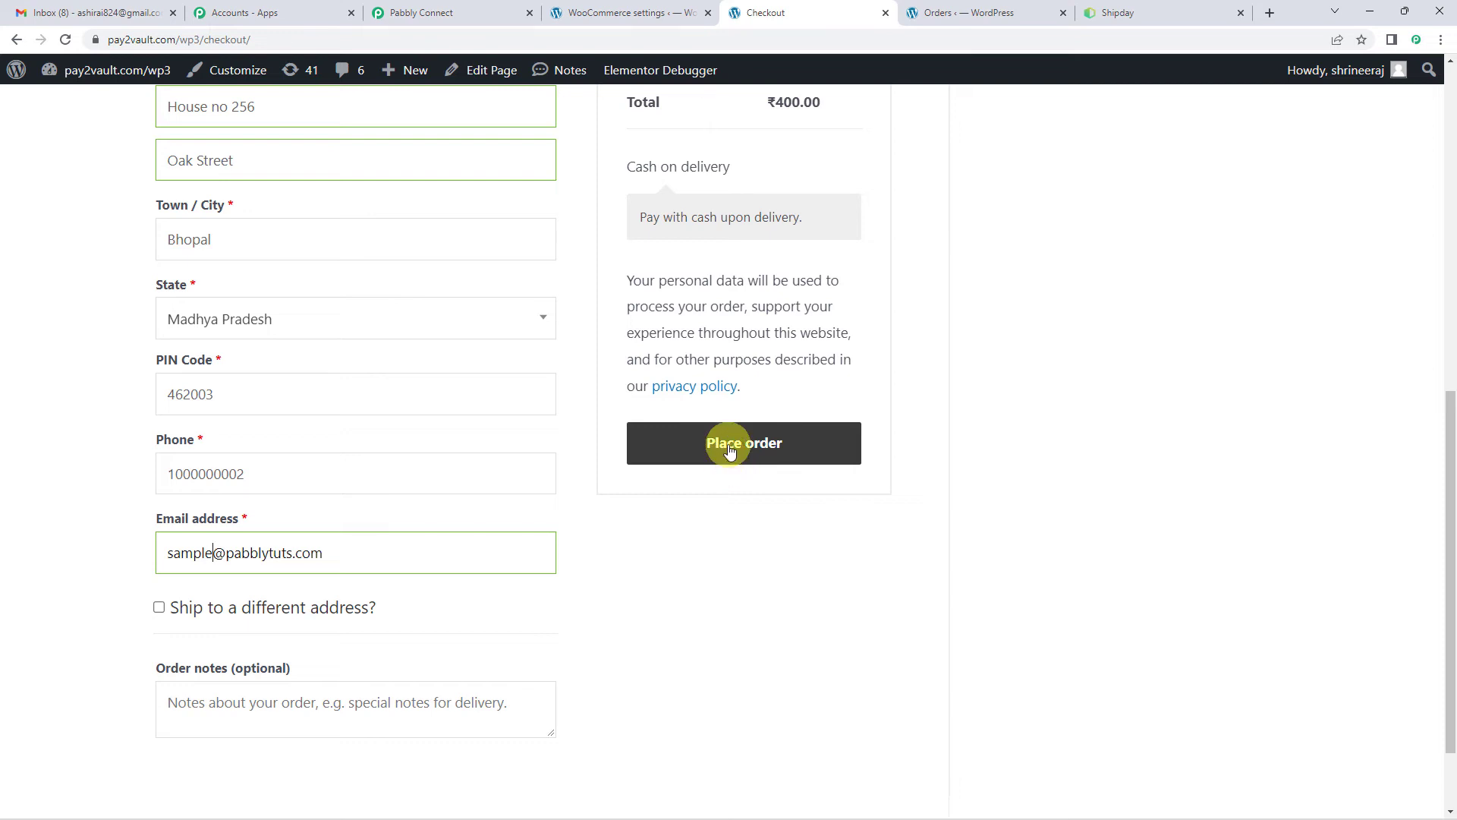
Step: Place the cash-on-delivery order and review the ₹400.00 order-received confirmation
left_click(730, 451)
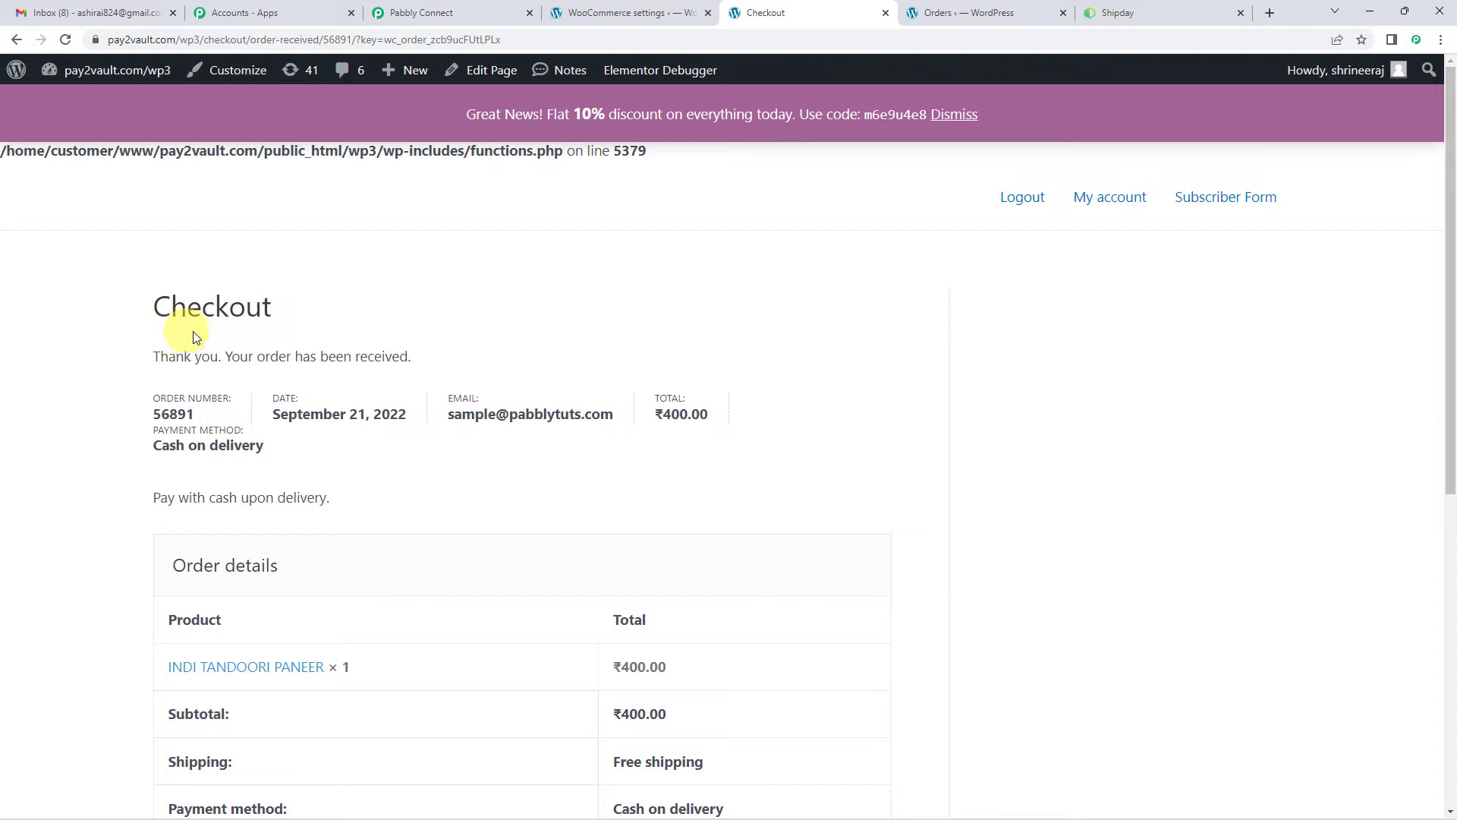
left_click_drag(224, 357, 394, 357)
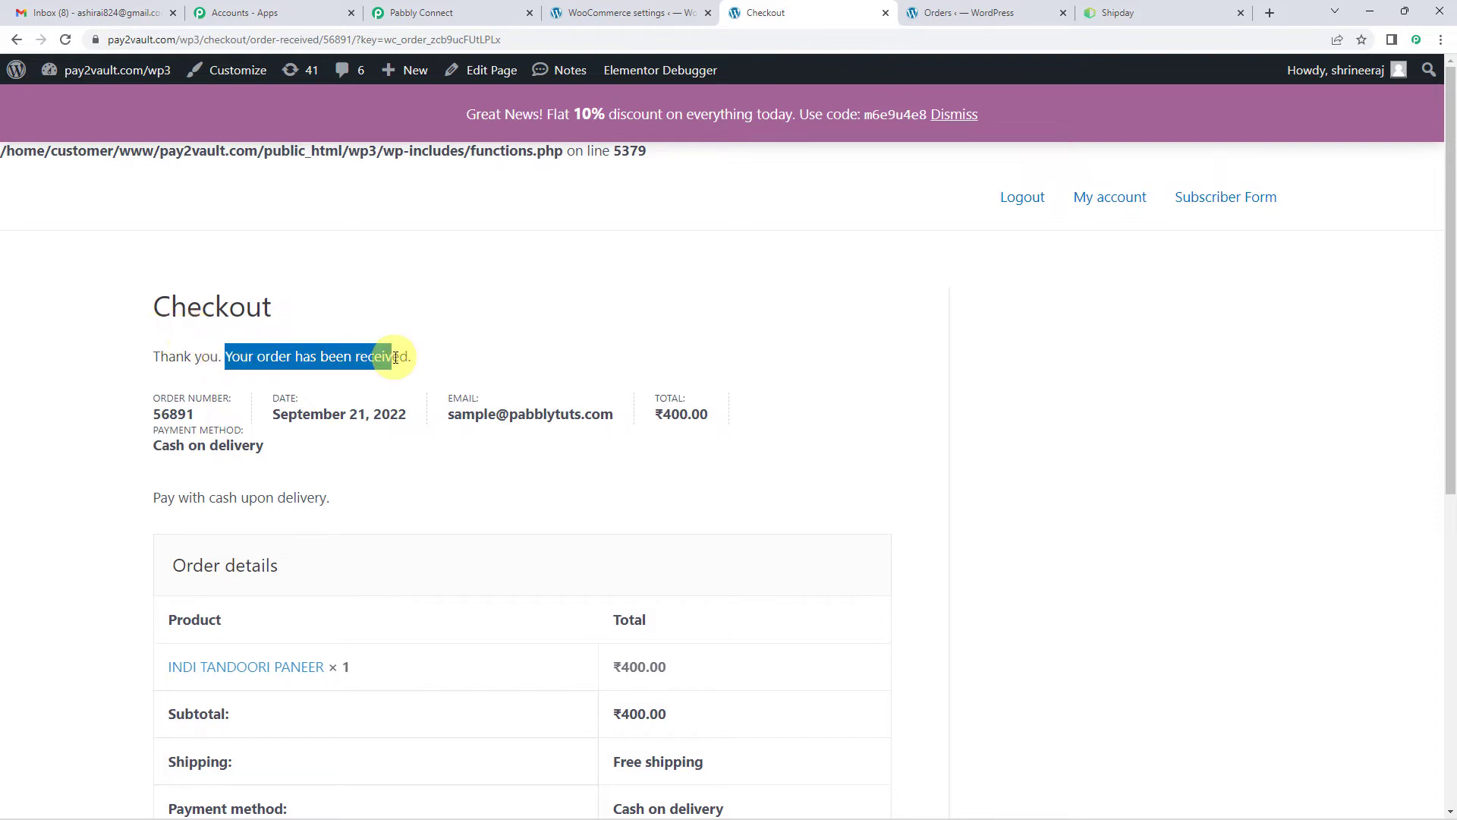
scroll(304, 418, "down", 1)
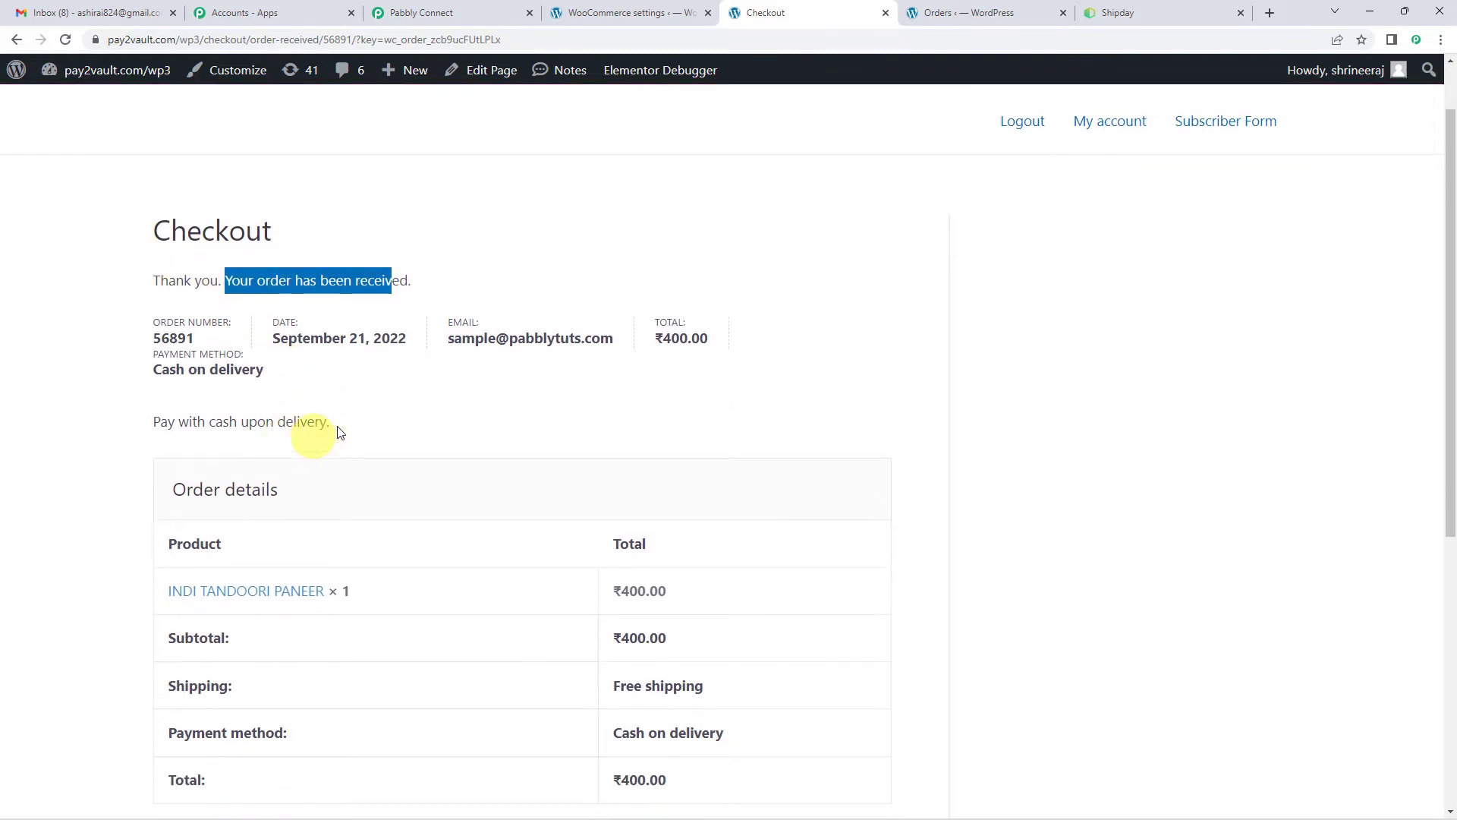
scroll(548, 361, "down", 1)
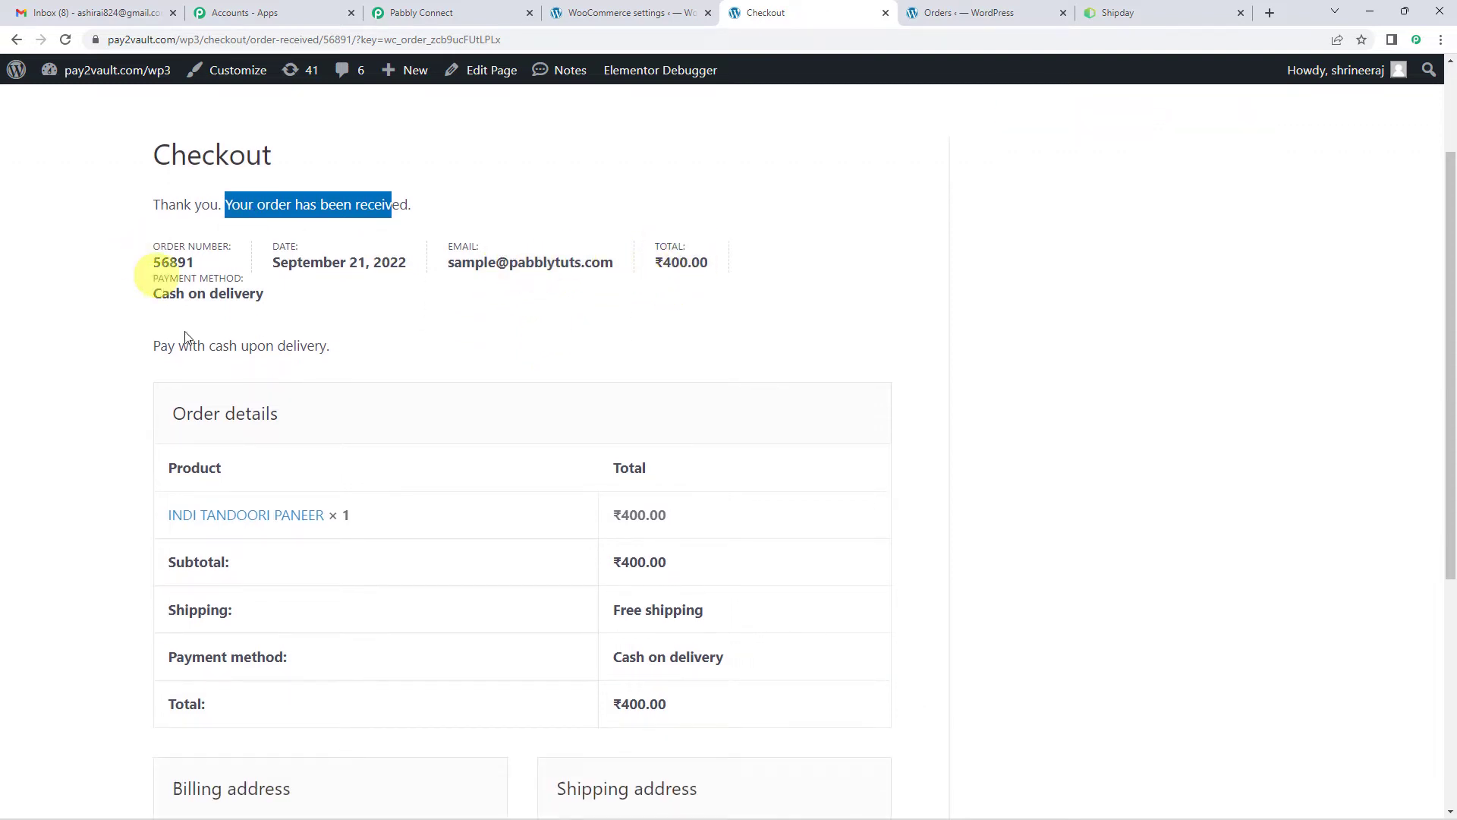
scroll(298, 387, "down", 2)
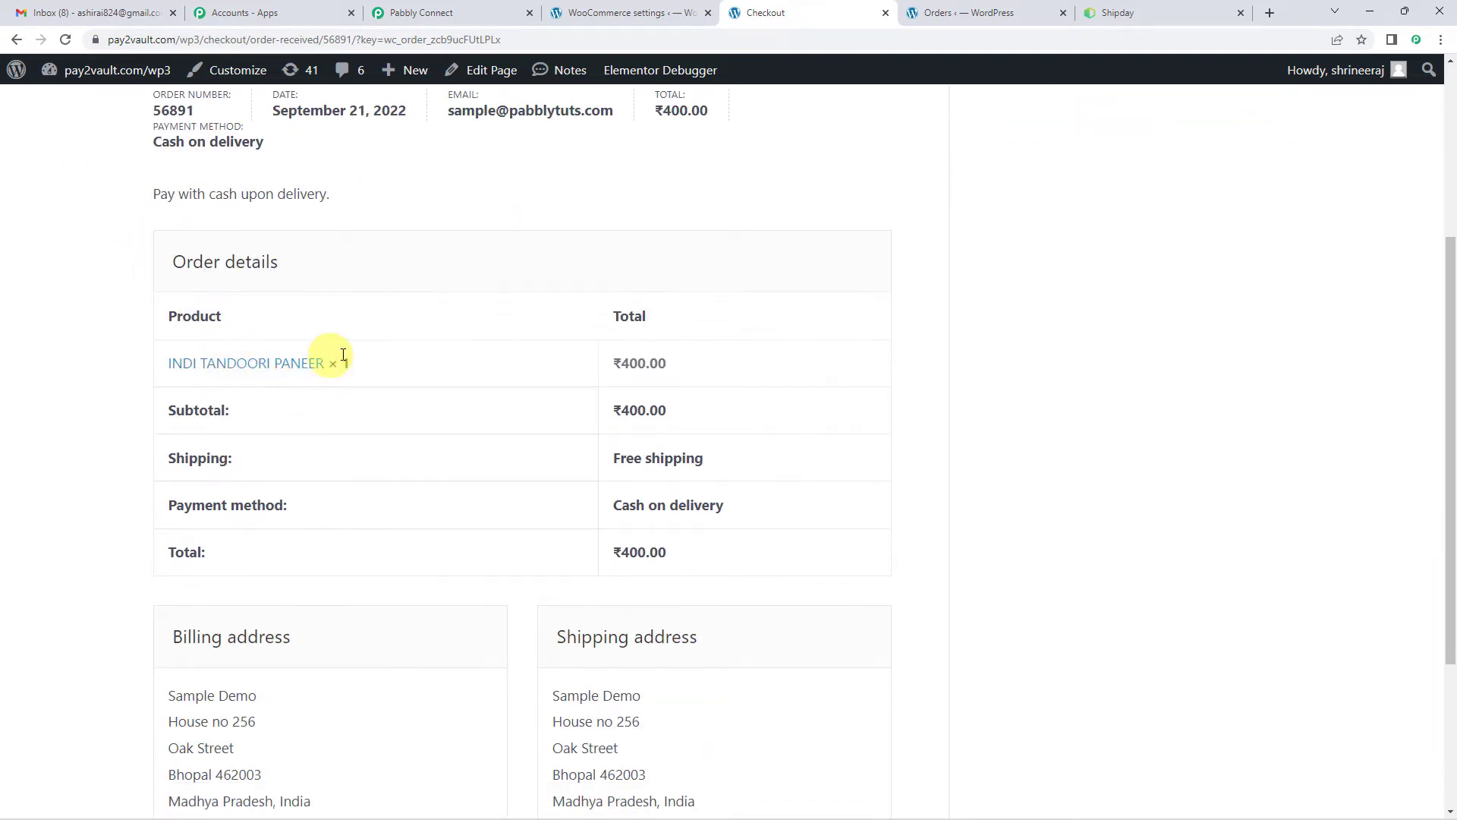
left_click(446, 9)
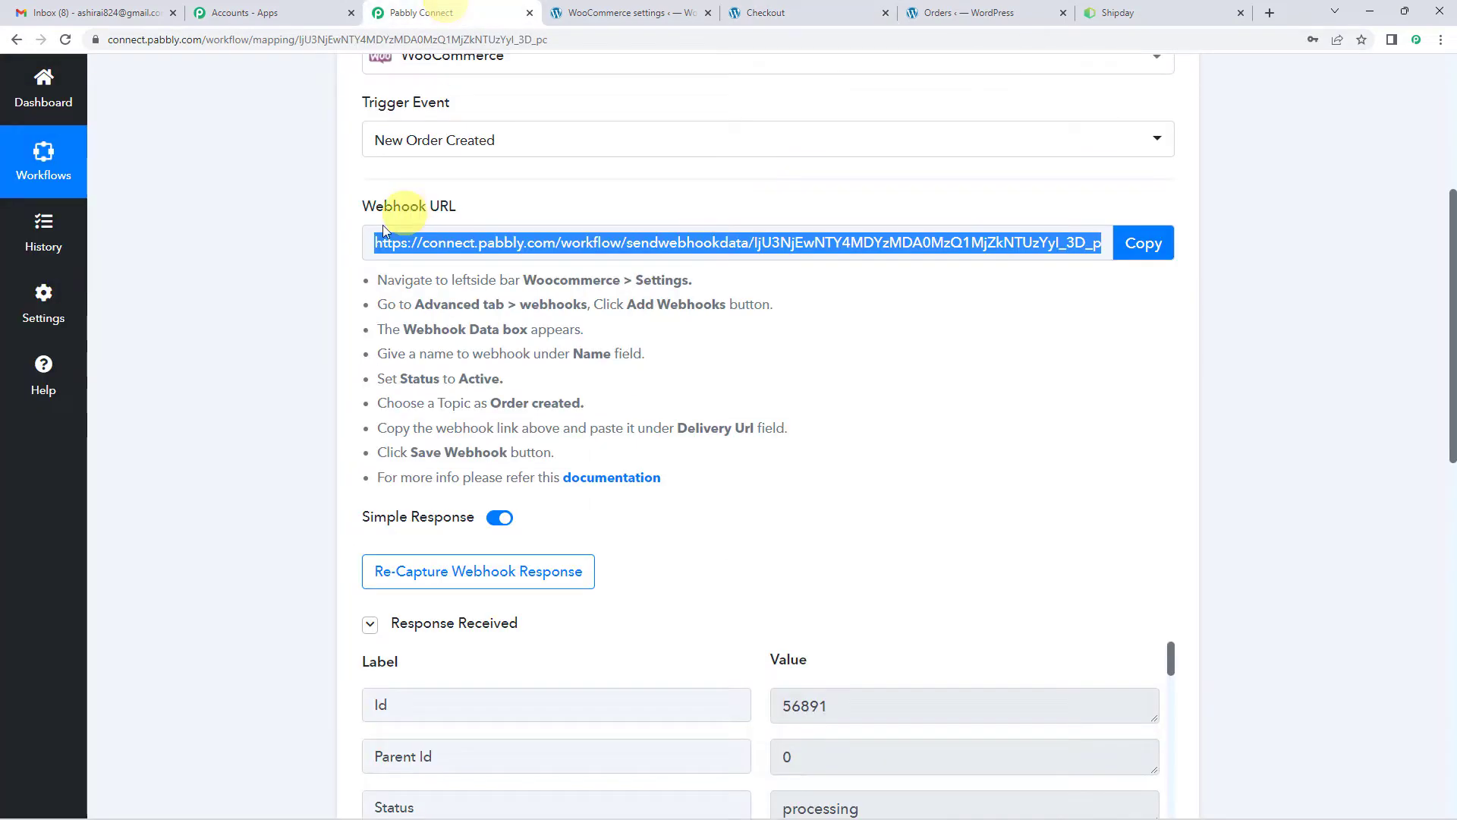
scroll(315, 283, "down", 6)
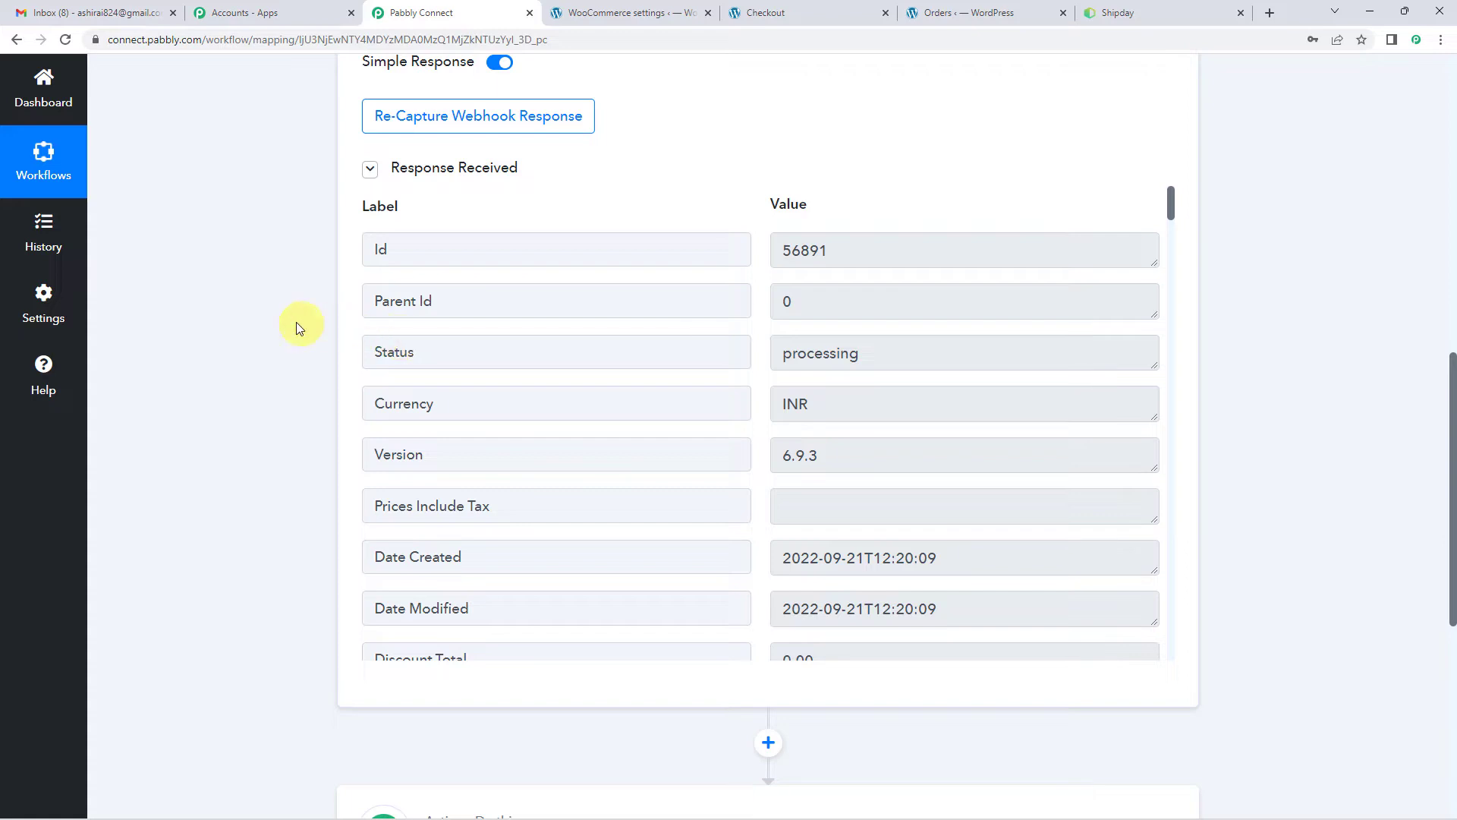
double_click(797, 249)
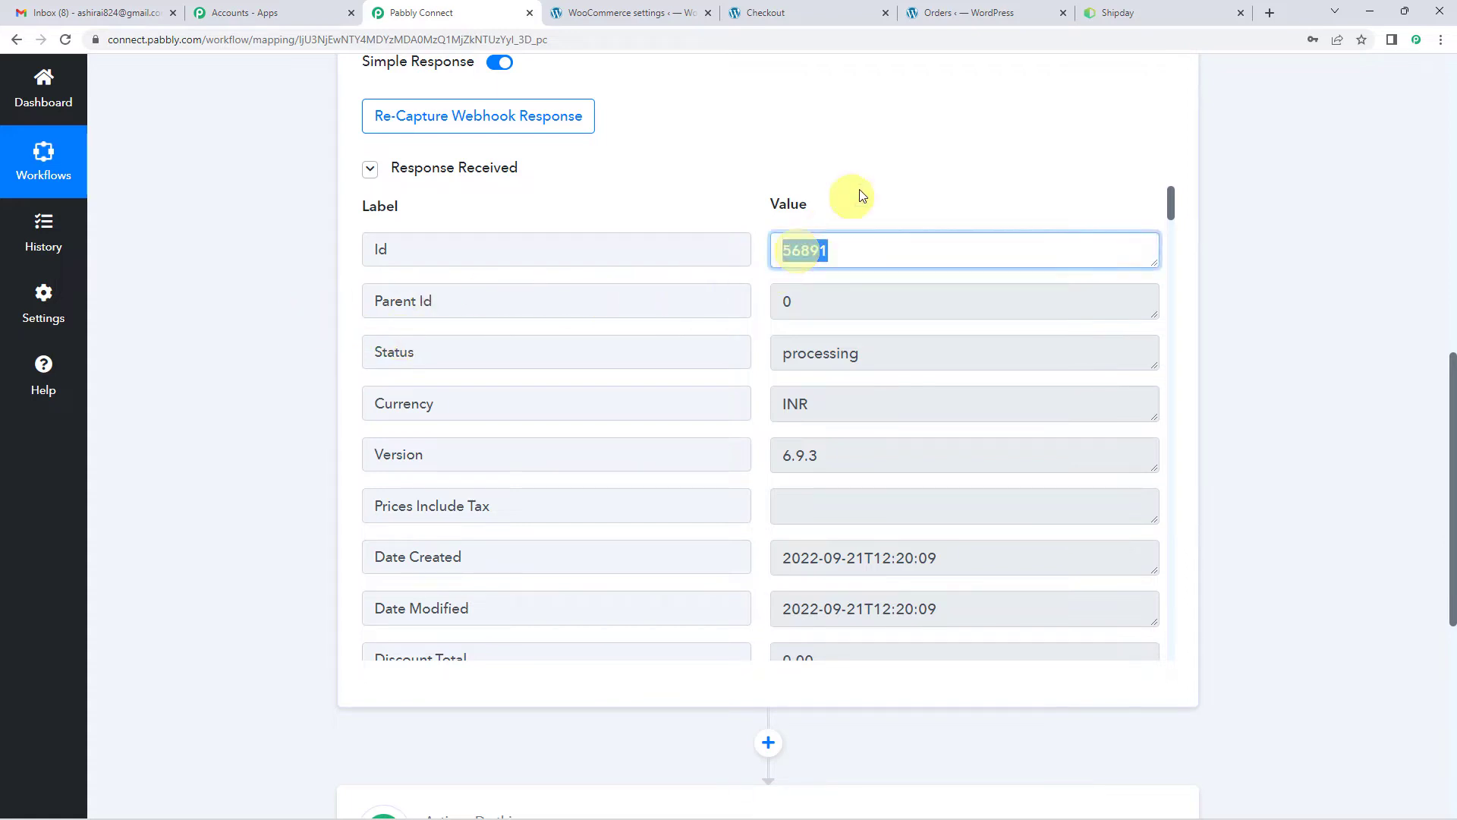
scroll(862, 190, "down", 3)
scroll(836, 270, "up", 2)
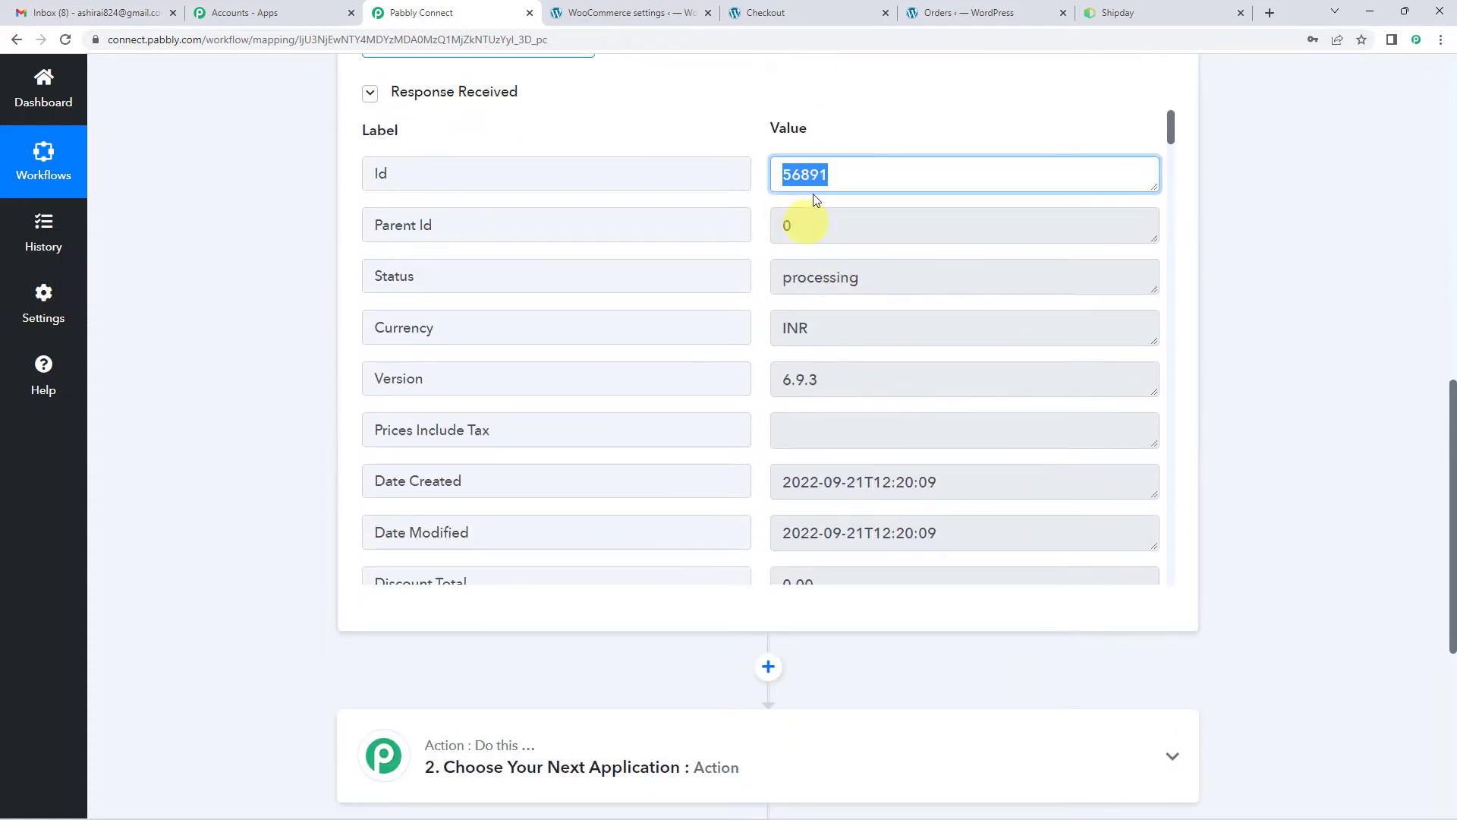
double_click(820, 273)
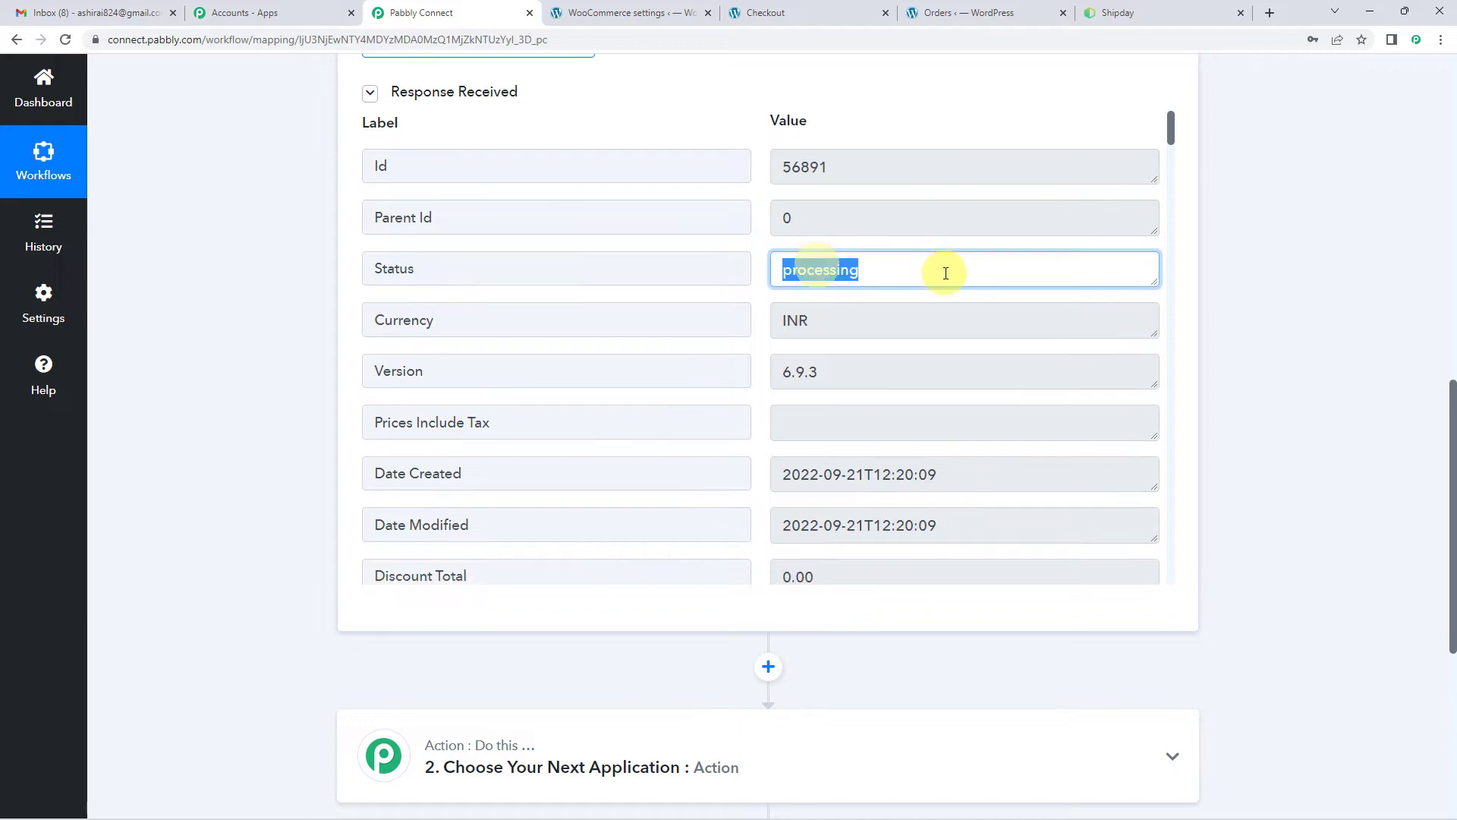
scroll(943, 274, "down", 8)
scroll(946, 274, "down", 3)
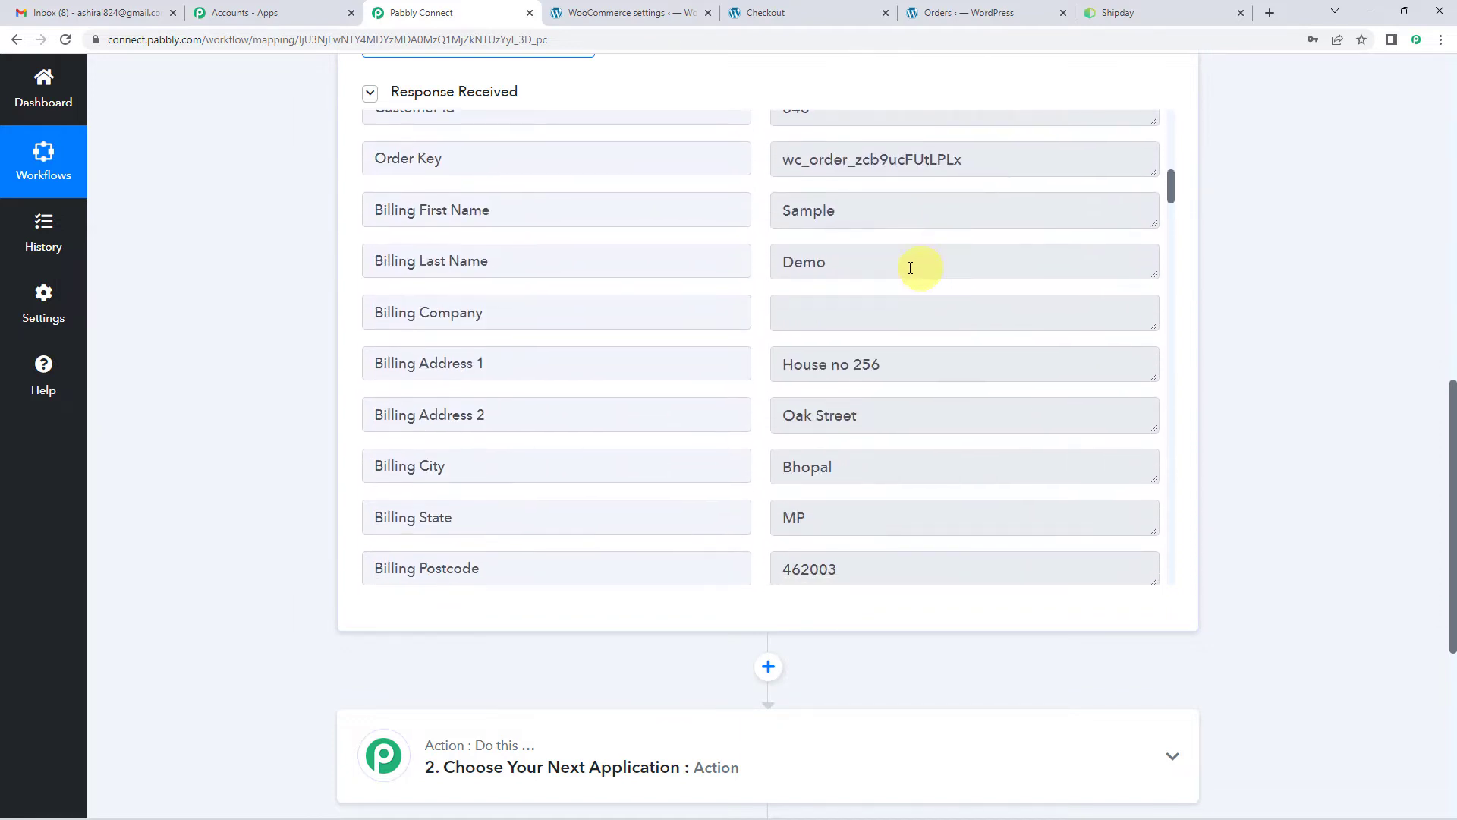
double_click(798, 211)
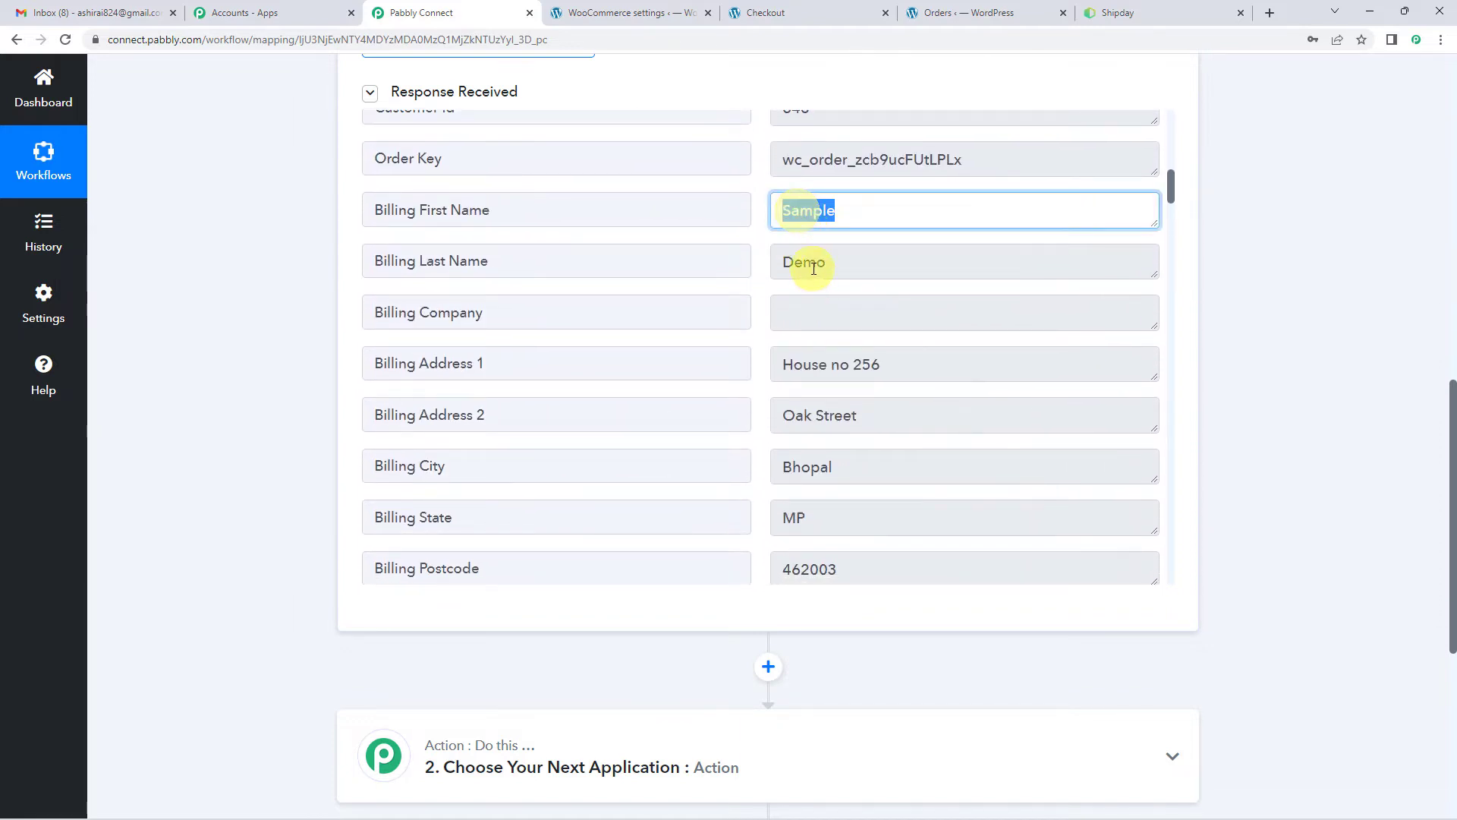
left_click(814, 269)
scroll(812, 267, "down", 1)
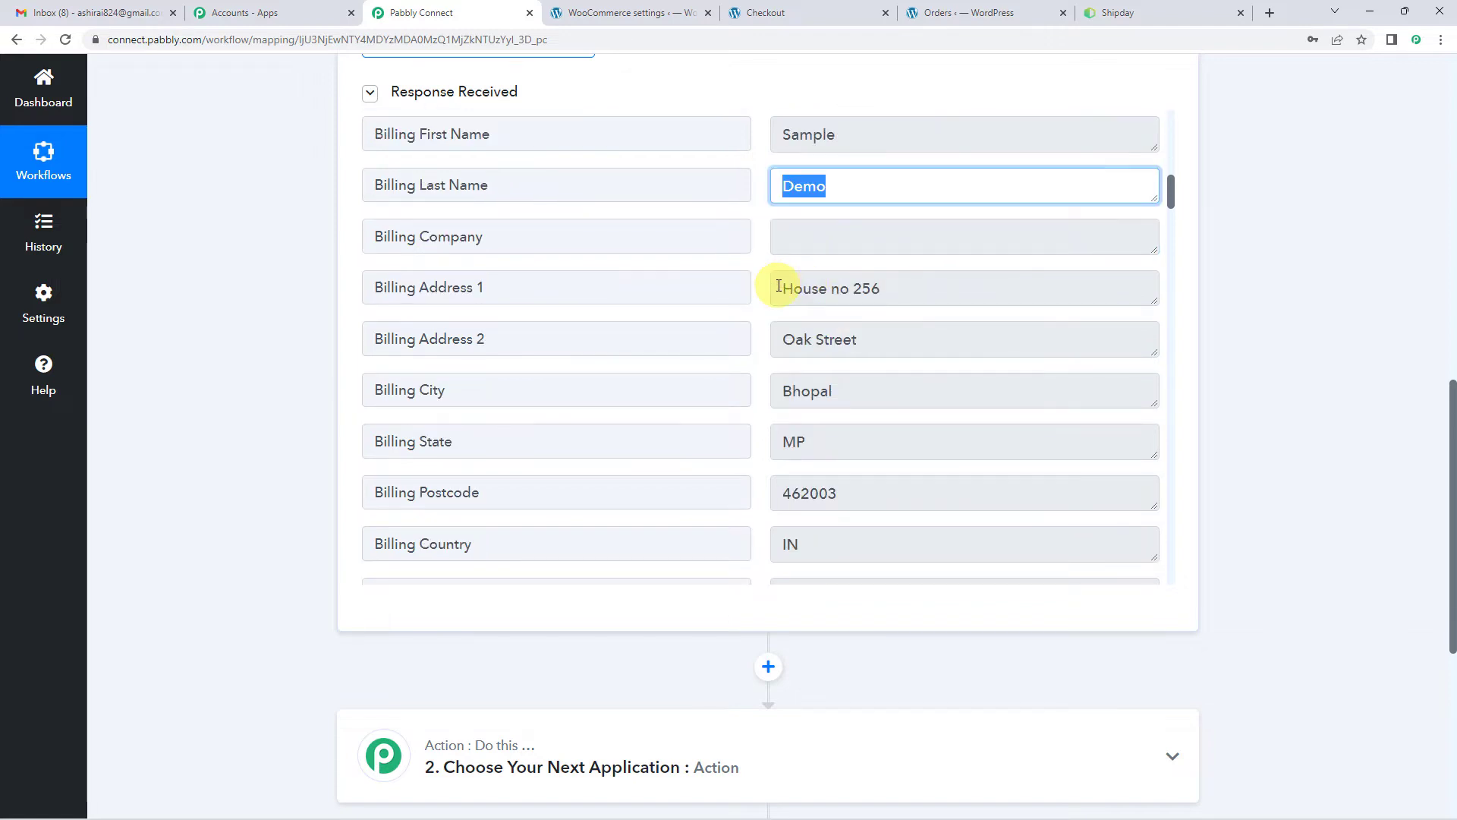
left_click_drag(790, 288, 889, 299)
left_click_drag(778, 343, 871, 349)
scroll(858, 334, "down", 2)
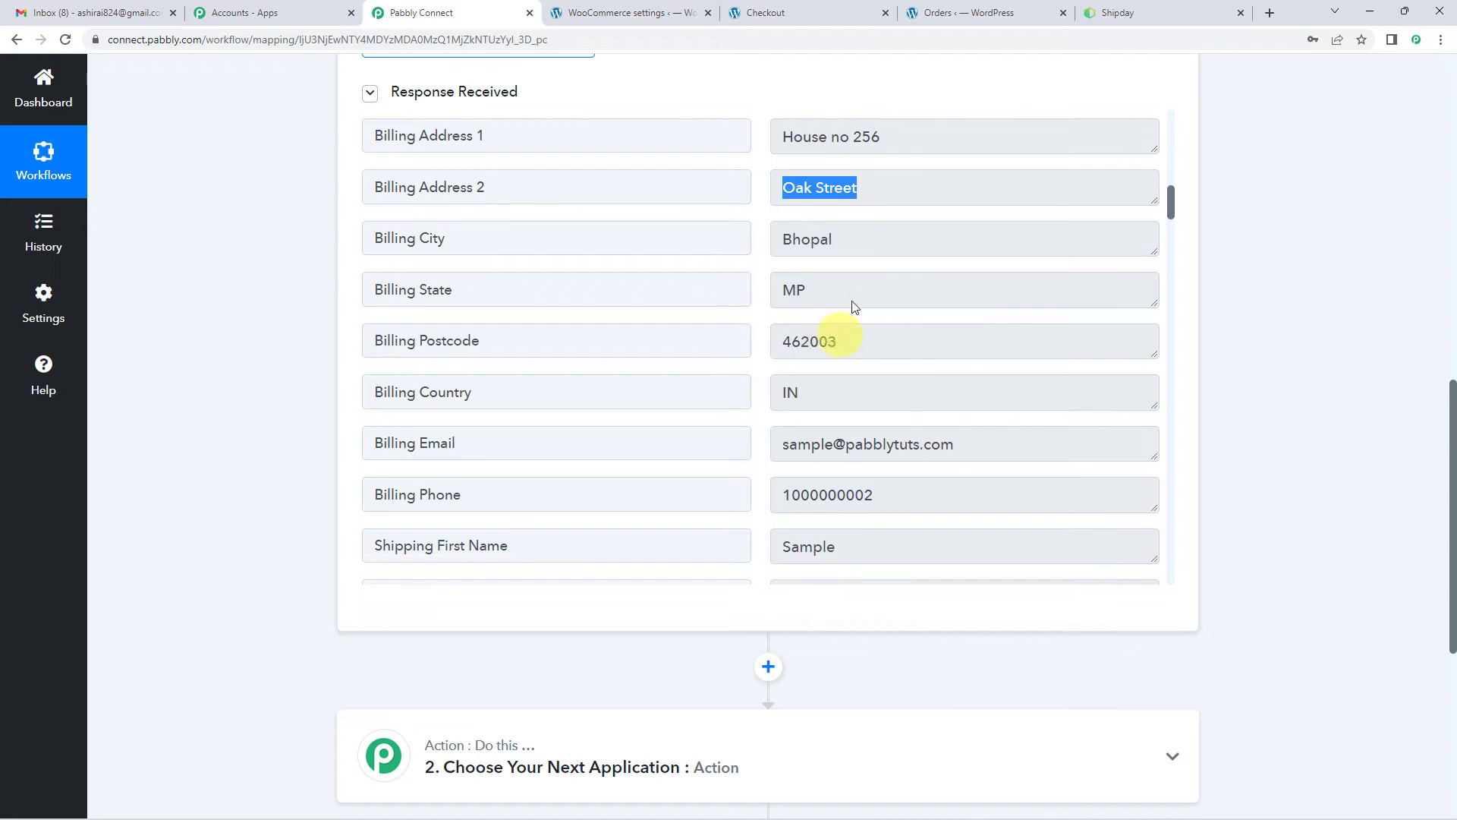
scroll(839, 319, "down", 2)
double_click(874, 302)
scroll(873, 300, "down", 5)
scroll(874, 299, "down", 6)
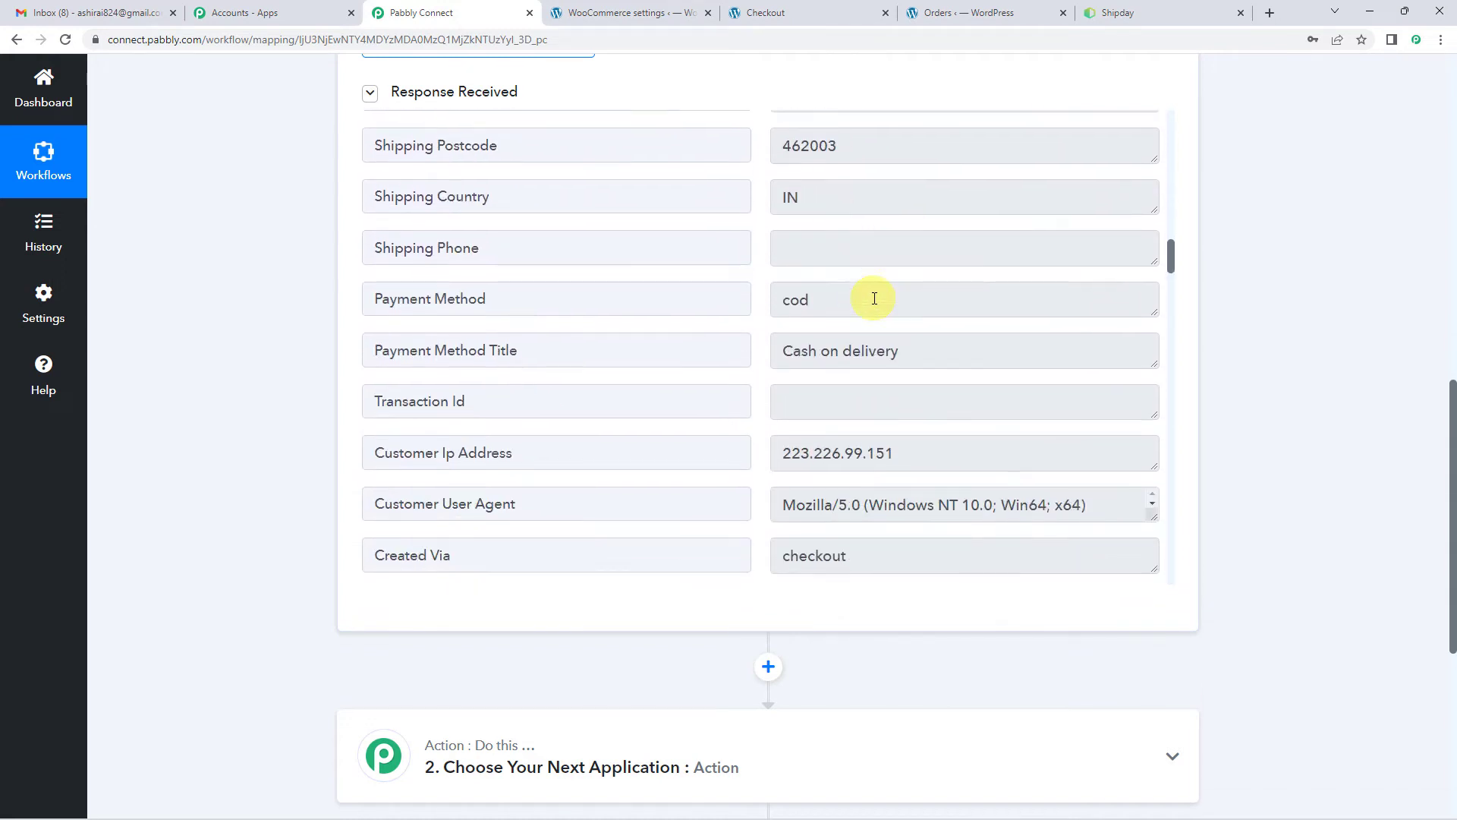
scroll(875, 298, "down", 9)
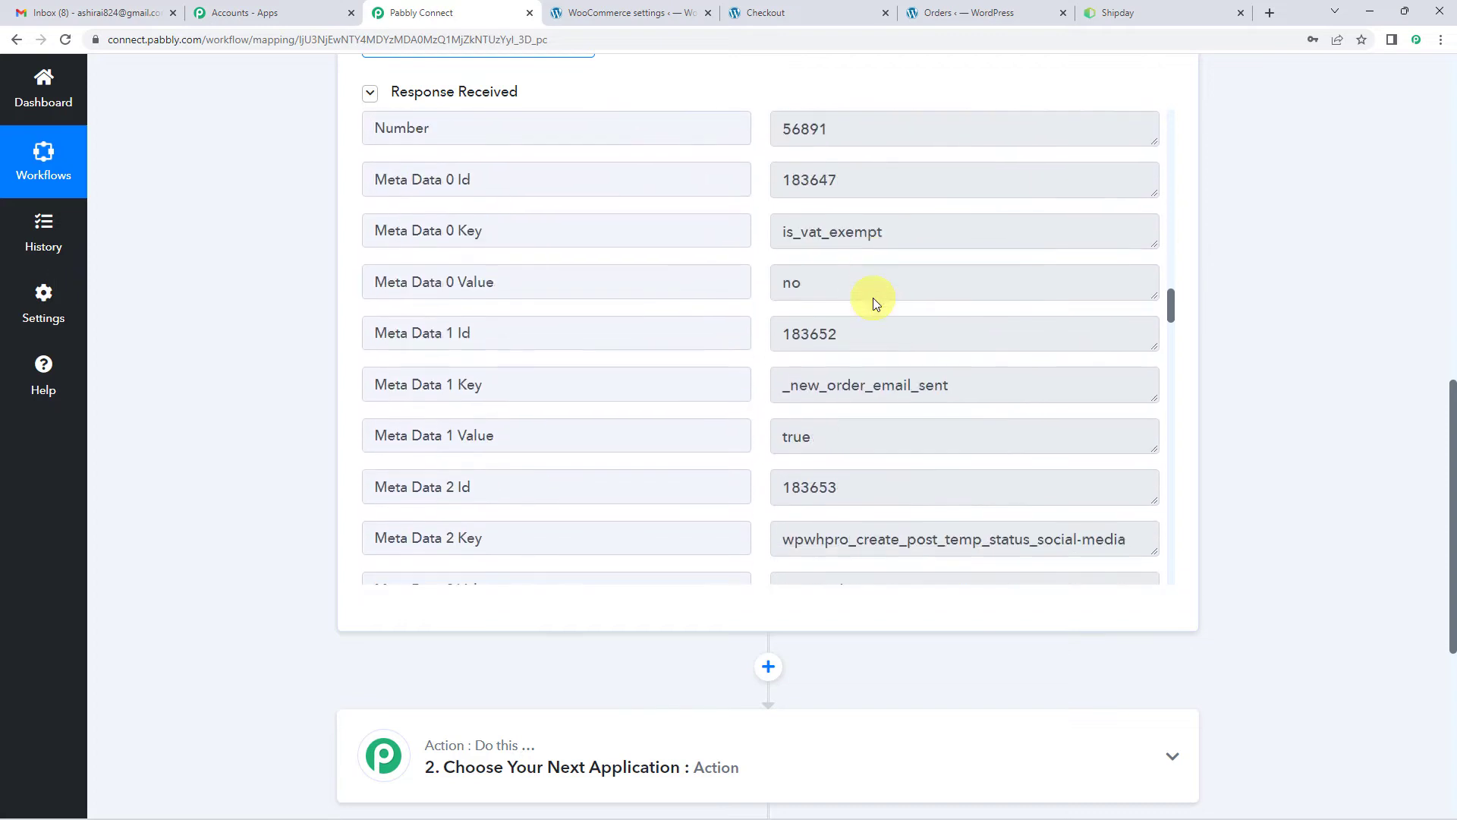
scroll(872, 297, "down", 3)
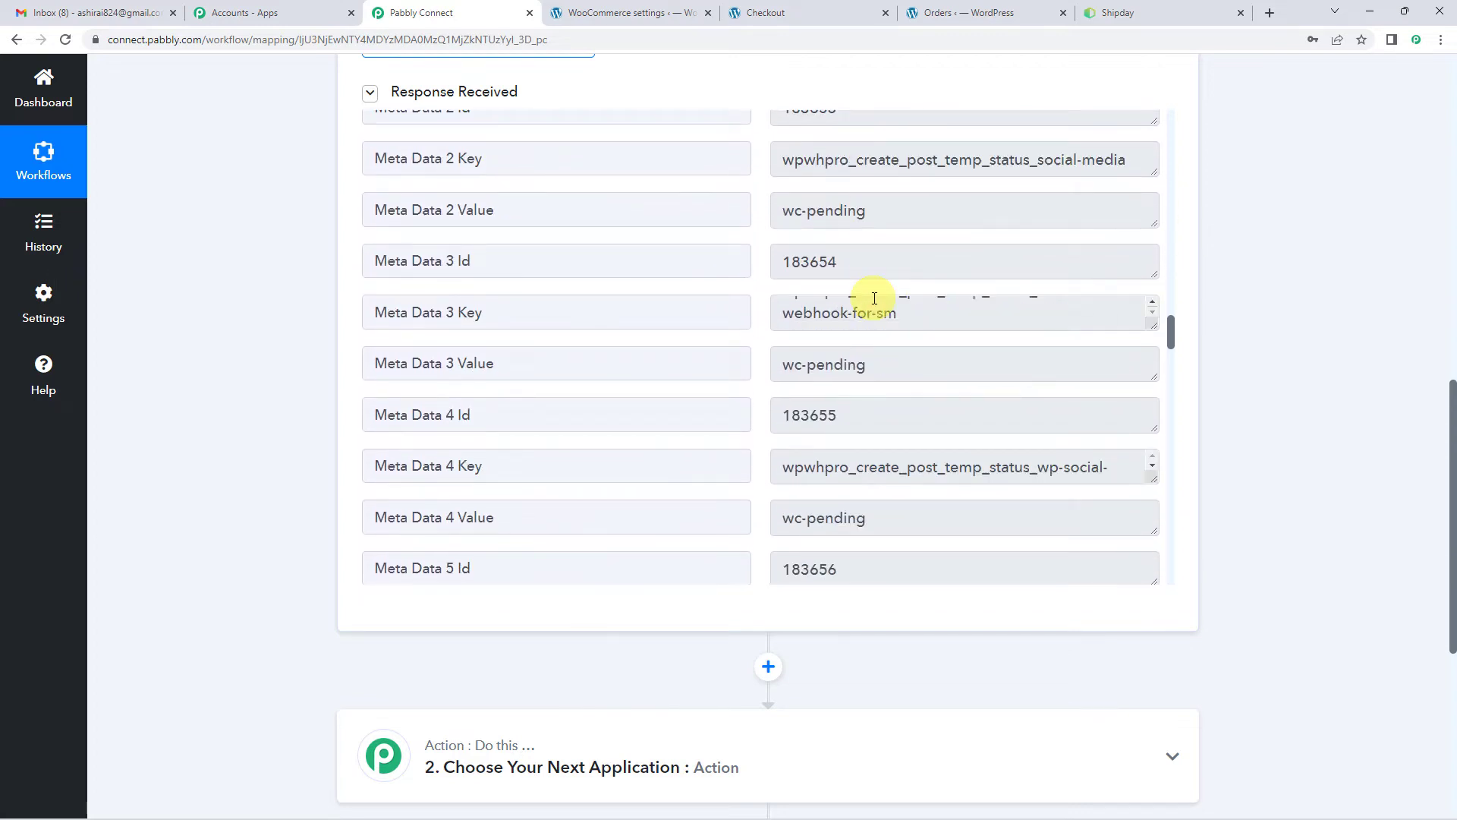
scroll(874, 299, "down", 15)
left_click(694, 347)
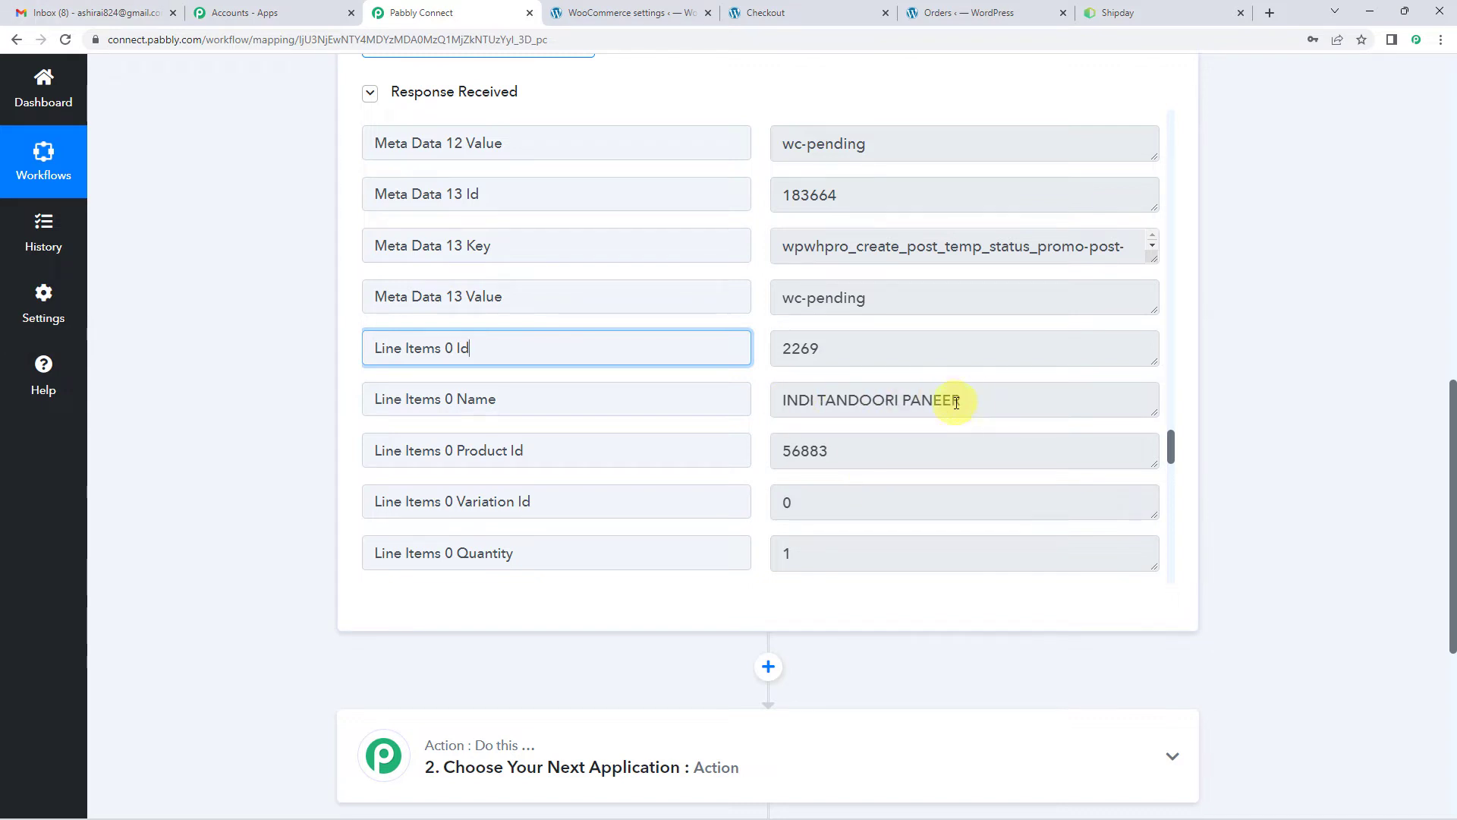
scroll(873, 406, "down", 3)
scroll(276, 416, "down", 3)
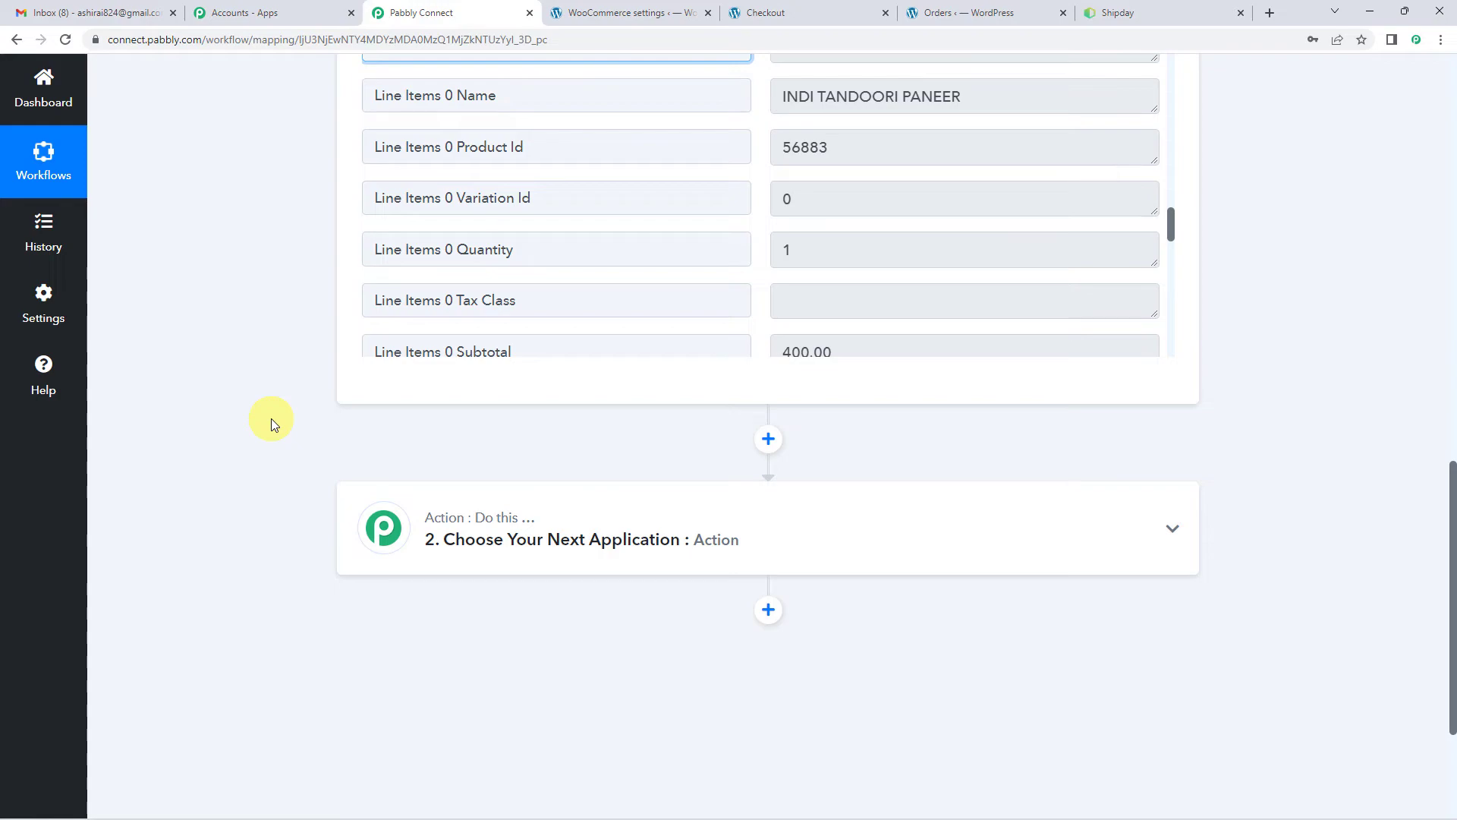
scroll(269, 422, "up", 15)
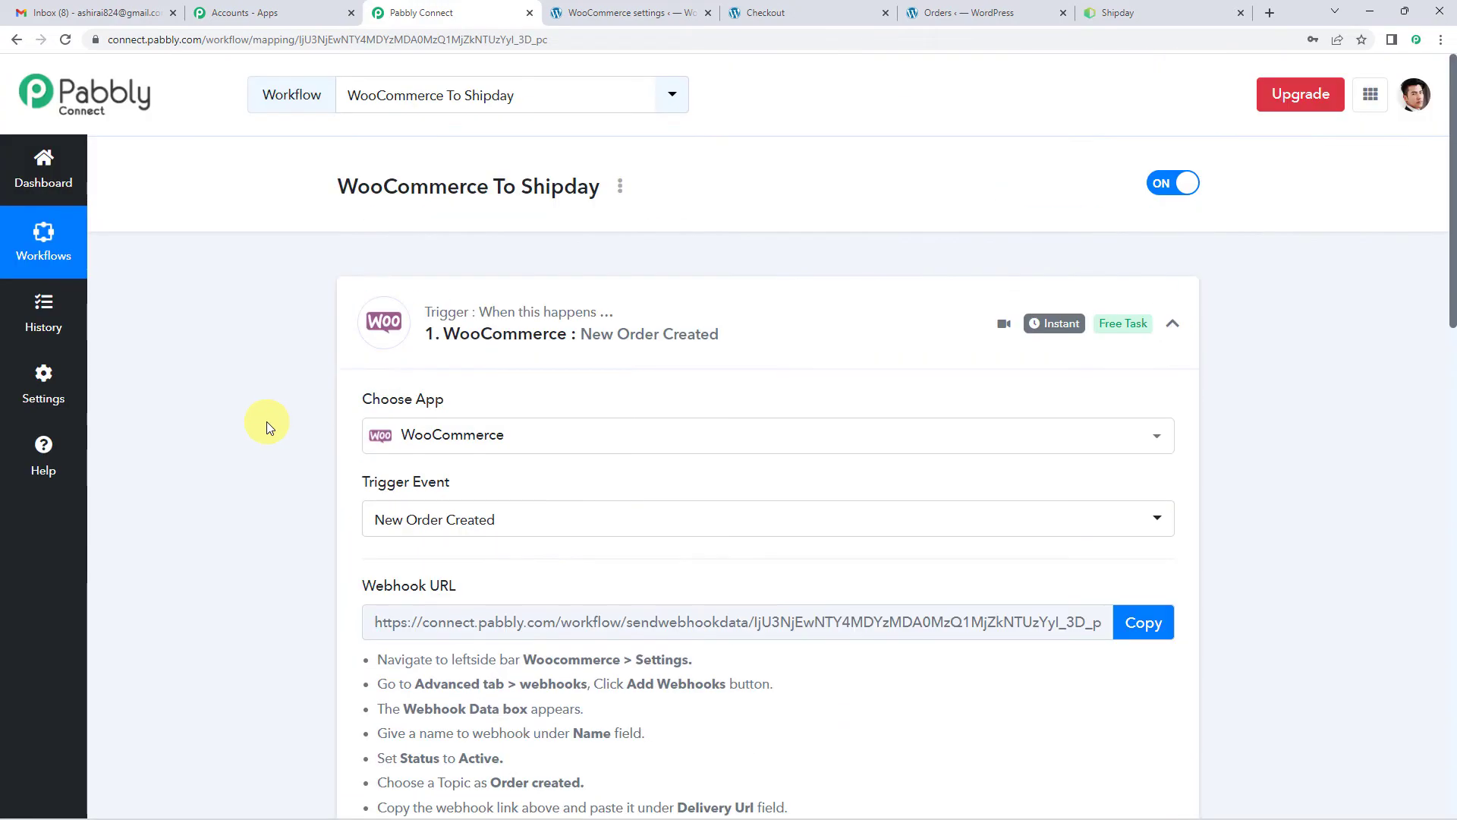
scroll(293, 442, "down", 15)
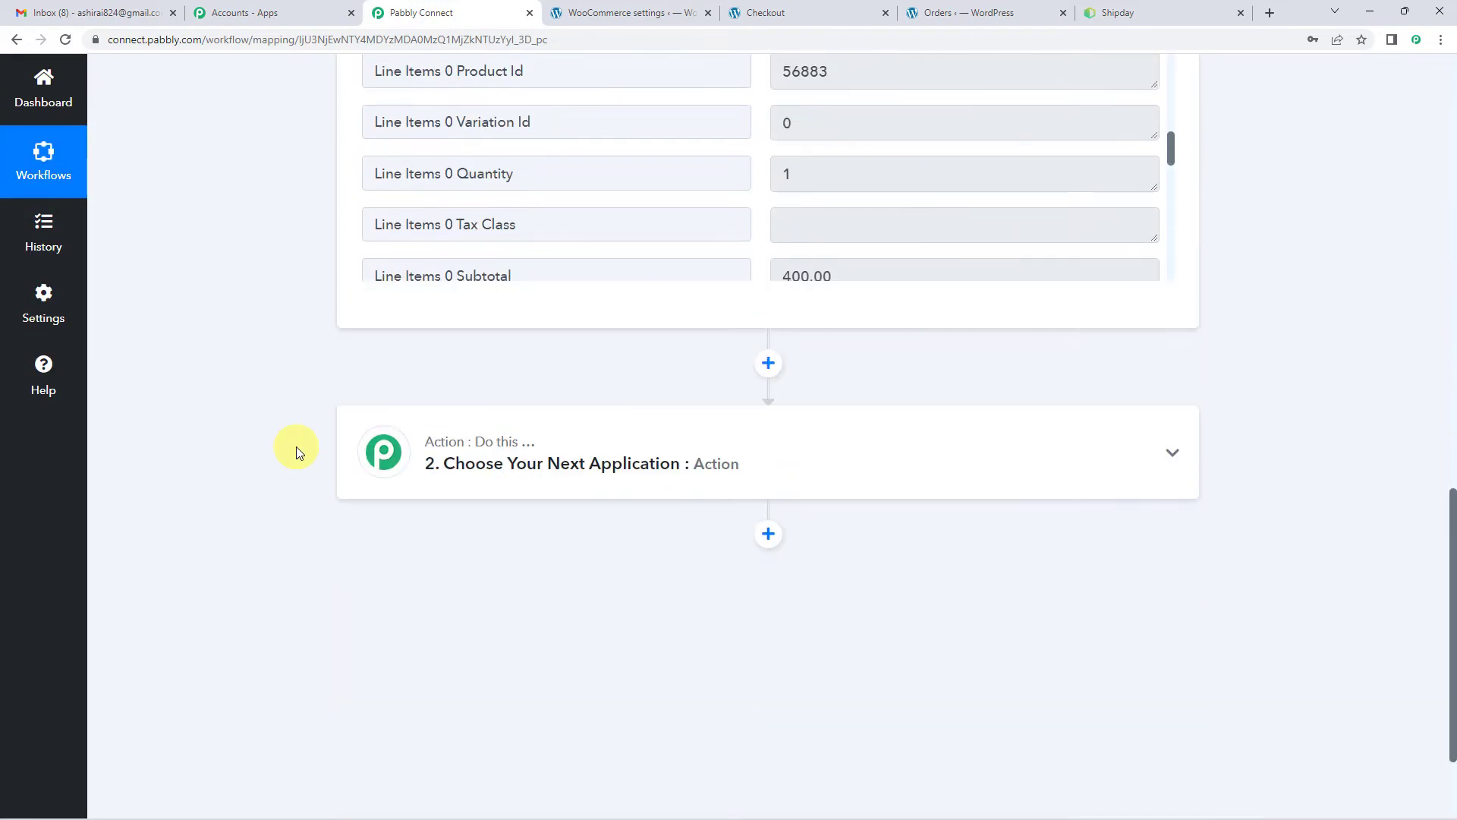
scroll(296, 447, "down", 2)
Step: Set the action to Shipday's Create Order event and begin connecting the Shipday account
left_click(602, 312)
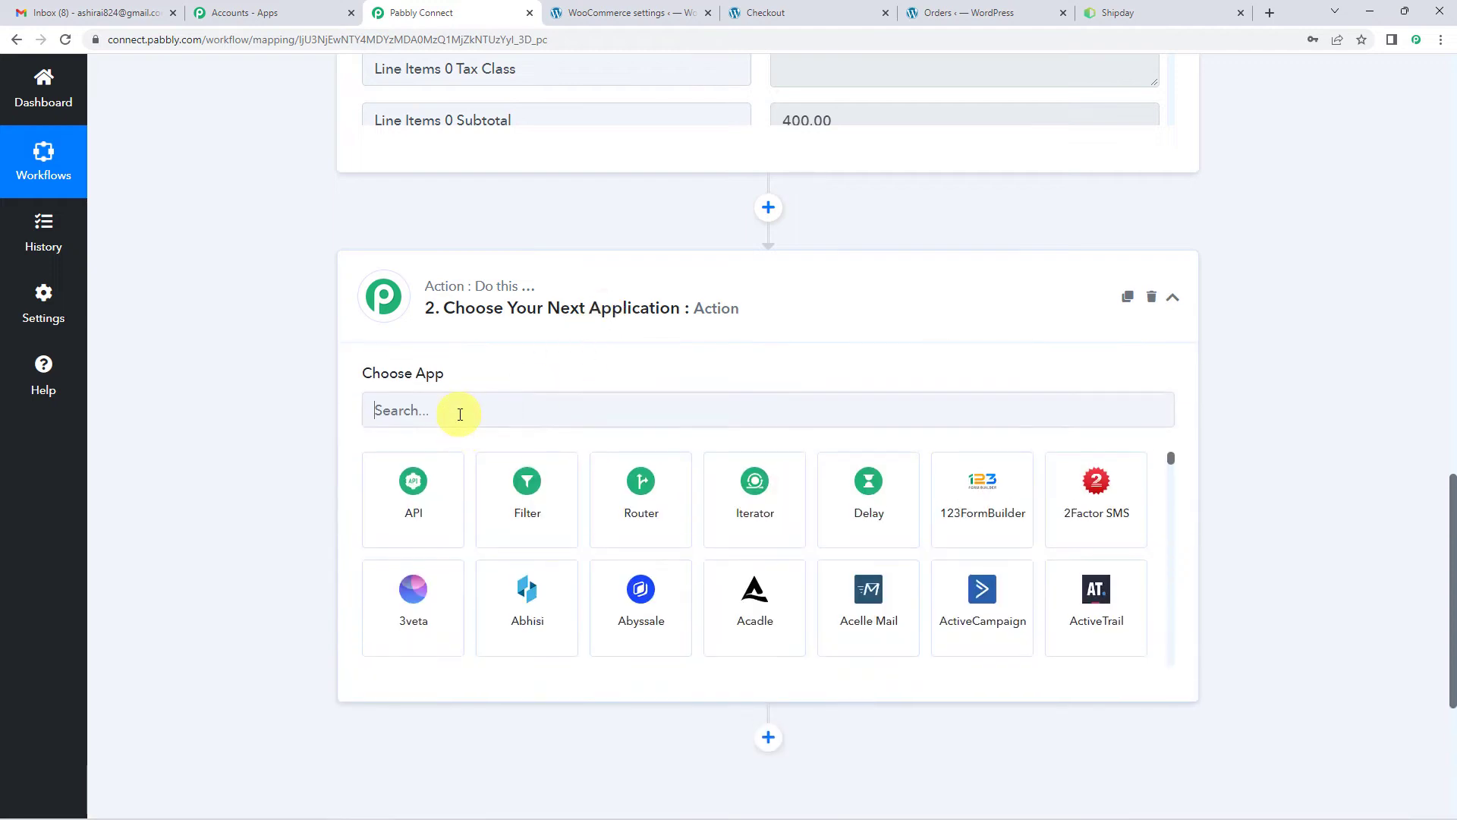
type("shipd")
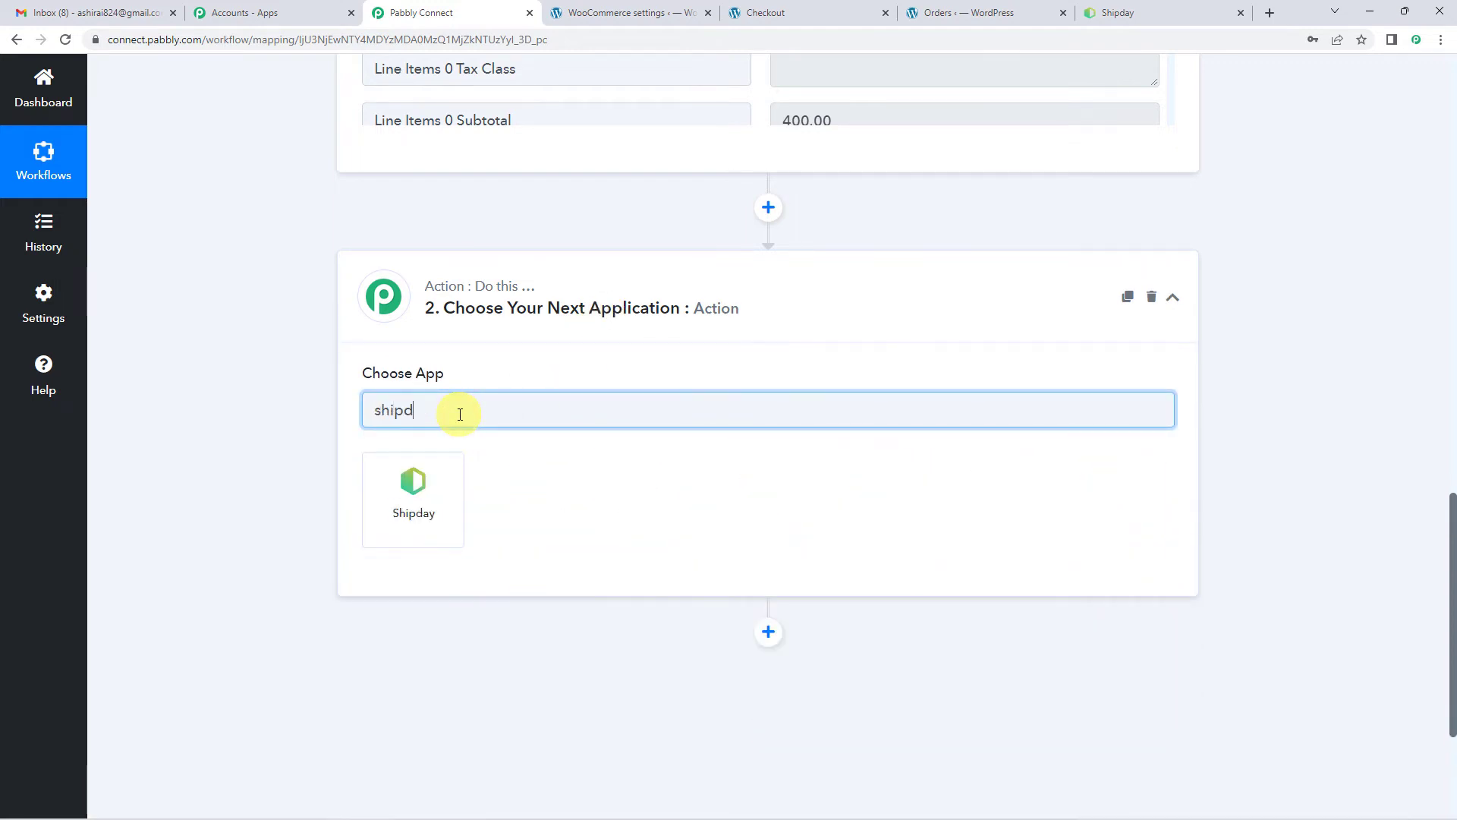
left_click(463, 477)
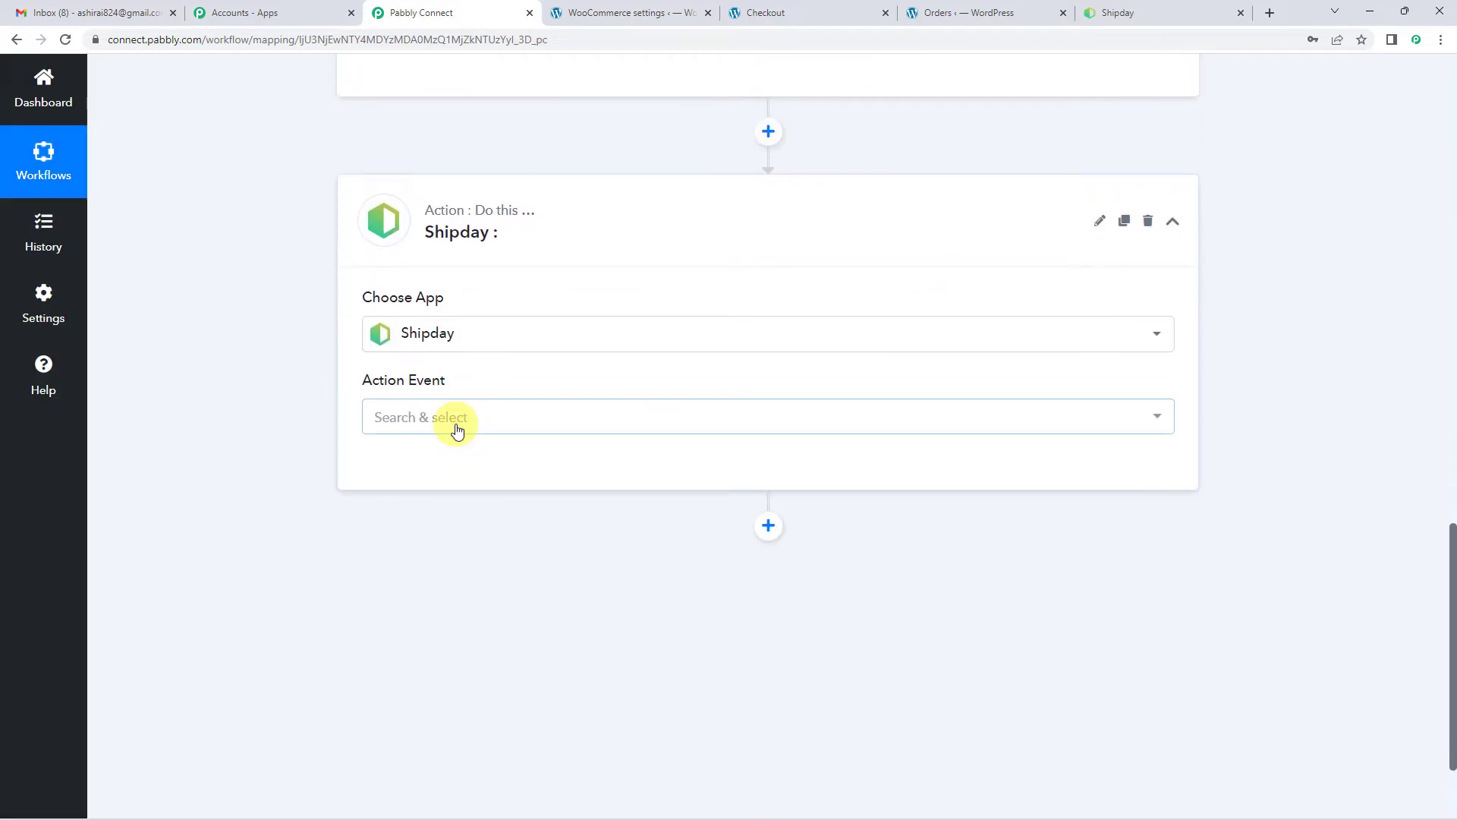
left_click(459, 417)
scroll(560, 371, "down", 1)
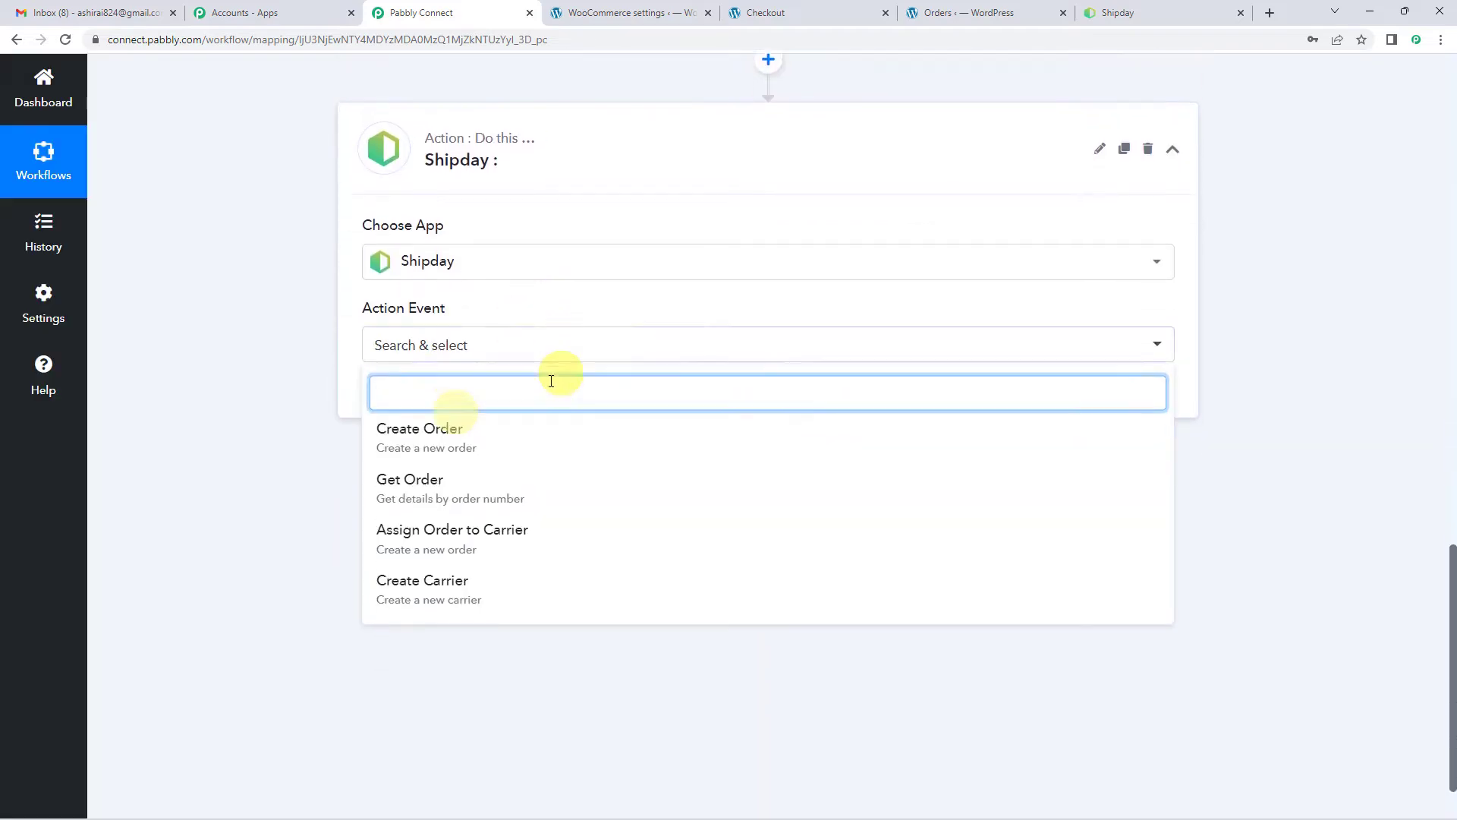
left_click(421, 442)
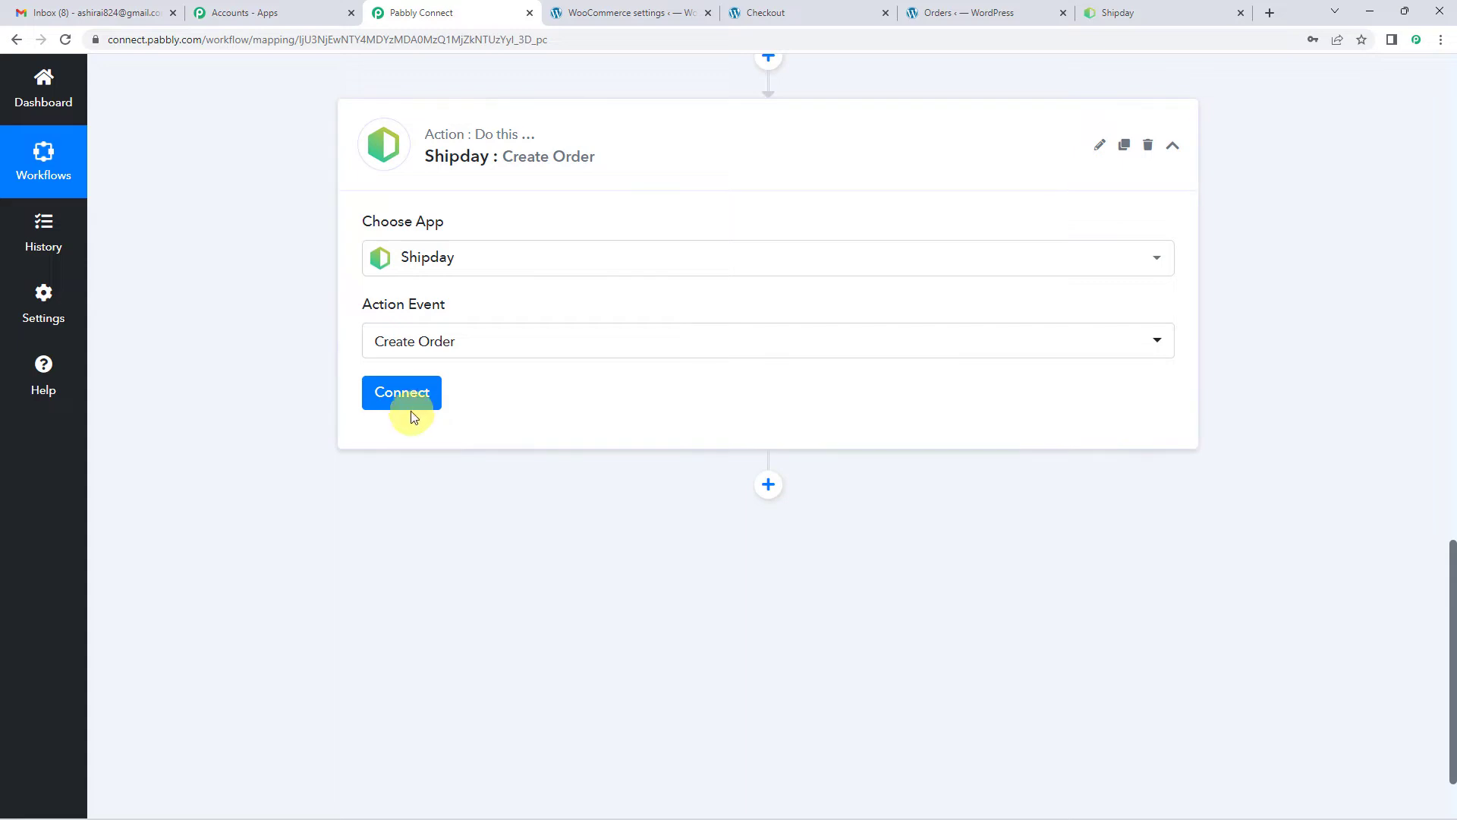
left_click(412, 409)
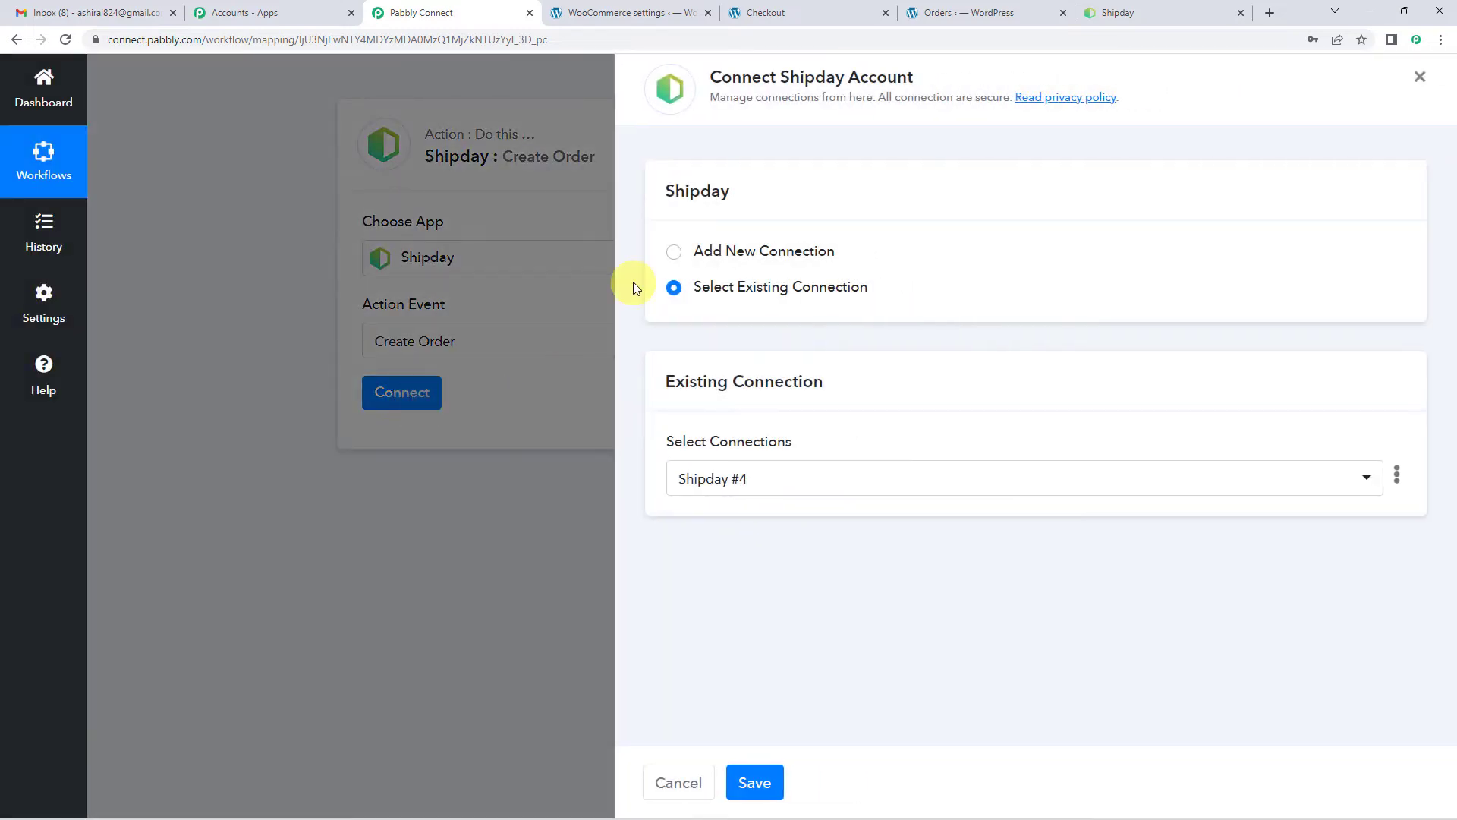
Step: Add a new Shipday connection and open Shipday's Integrations page in a new tab
left_click(674, 257)
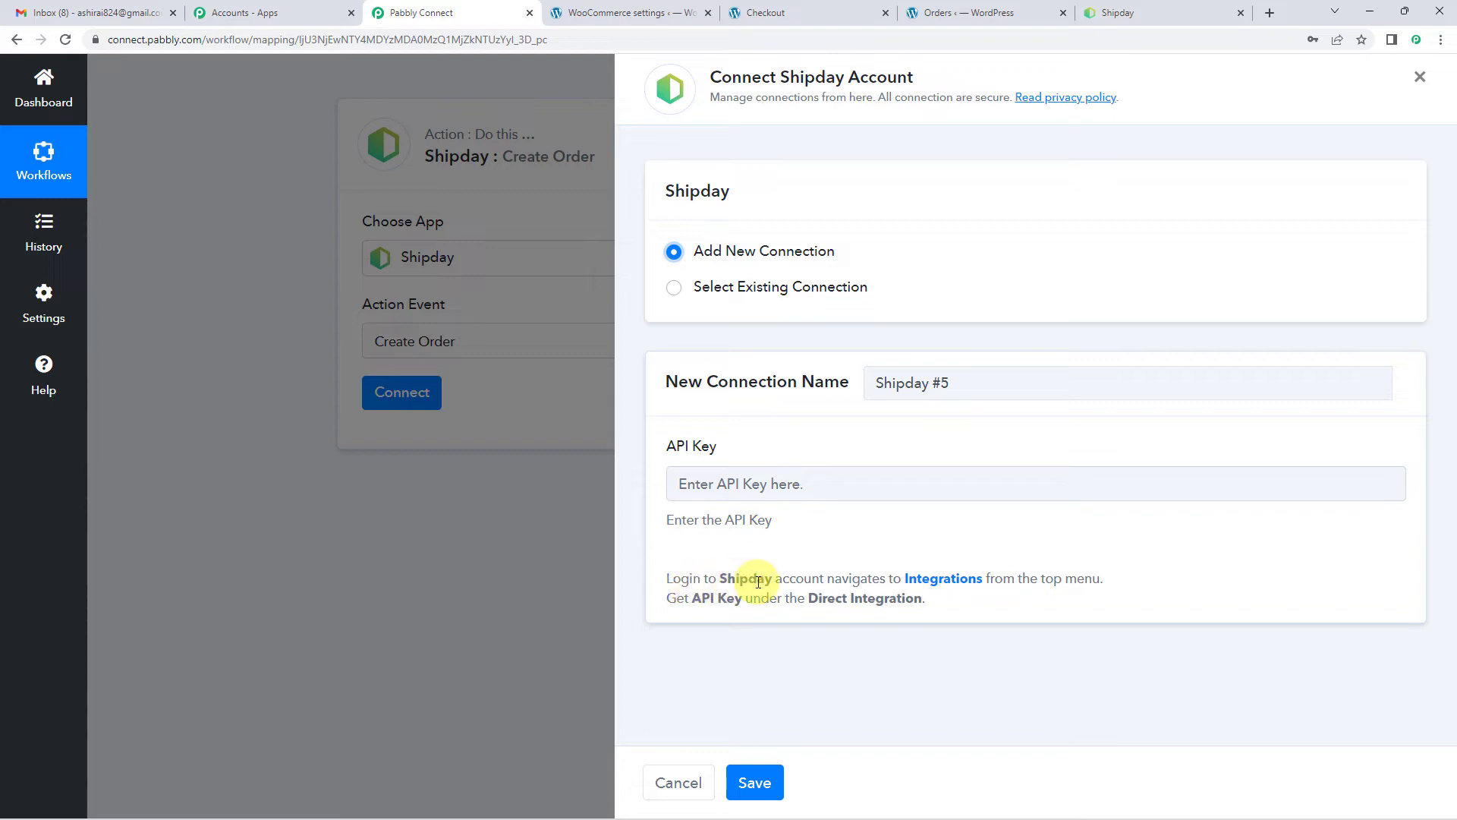
right_click(949, 589)
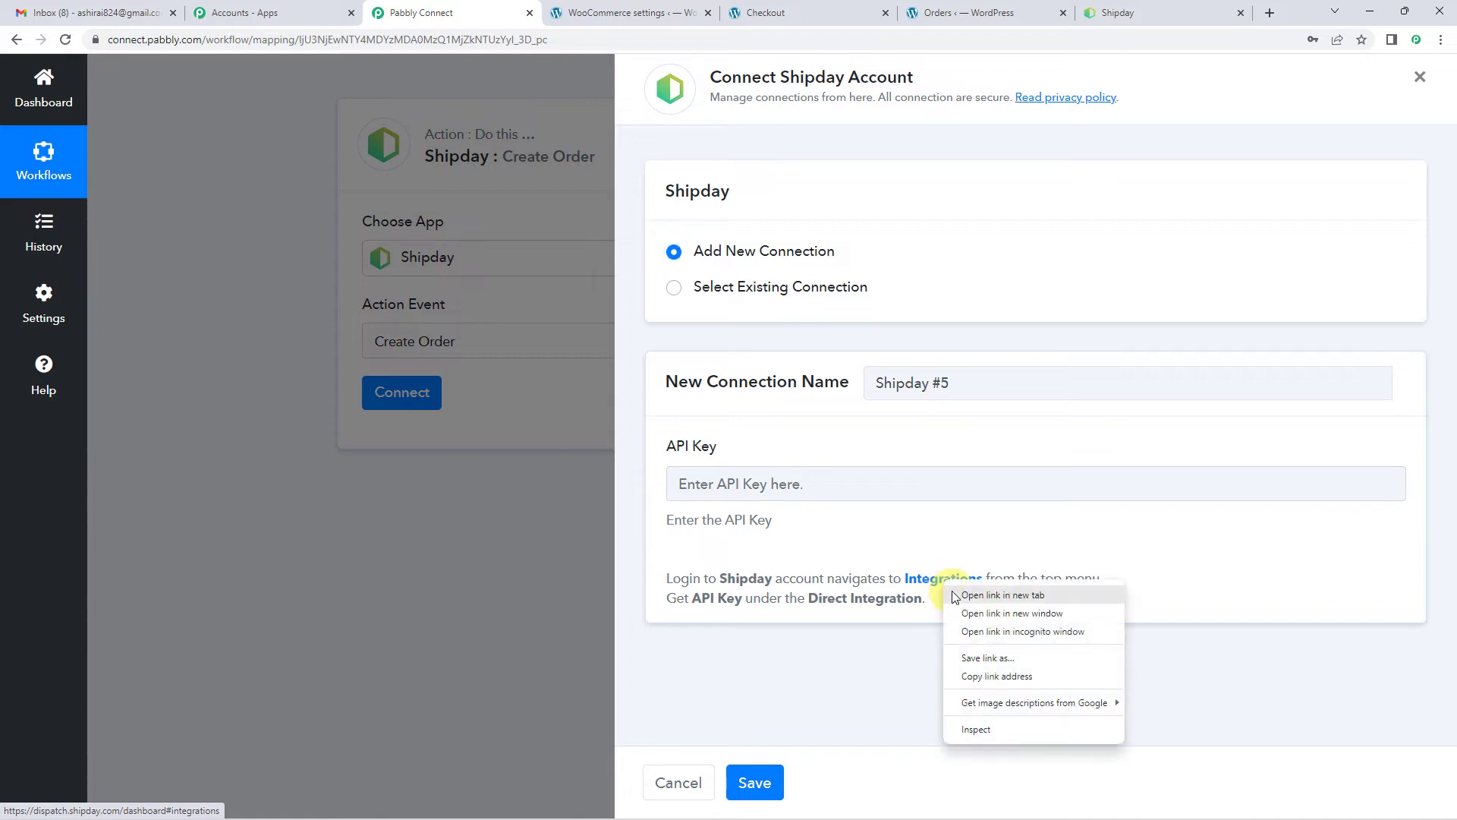
left_click(987, 595)
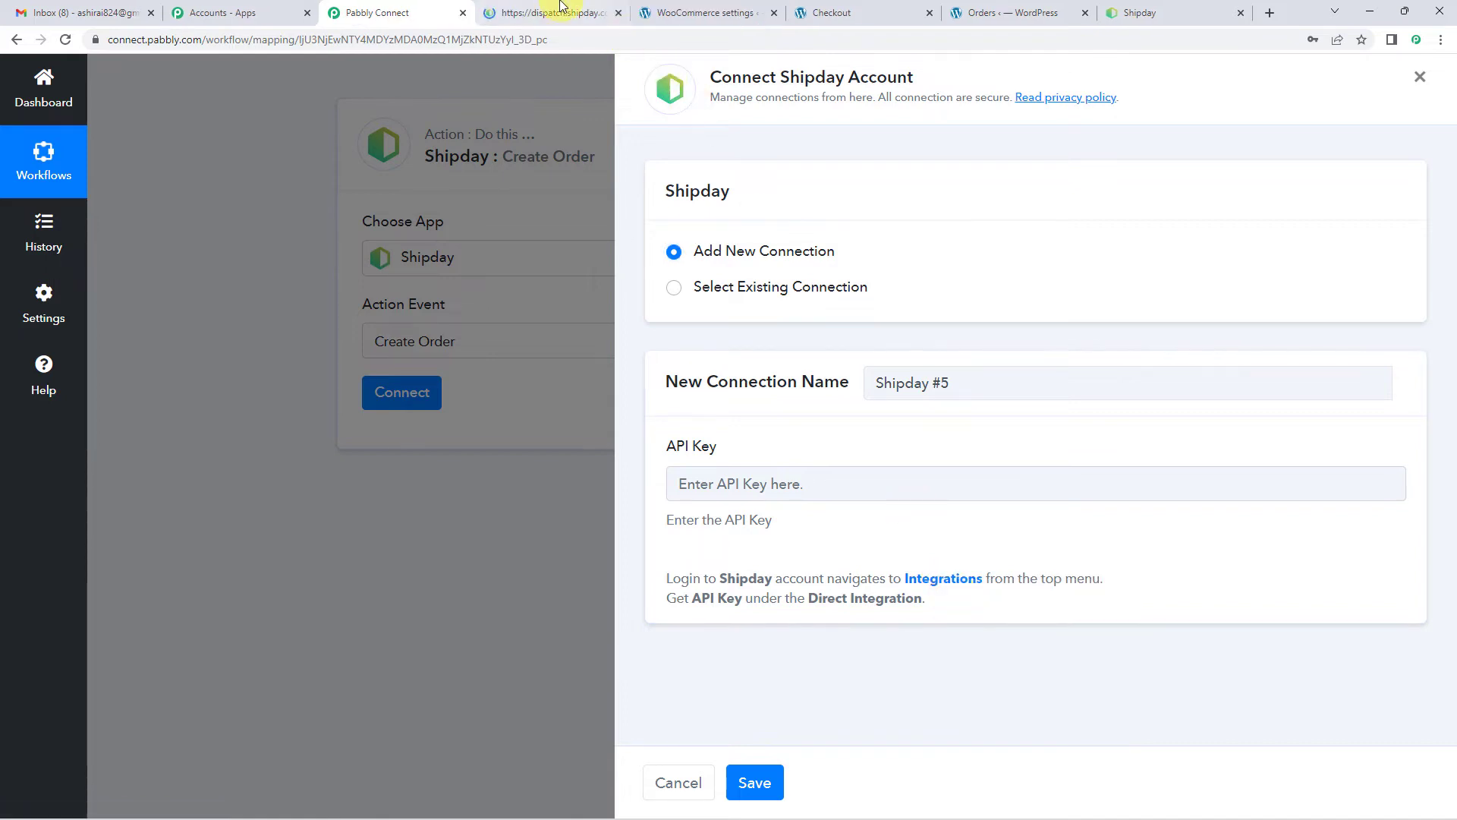
Step: Reveal and copy the account's API key under Shipday's Direct integrations, then return to Pabbly Connect
left_click(561, 9)
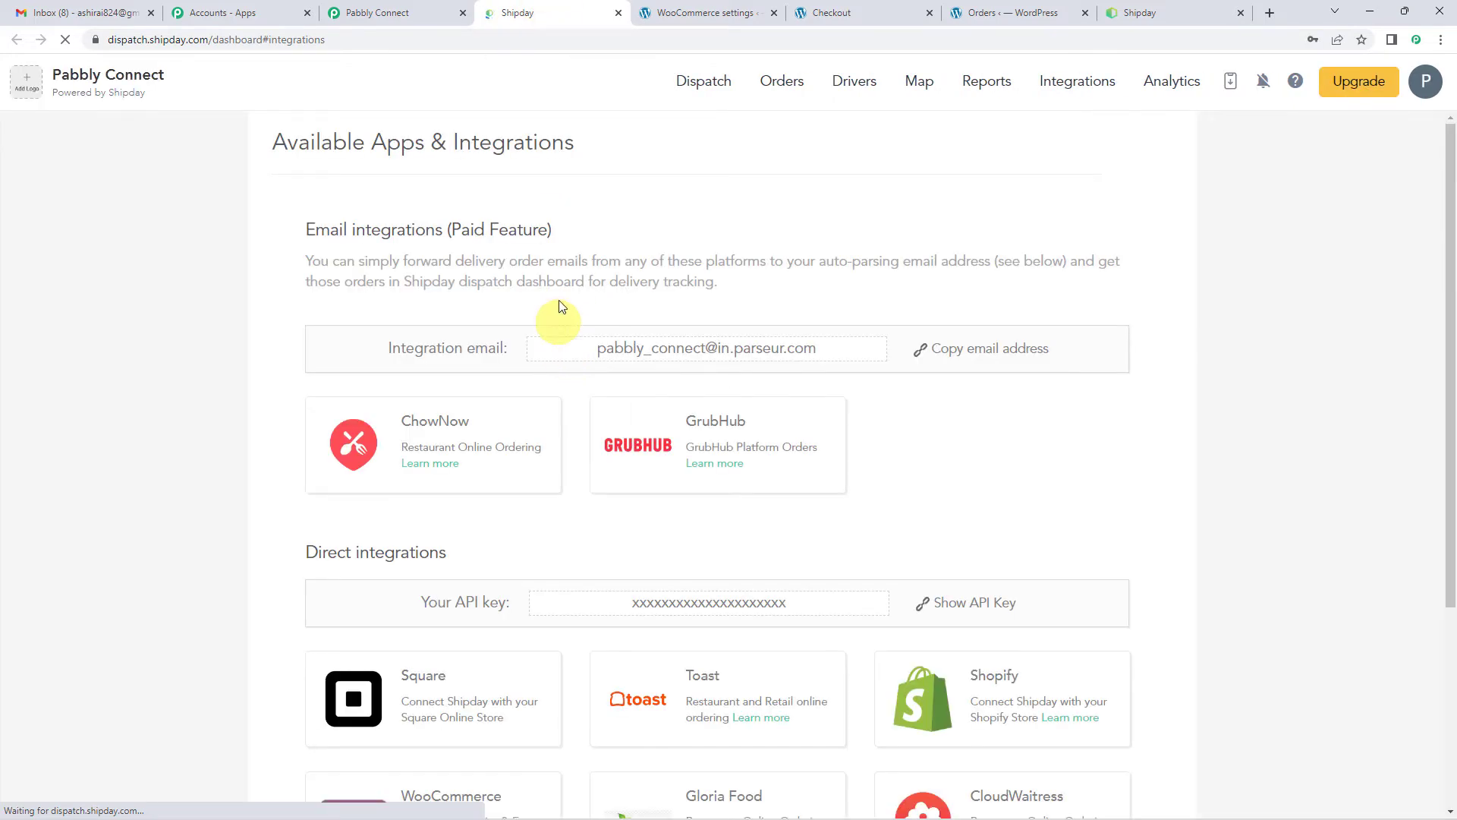
scroll(561, 303, "down", 2)
scroll(432, 351, "down", 1)
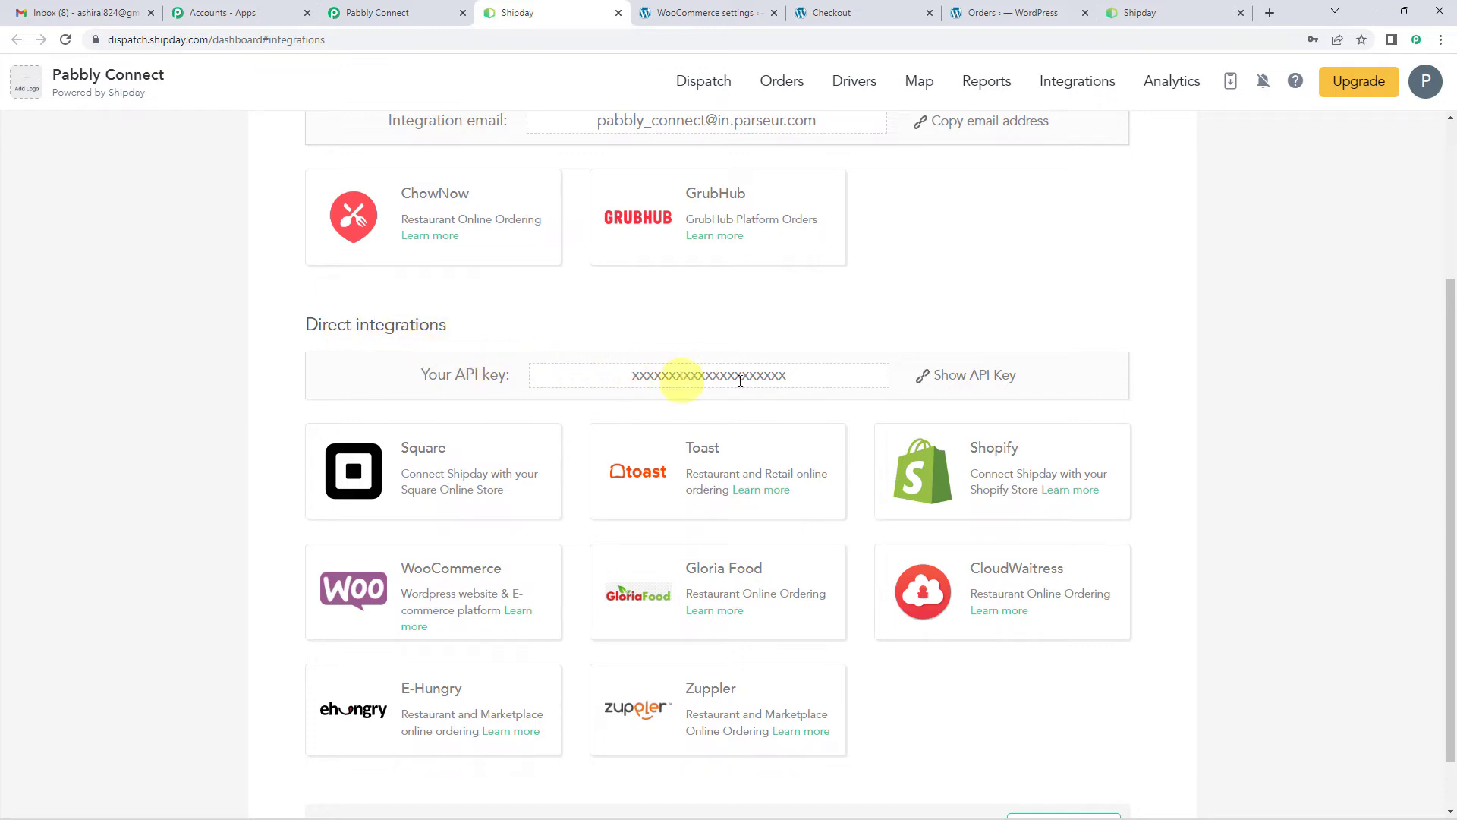
left_click(945, 383)
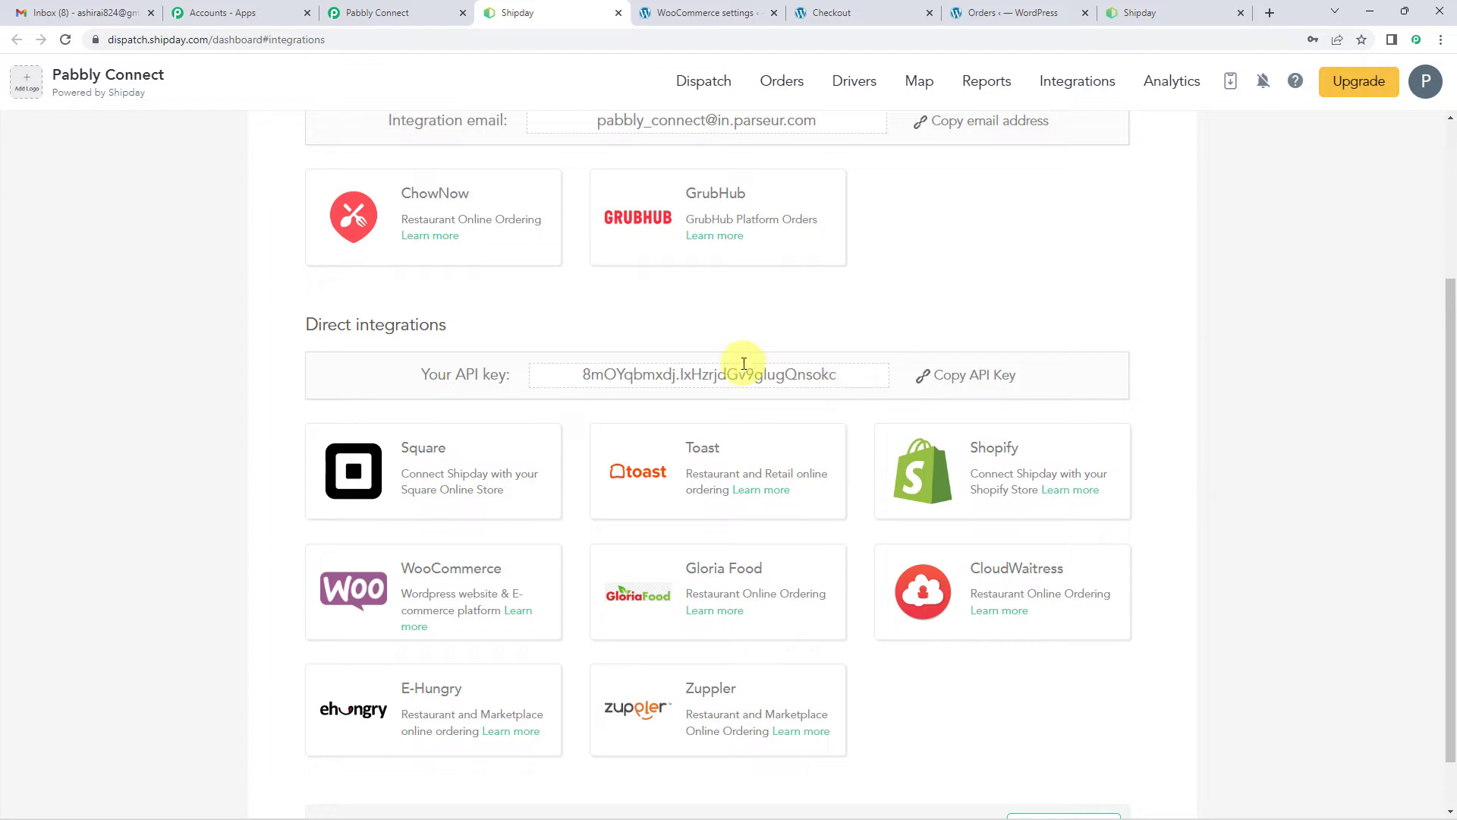
left_click(945, 383)
left_click(377, 13)
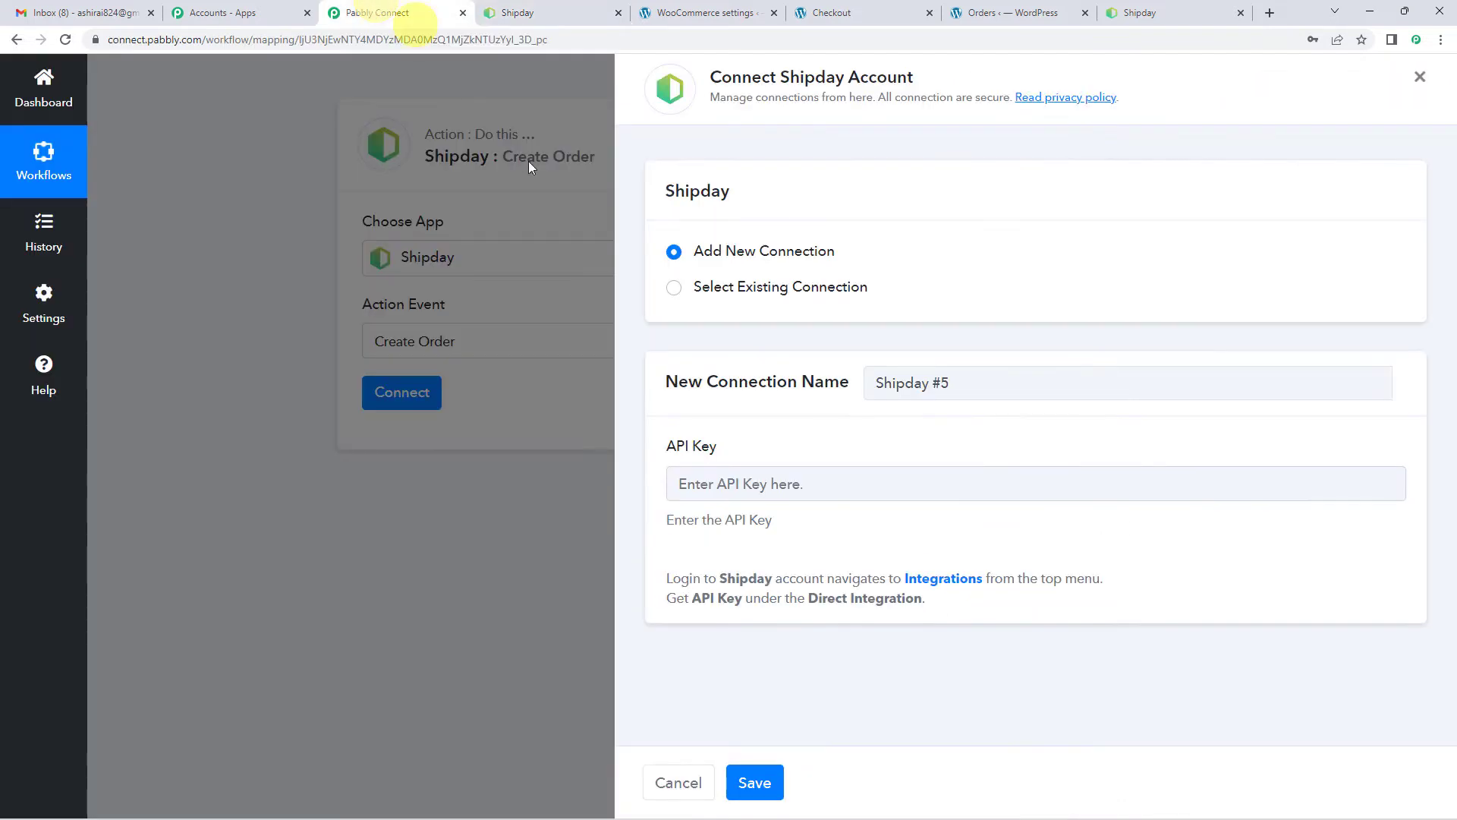
left_click(707, 483)
key("ctrl+v")
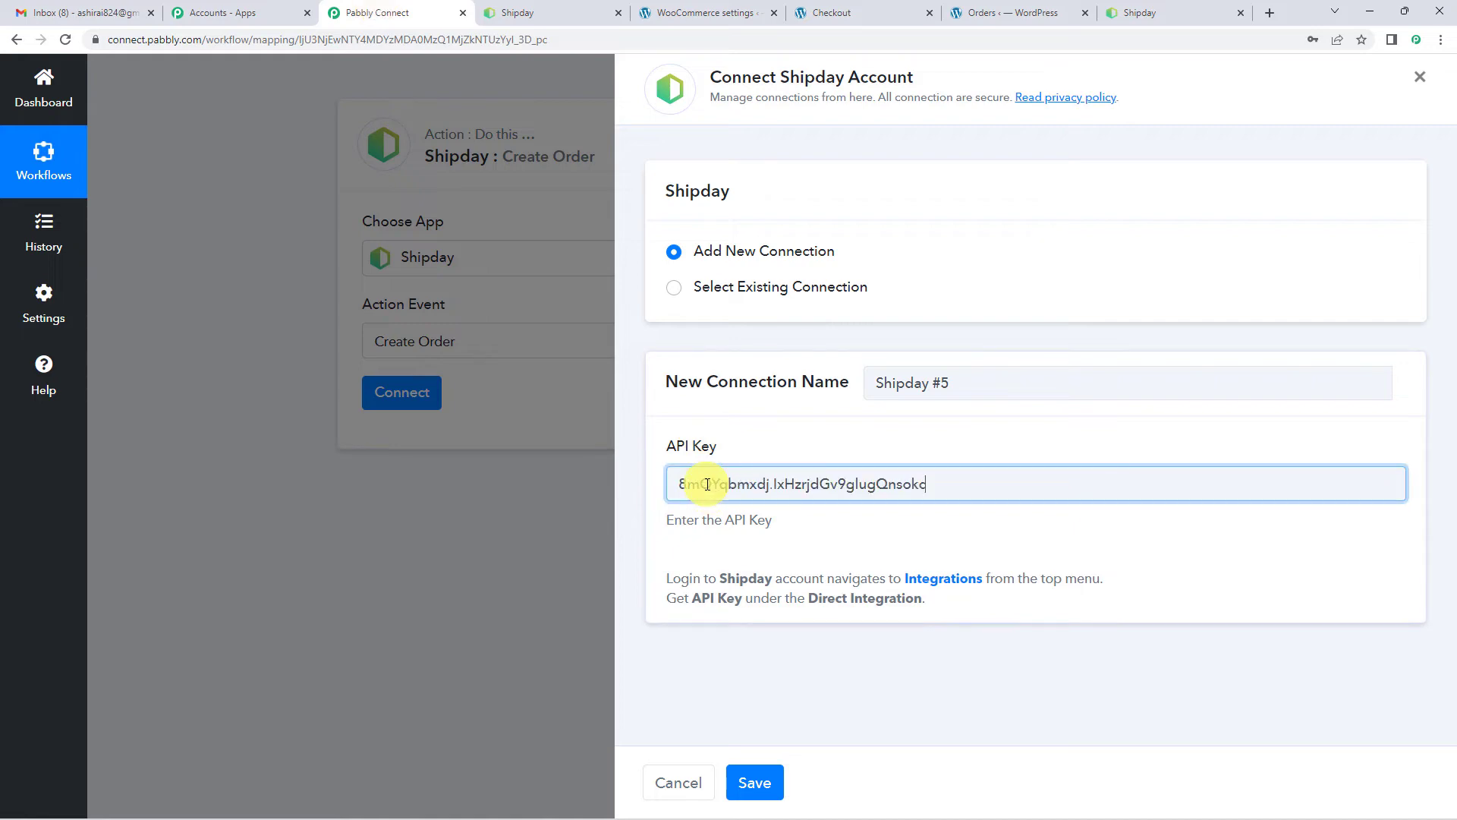
left_click(759, 784)
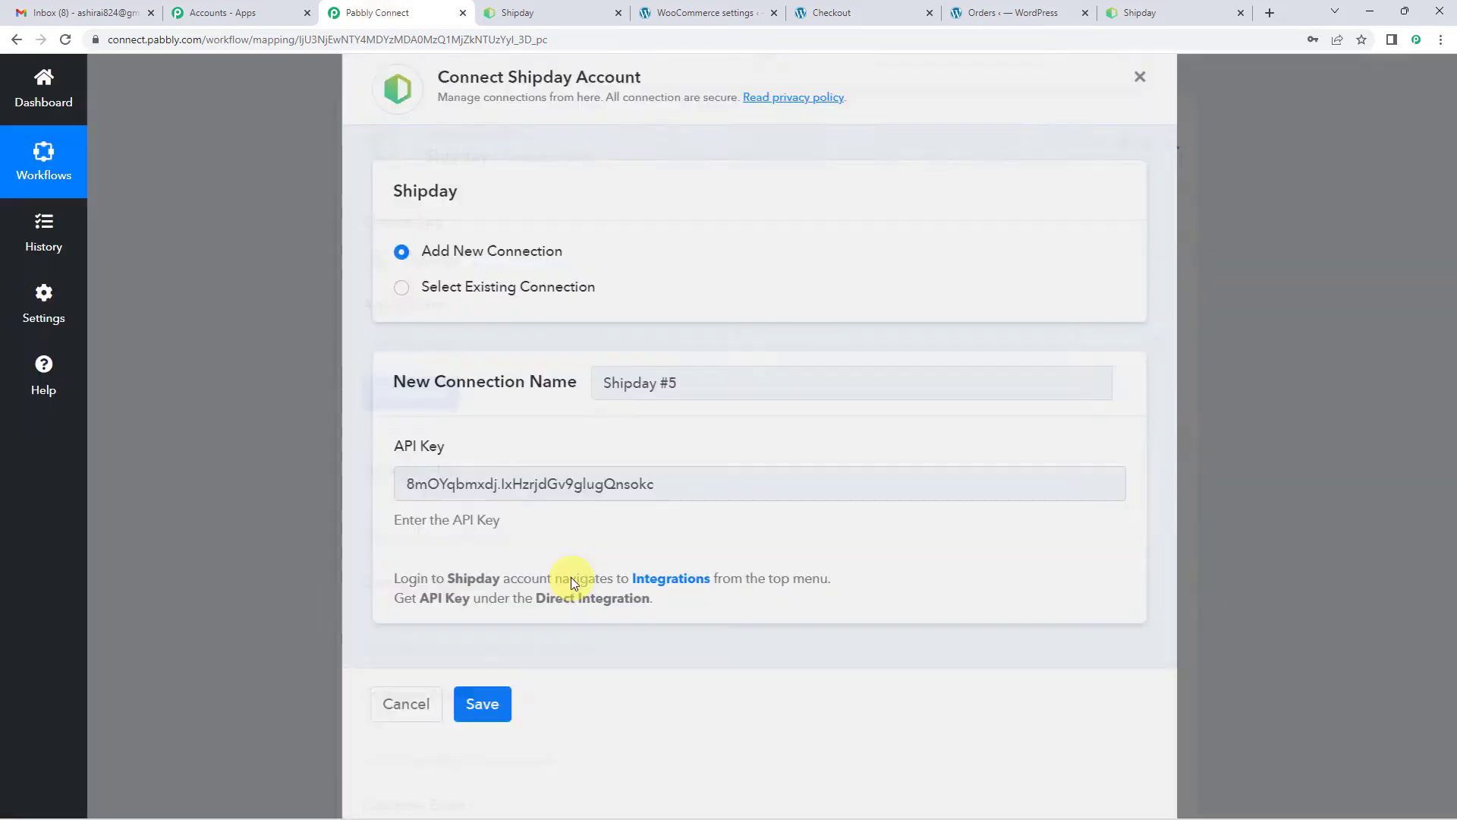
scroll(582, 361, "down", 3)
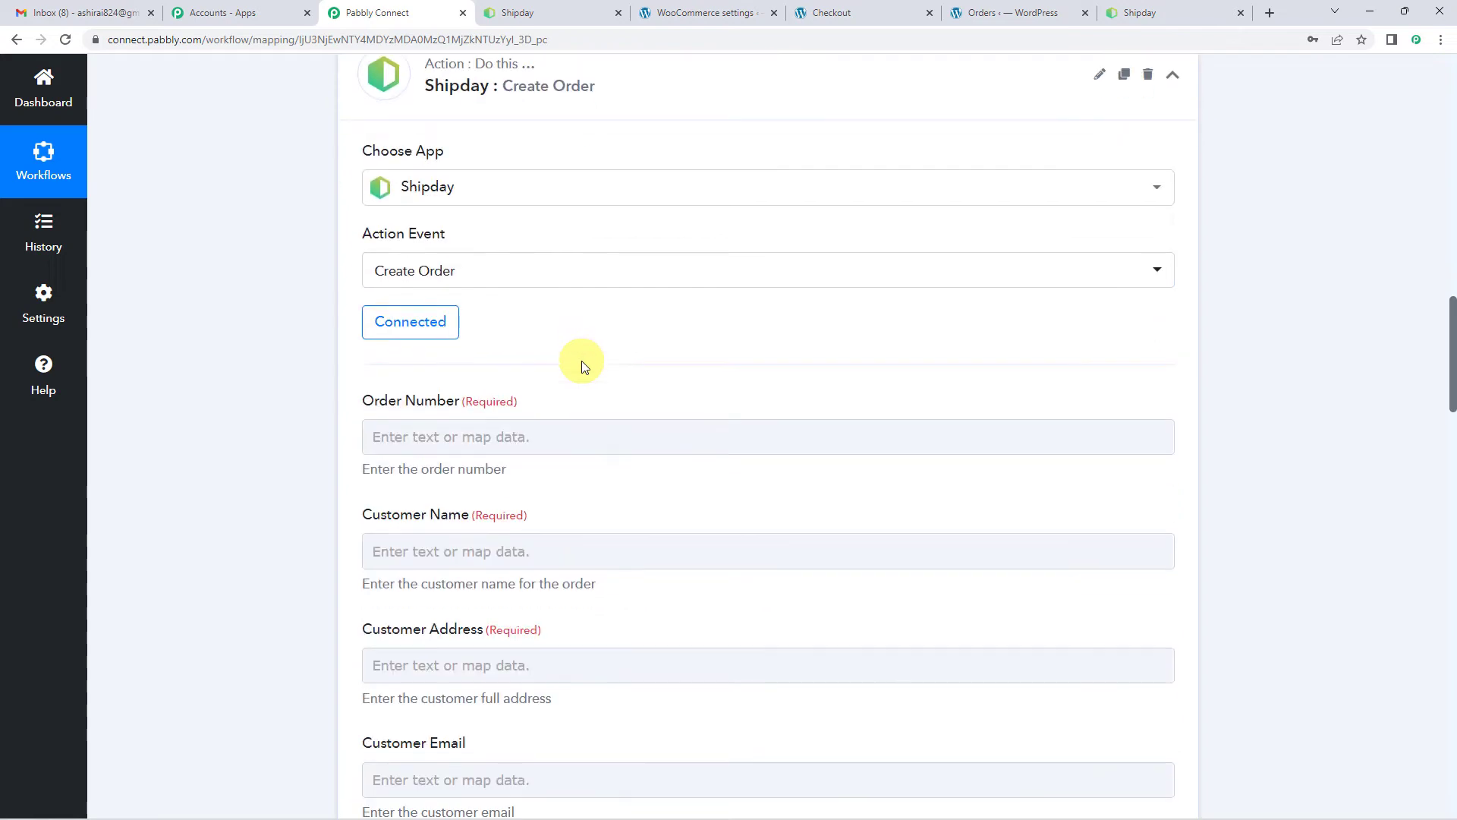
scroll(477, 293, "down", 2)
scroll(521, 367, "up", 3)
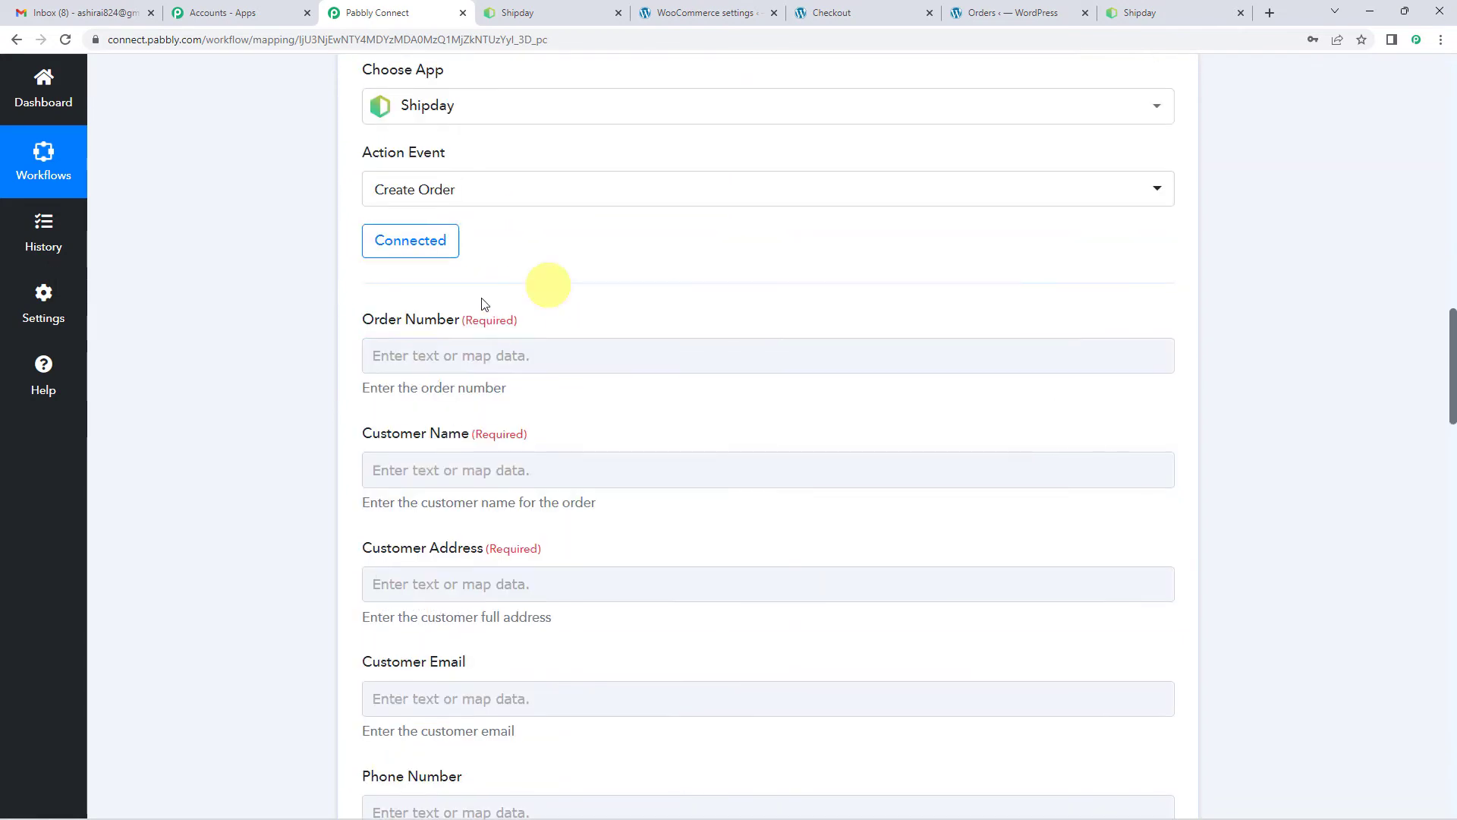
left_click(415, 346)
scroll(413, 341, "down", 1)
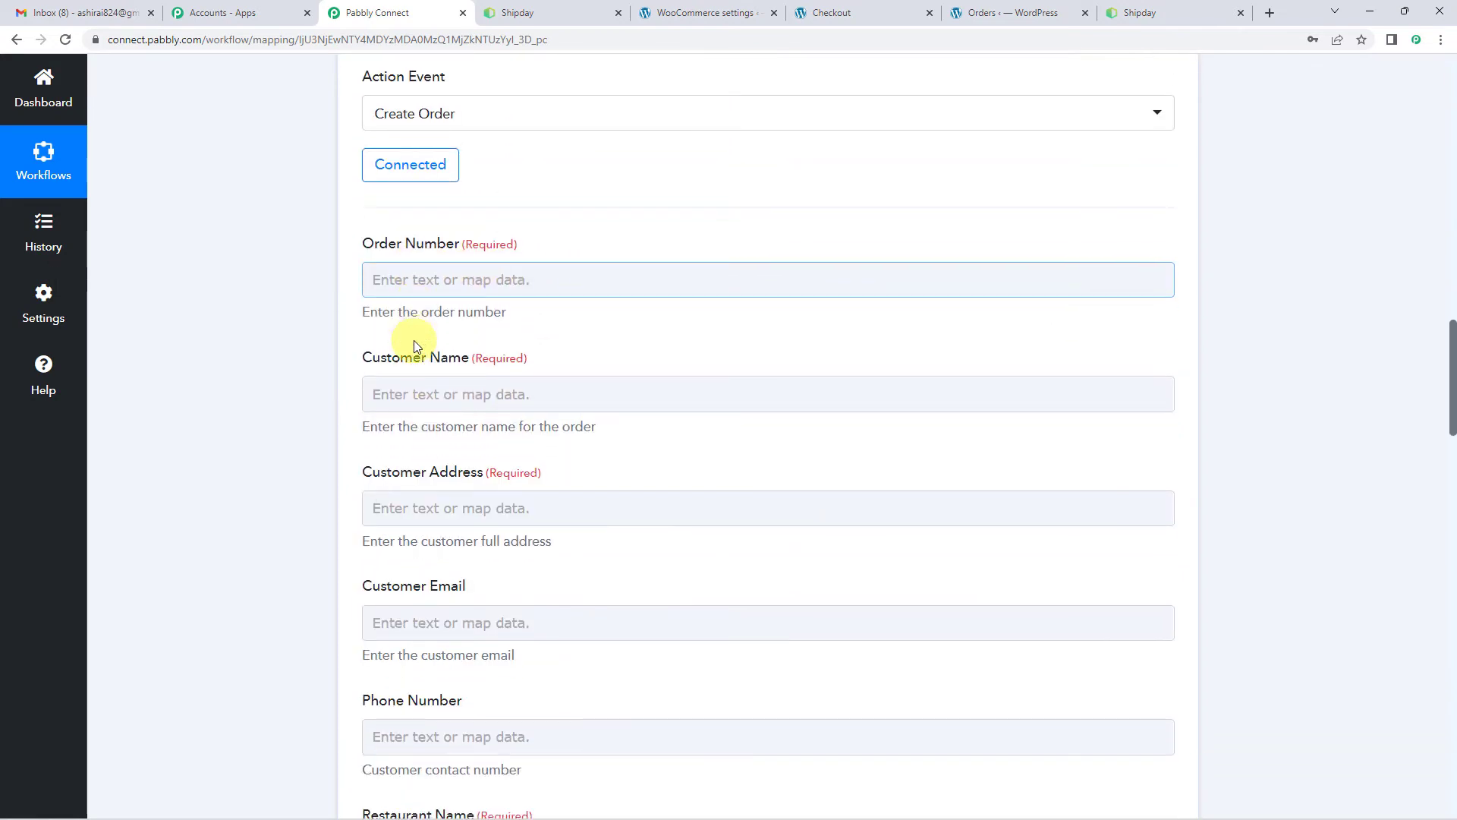
scroll(442, 280, "up", 4)
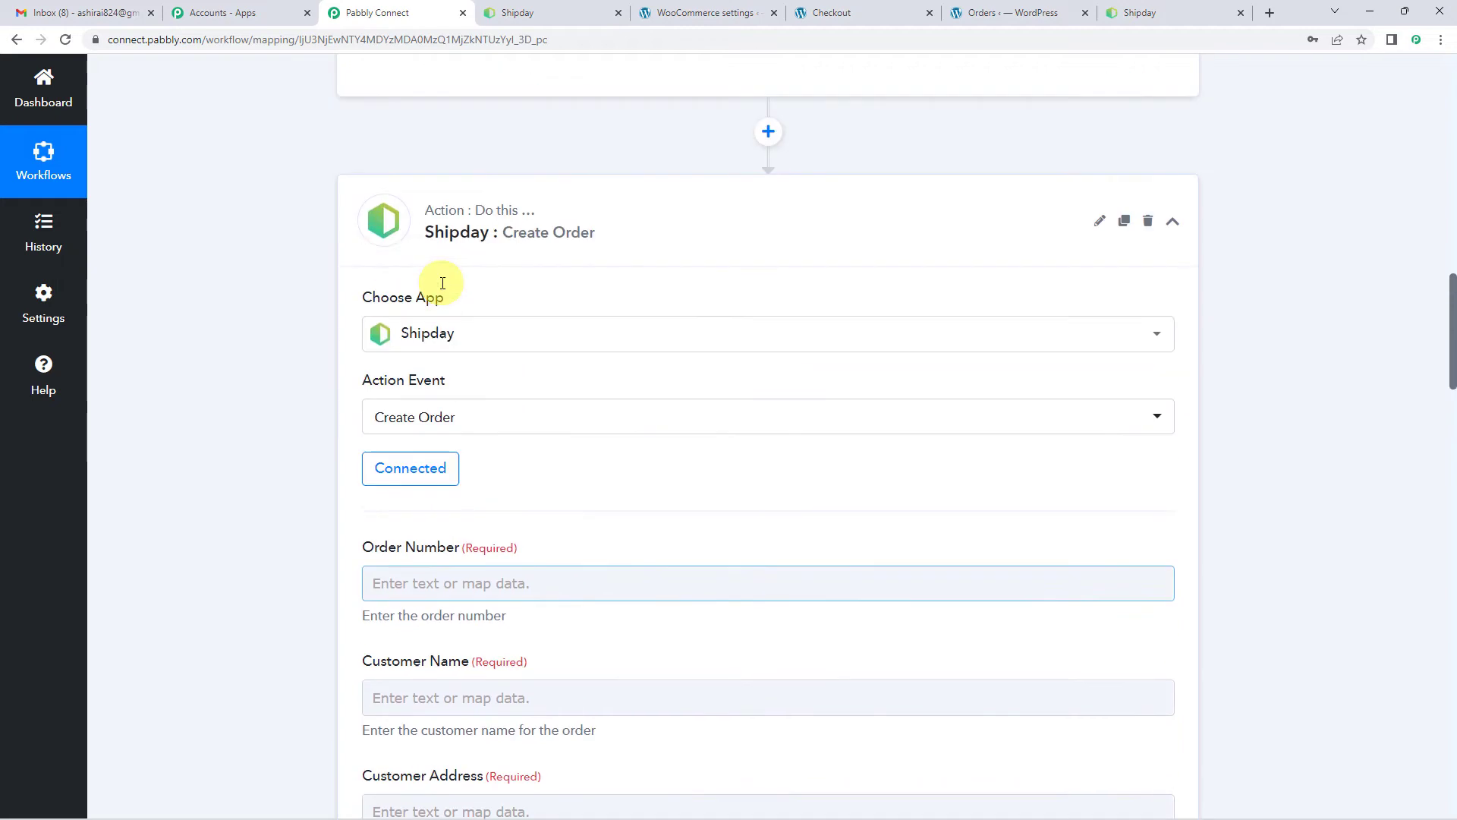
scroll(465, 368, "down", 3)
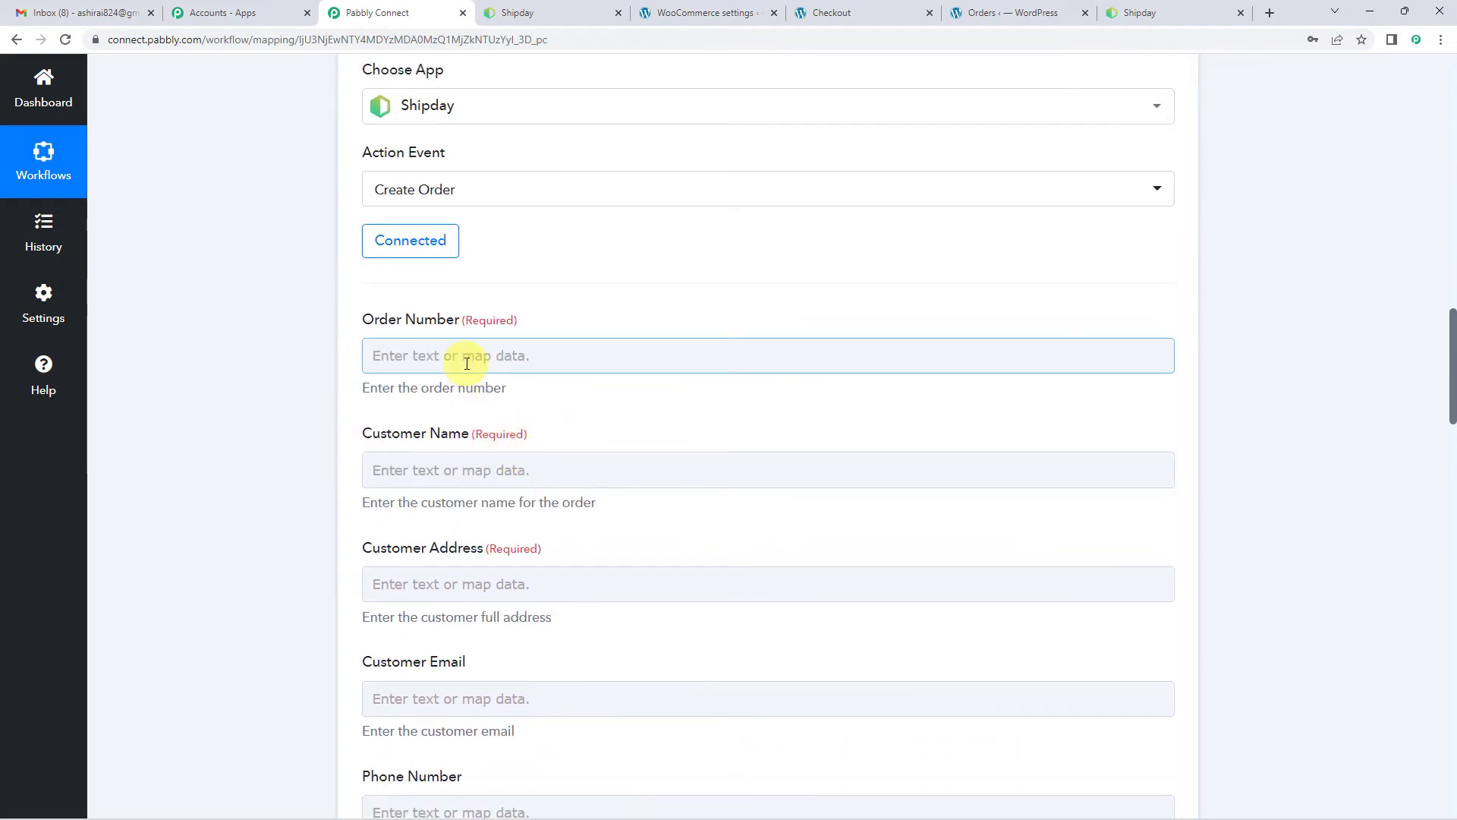
scroll(281, 362, "up", 14)
scroll(767, 668, "up", 10)
scroll(766, 668, "up", 20)
scroll(910, 634, "up", 4)
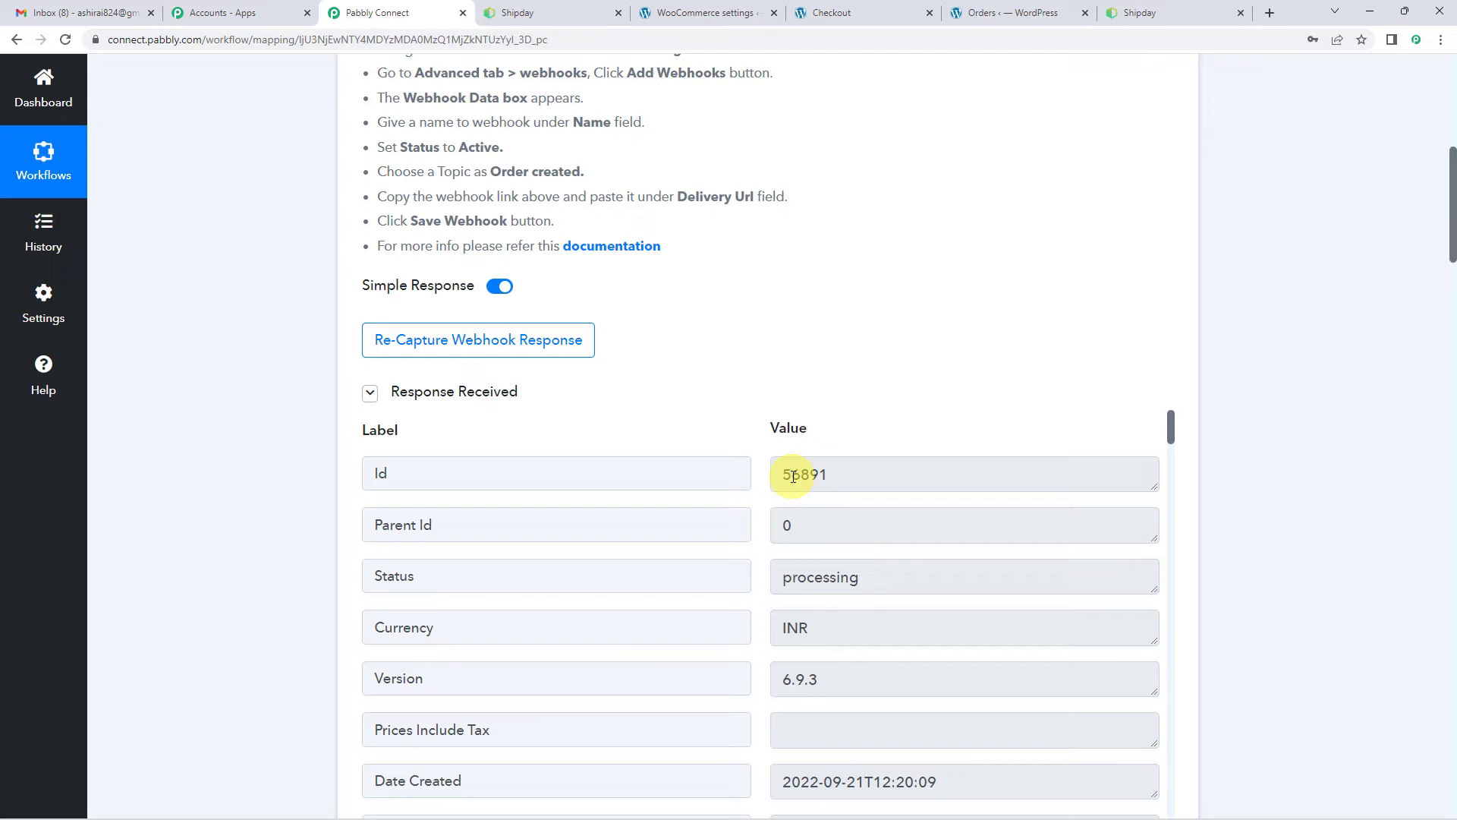
scroll(803, 334, "down", 2)
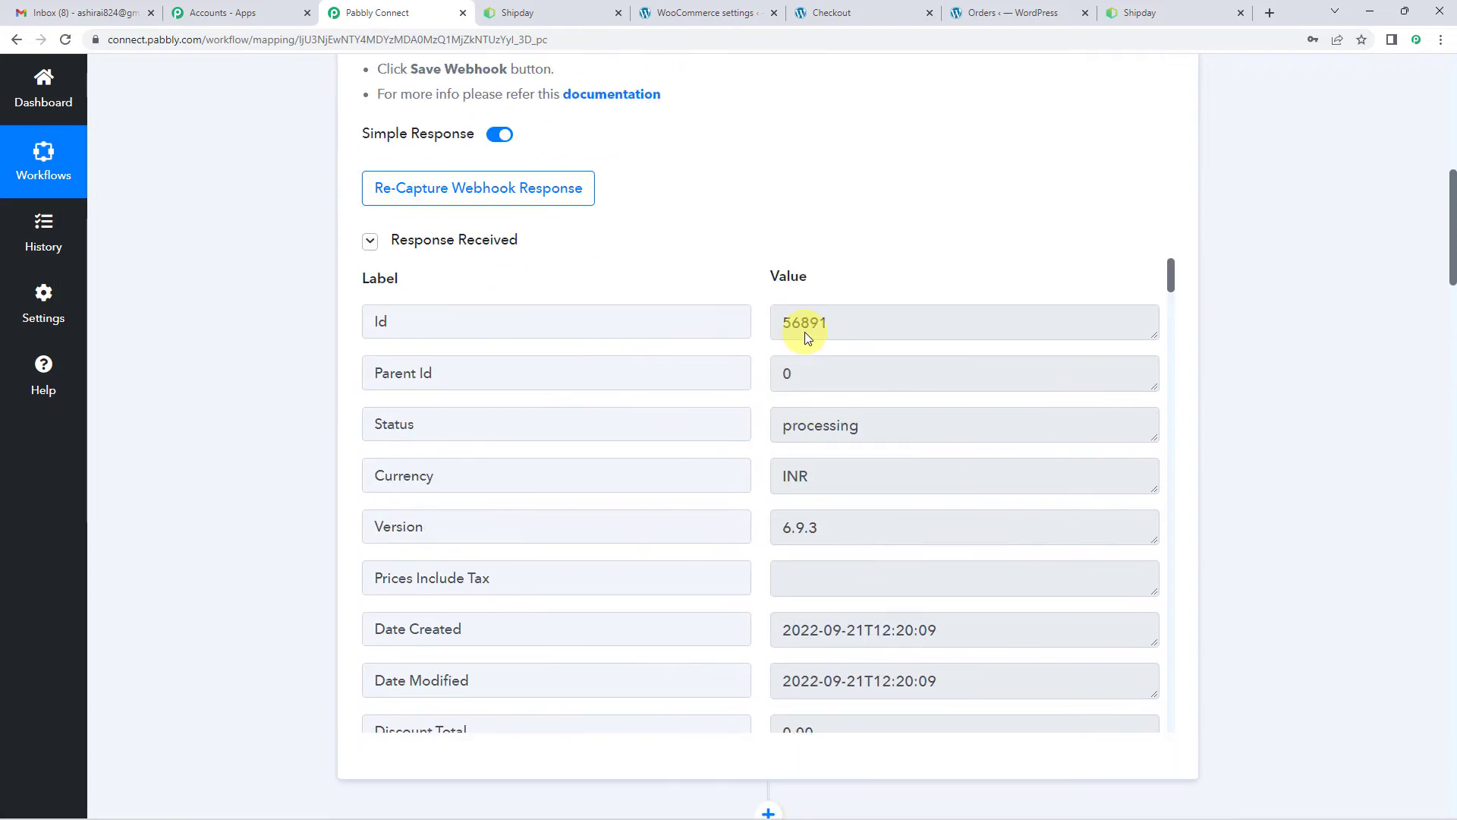
scroll(808, 350, "up", 2)
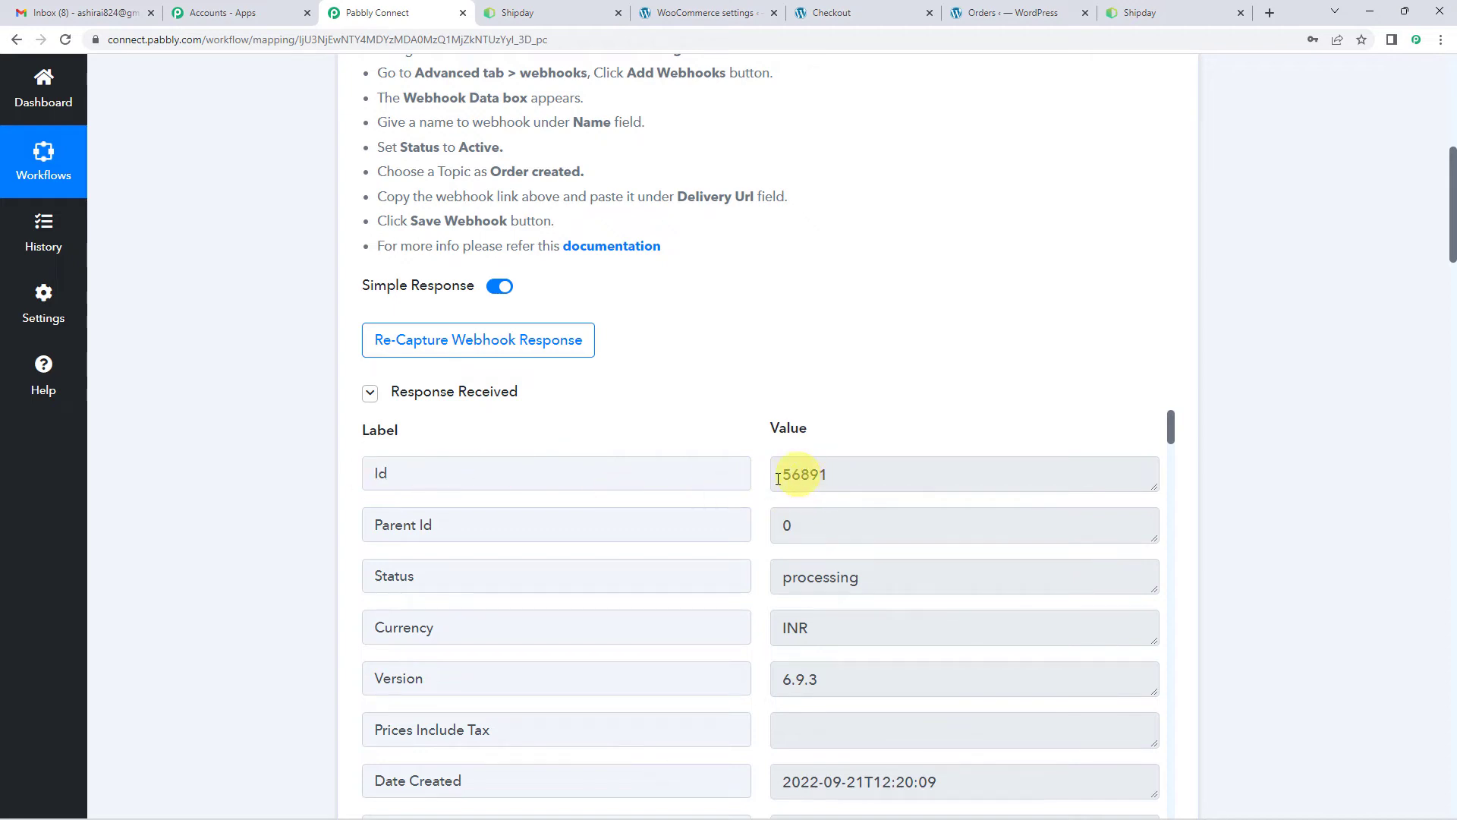
scroll(307, 566, "down", 1)
scroll(410, 524, "down", 3)
left_click(442, 279)
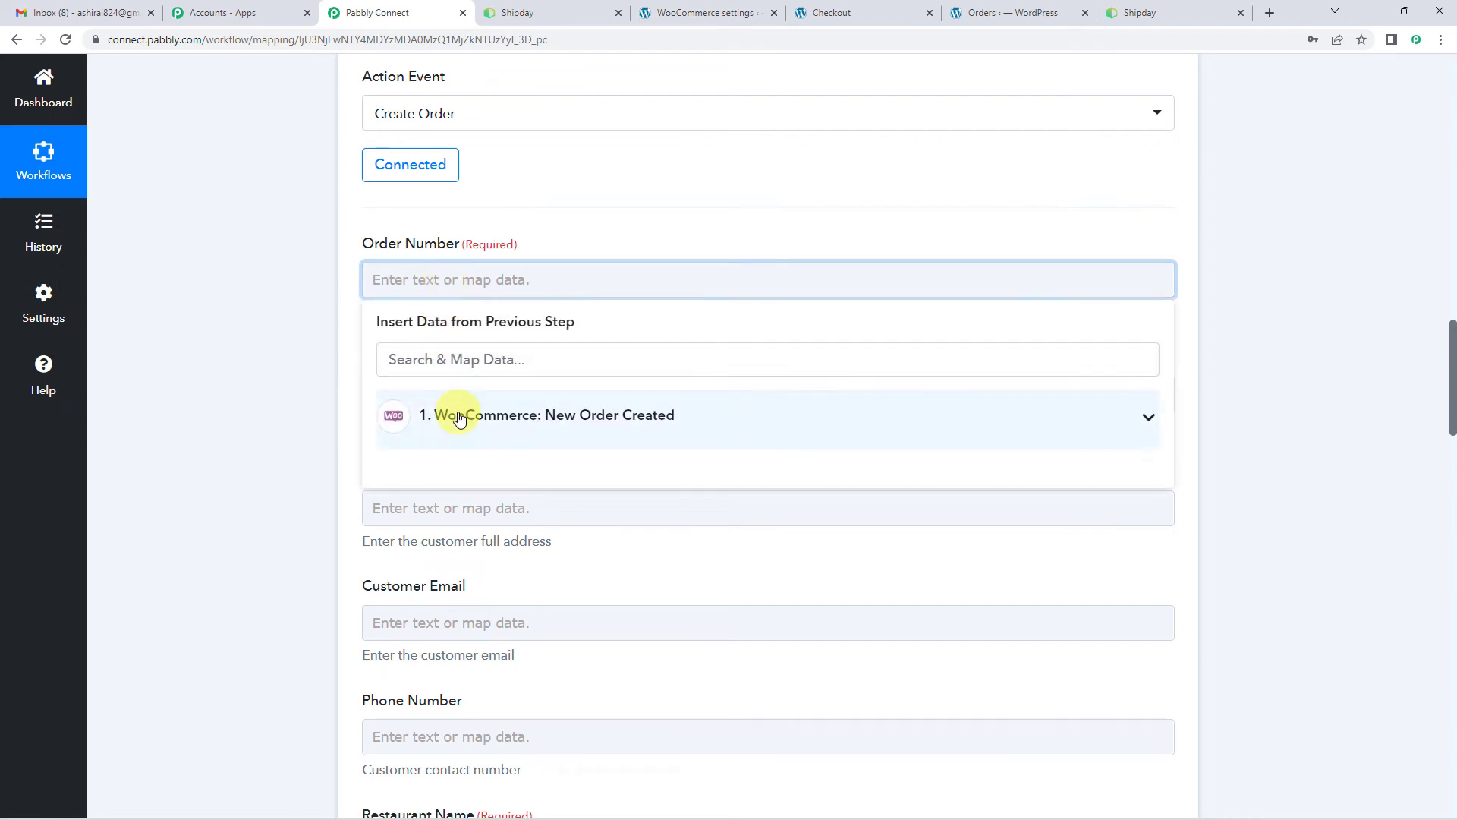
left_click(459, 416)
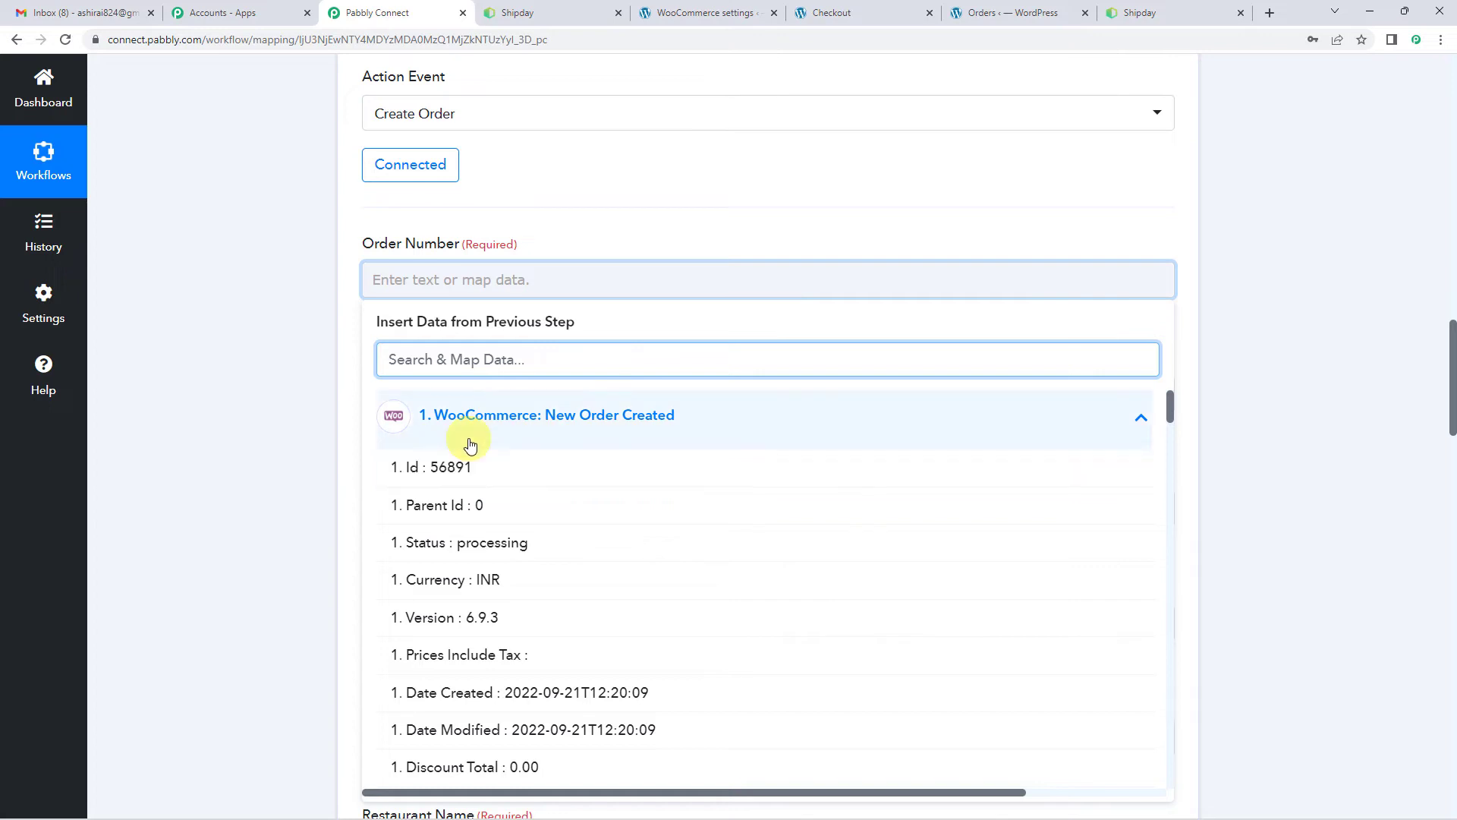
scroll(465, 504, "down", 1)
scroll(490, 459, "up", 1)
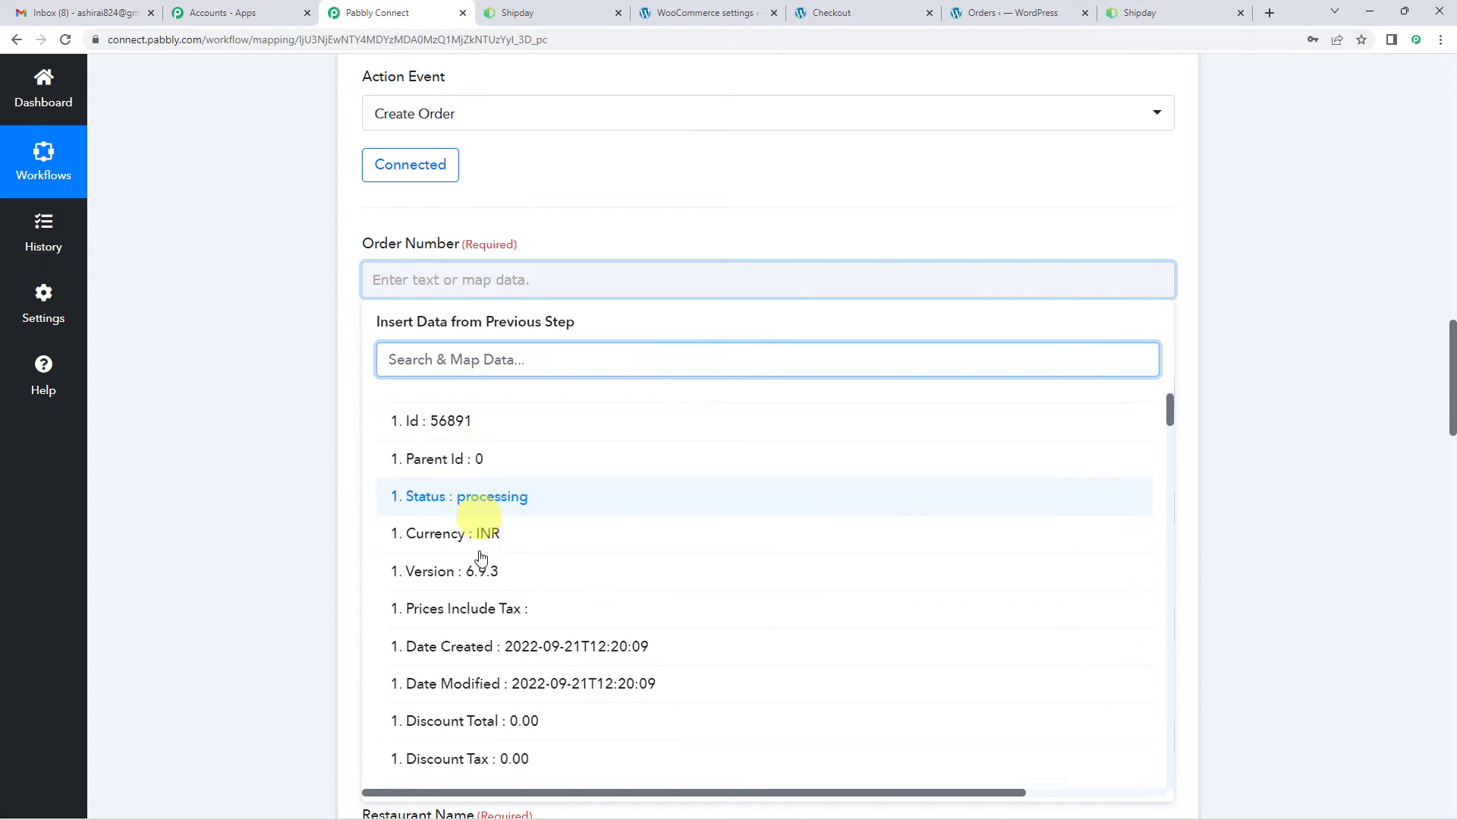
scroll(479, 577, "down", 2)
scroll(373, 478, "up", 3)
scroll(349, 443, "up", 3)
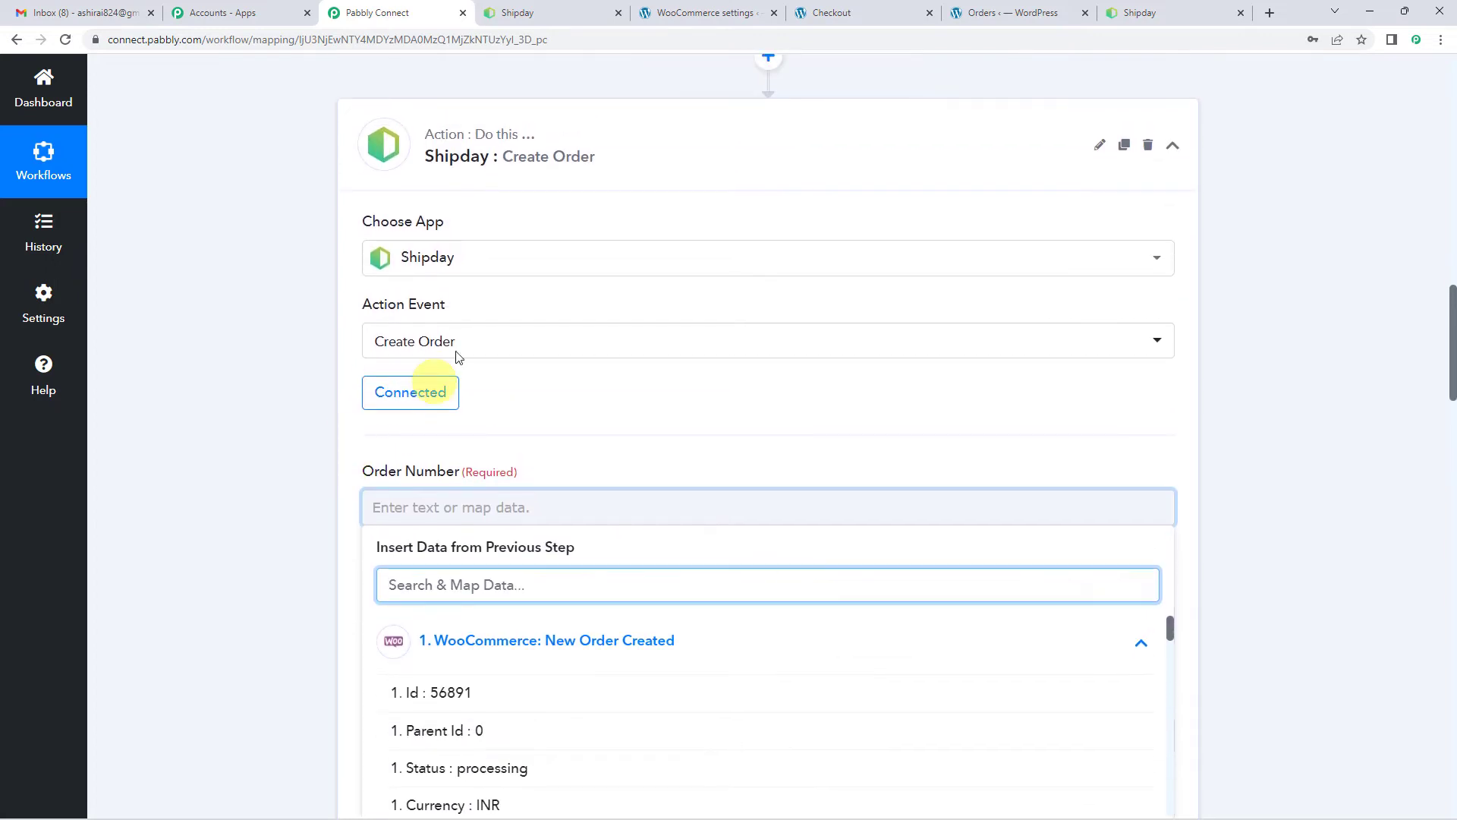
left_click(244, 458)
scroll(242, 458, "up", 15)
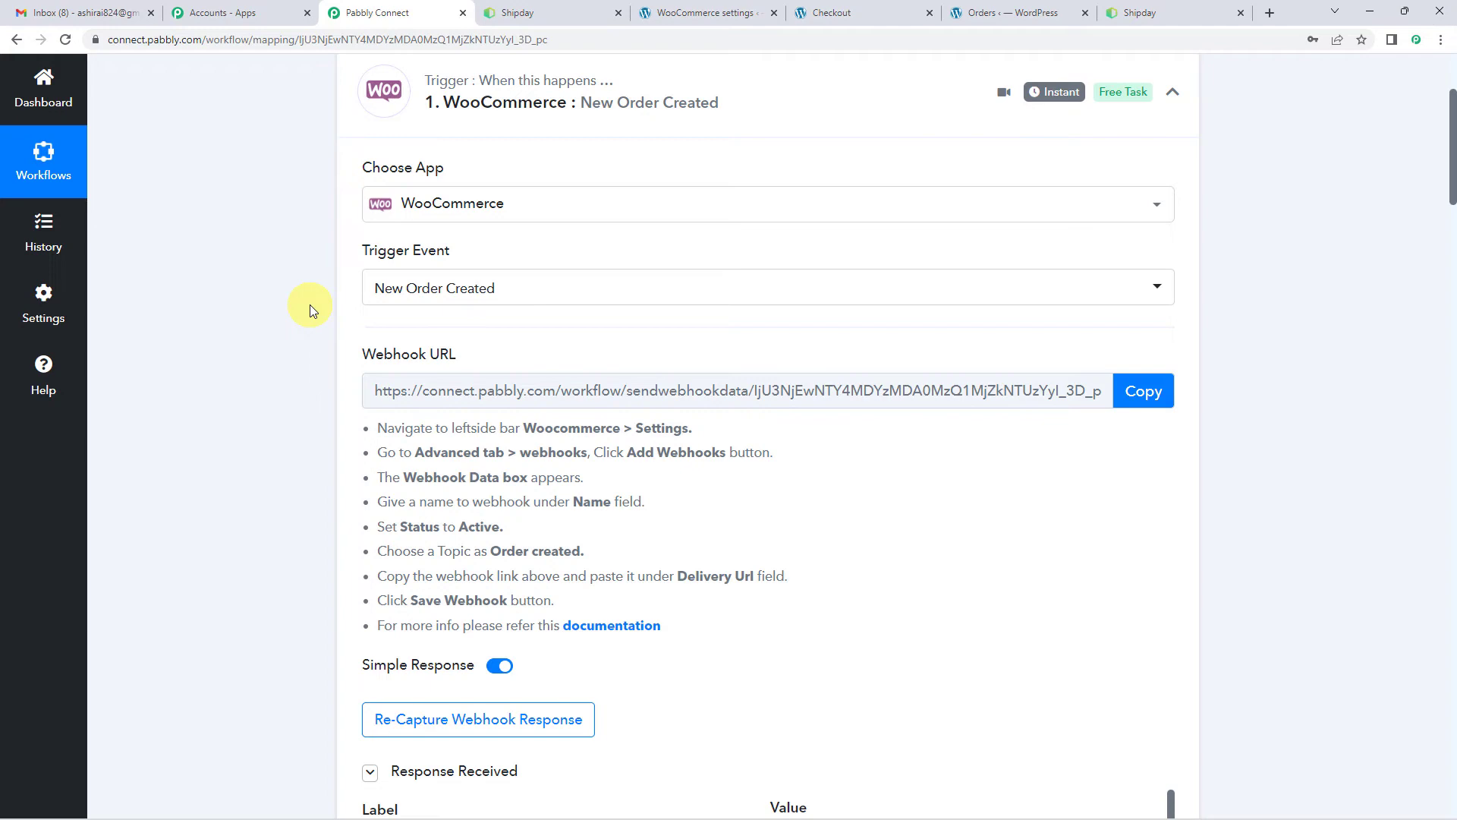
scroll(273, 396, "down", 9)
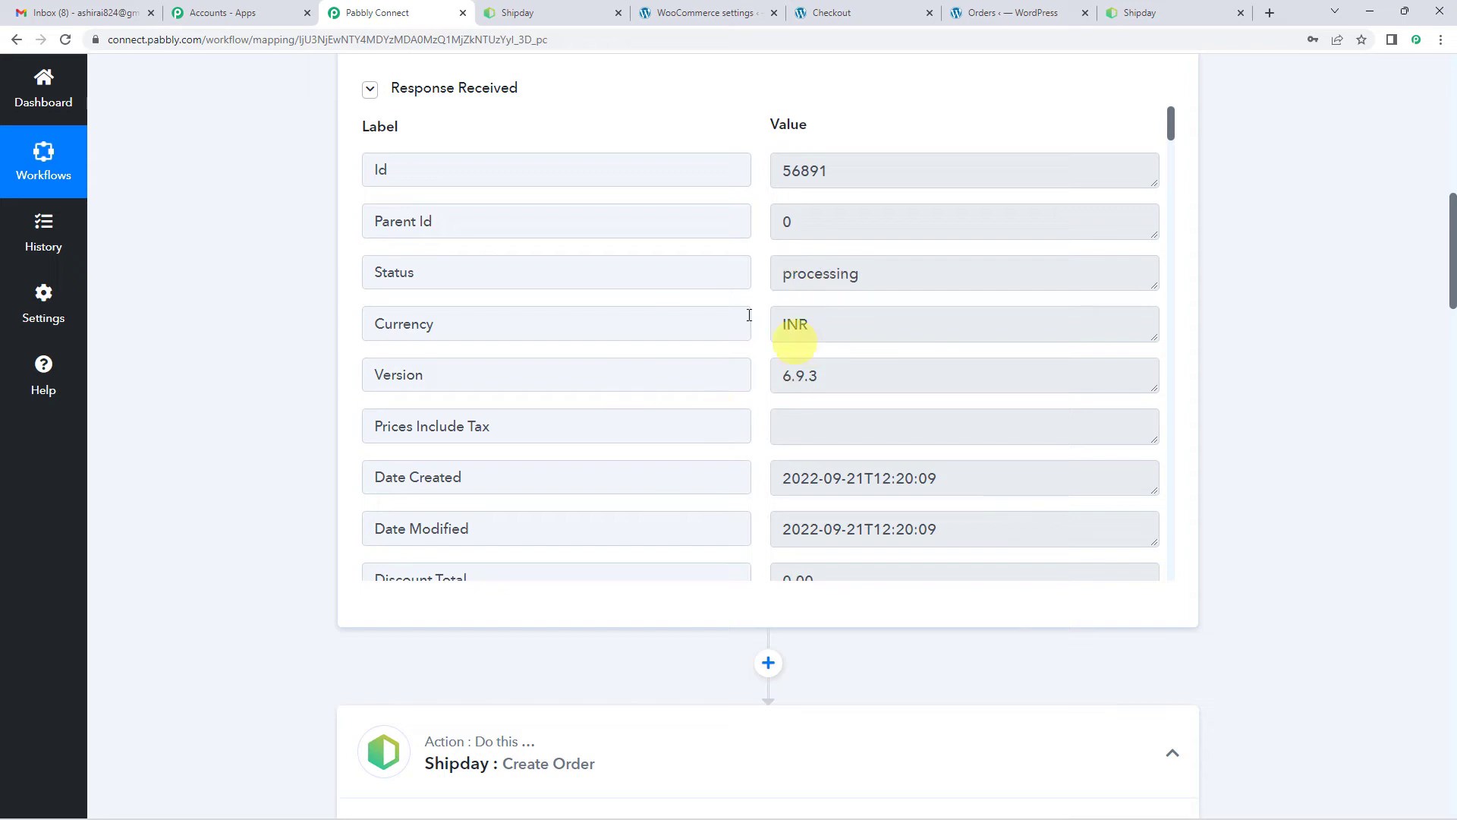
scroll(838, 408, "up", 5)
scroll(839, 410, "down", 15)
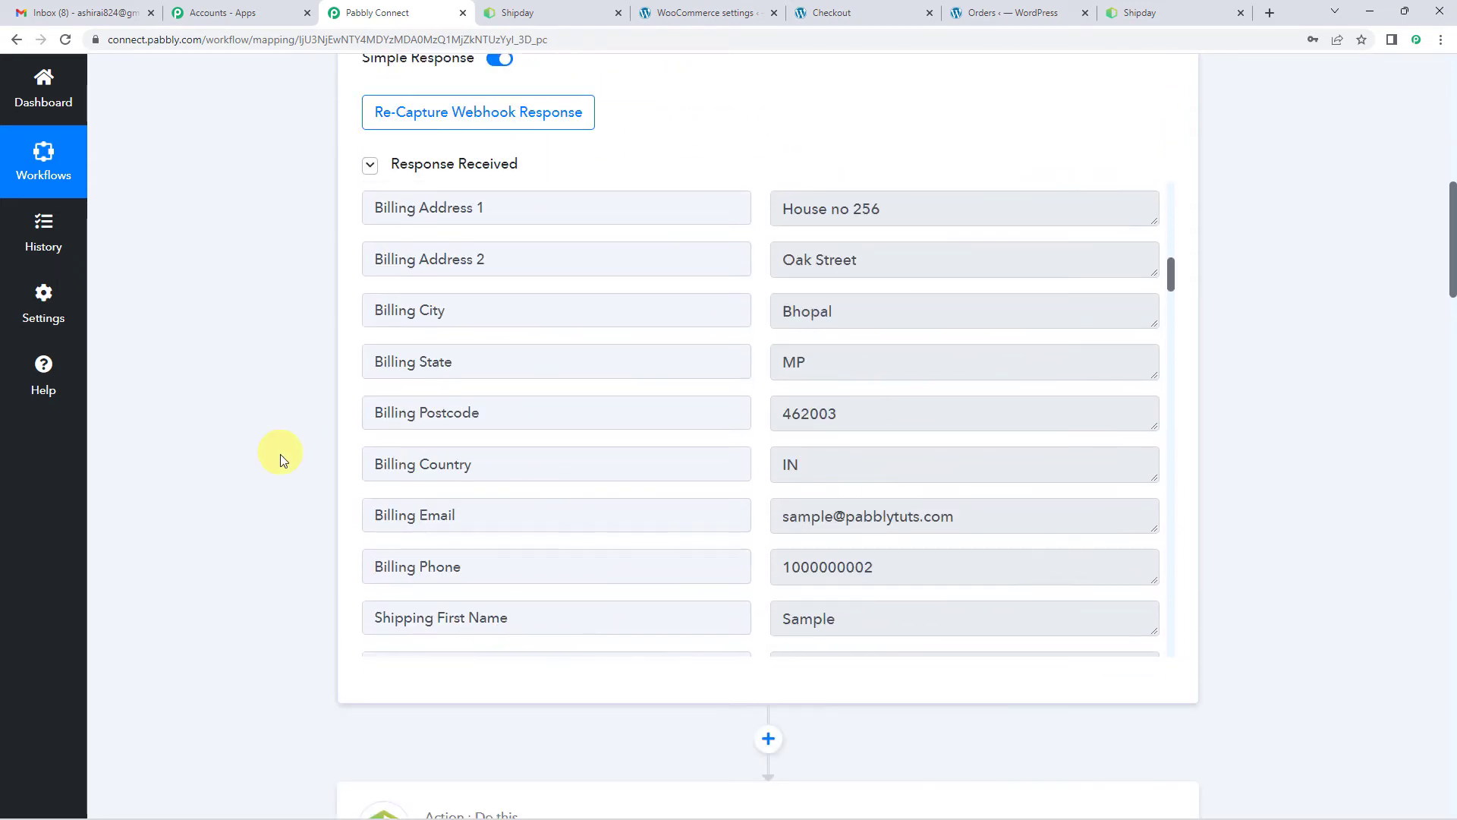
scroll(280, 454, "down", 10)
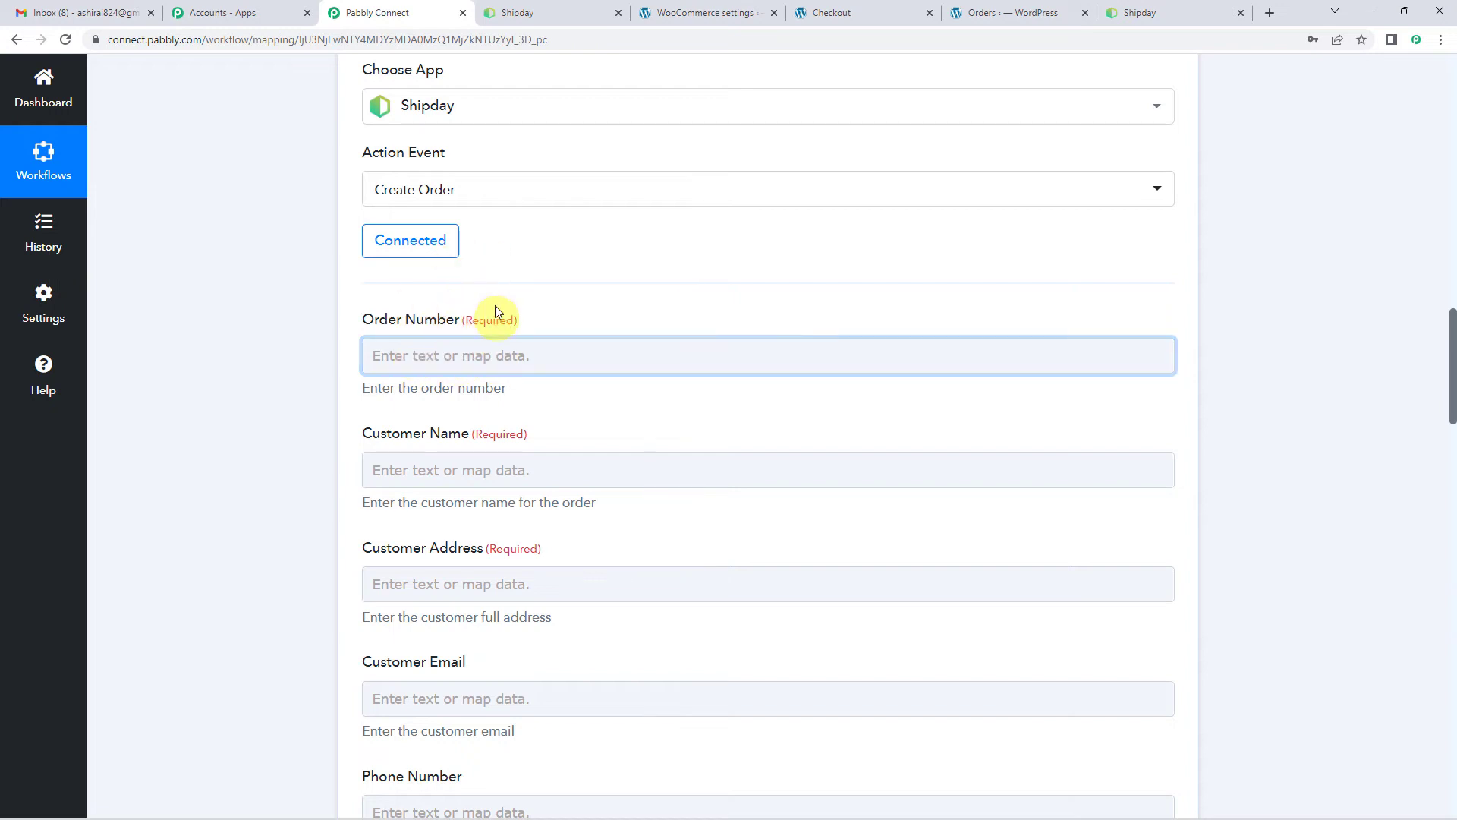
Step: Map the WooCommerce order Id (56891) into the Order Number field
left_click(452, 355)
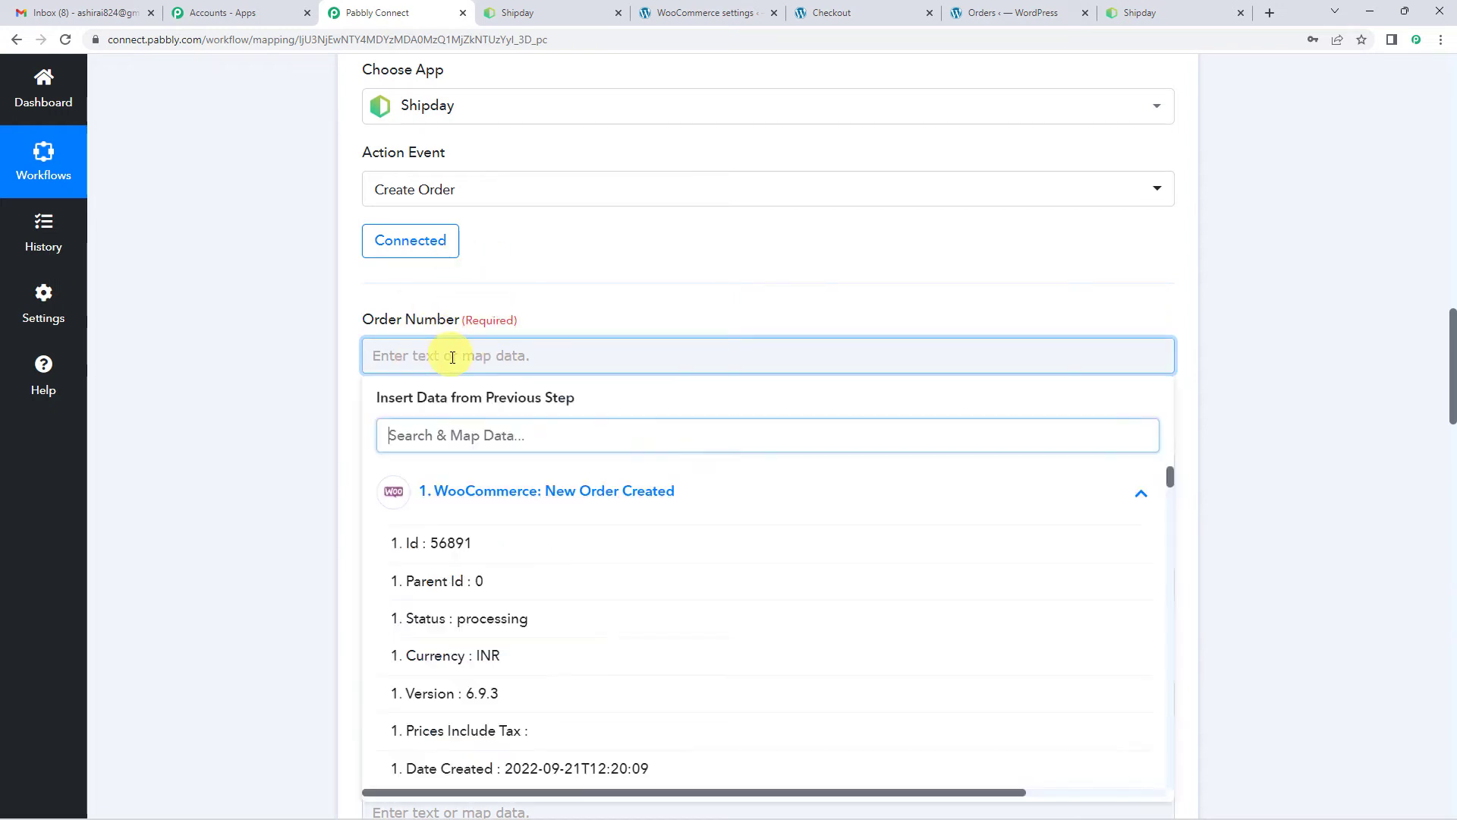
left_click(494, 497)
left_click(504, 495)
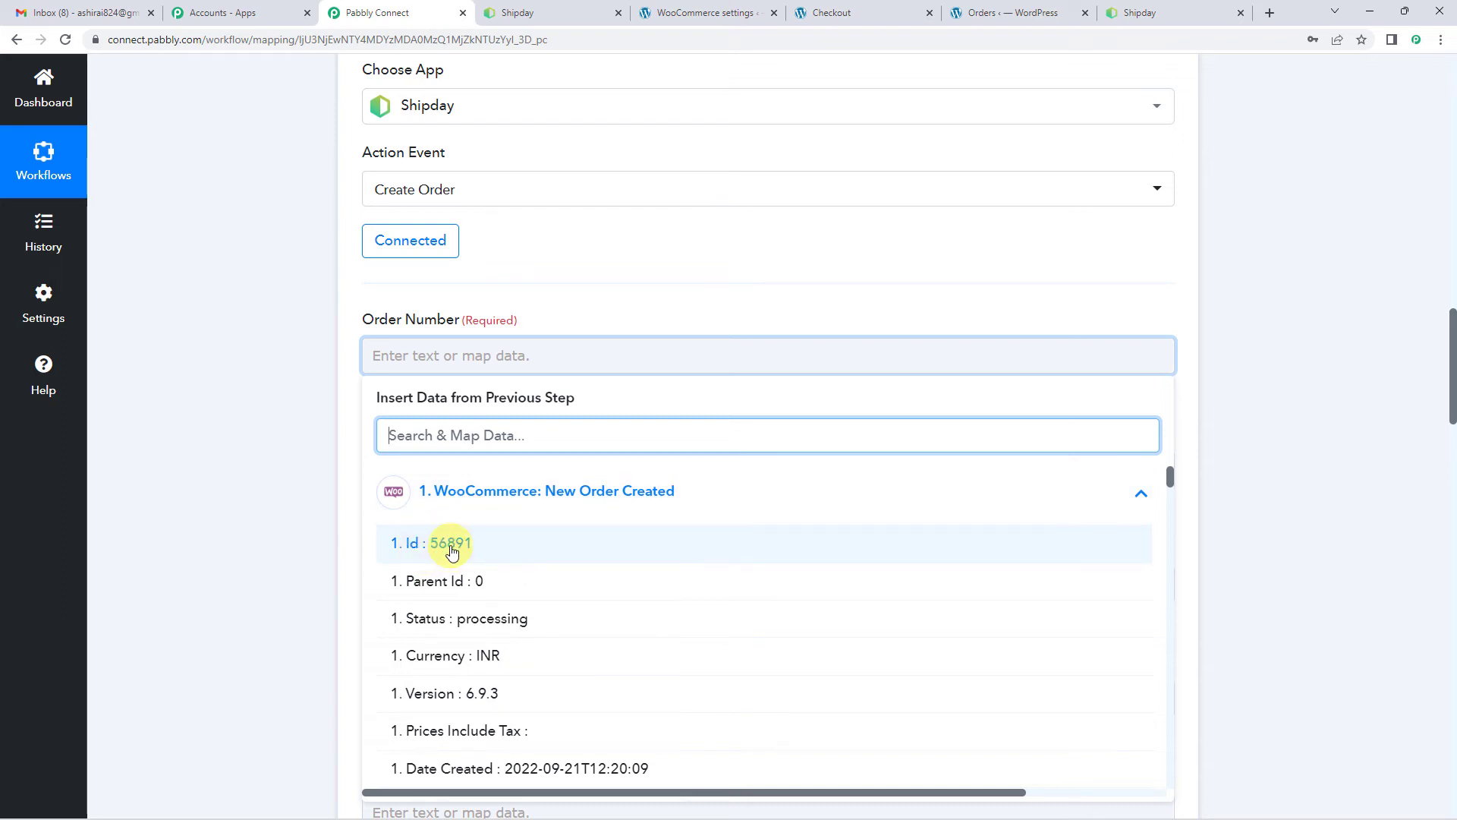
left_click(452, 543)
left_click(365, 384)
left_click(342, 377)
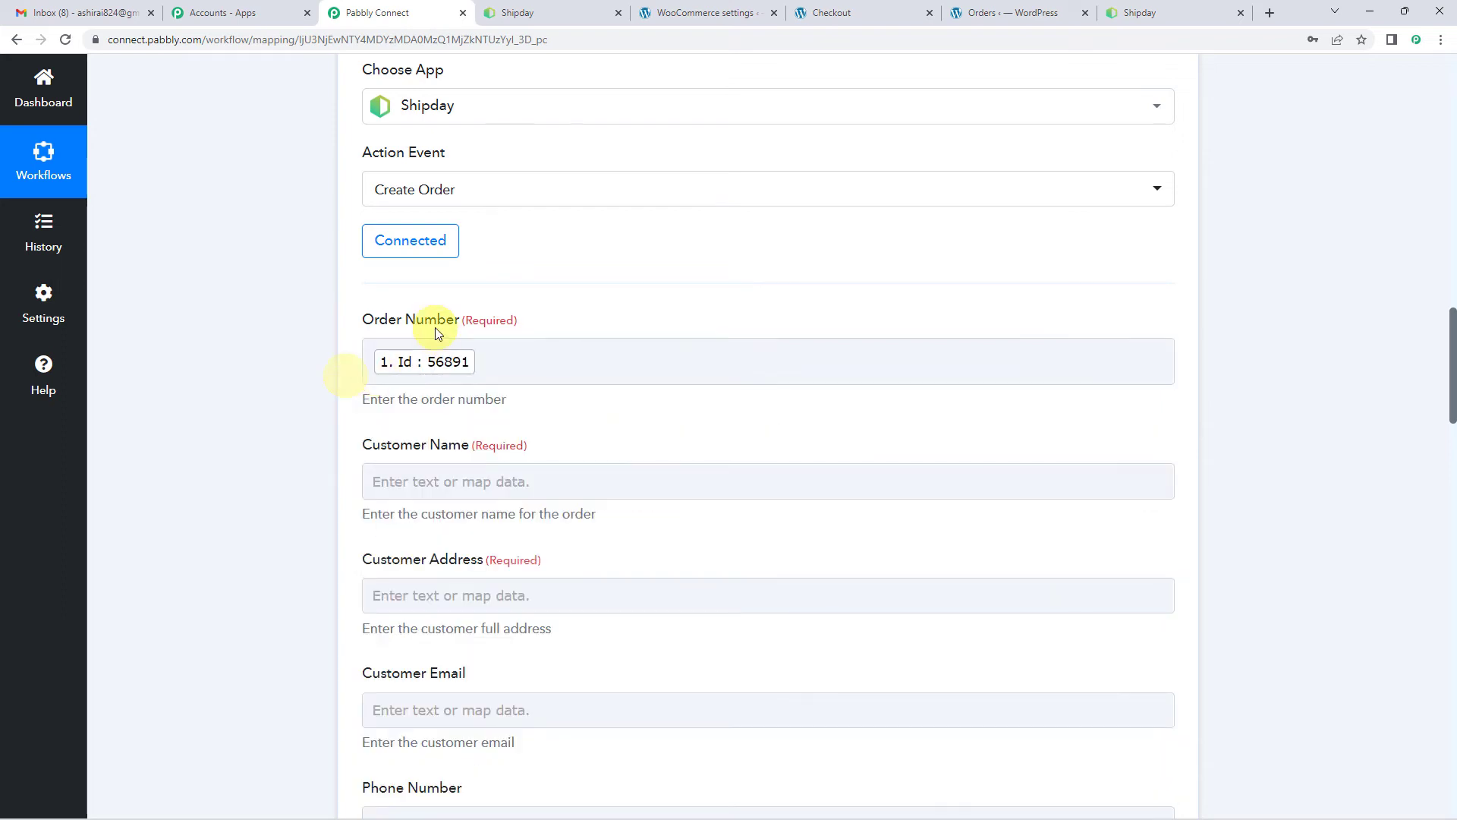
scroll(437, 332, "down", 3)
Step: Map Billing First Name and Billing Last Name into Customer Name
left_click(521, 253)
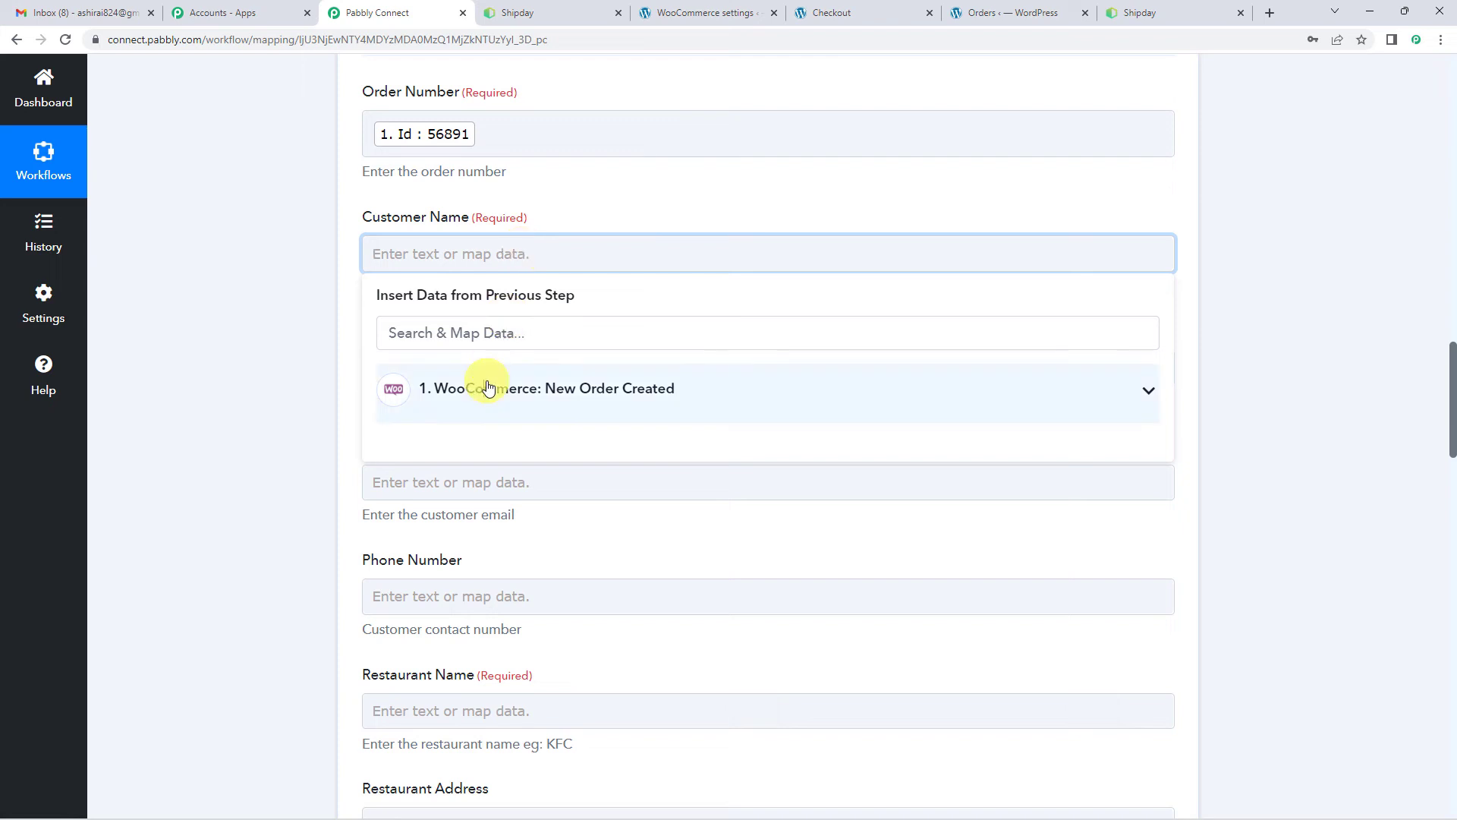
left_click(487, 388)
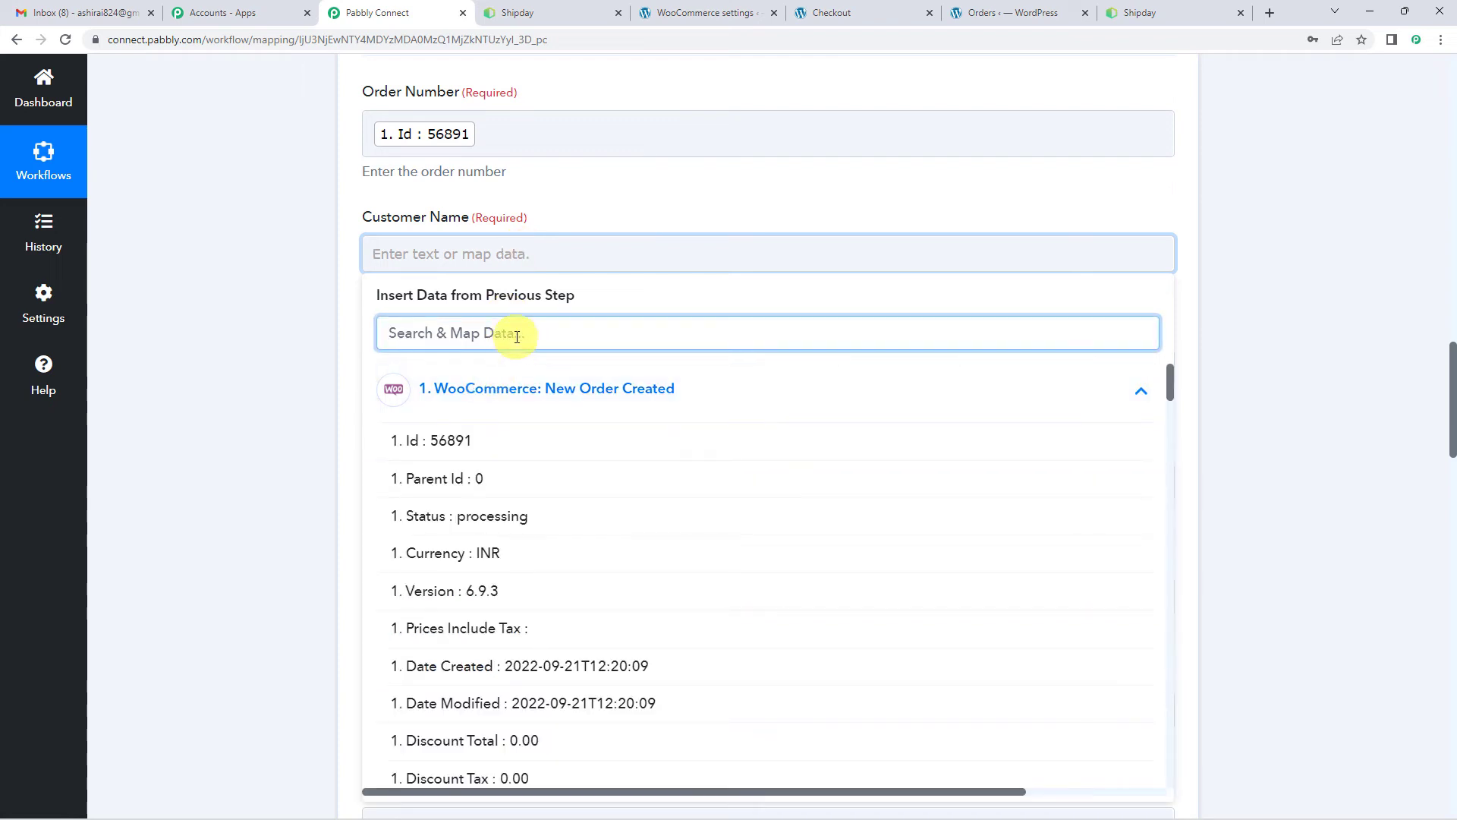
type("nam")
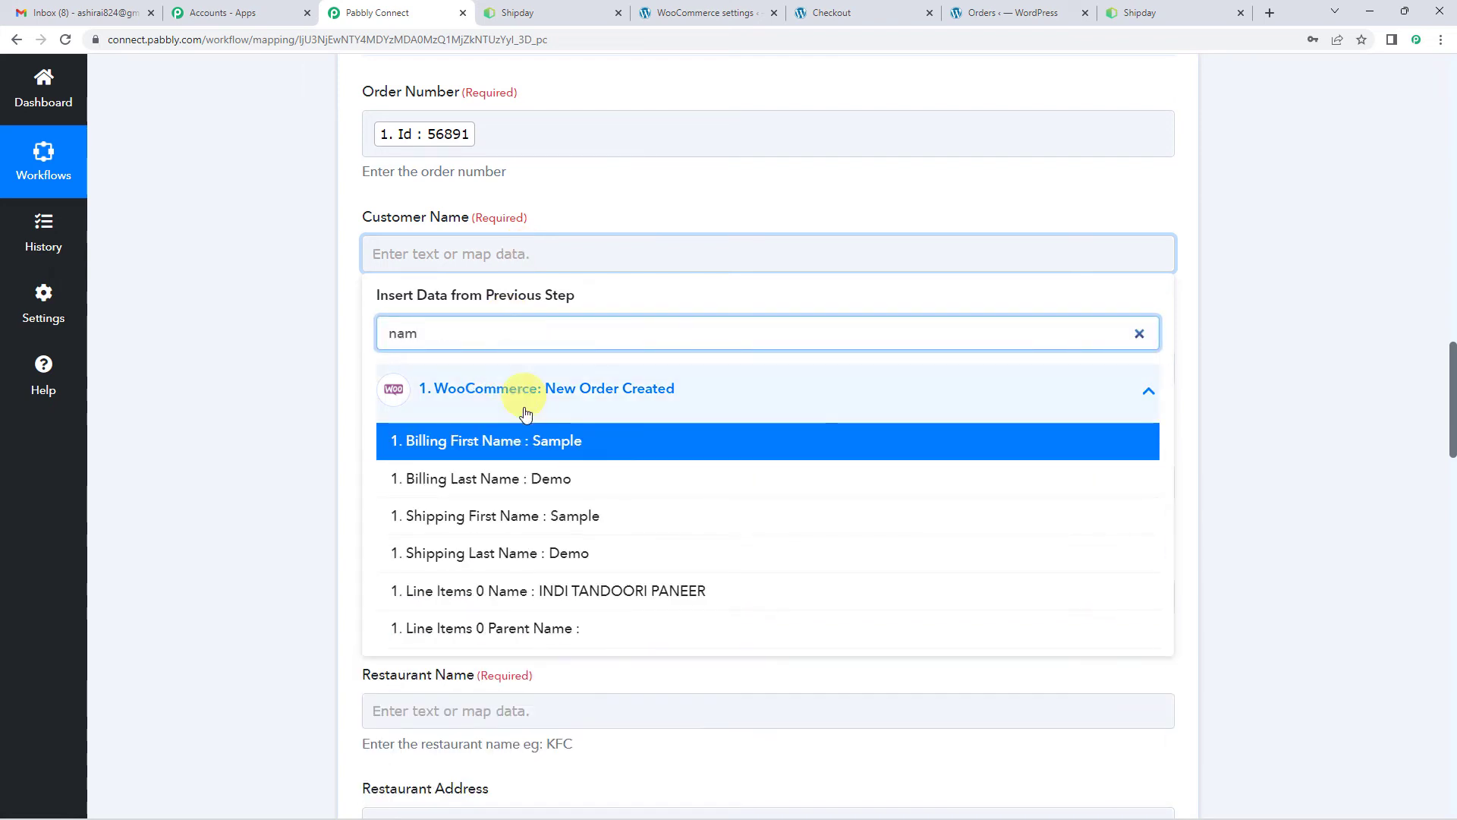
left_click(518, 448)
left_click(601, 274)
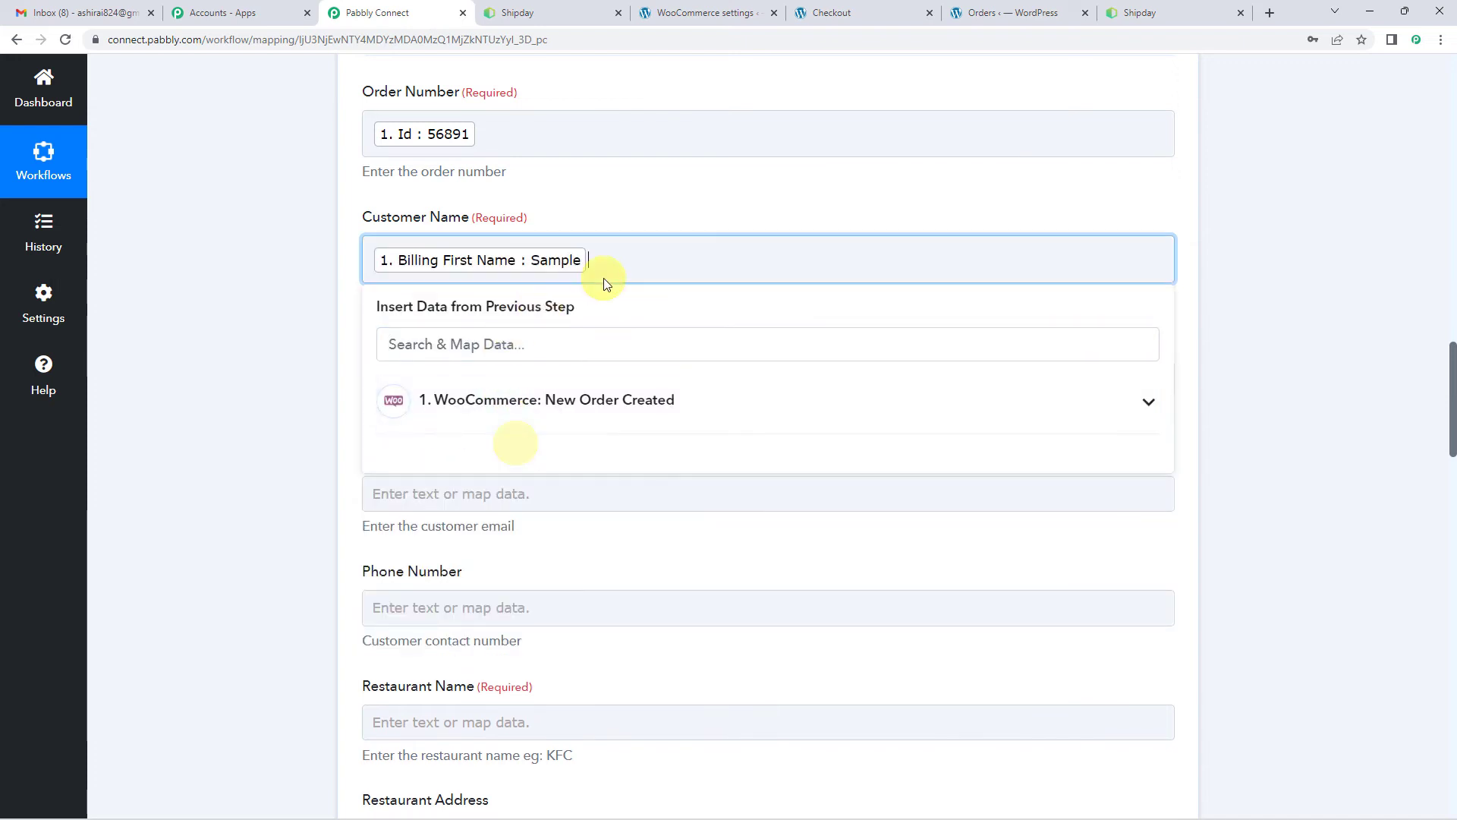
left_click(534, 396)
left_click(540, 349)
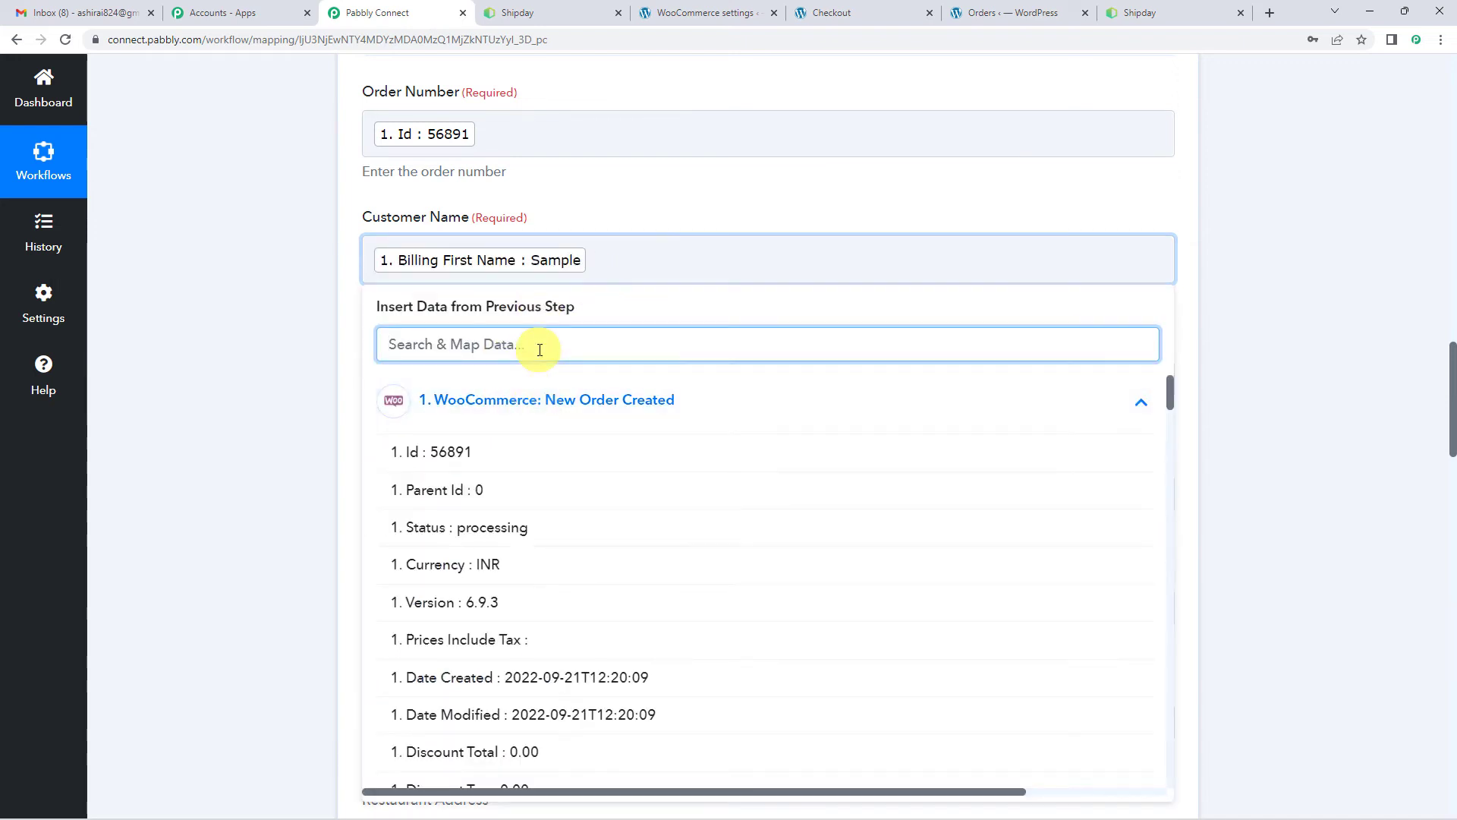
type("name")
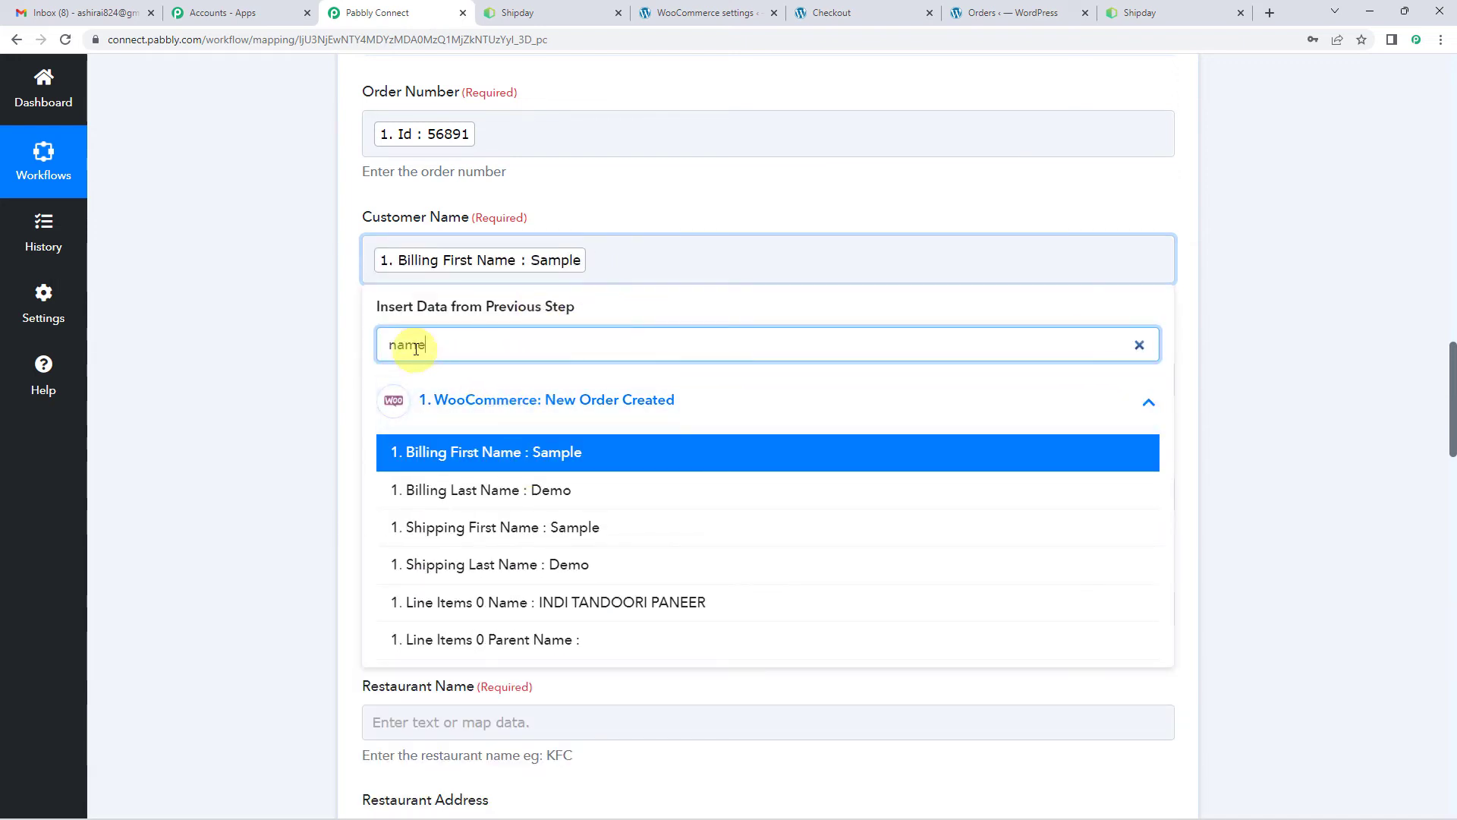
left_click(546, 497)
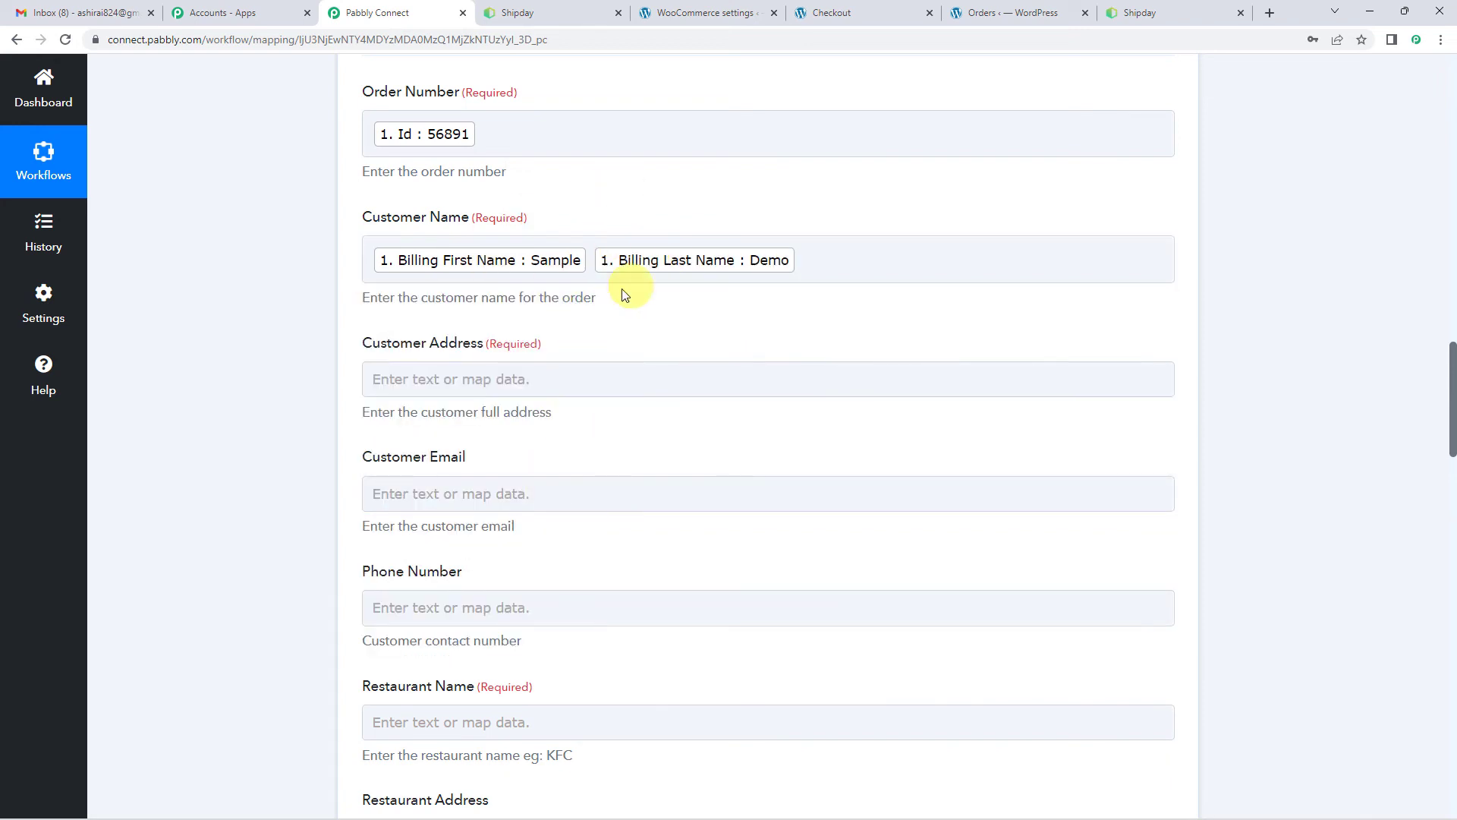
left_click(525, 379)
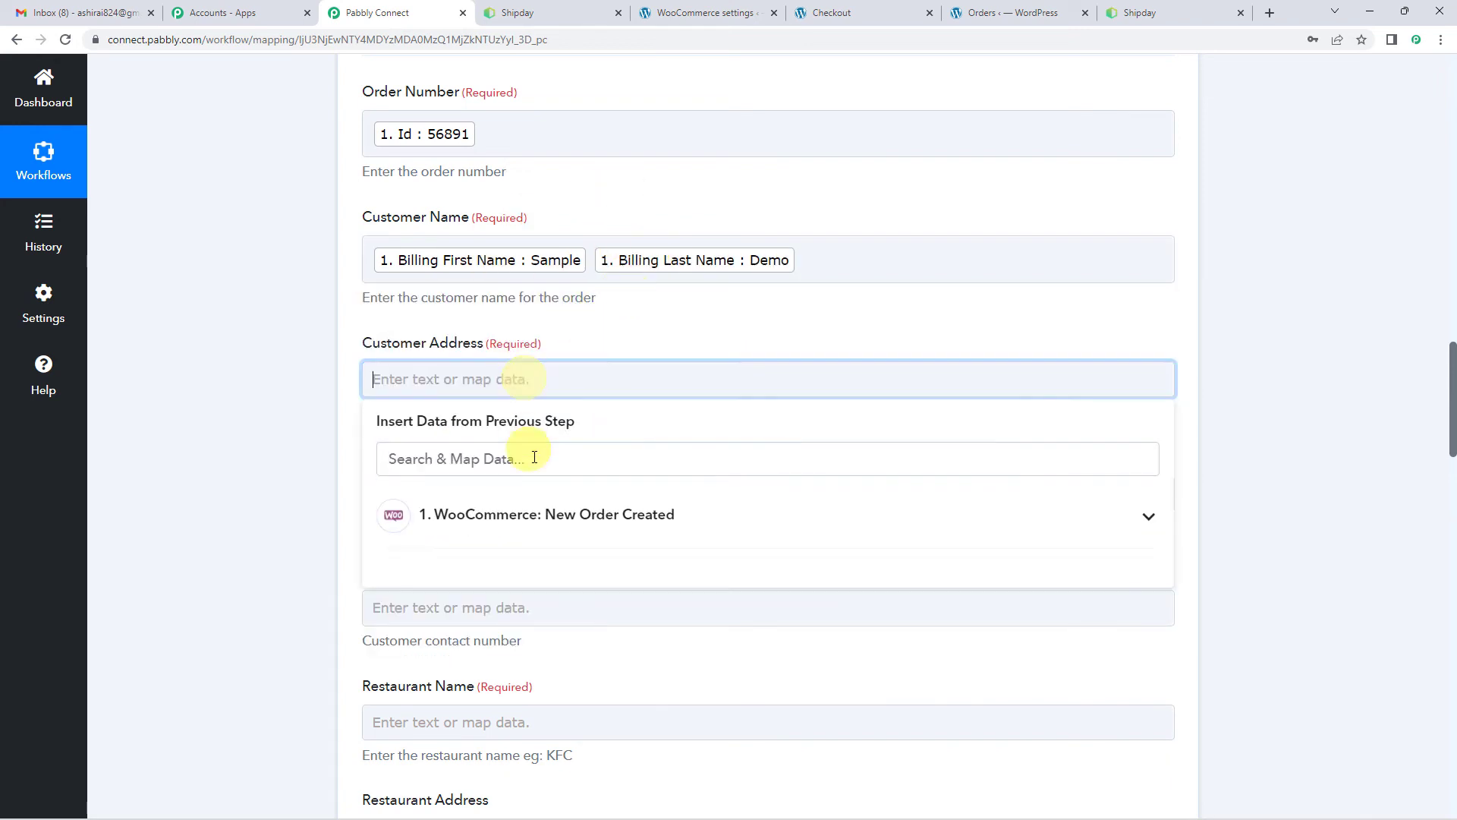
Step: Map Billing Address 1 and Billing Address 2 into Customer Address
left_click(531, 515)
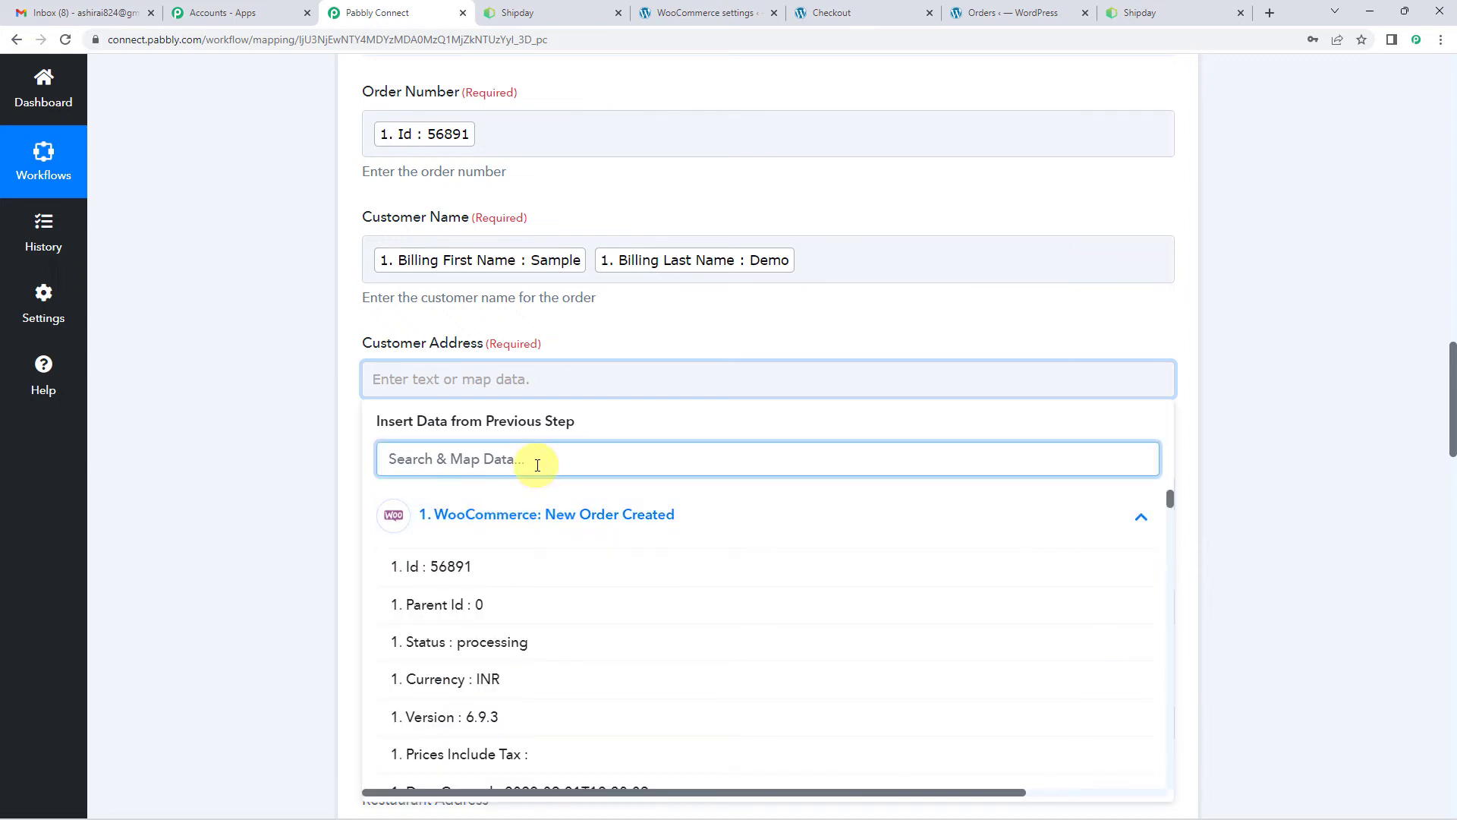
type("address")
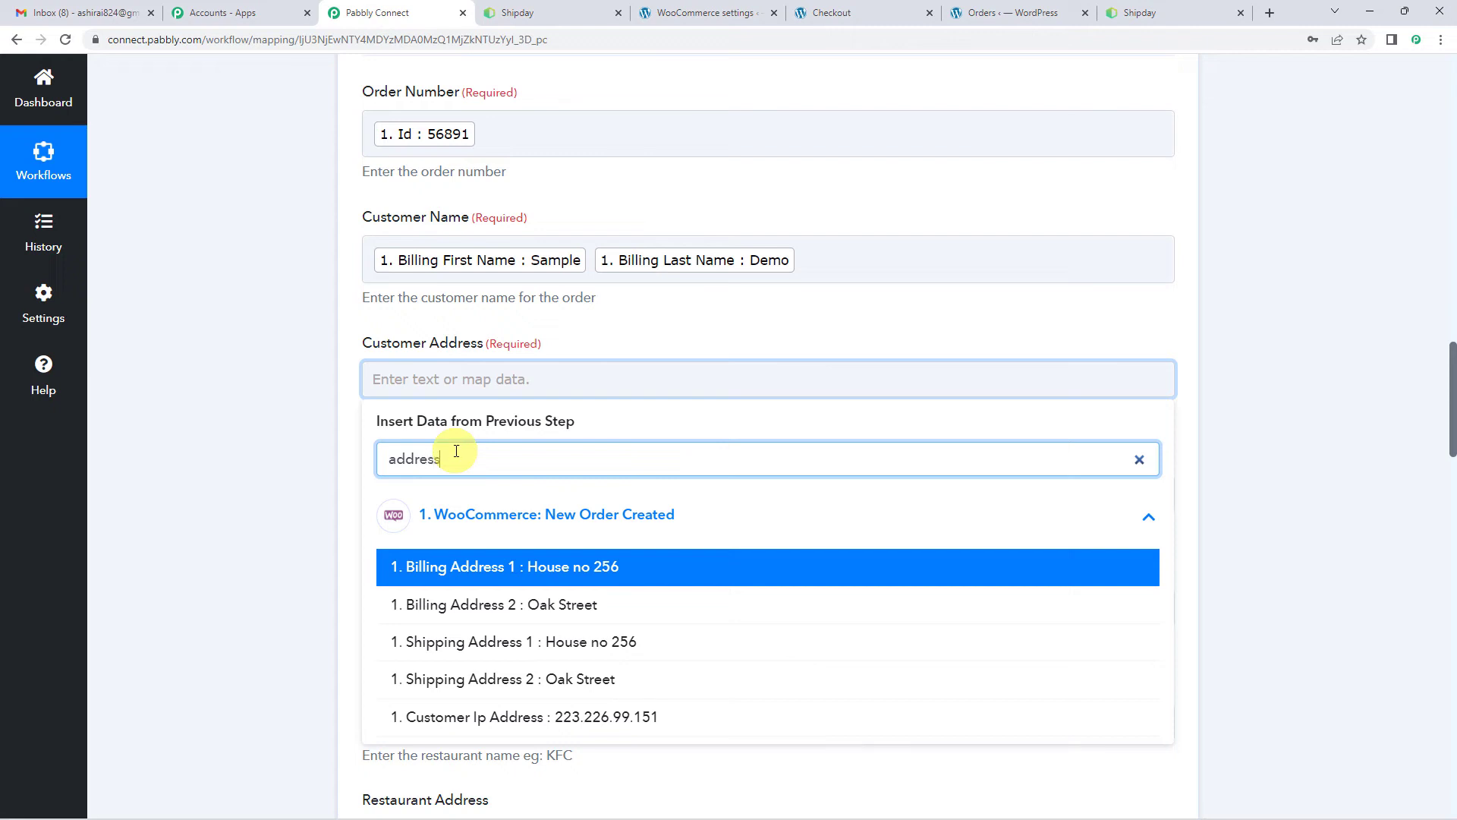
left_click(597, 573)
left_click(636, 395)
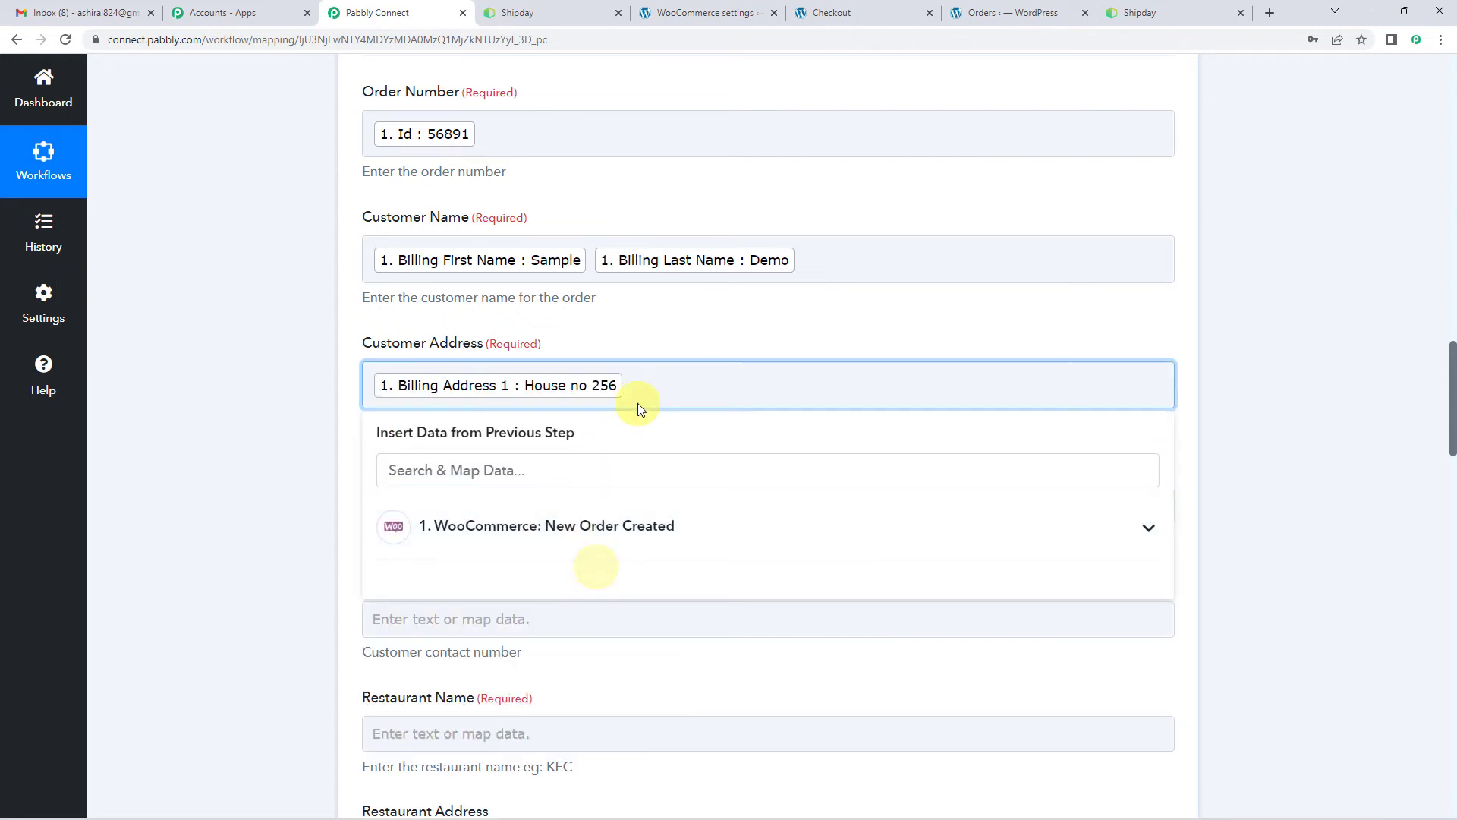
left_click(531, 526)
type("hou")
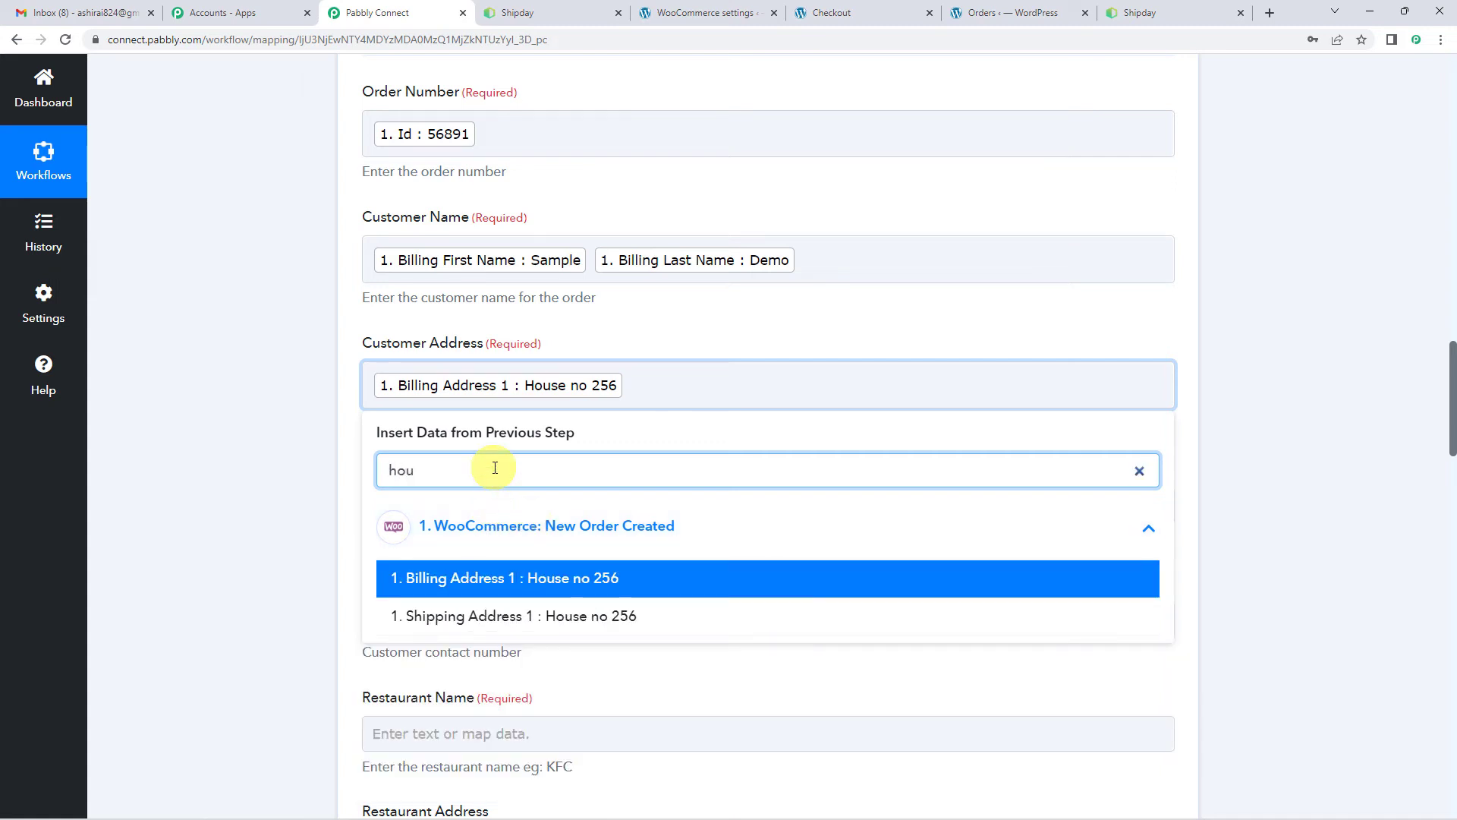
key("BackSpace")
key("BackSpace")
key("BackSpace")
type("addr")
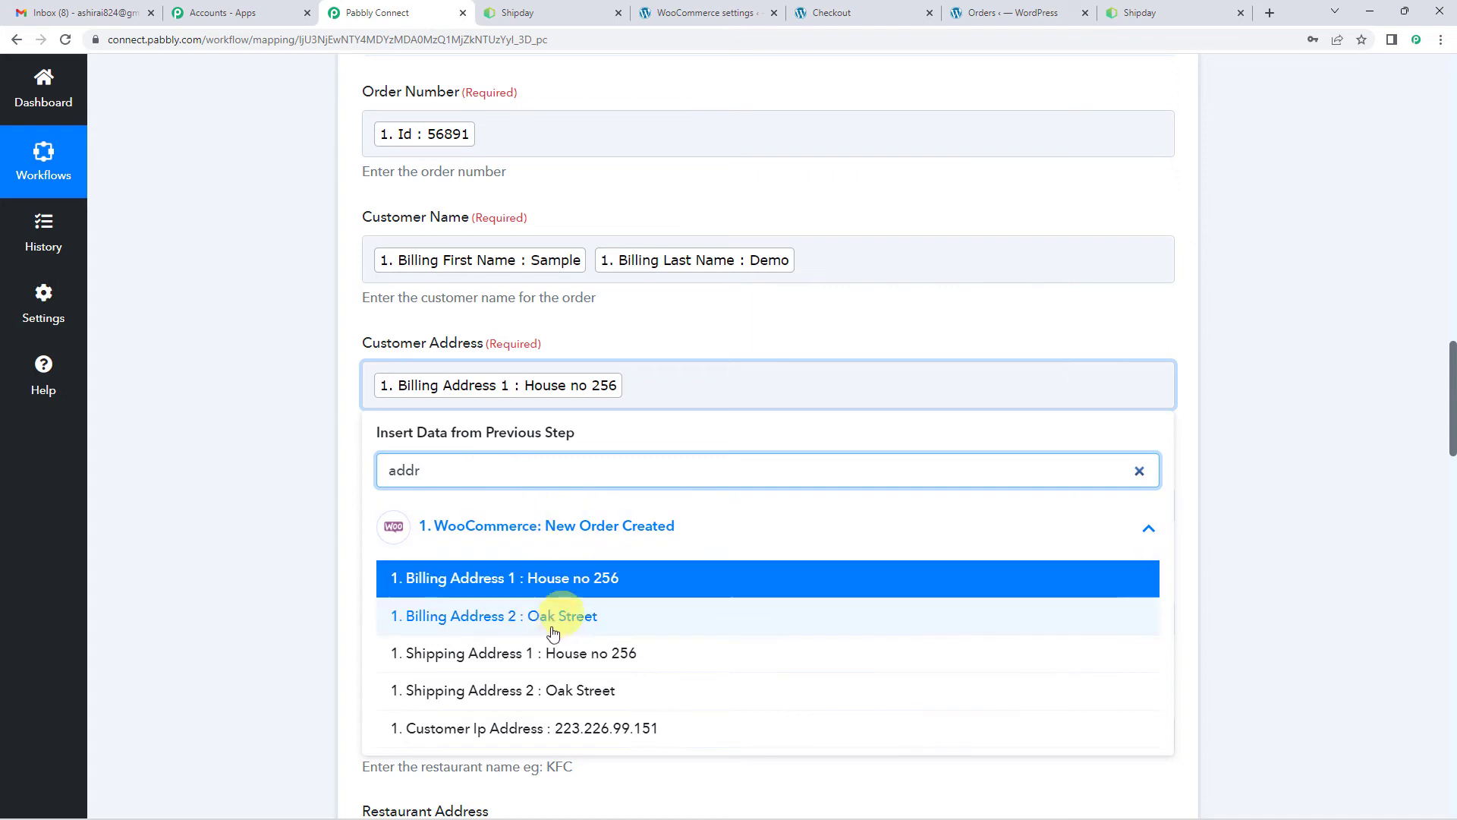
left_click(562, 618)
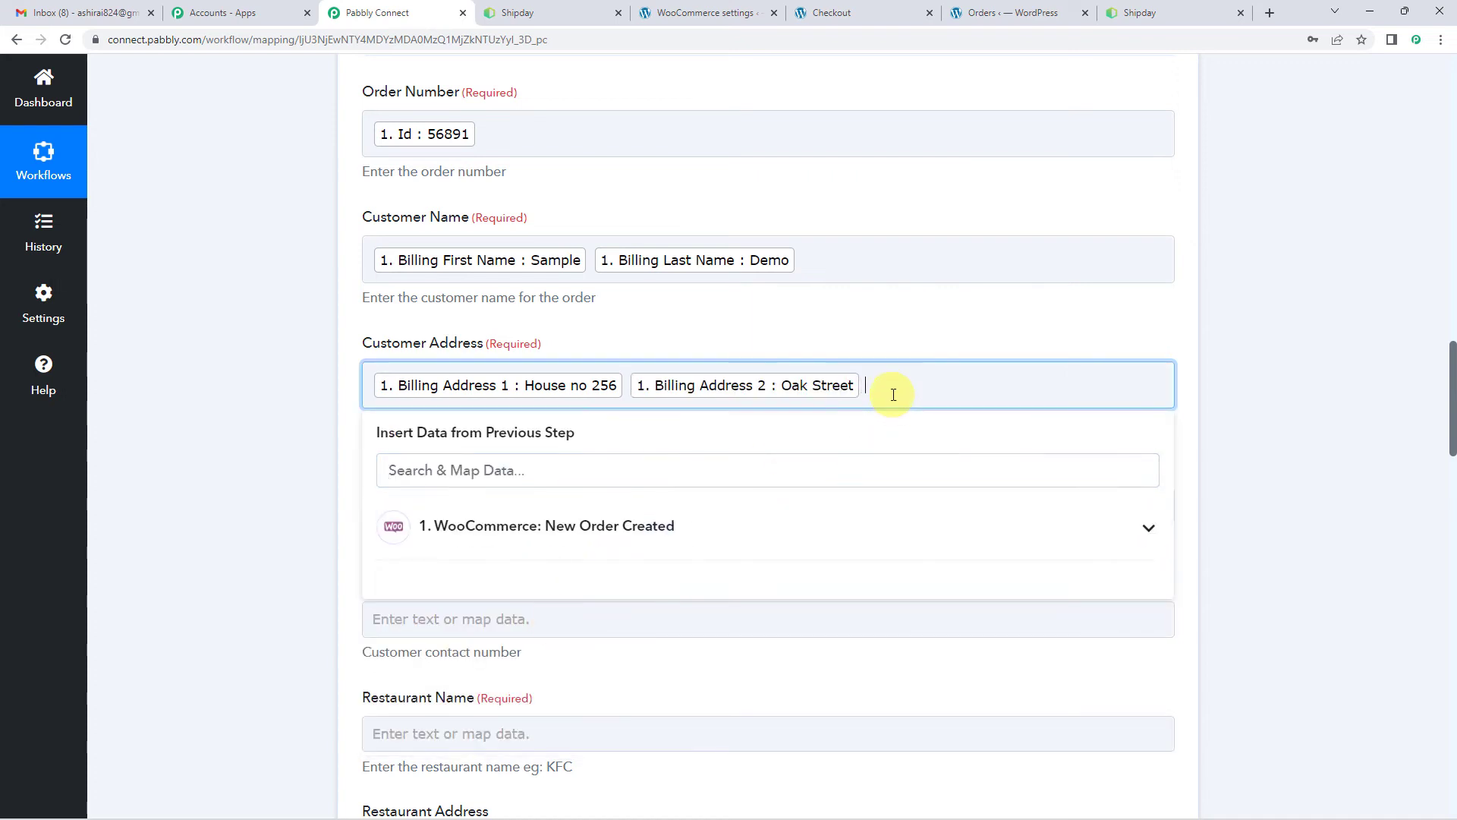
Step: Append Billing City to the Customer Address field
left_click(654, 523)
left_click(668, 476)
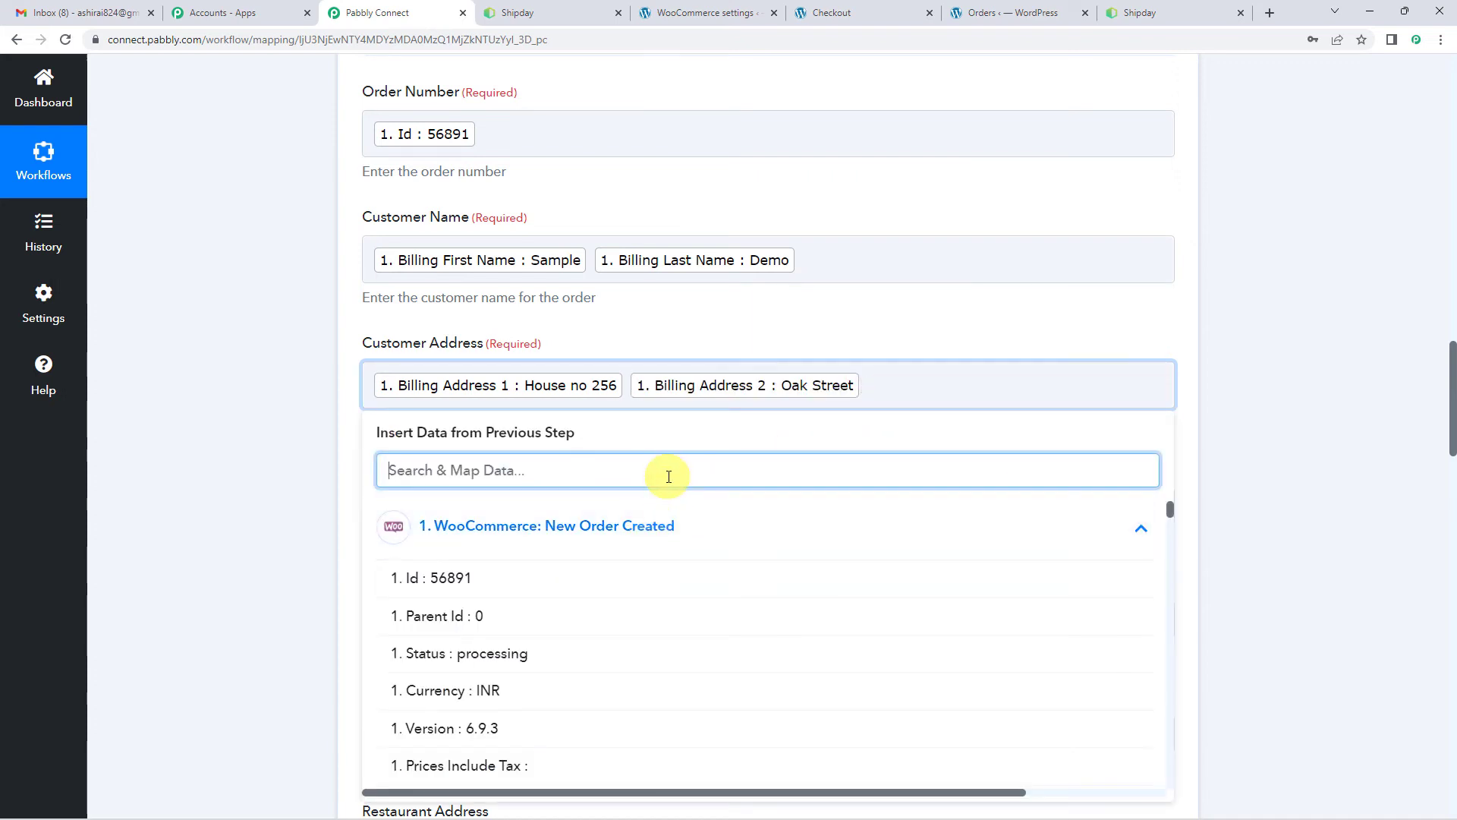
type("ci")
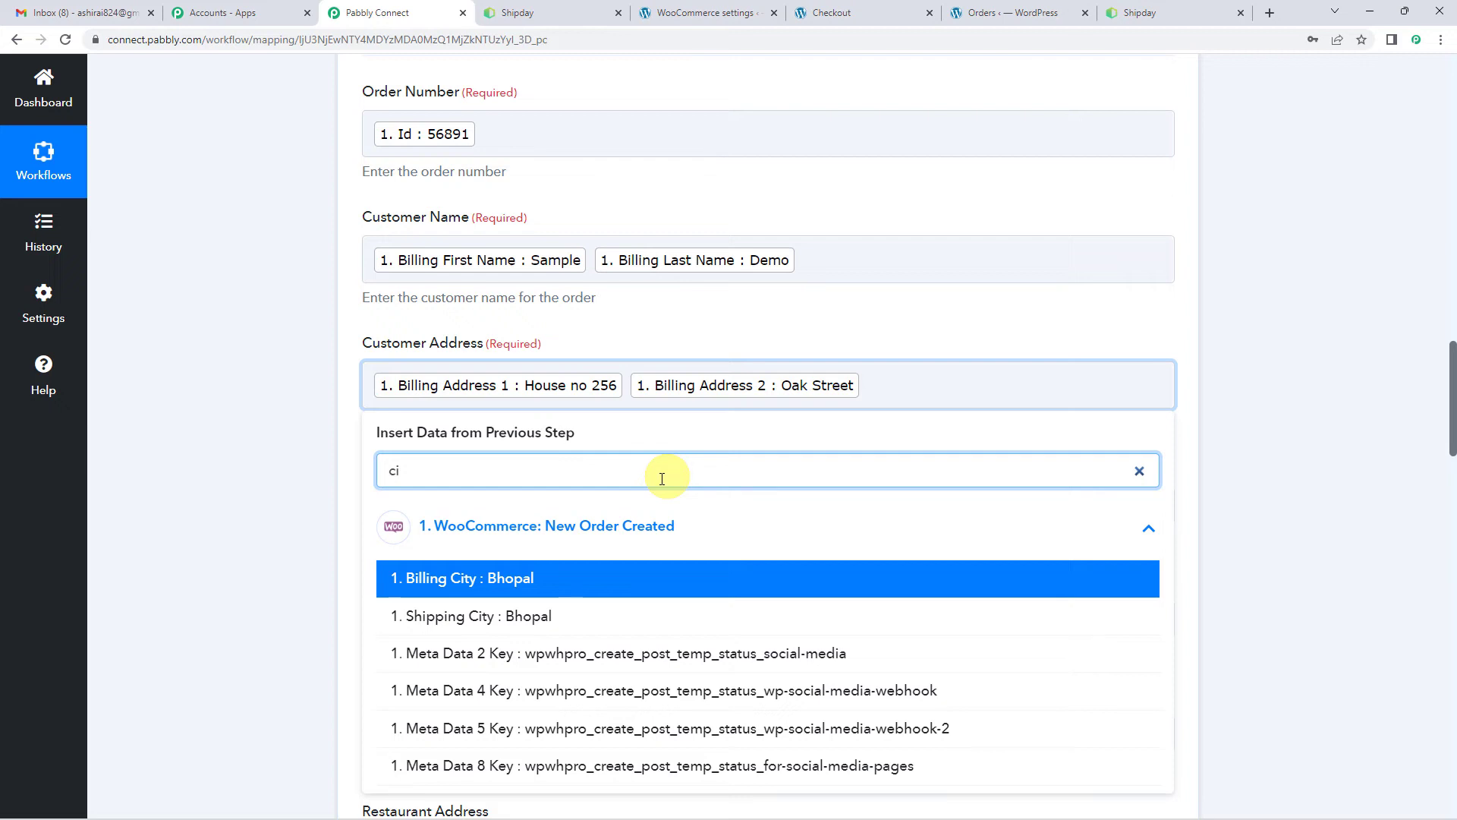
left_click(516, 578)
left_click(225, 433)
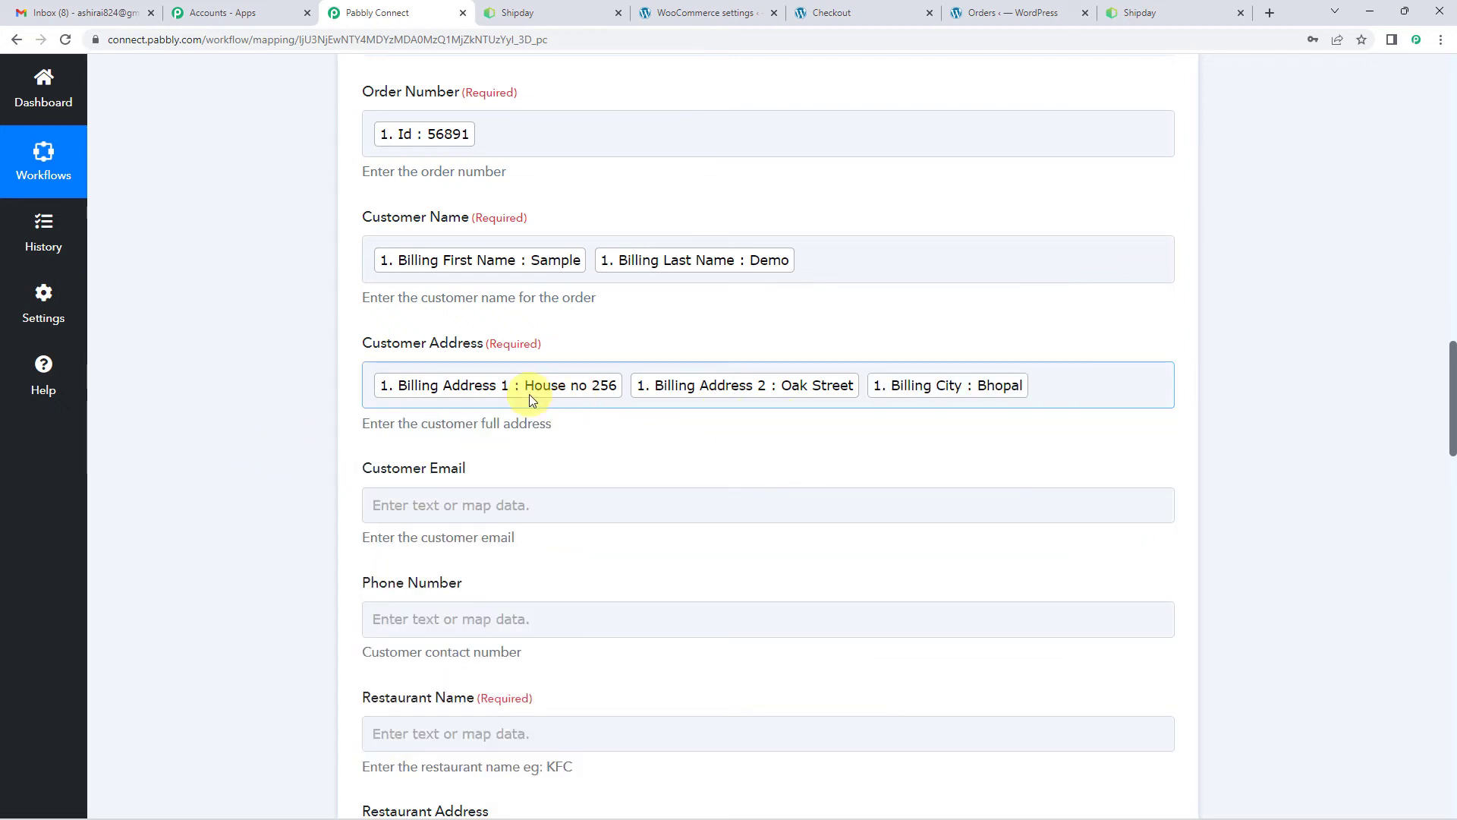
scroll(530, 394, "down", 2)
Step: Map Billing Email into the Customer Email field
left_click(521, 351)
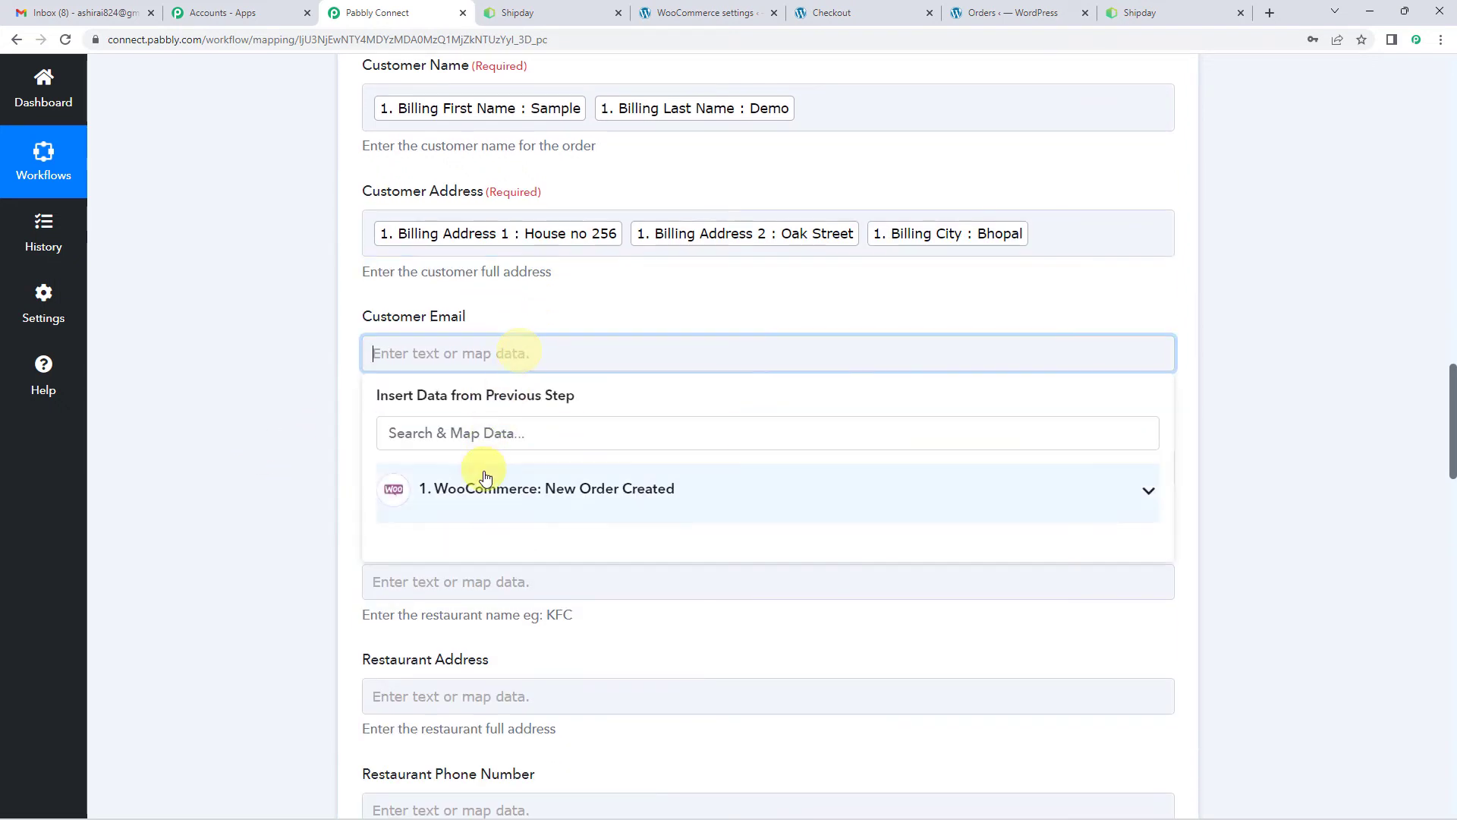
left_click(503, 474)
type("email")
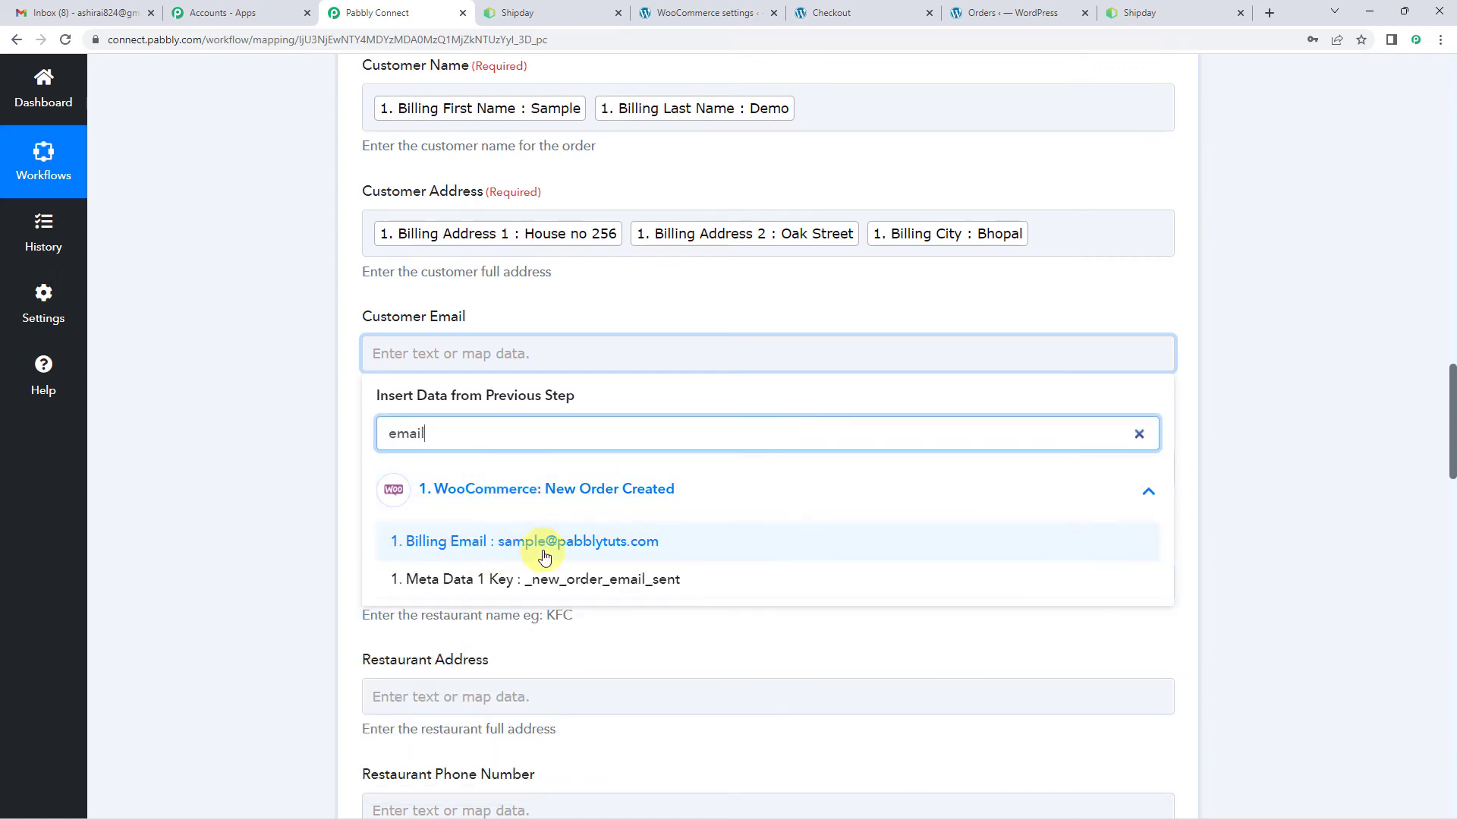
left_click(572, 554)
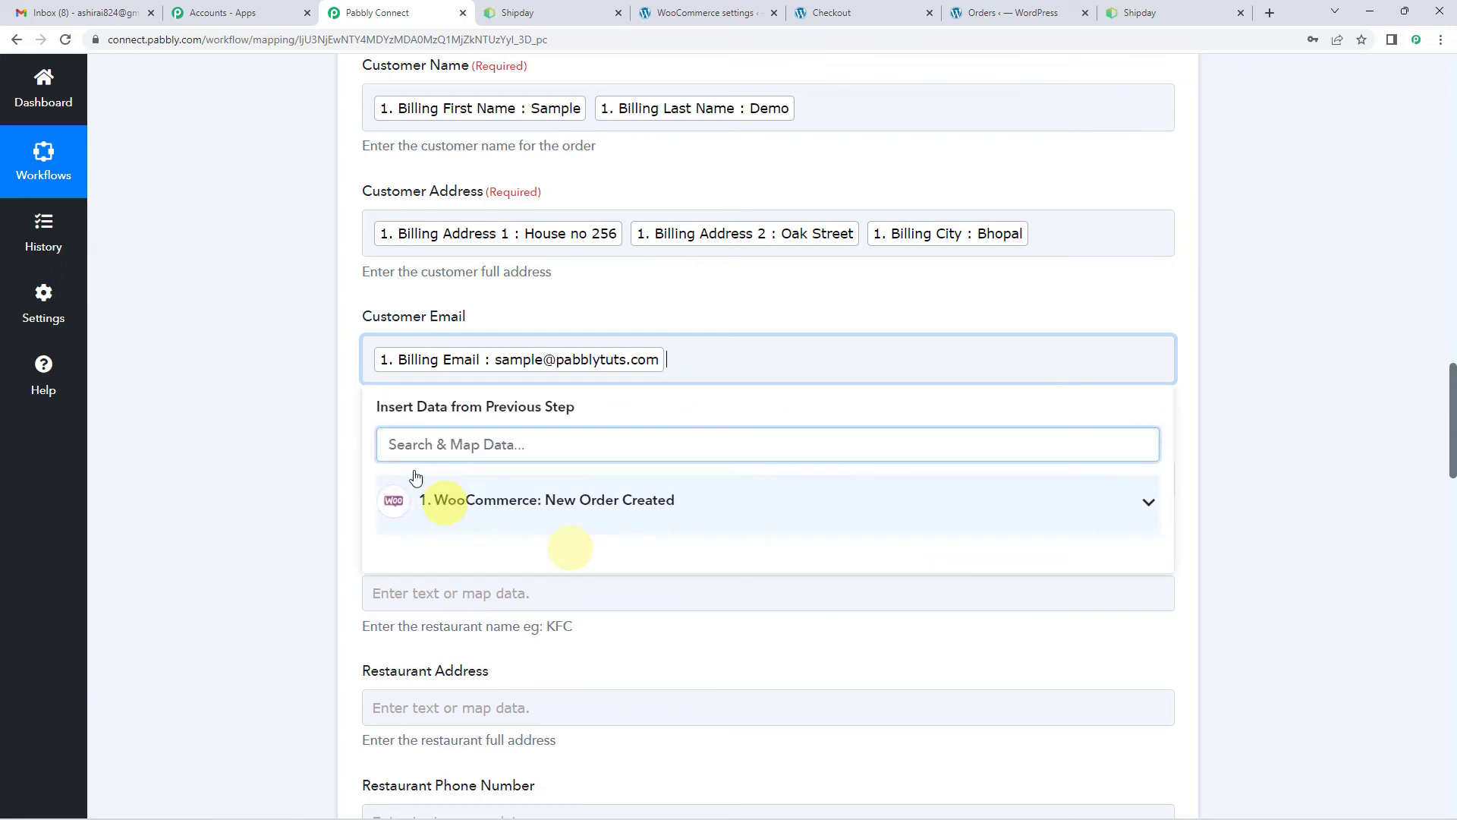
left_click(357, 405)
scroll(356, 405, "down", 3)
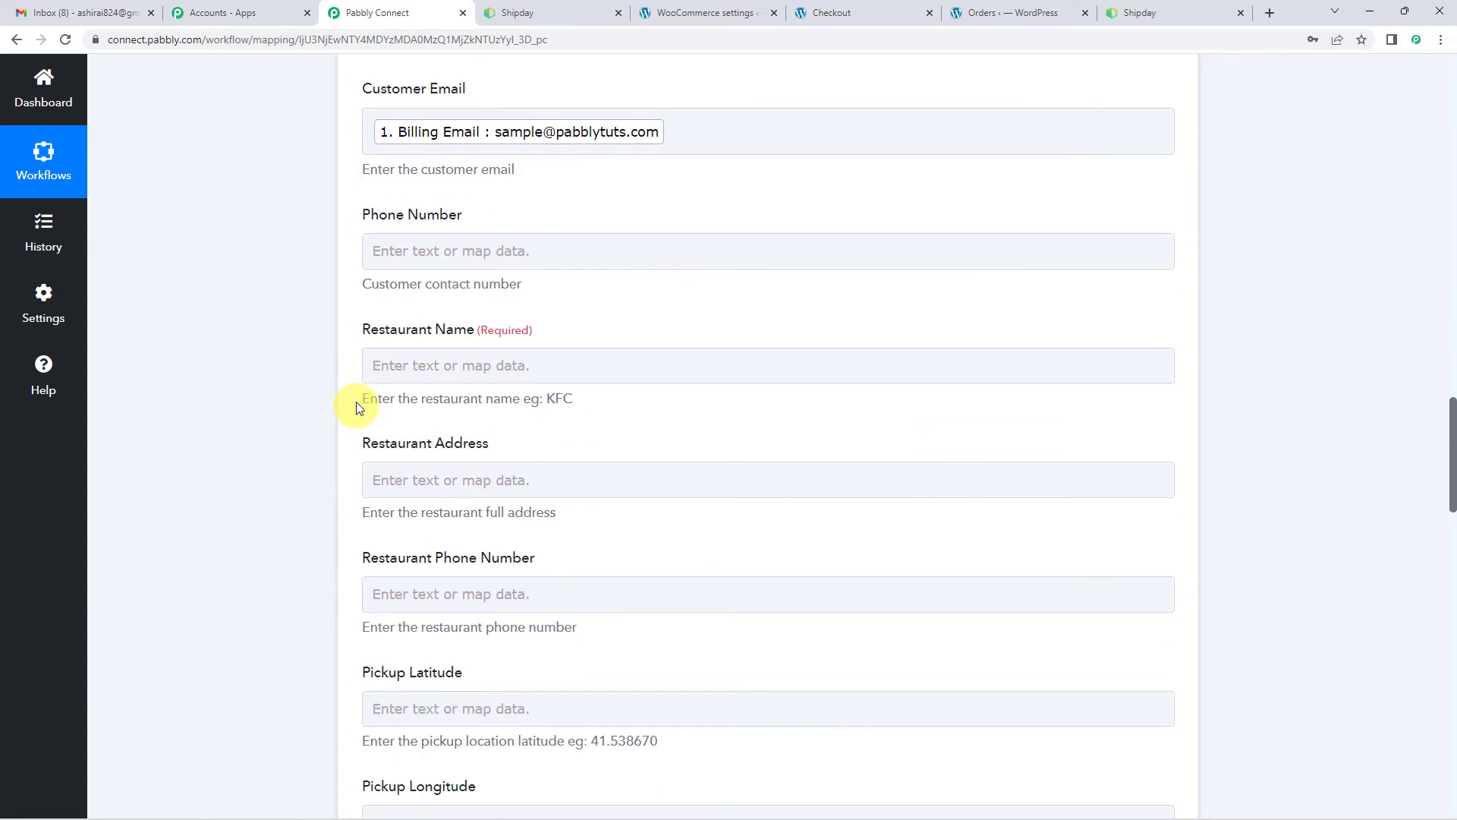
Step: Map Billing Phone into the Phone Number field
left_click(411, 255)
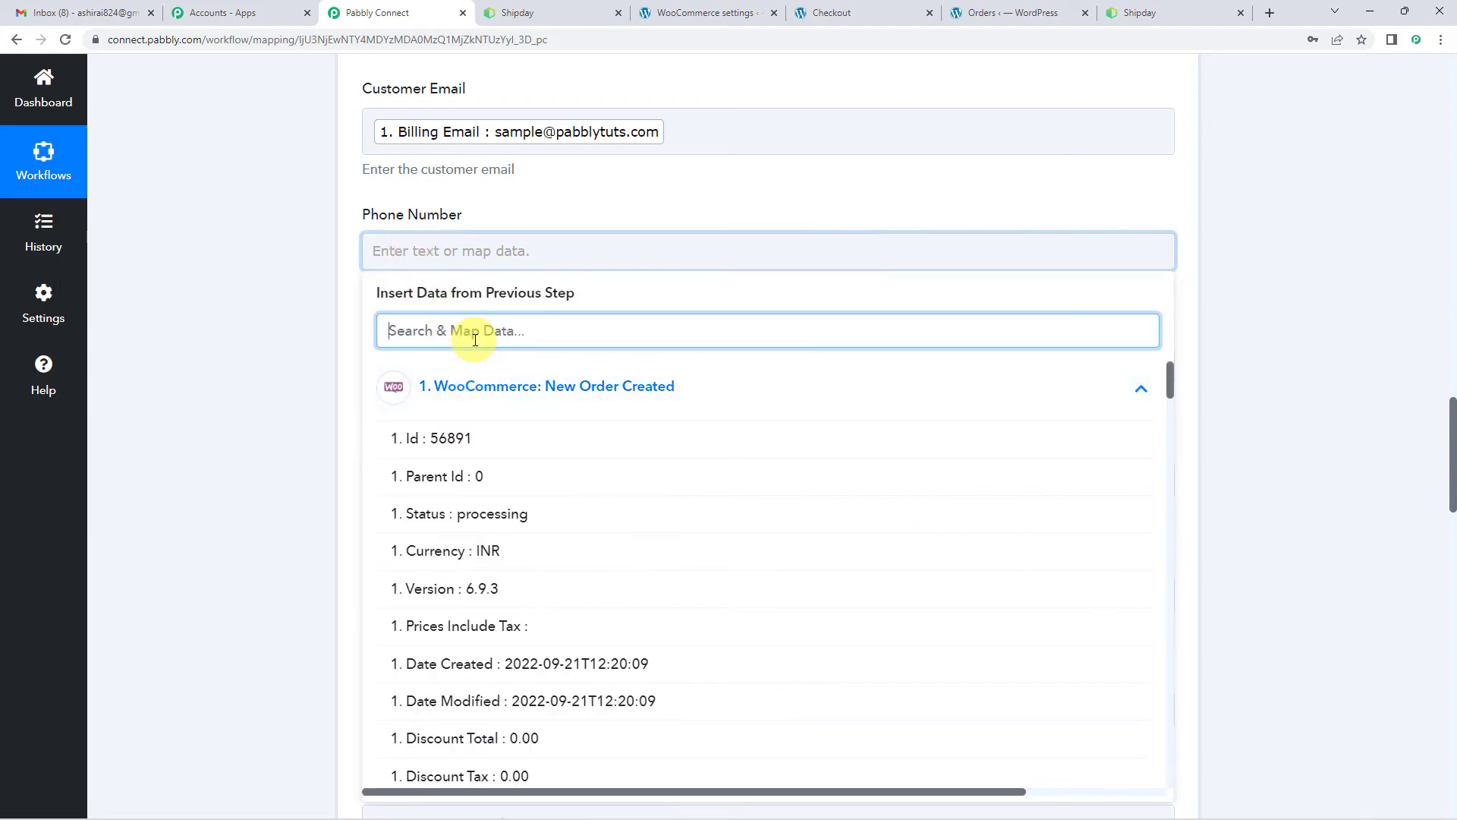
type("pho")
left_click(510, 441)
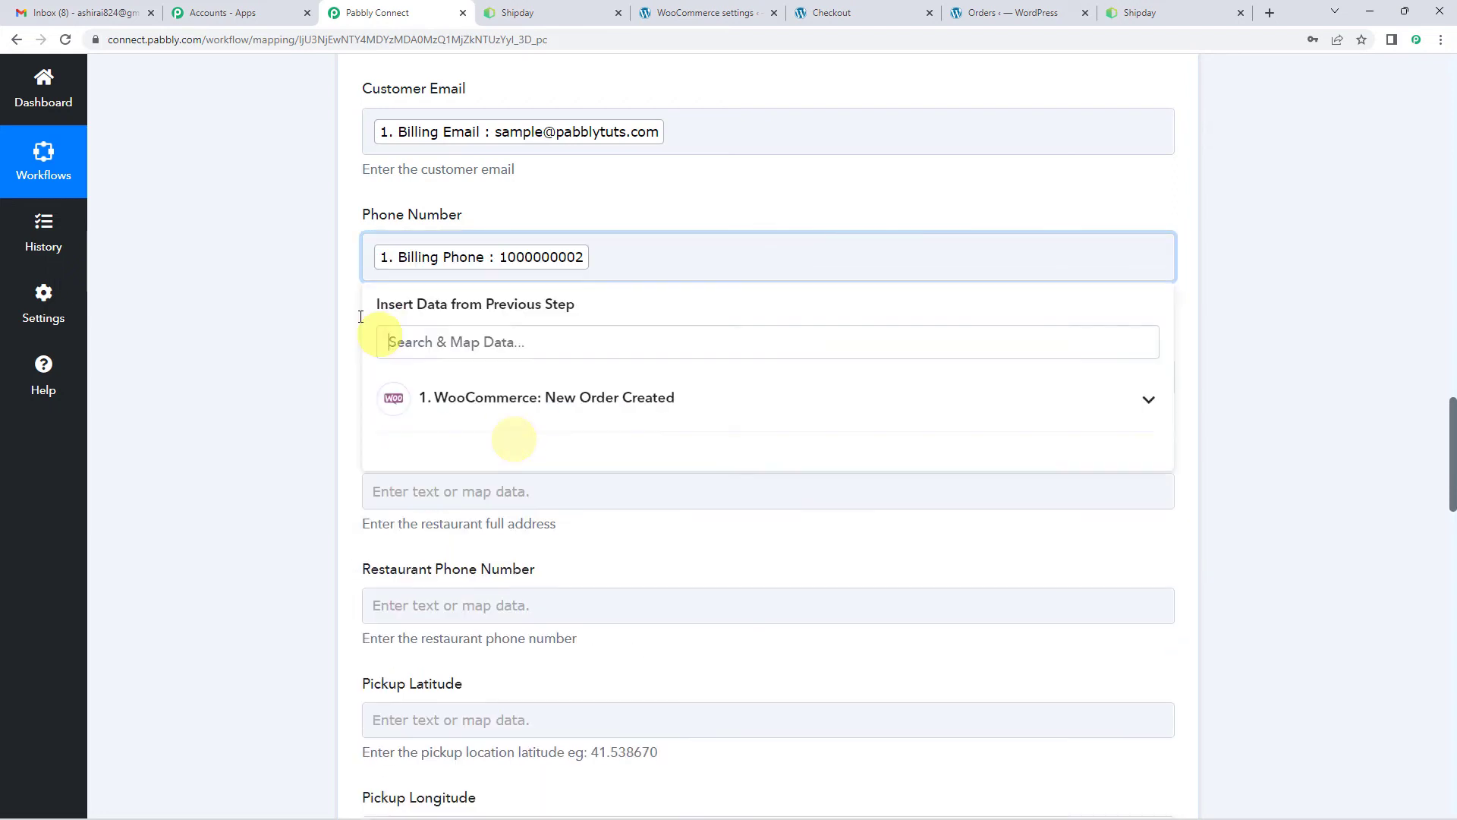
left_click(343, 280)
scroll(344, 285, "down", 2)
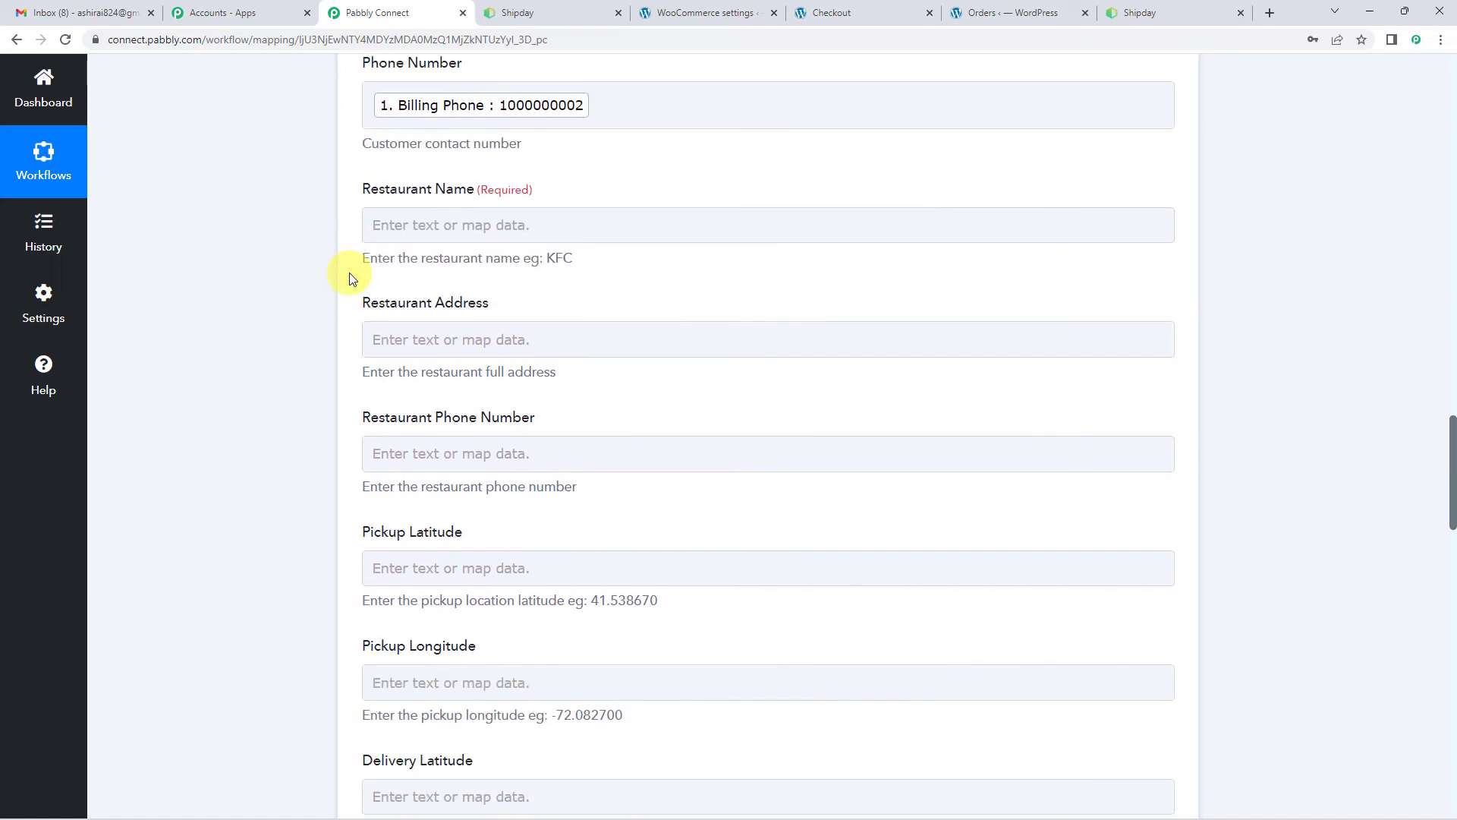
Step: Enter 'Pizza Hut' as the Restaurant Name for the Shipday order
left_click(403, 225)
left_click(246, 414)
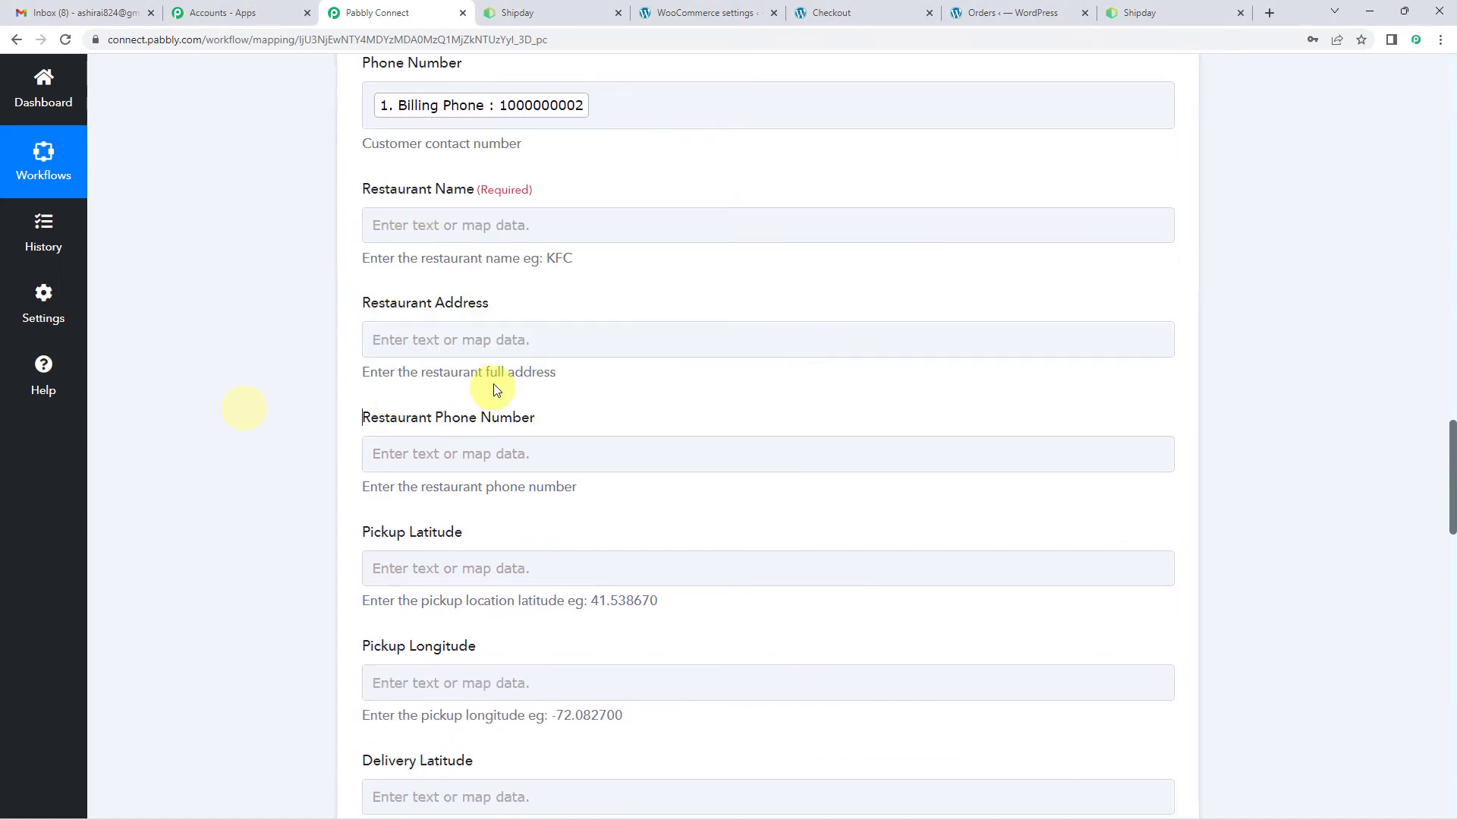
left_click(466, 225)
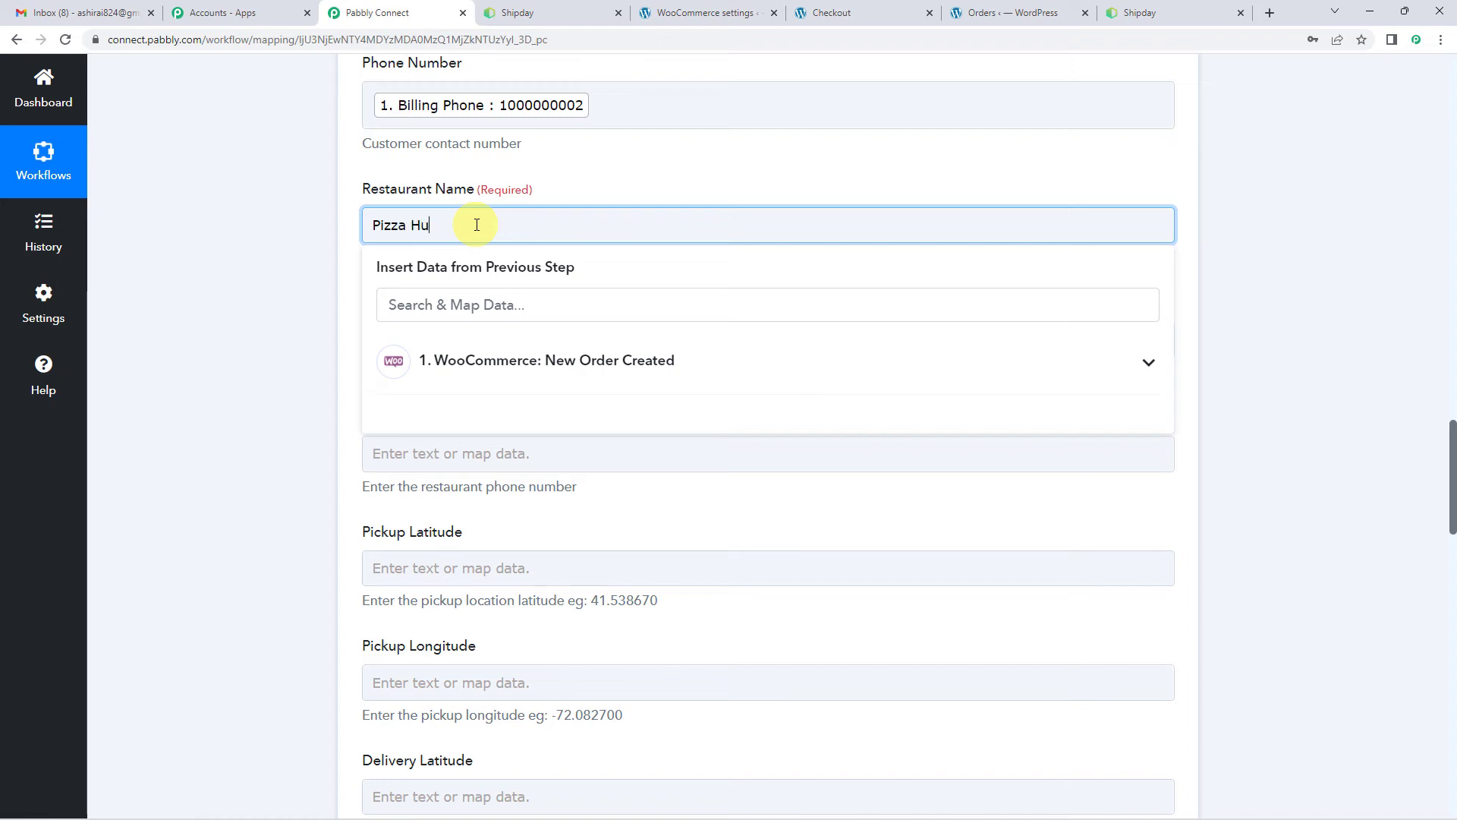
left_click(299, 231)
scroll(299, 231, "down", 2)
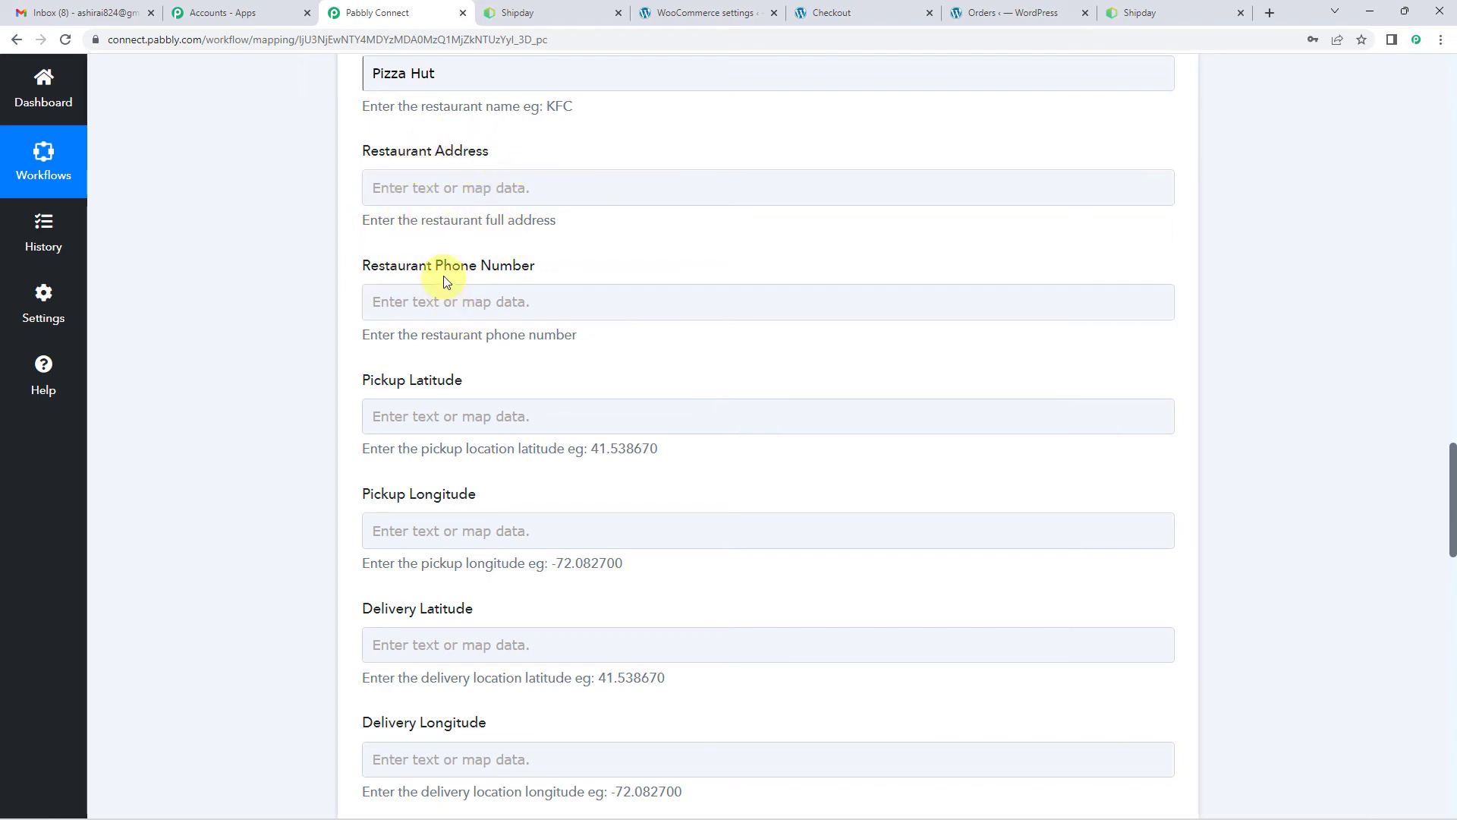
scroll(486, 318, "down", 3)
Step: Map the WooCommerce order Total (400.00) into Total Order Cost
scroll(481, 334, "down", 5)
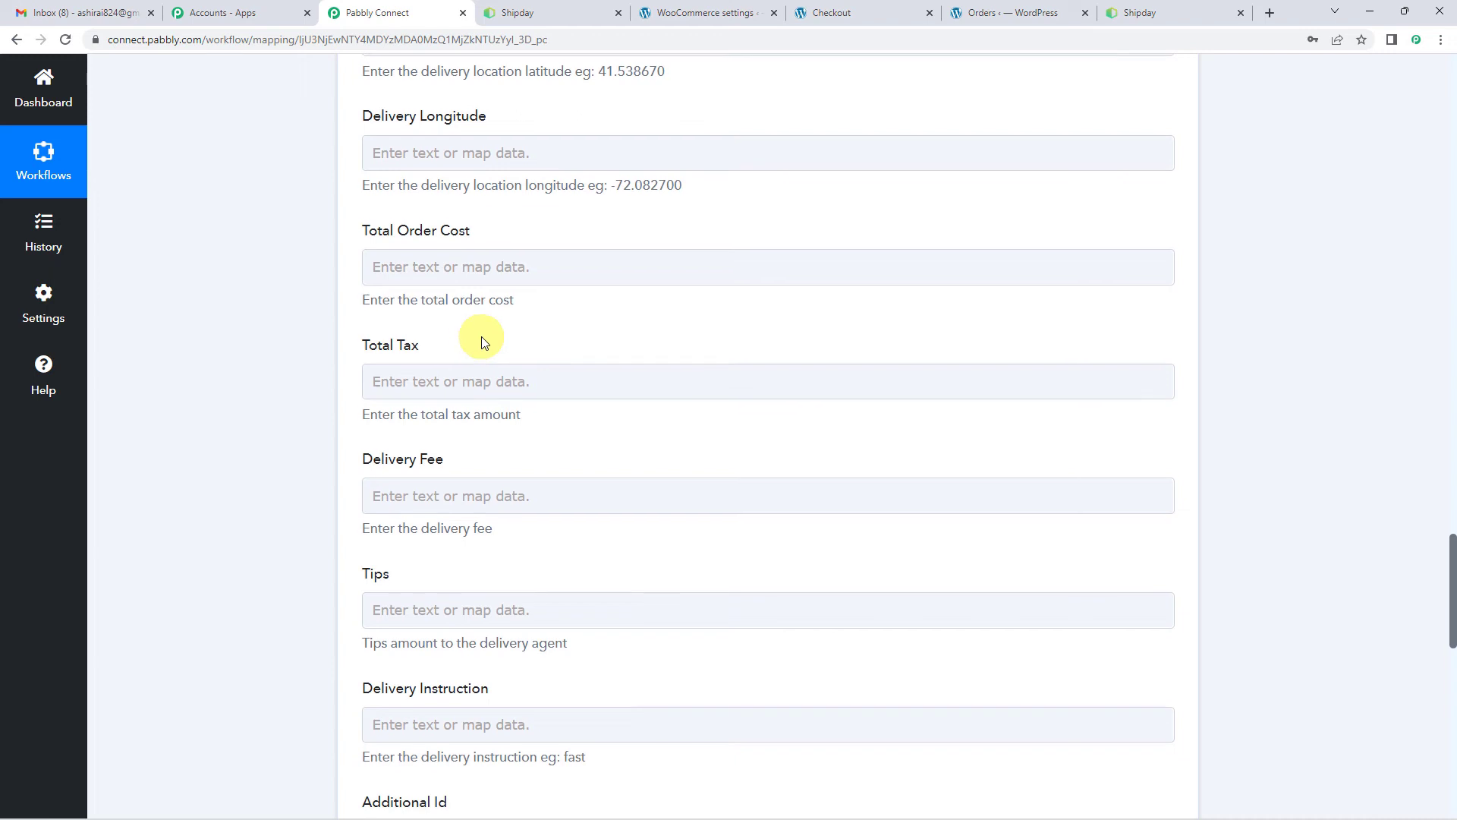
scroll(482, 336, "up", 4)
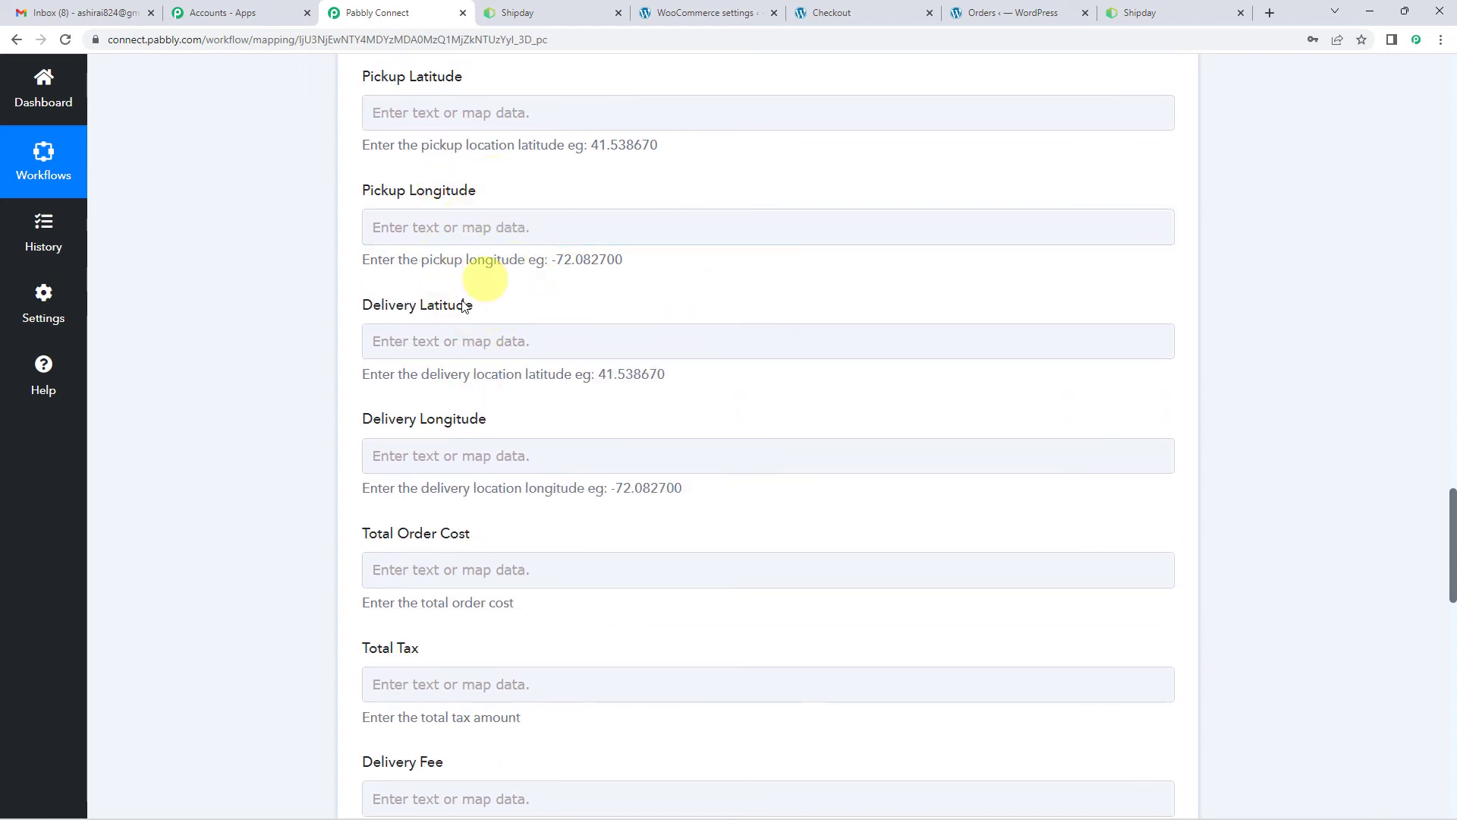
scroll(564, 312, "down", 4)
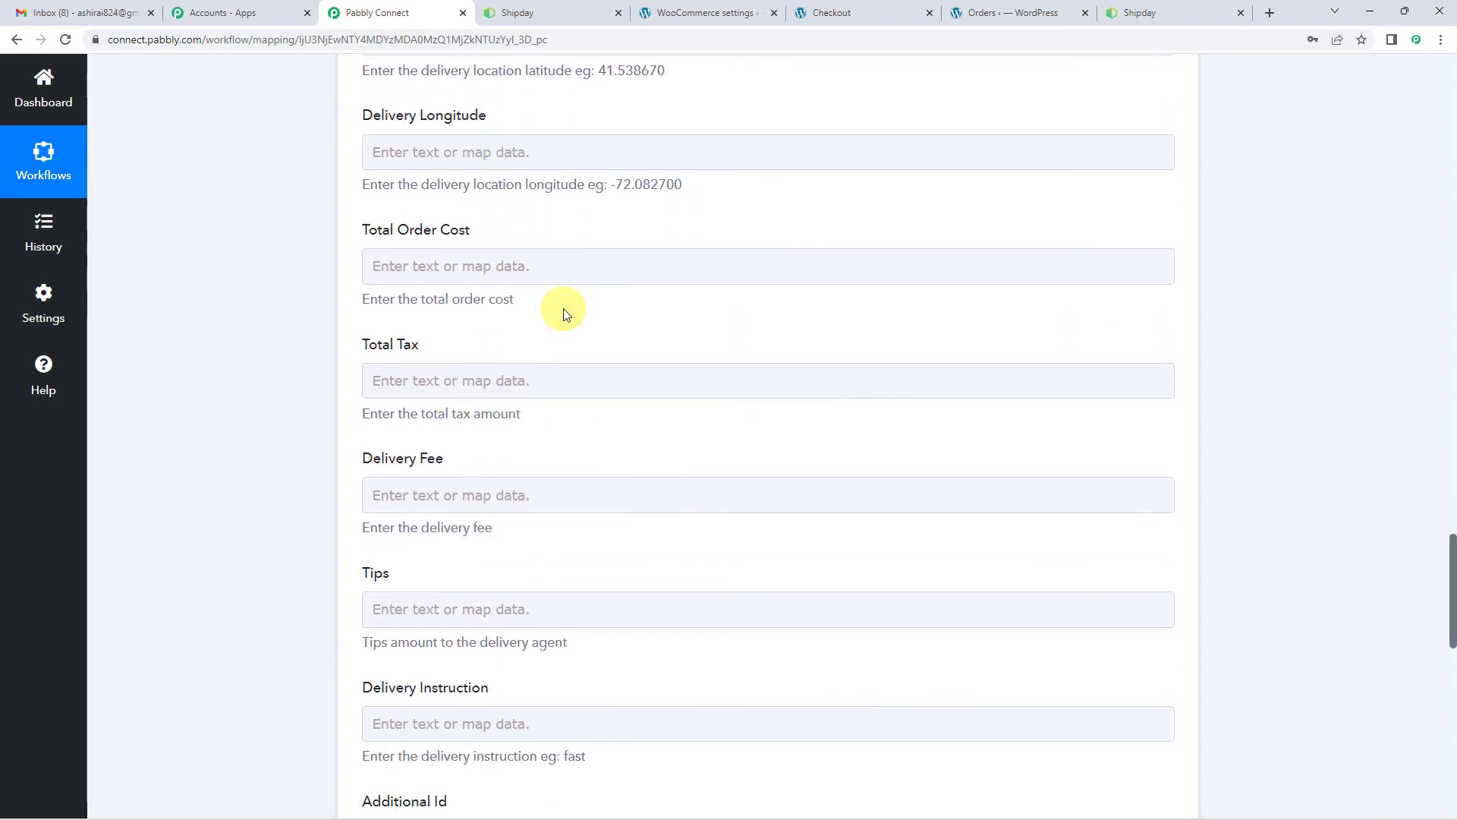
left_click(488, 262)
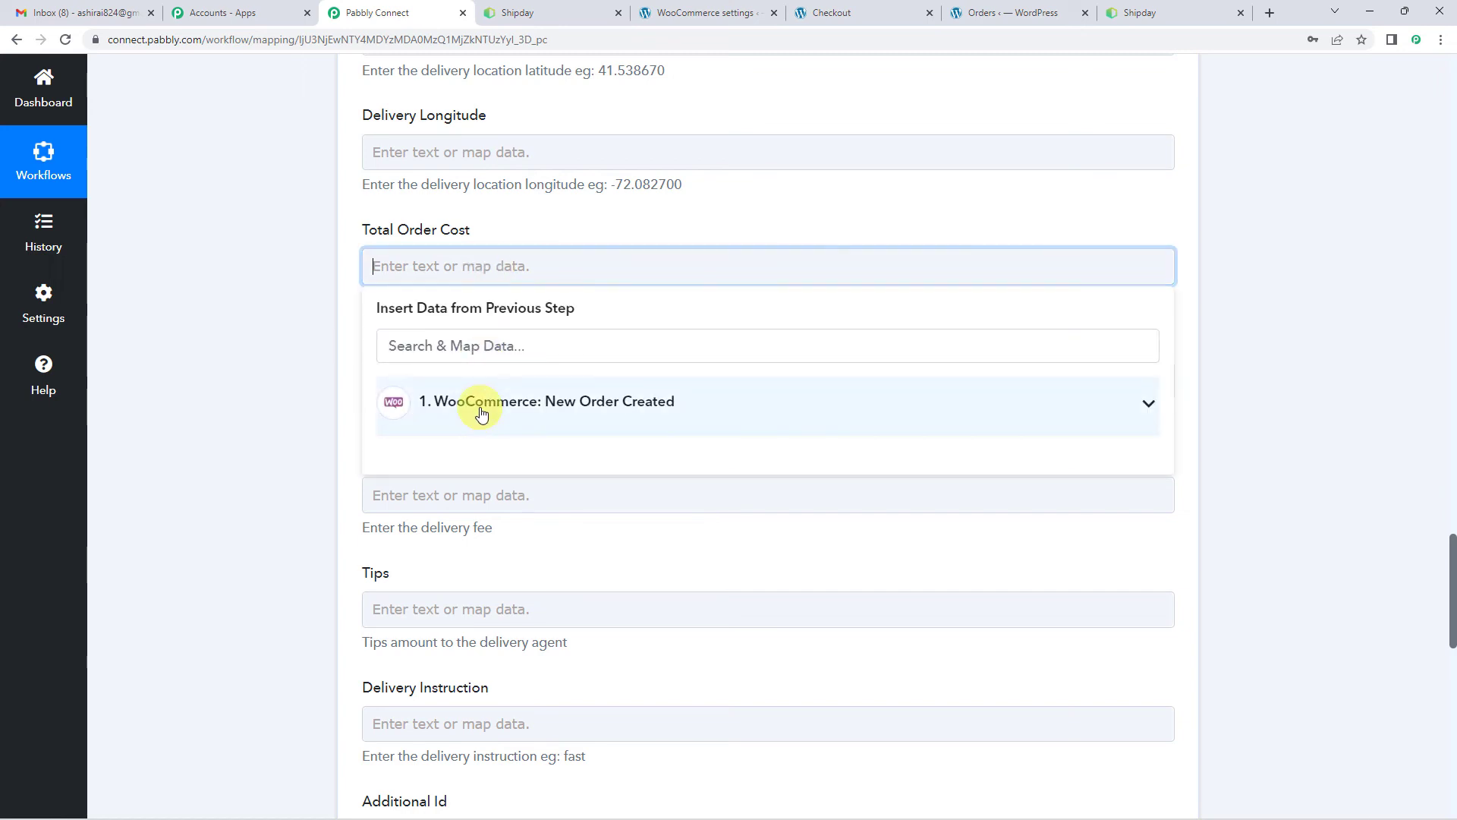
left_click(481, 413)
type("400")
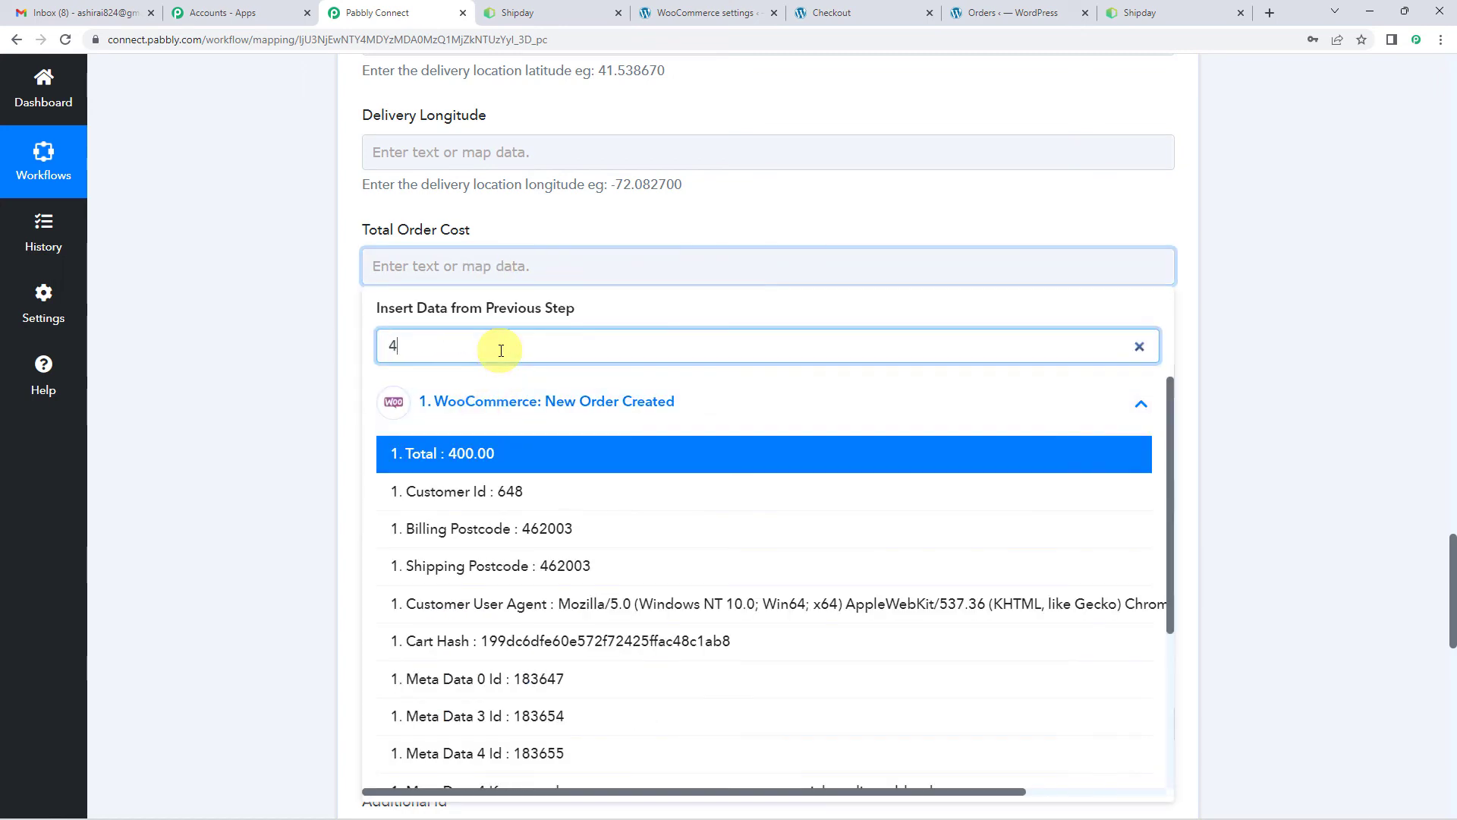
left_click(472, 454)
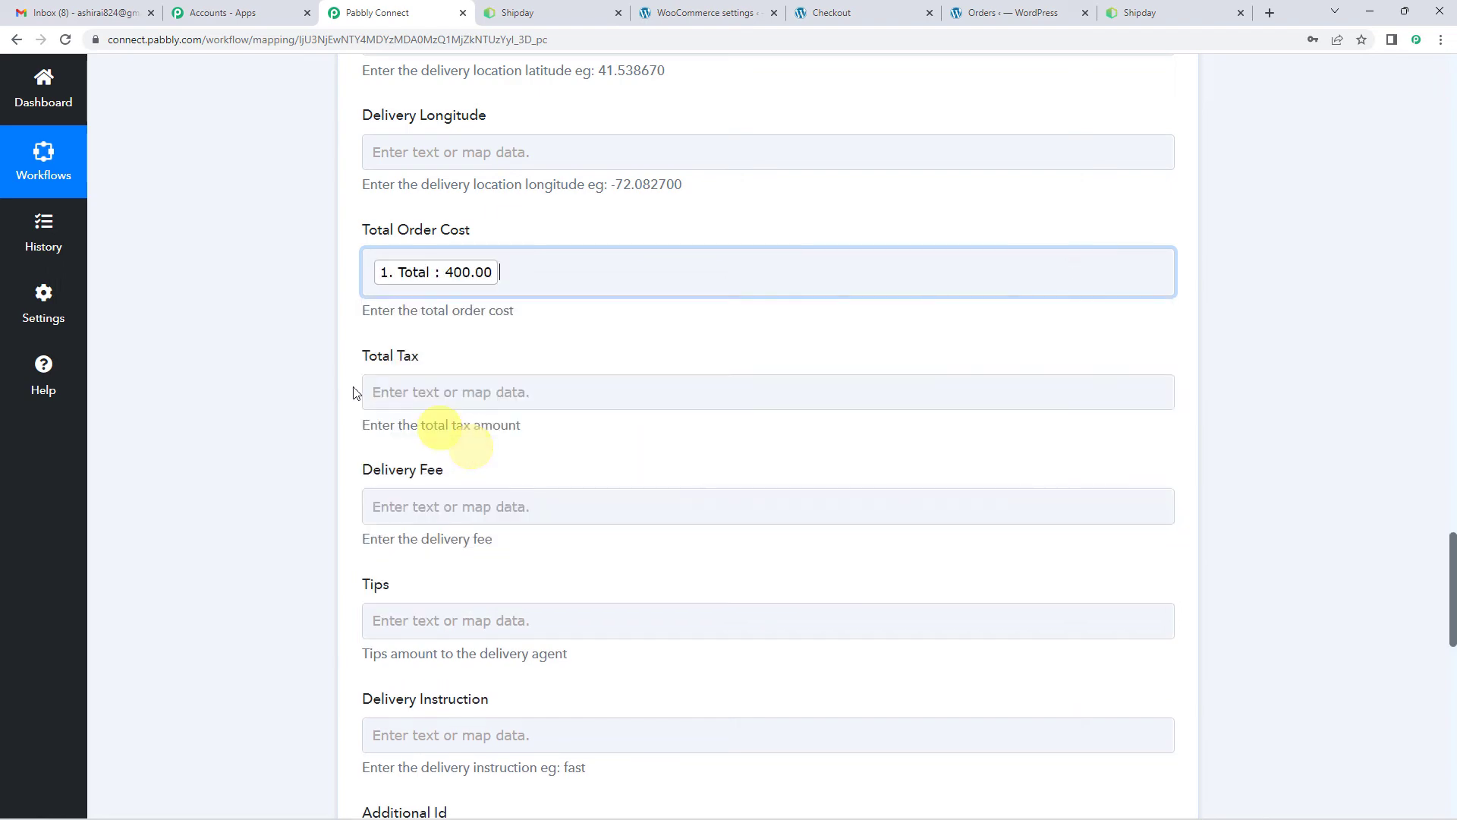
scroll(311, 362, "down", 9)
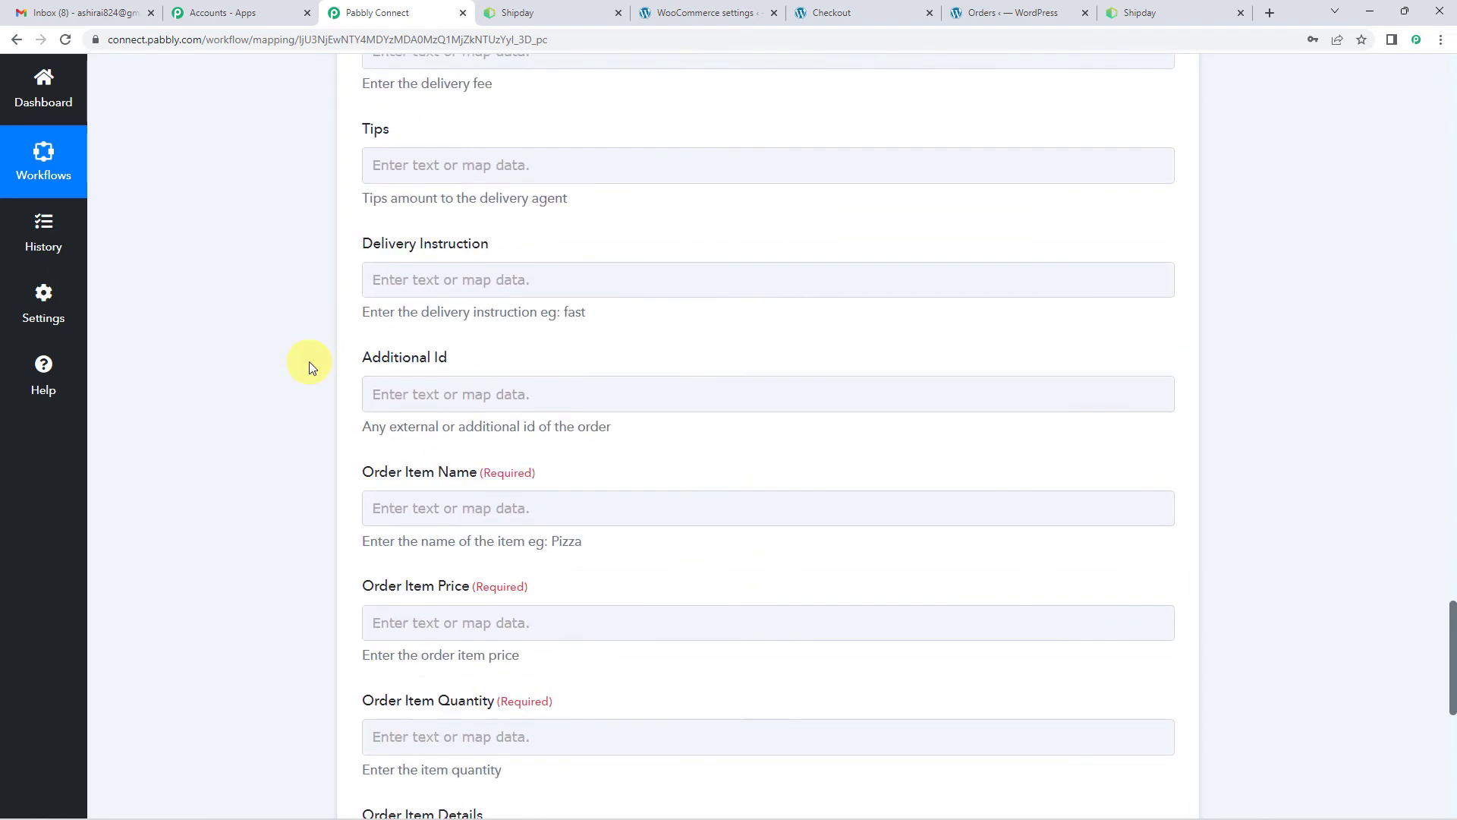
Step: Map Line Items 0 Name into Order Item Name
left_click(446, 282)
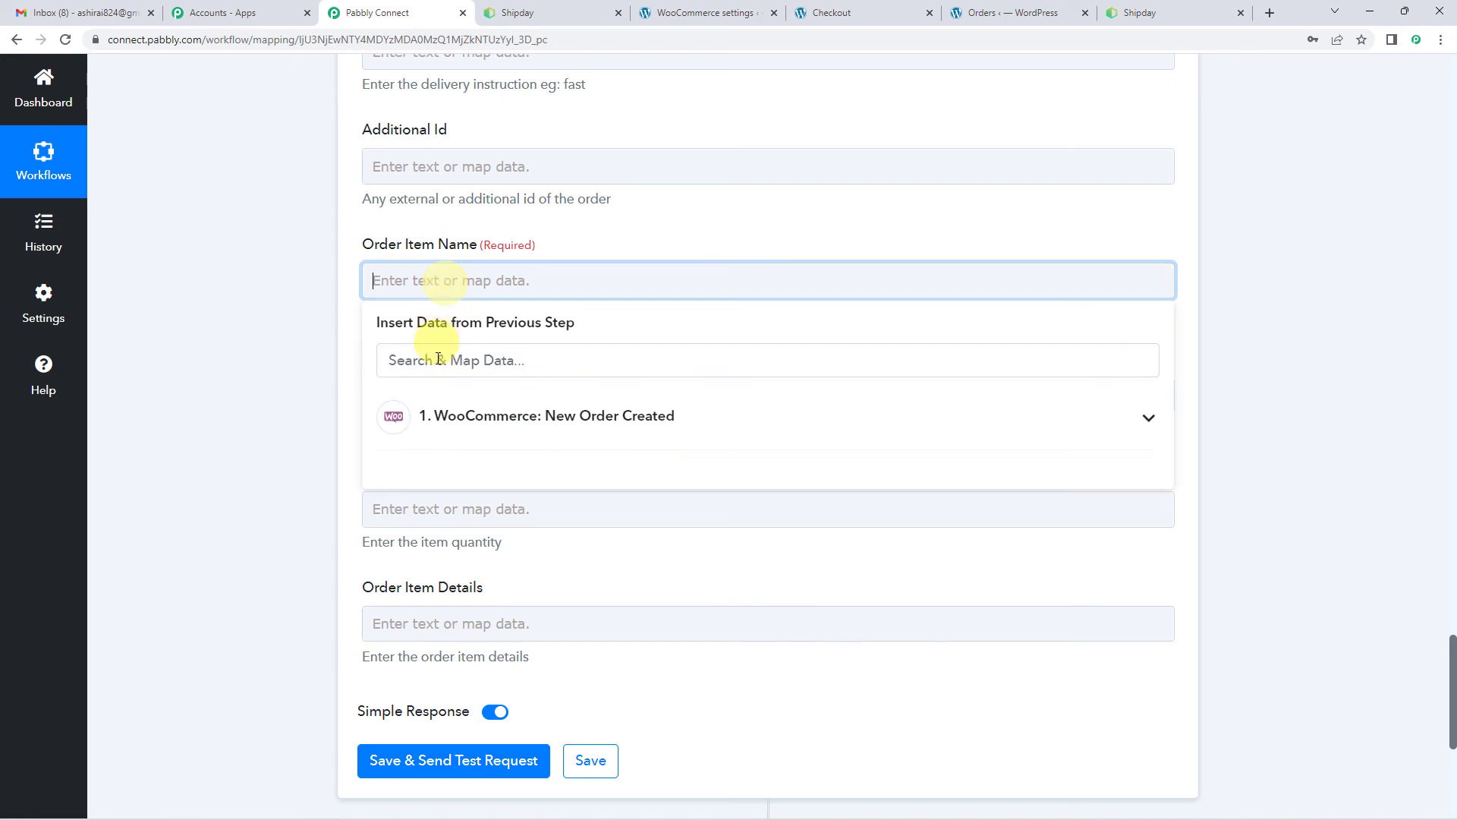
left_click(436, 416)
type("line")
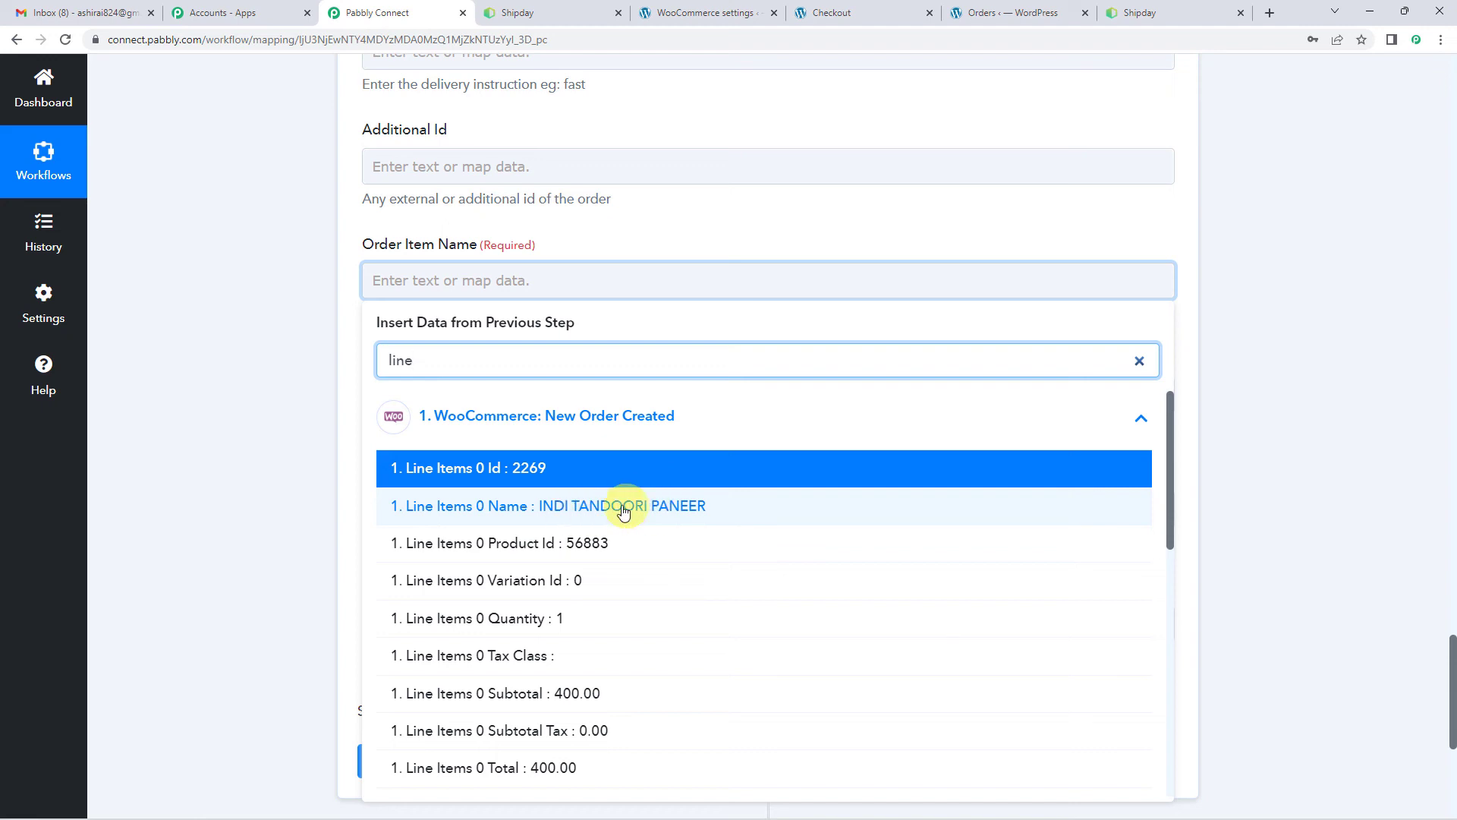
left_click(672, 513)
left_click(341, 348)
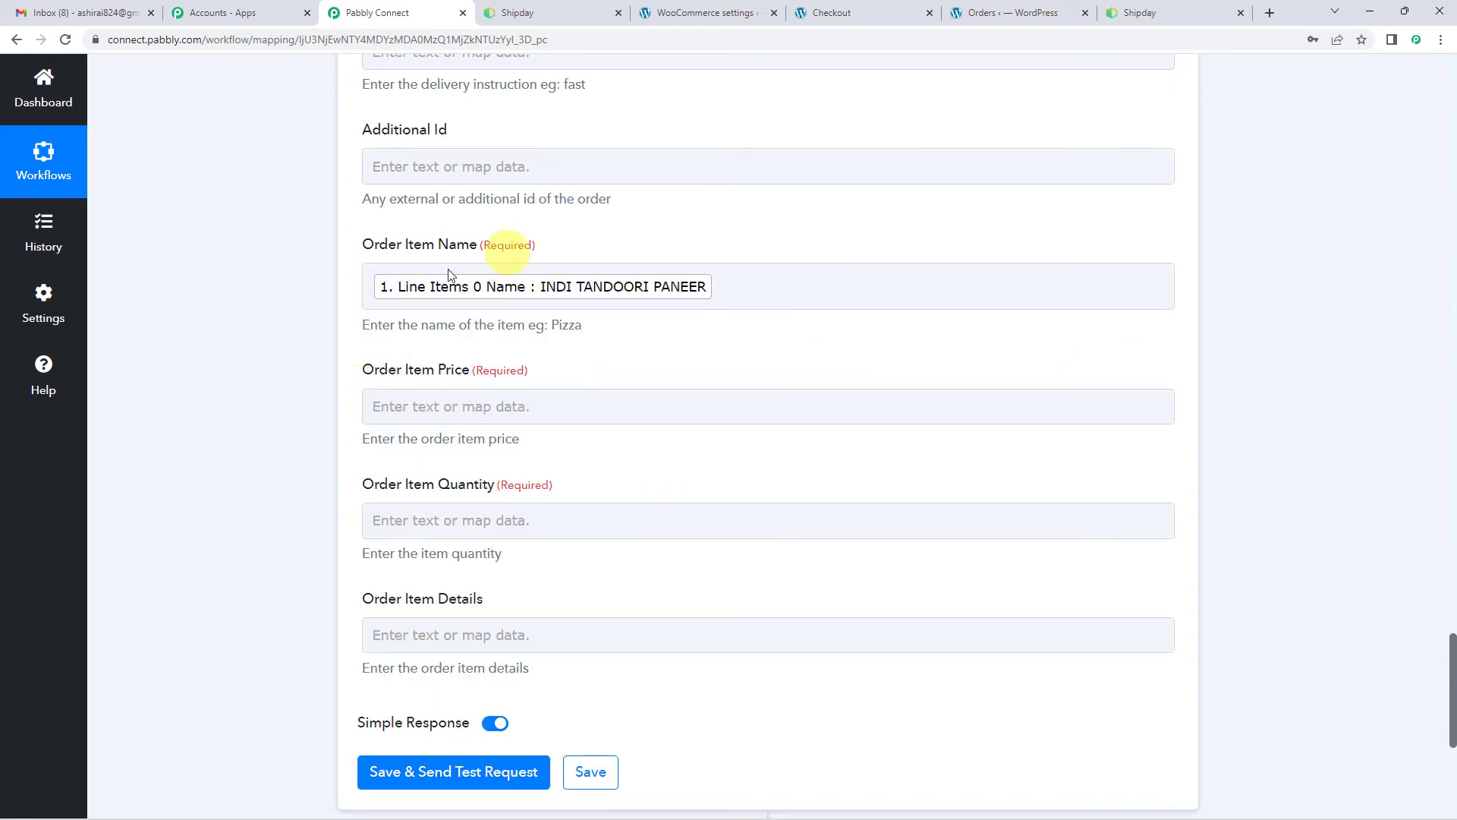
Step: Map Line Items 0 Price (400) into Order Item Price
left_click(438, 400)
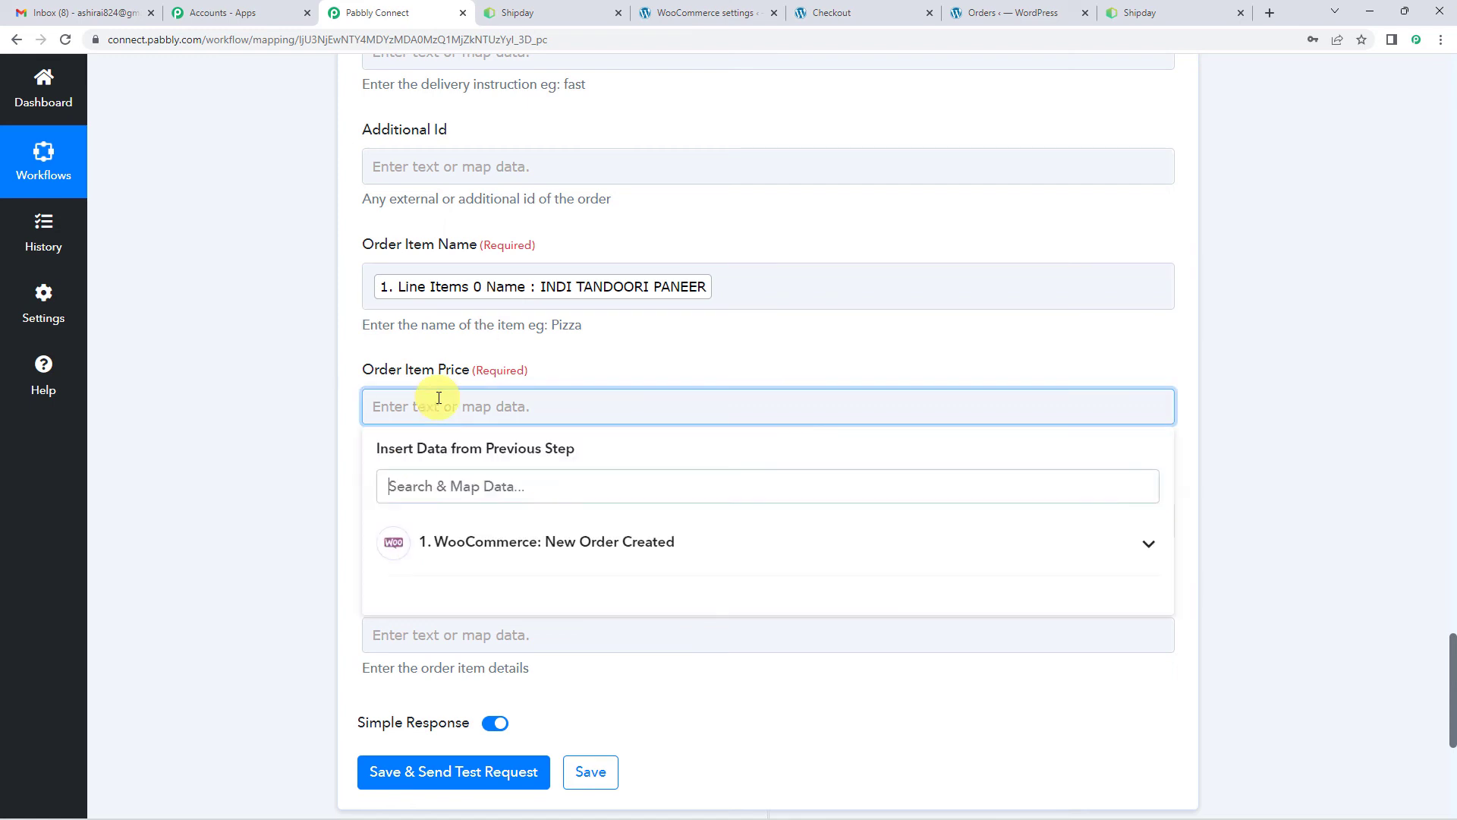
left_click(472, 545)
type("400")
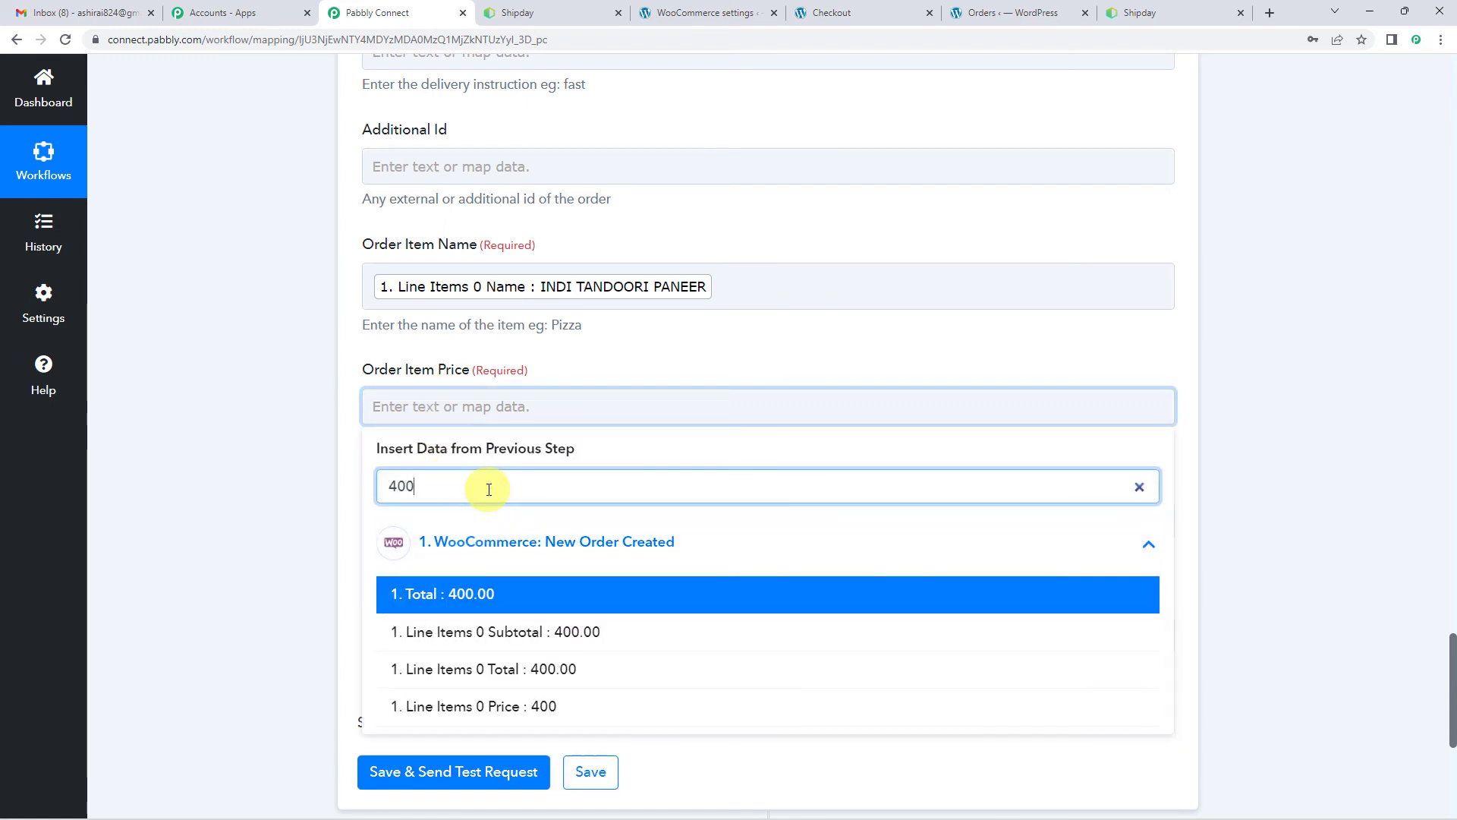
left_click(477, 704)
left_click(356, 418)
scroll(408, 395, "down", 2)
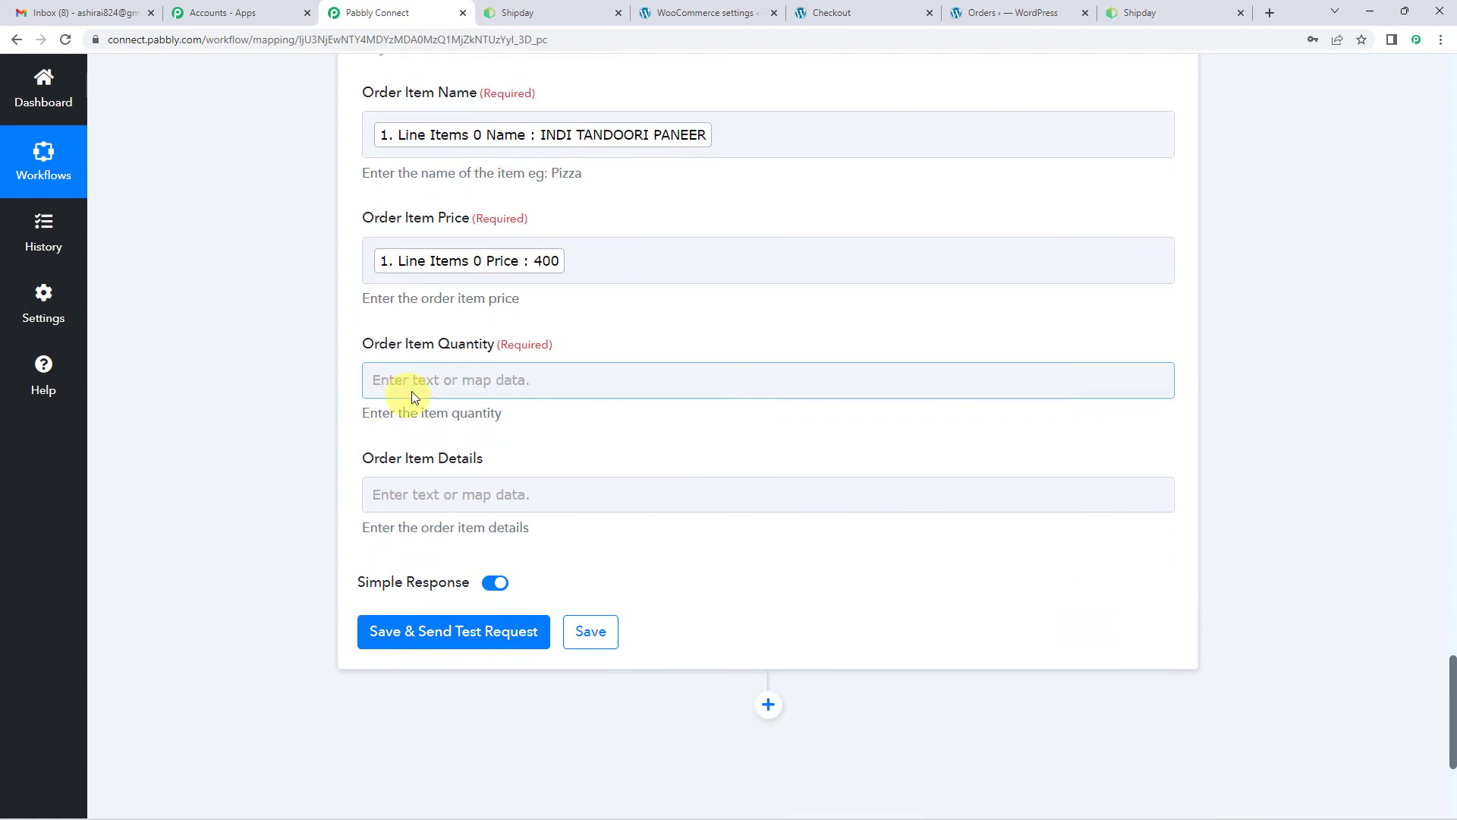
Step: Map Line Items 0 Quantity (1) into Order Item Quantity
left_click(408, 393)
left_click(470, 516)
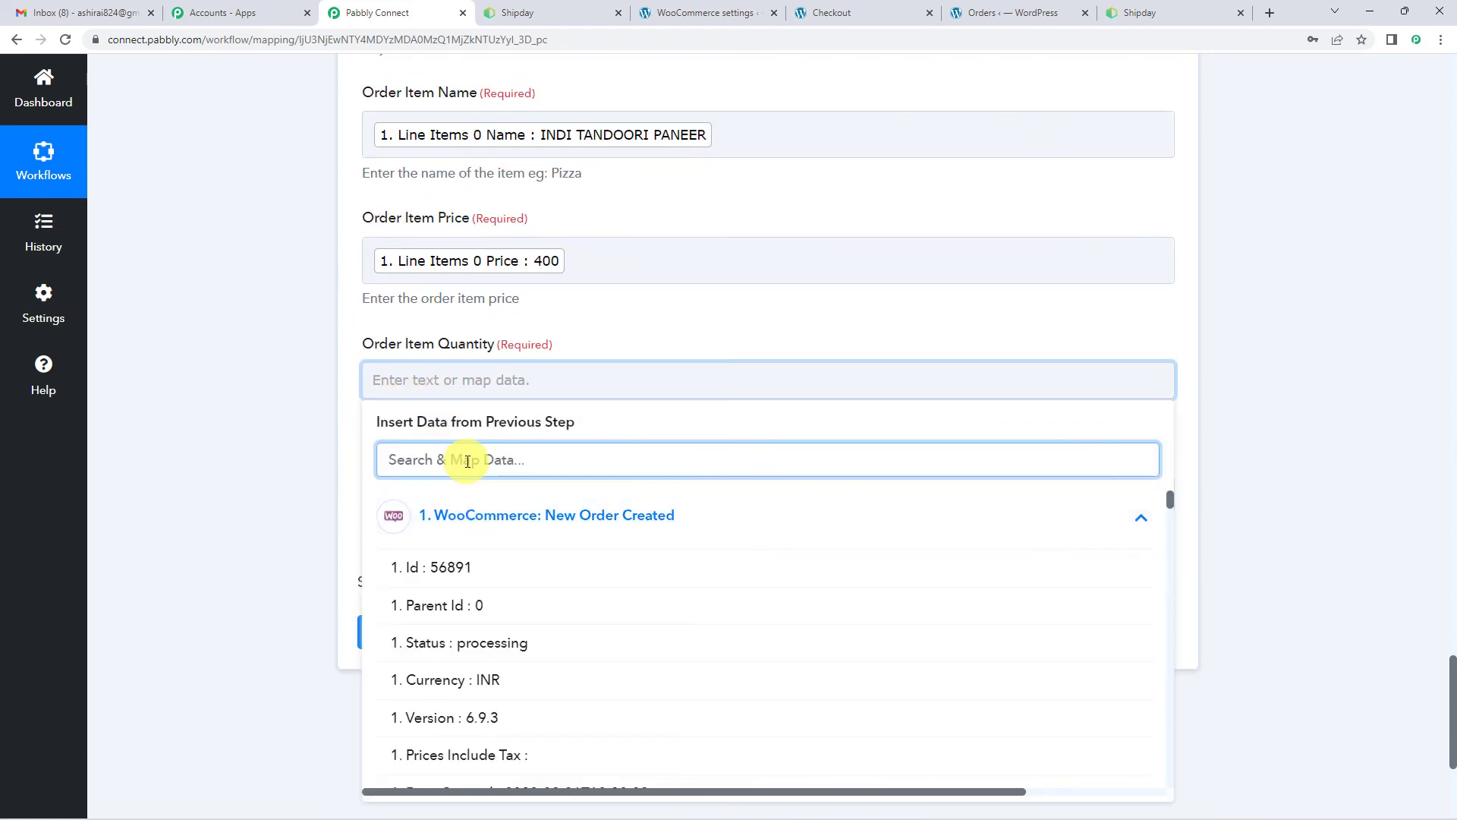
type("q")
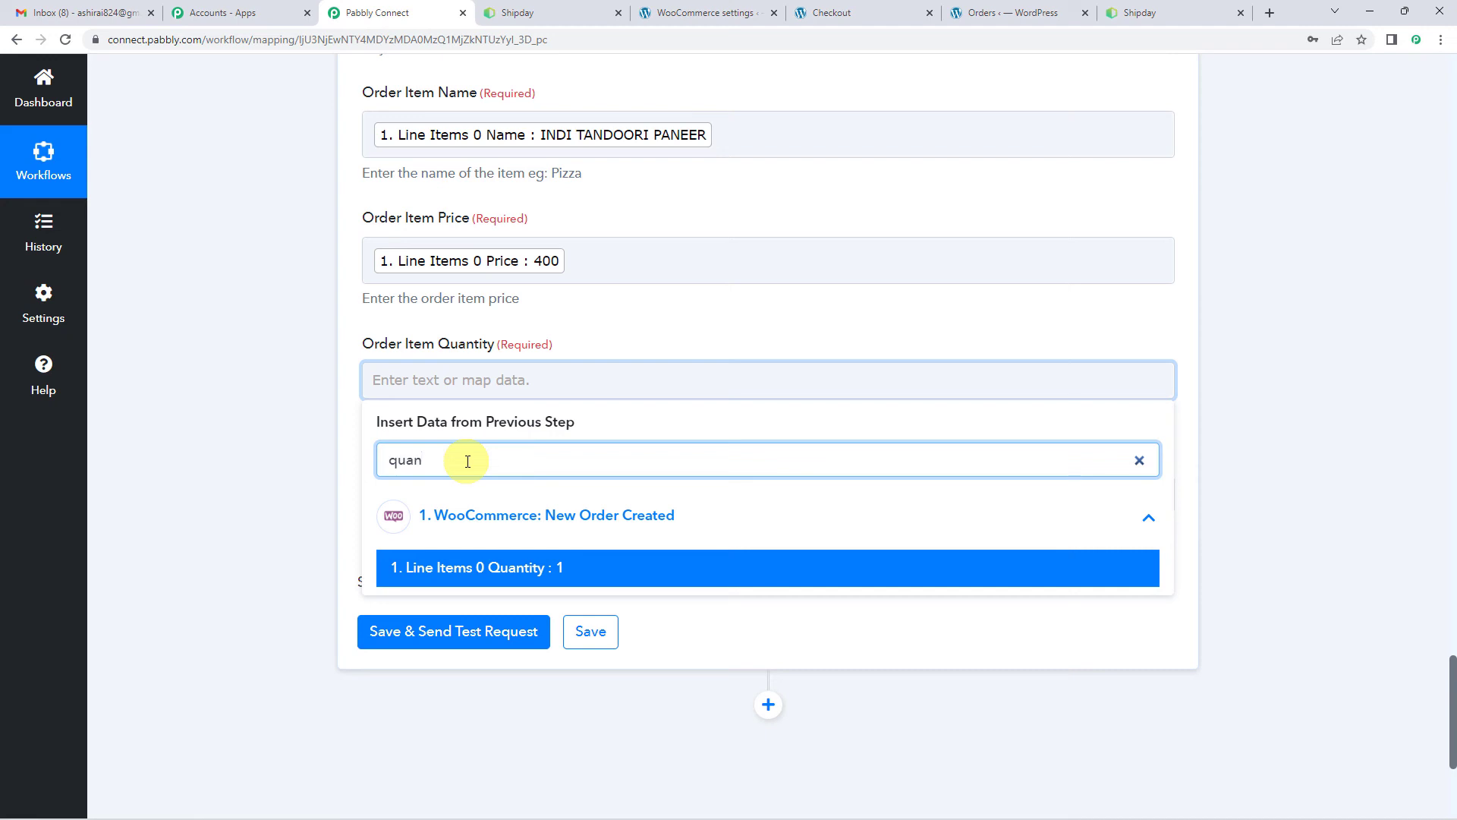
type("uan")
left_click(520, 569)
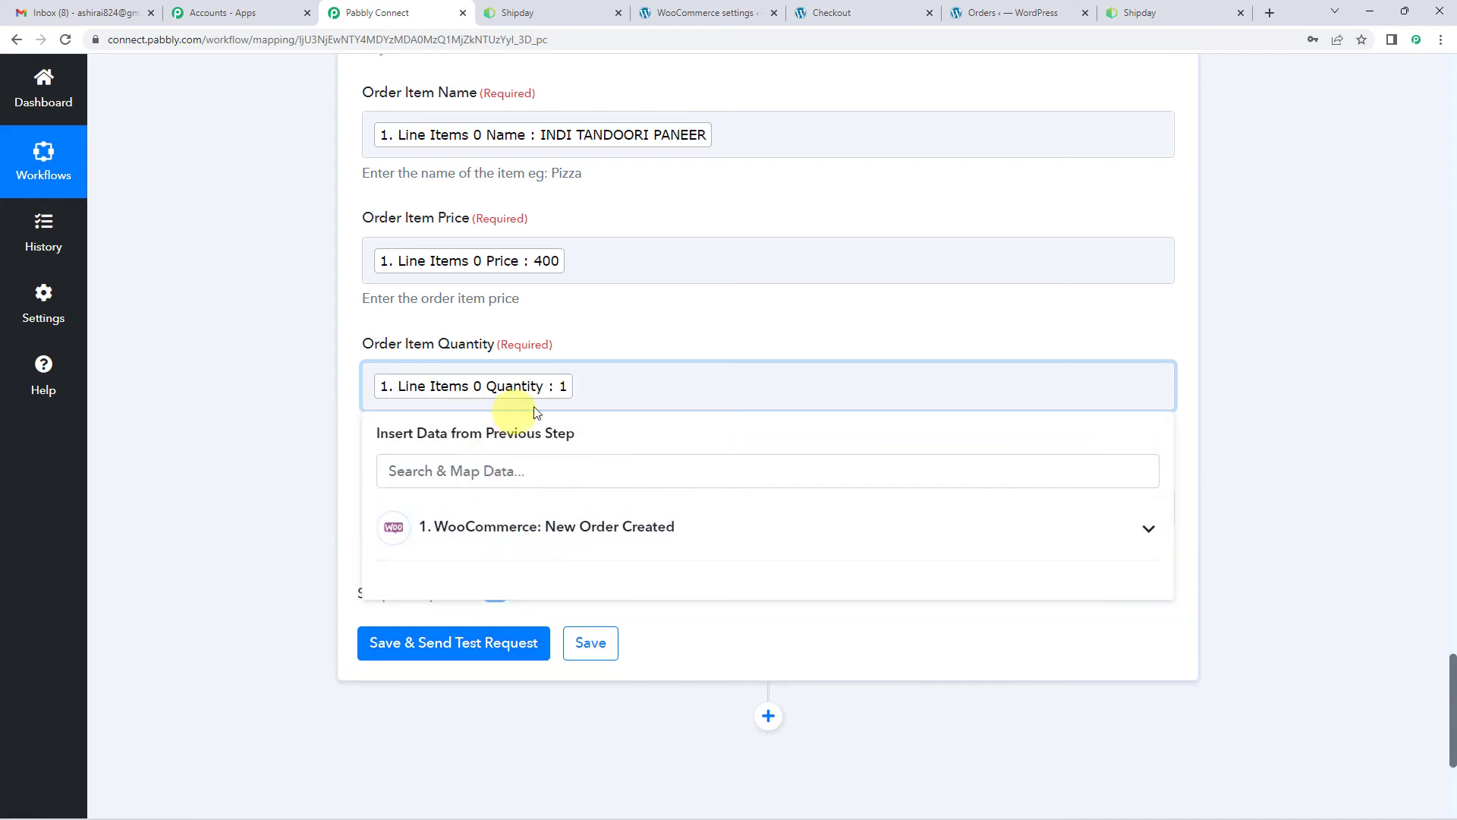
left_click(582, 216)
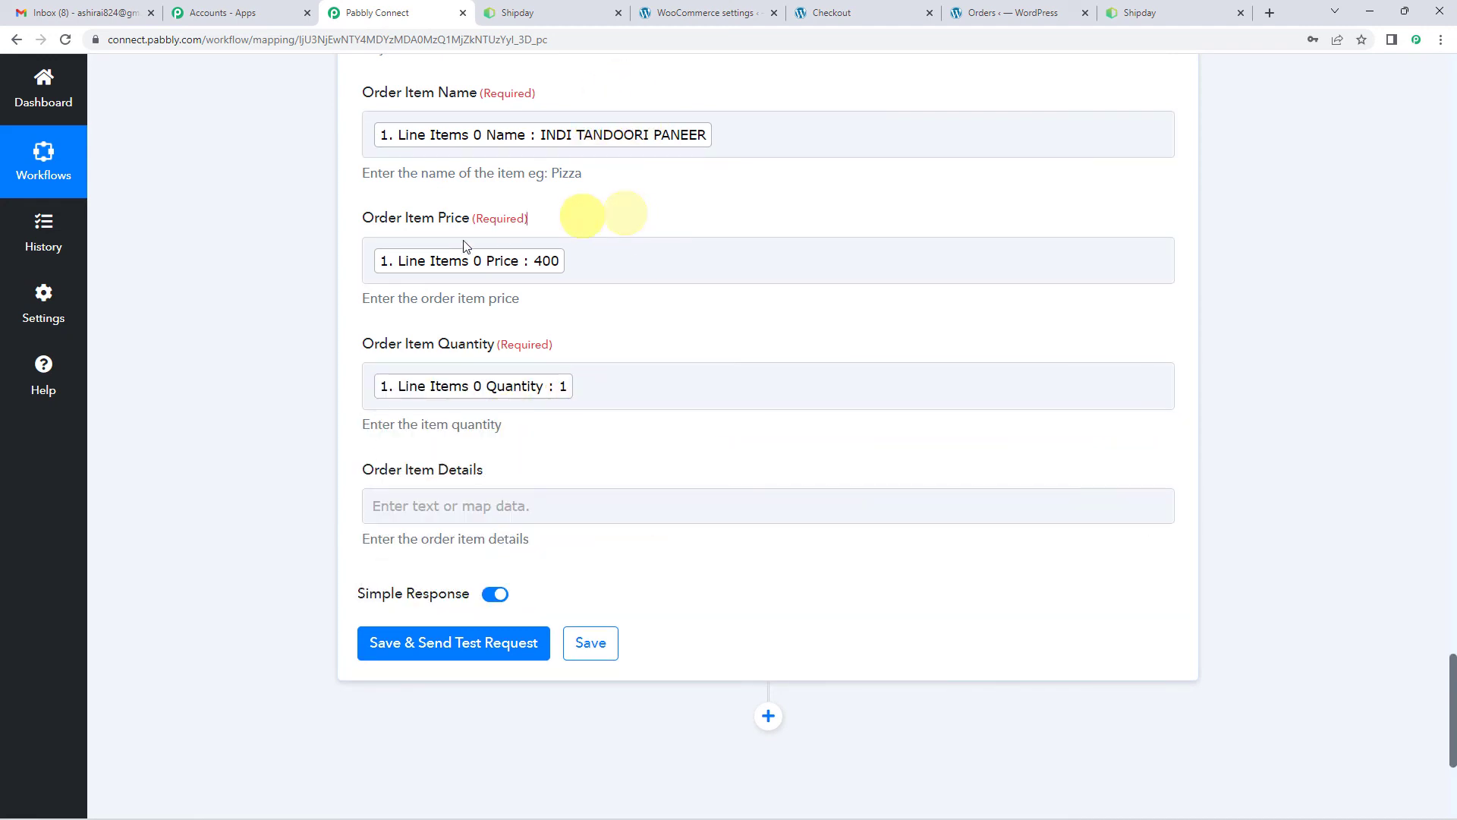
scroll(279, 481, "up", 13)
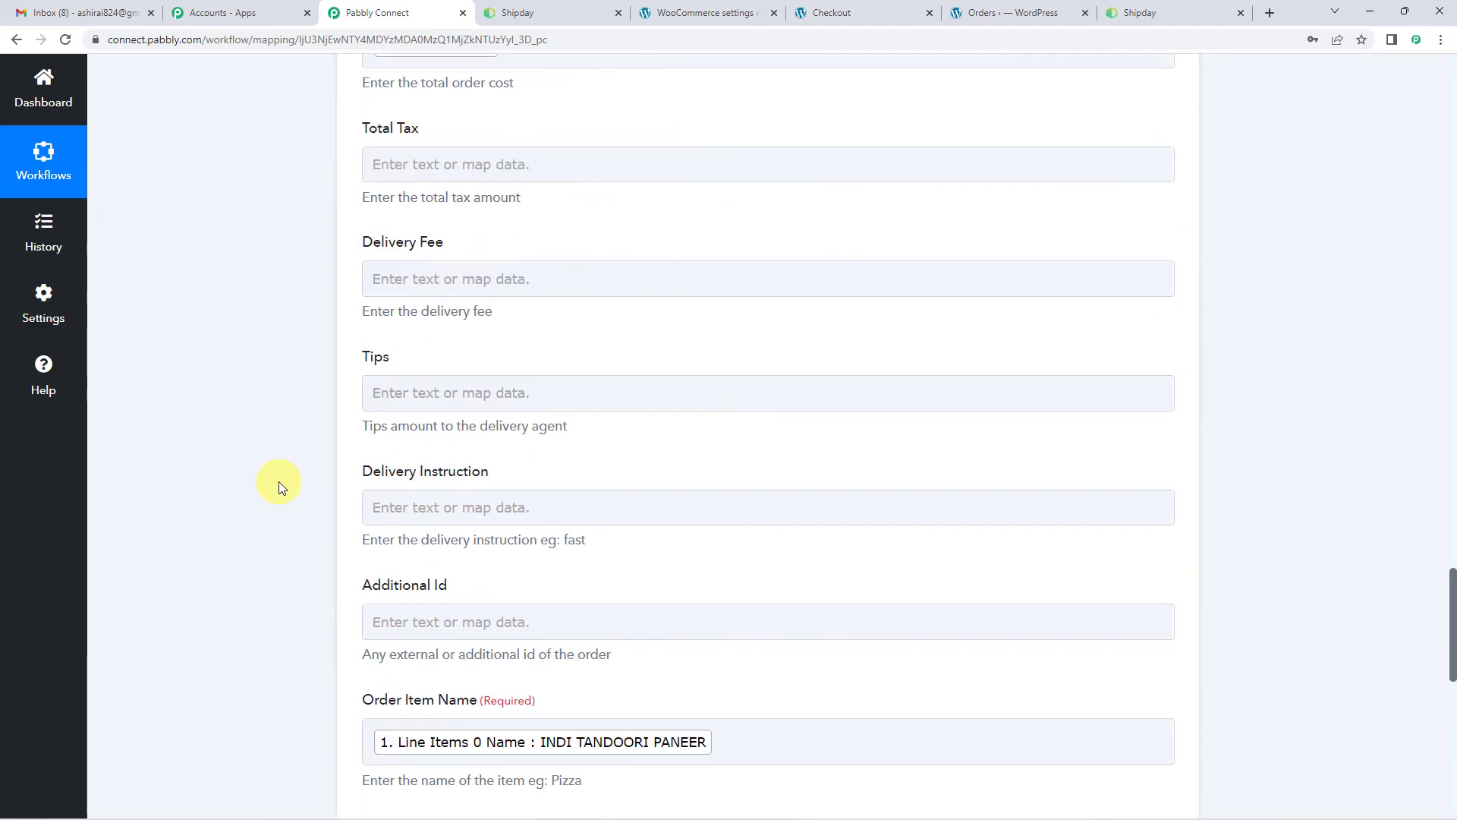
scroll(279, 481, "up", 15)
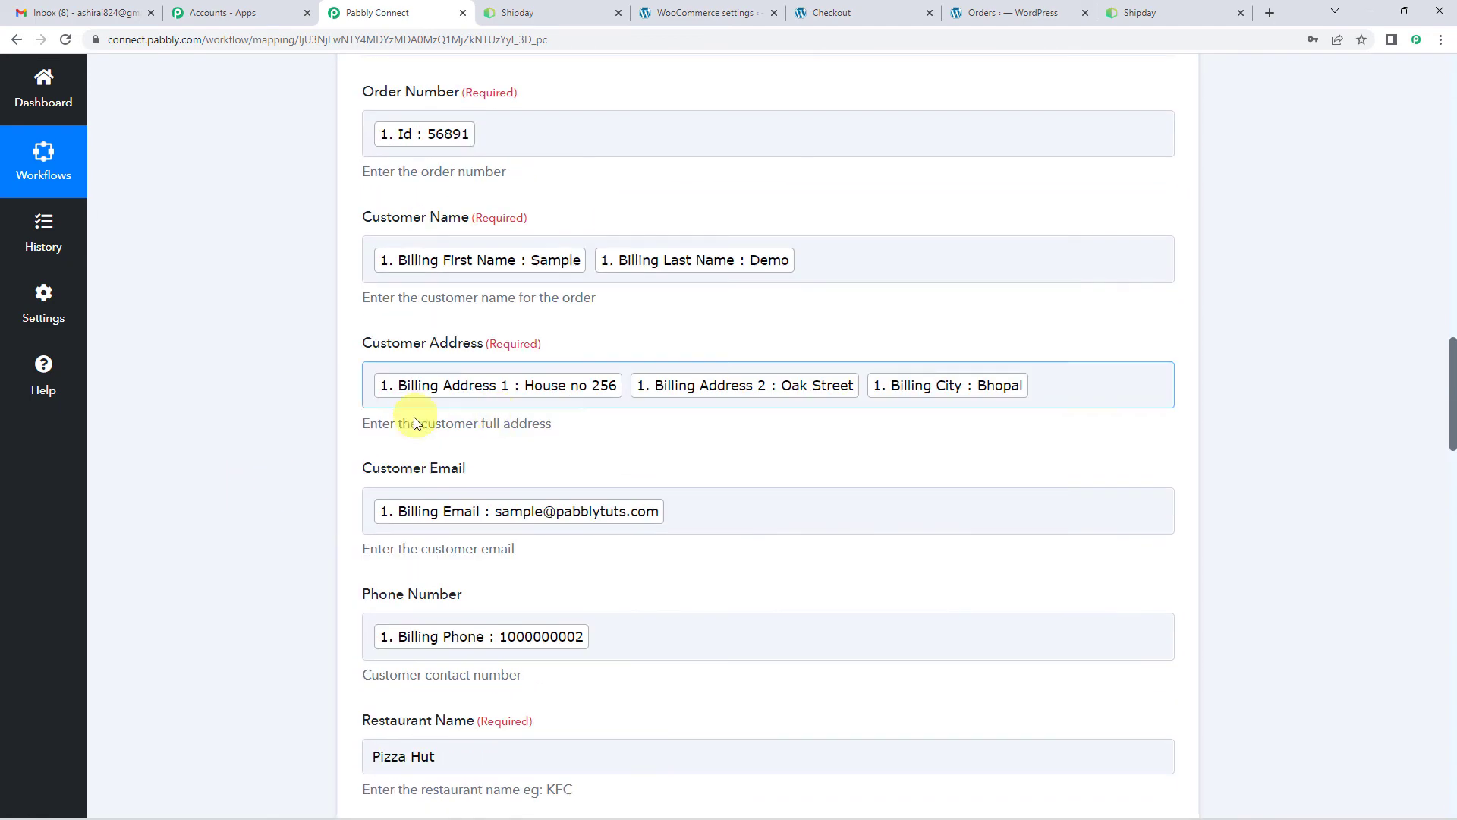
scroll(330, 424, "down", 20)
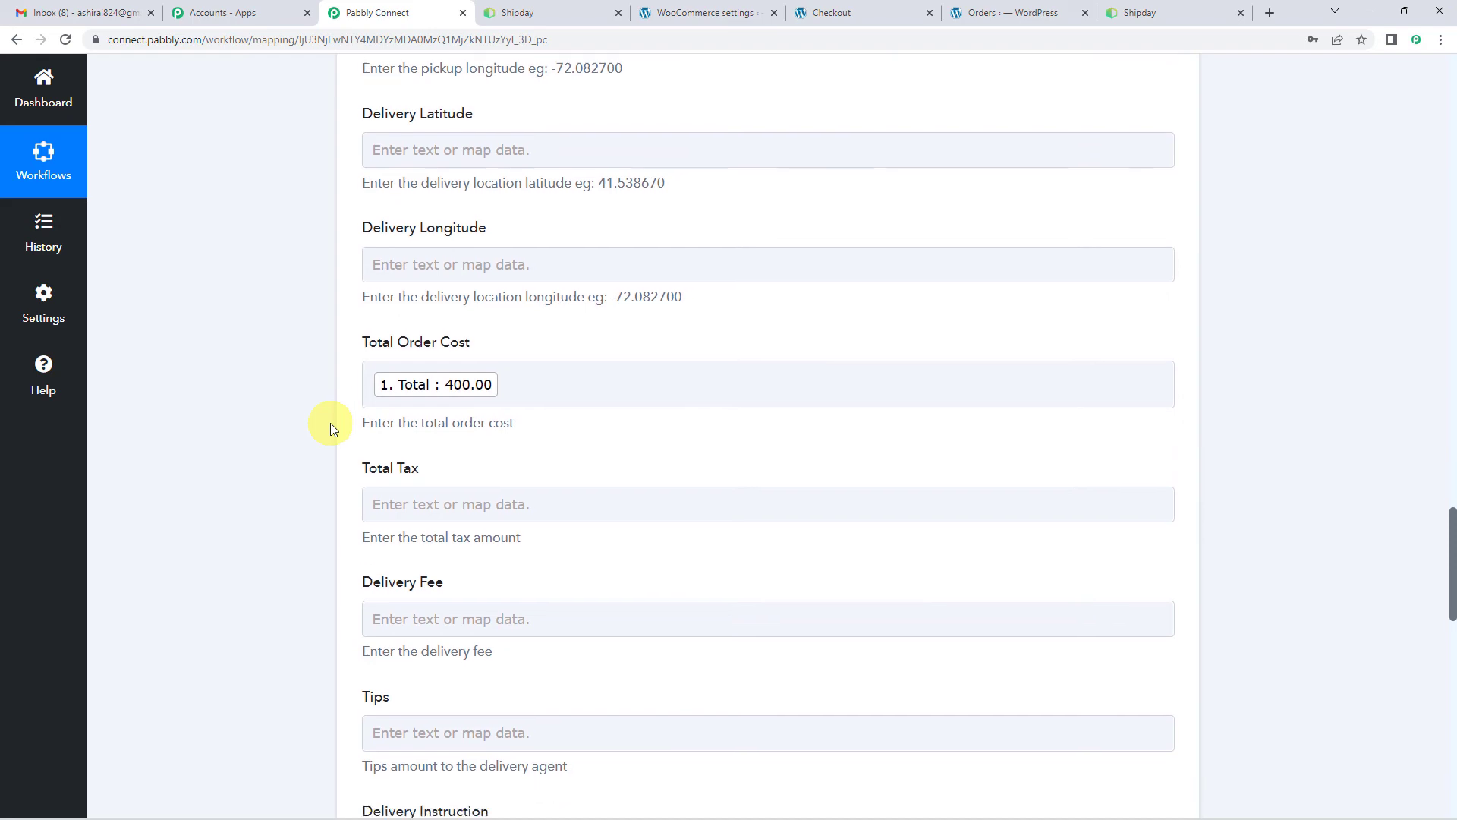
scroll(332, 458, "down", 6)
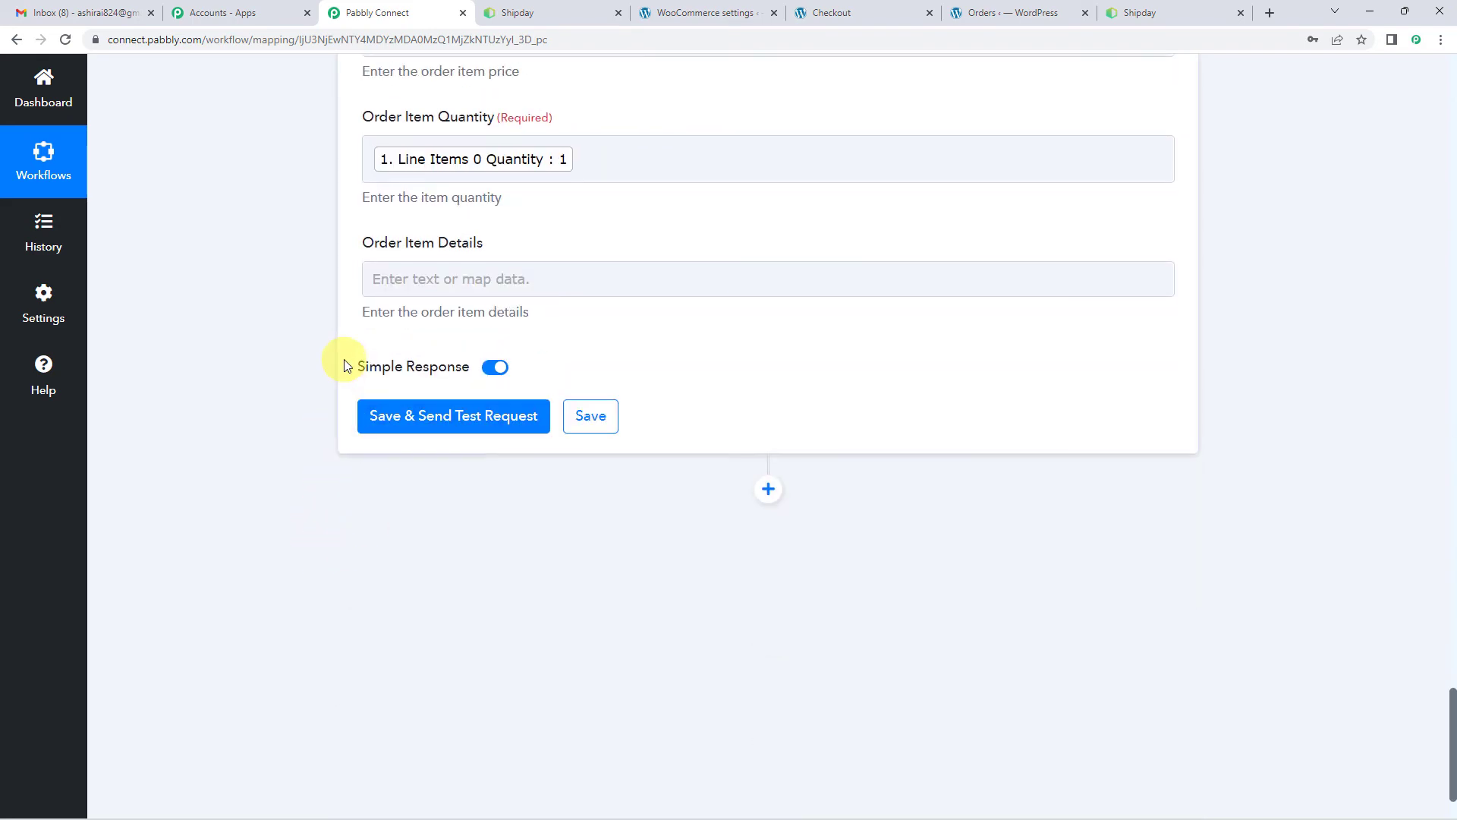
scroll(339, 364, "up", 5)
left_click(487, 299)
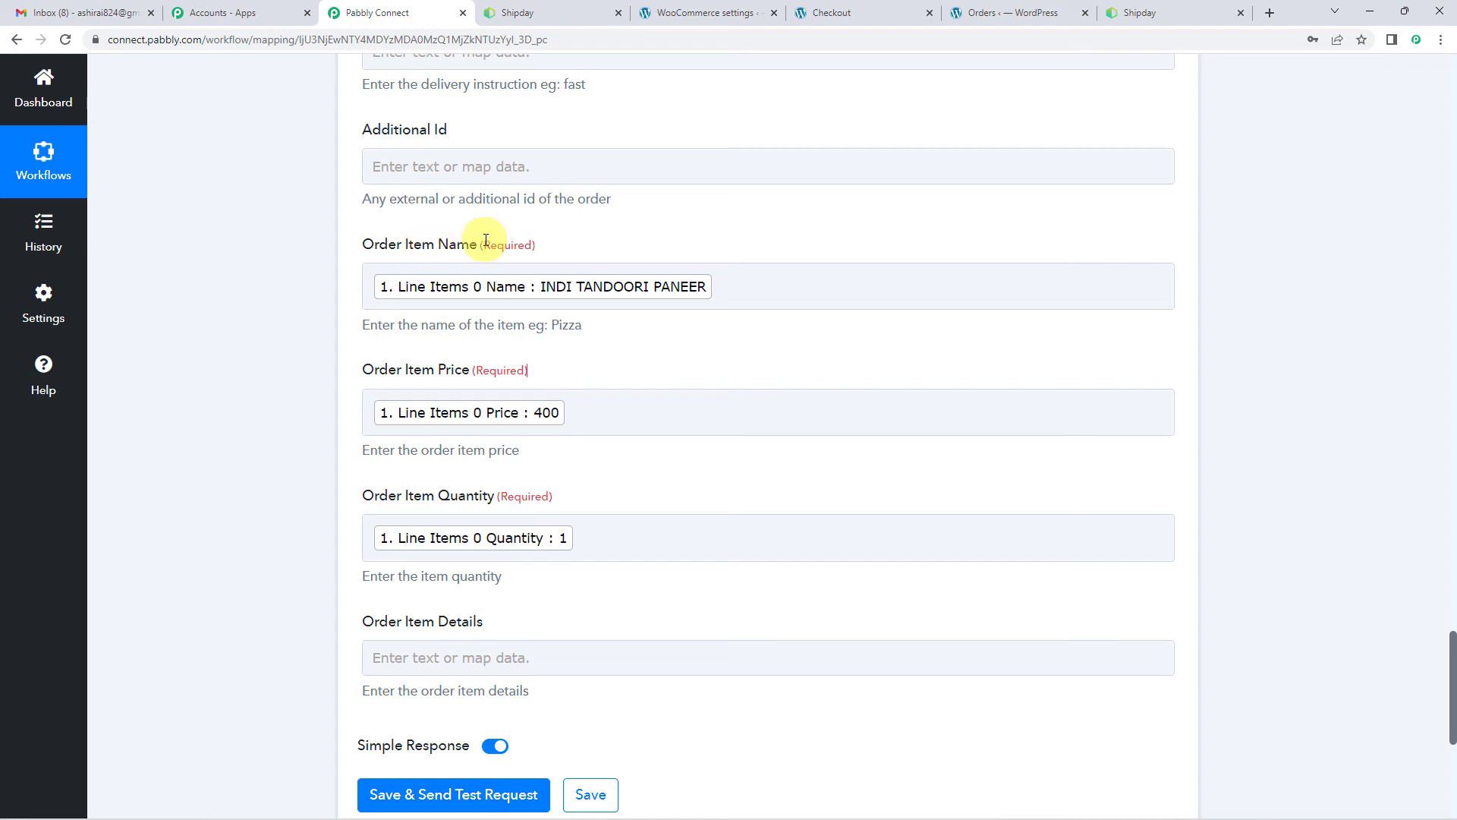
scroll(358, 416, "up", 12)
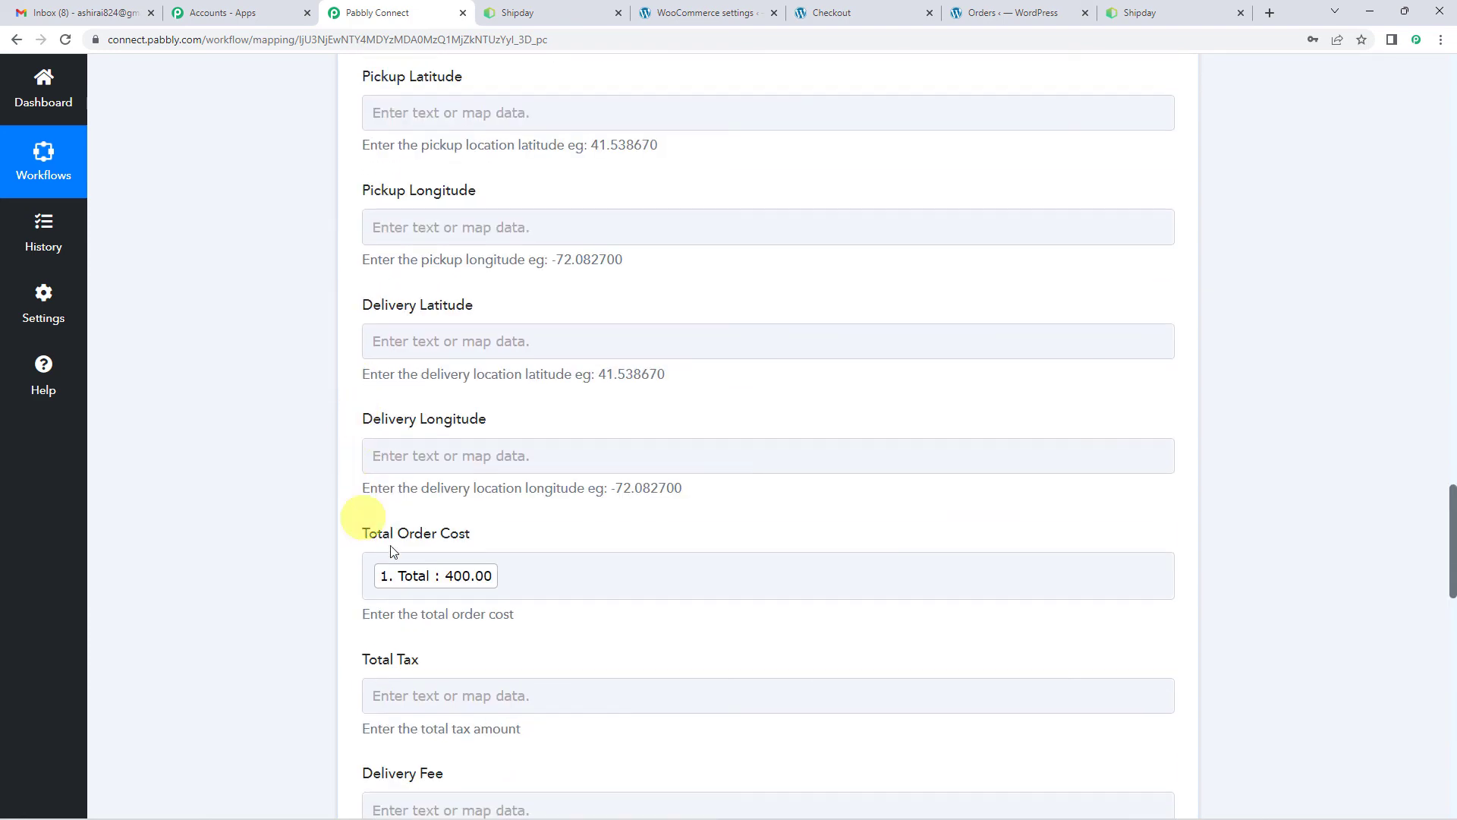
scroll(357, 478, "up", 12)
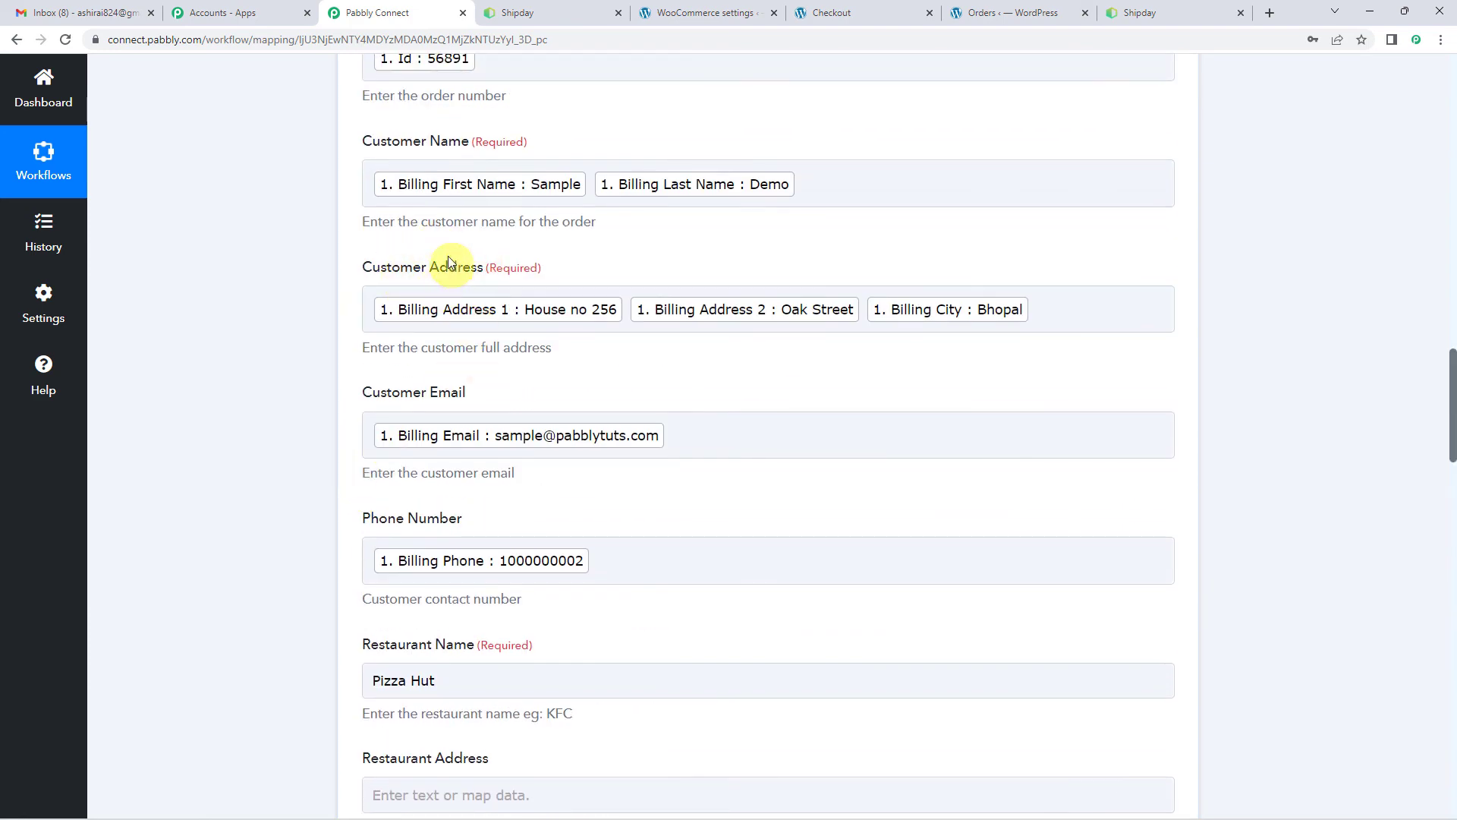
scroll(452, 267, "up", 3)
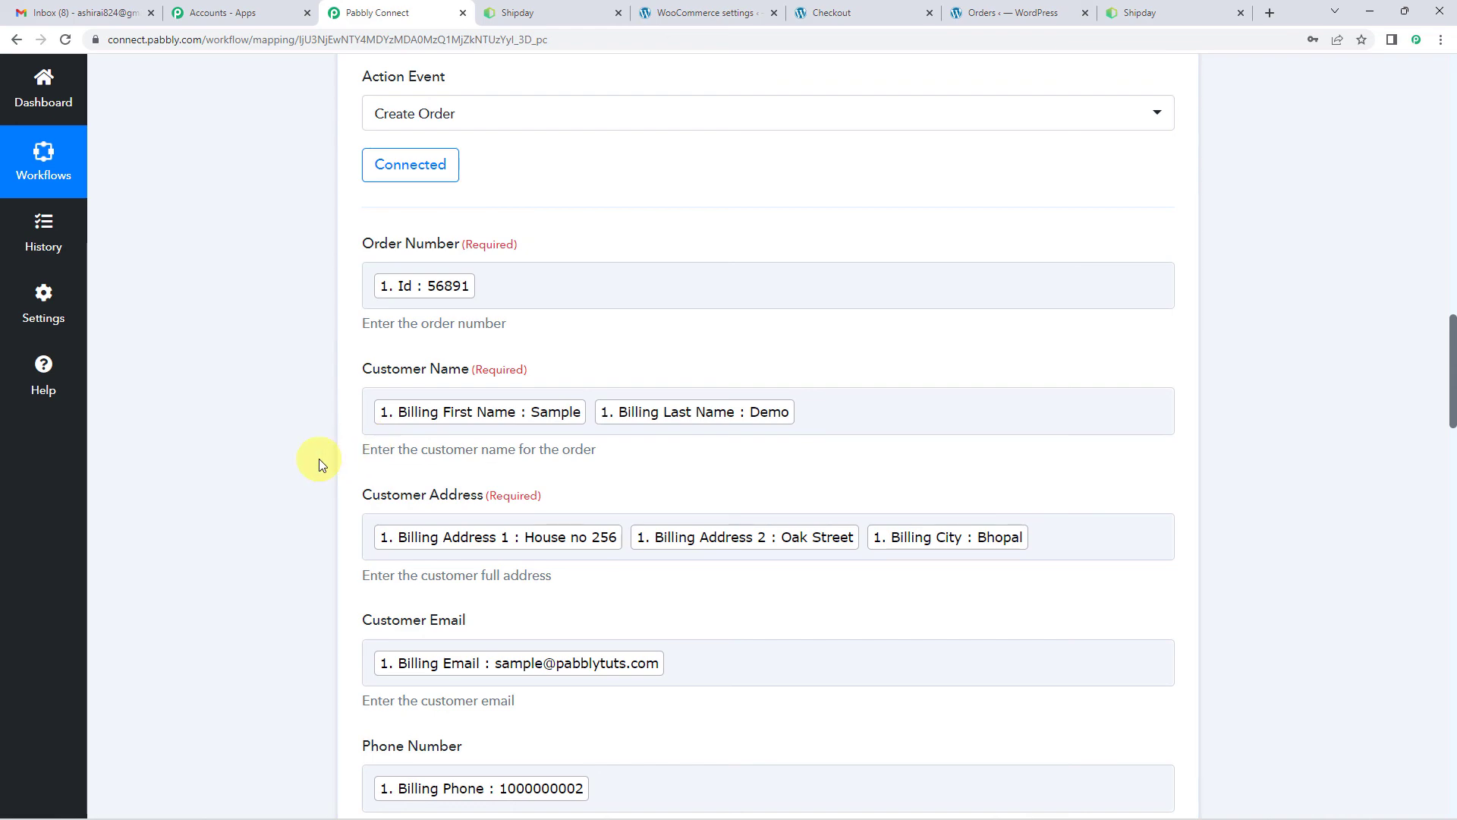
scroll(296, 665, "down", 3)
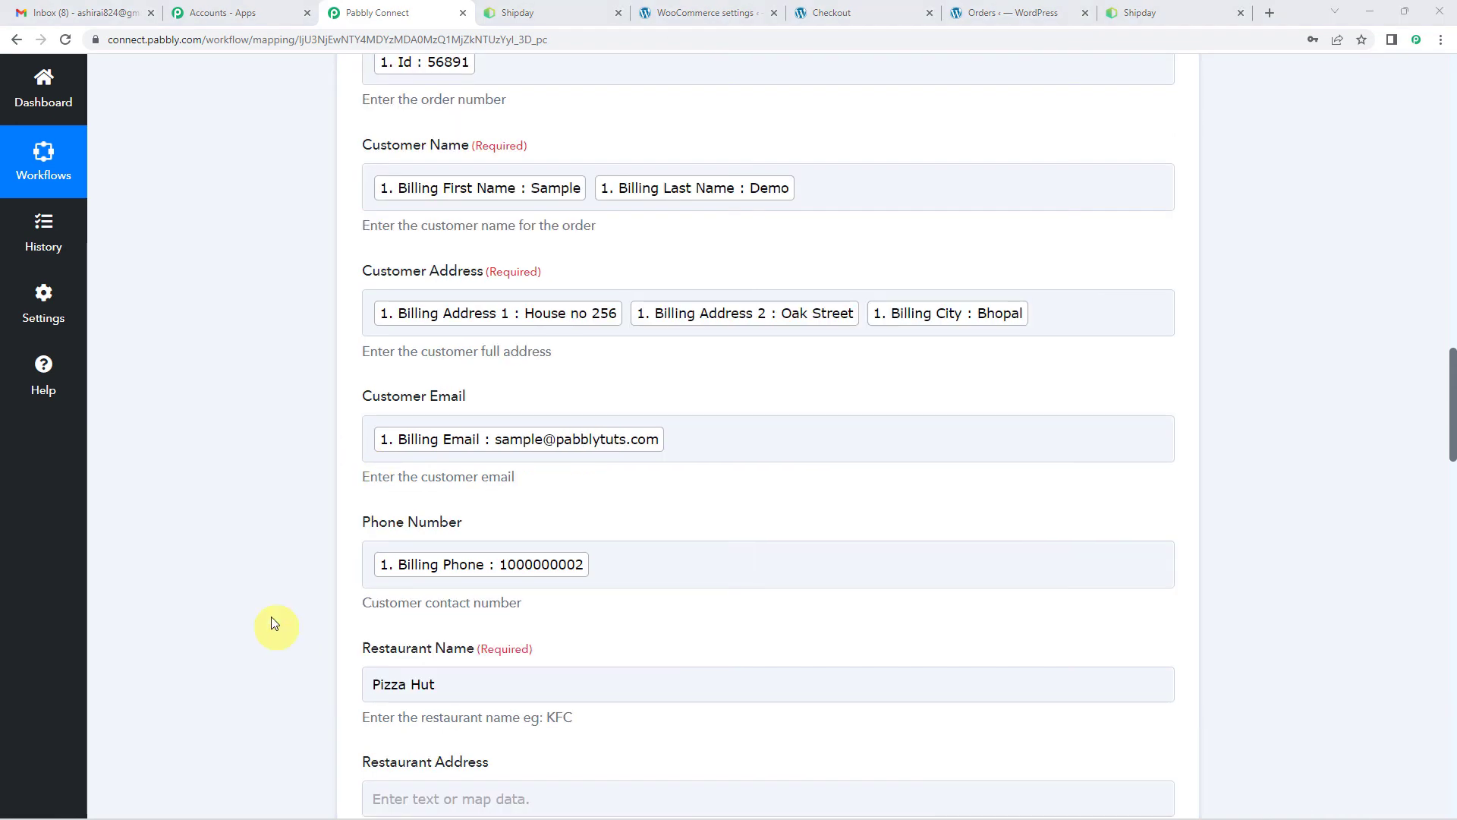
scroll(275, 627, "up", 20)
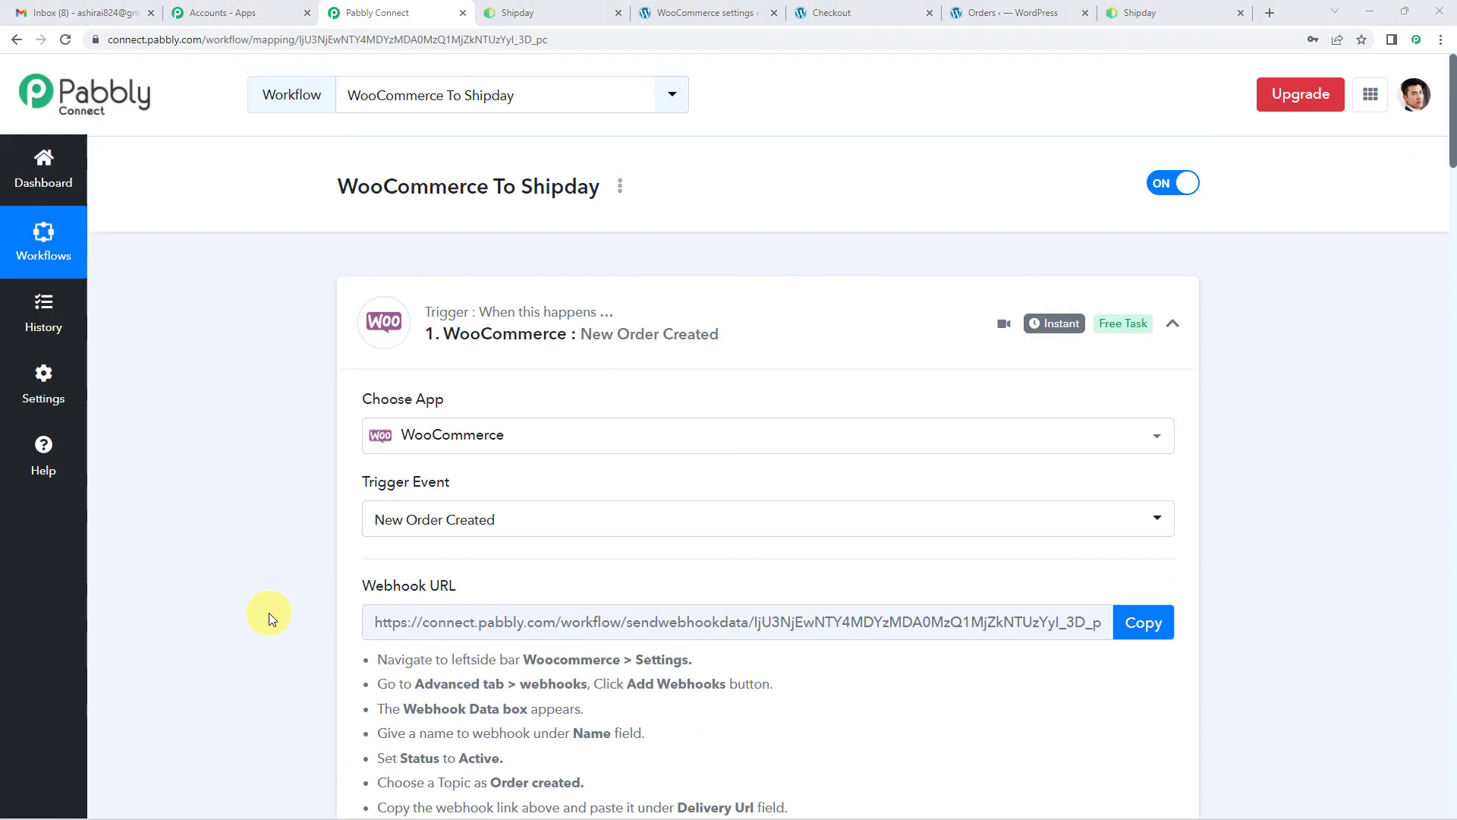
scroll(235, 516, "down", 6)
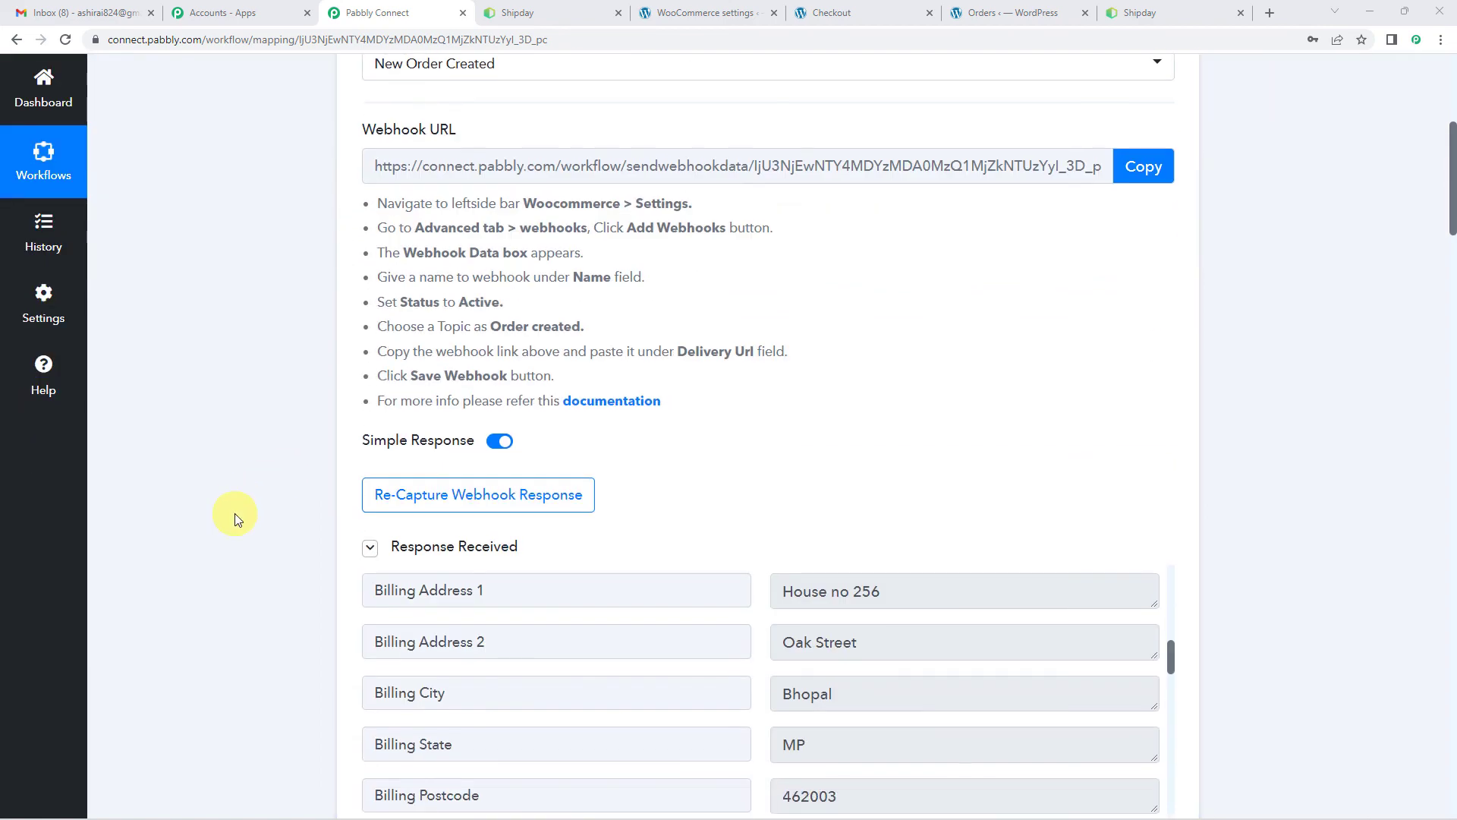
scroll(235, 513, "down", 15)
scroll(596, 372, "down", 3)
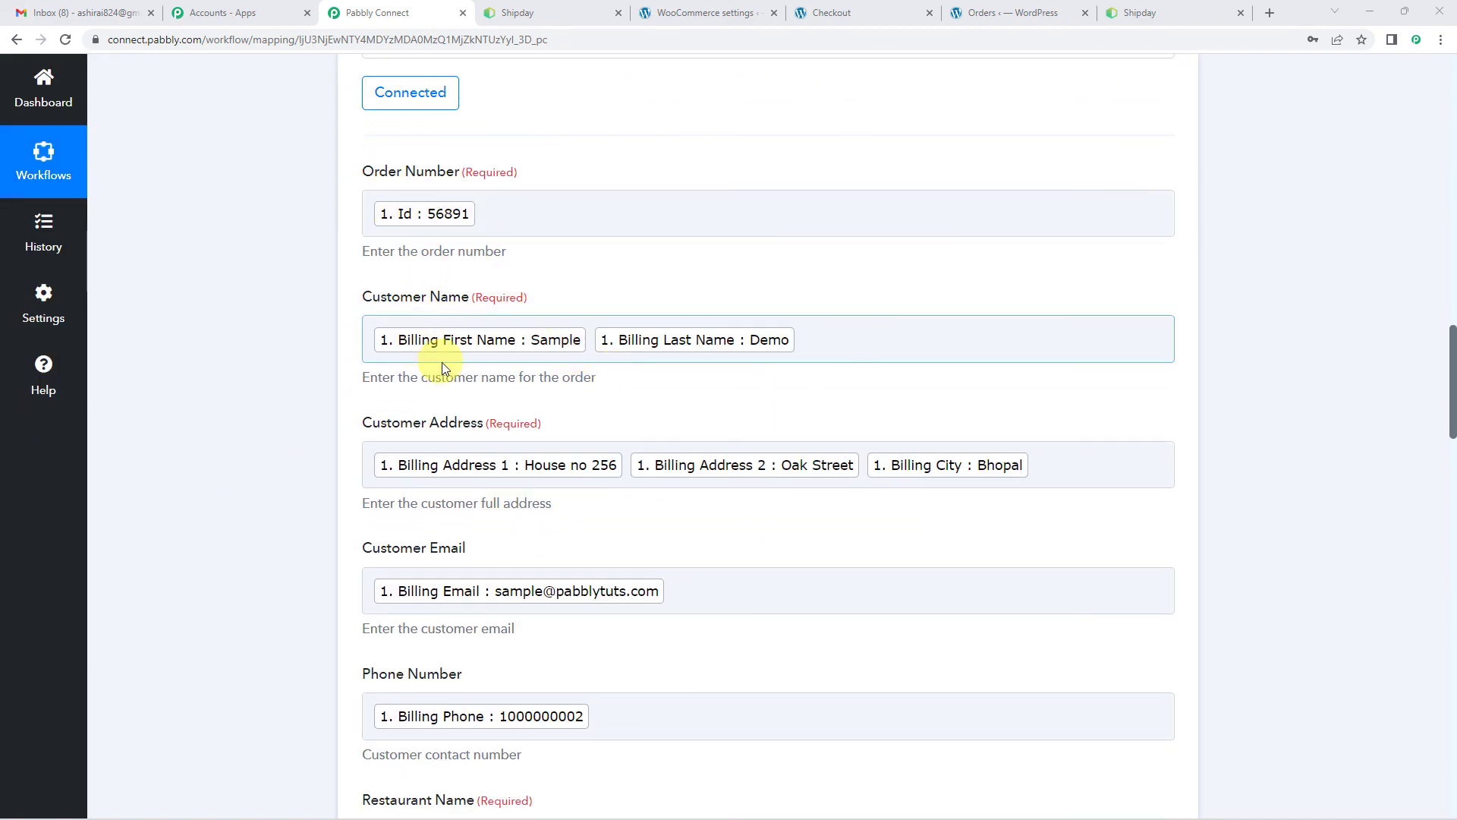
scroll(444, 368, "down", 3)
scroll(352, 442, "down", 20)
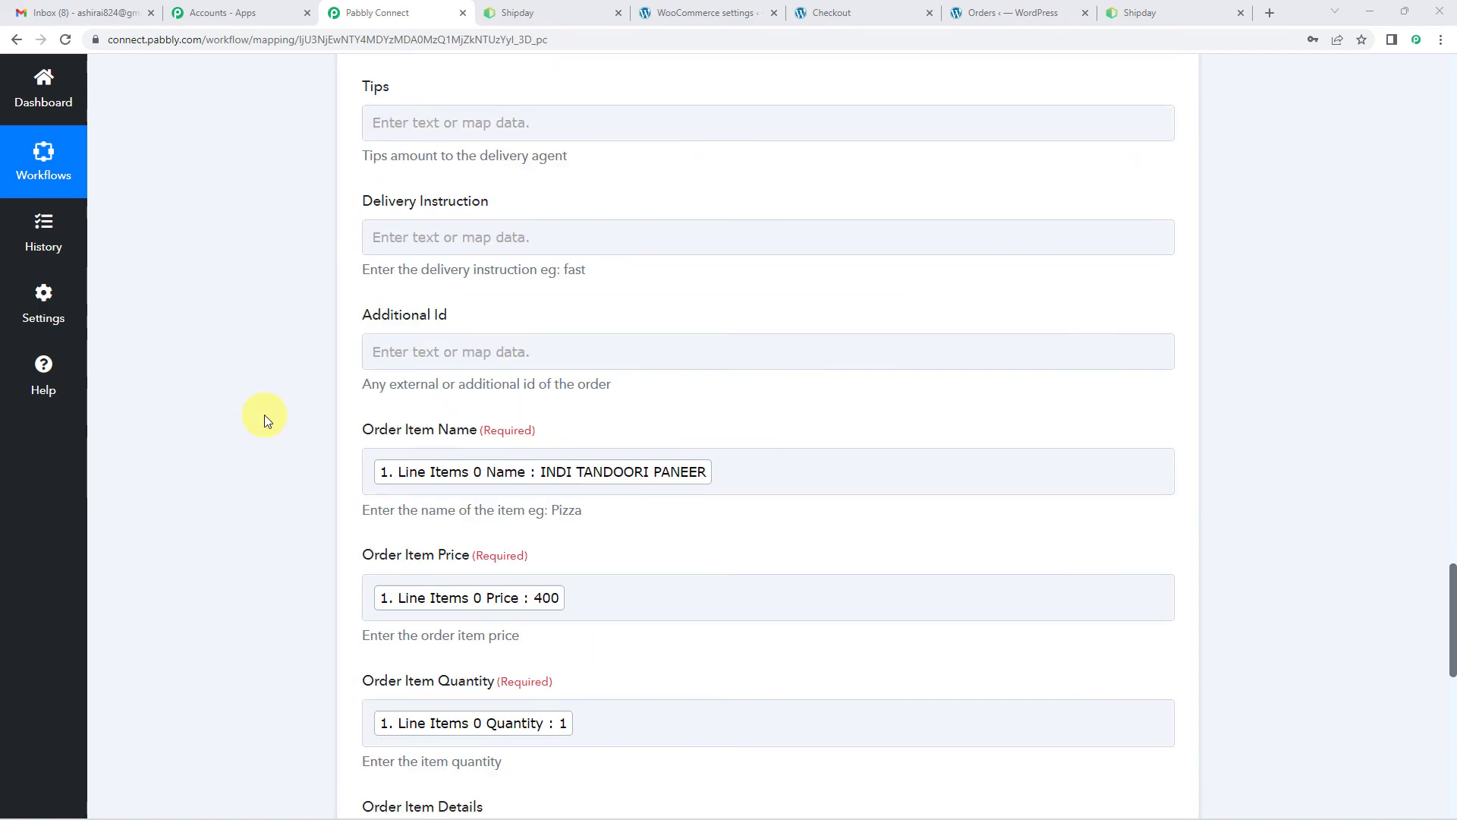
scroll(453, 277, "up", 3)
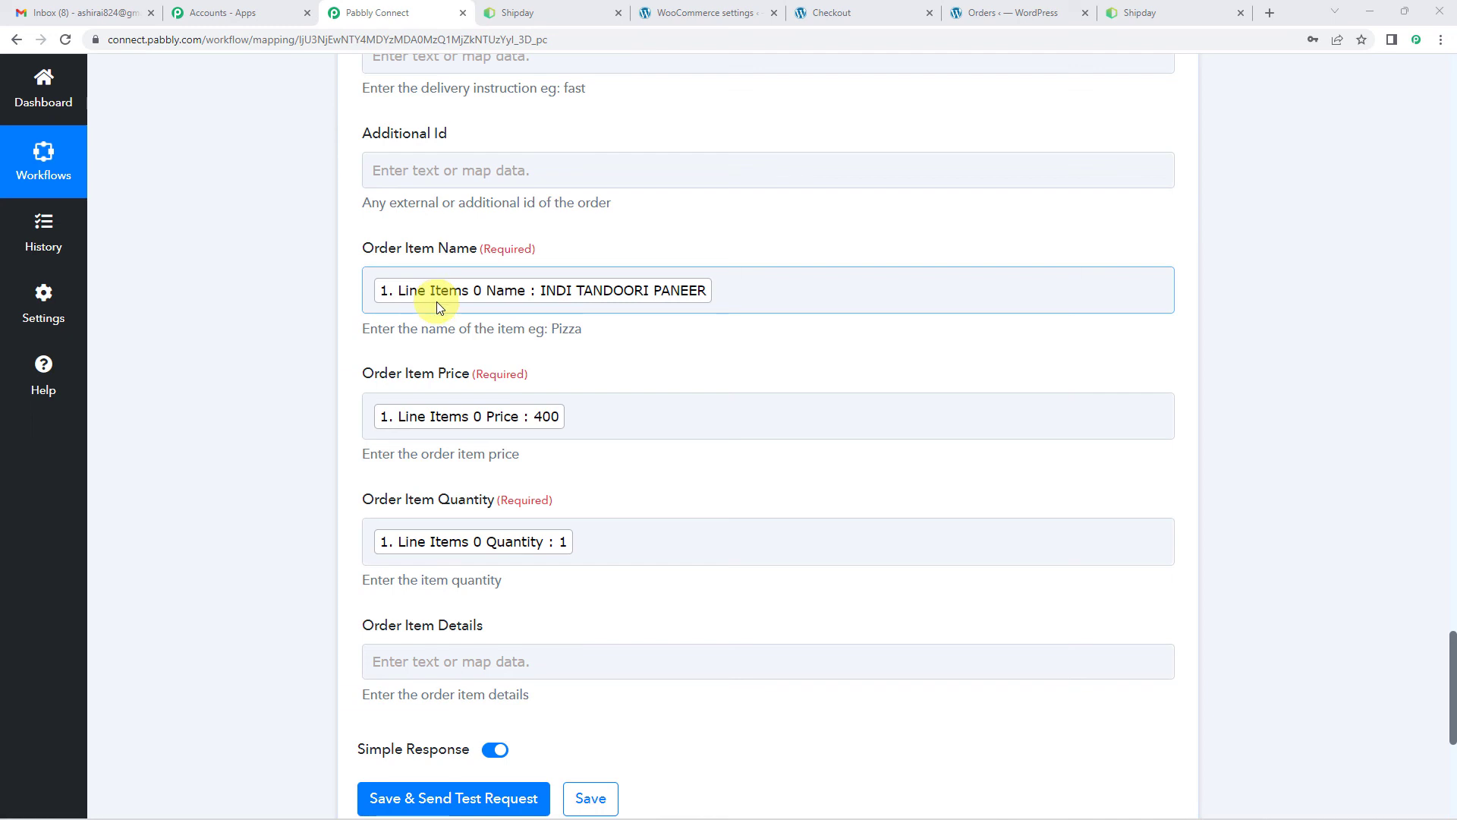
left_click(451, 327)
scroll(364, 366, "down", 4)
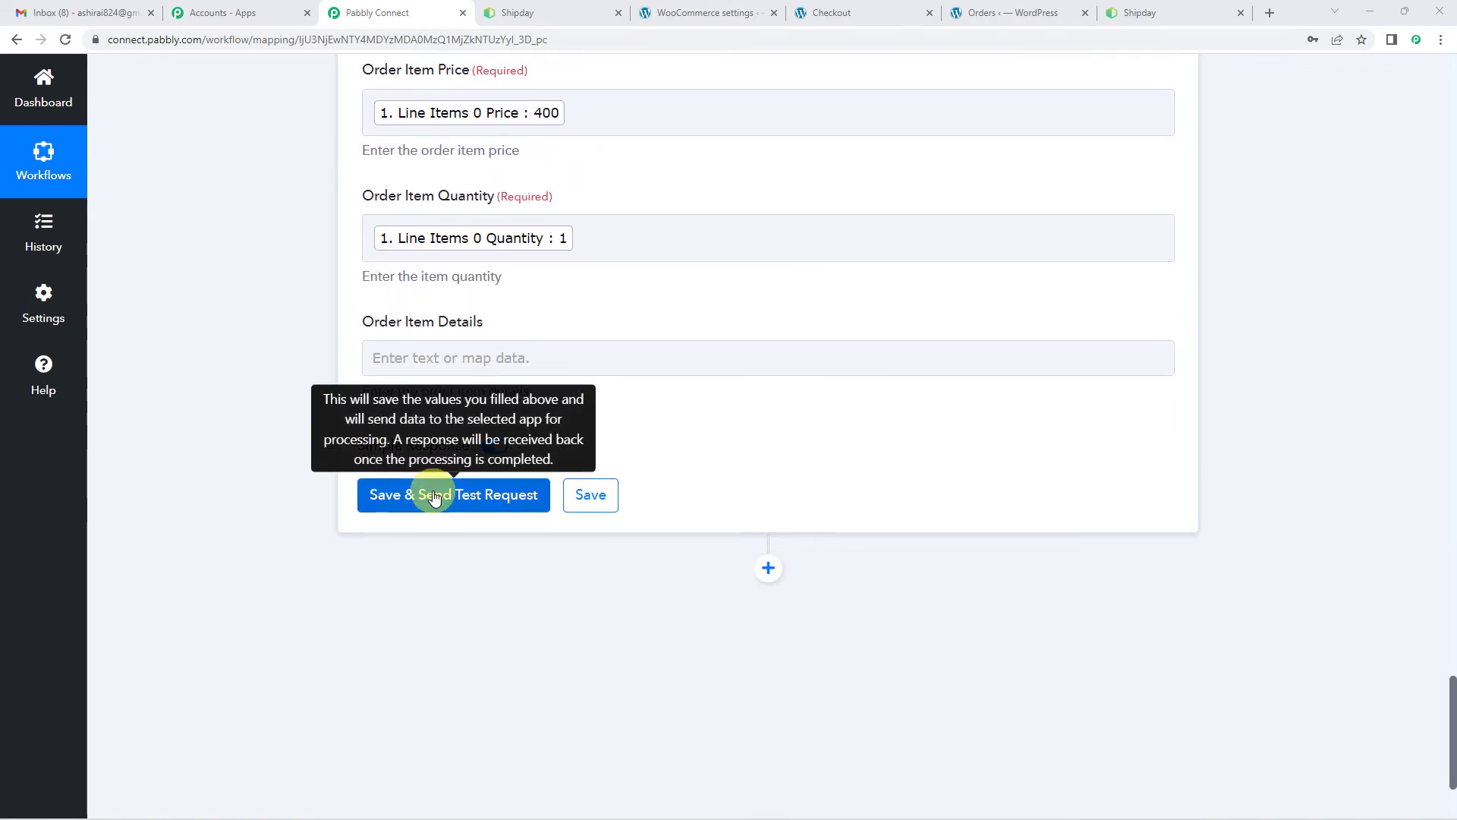
Step: Save and send a test order, confirming Success 1 and OrderId 8652632 in the response
left_click(435, 496)
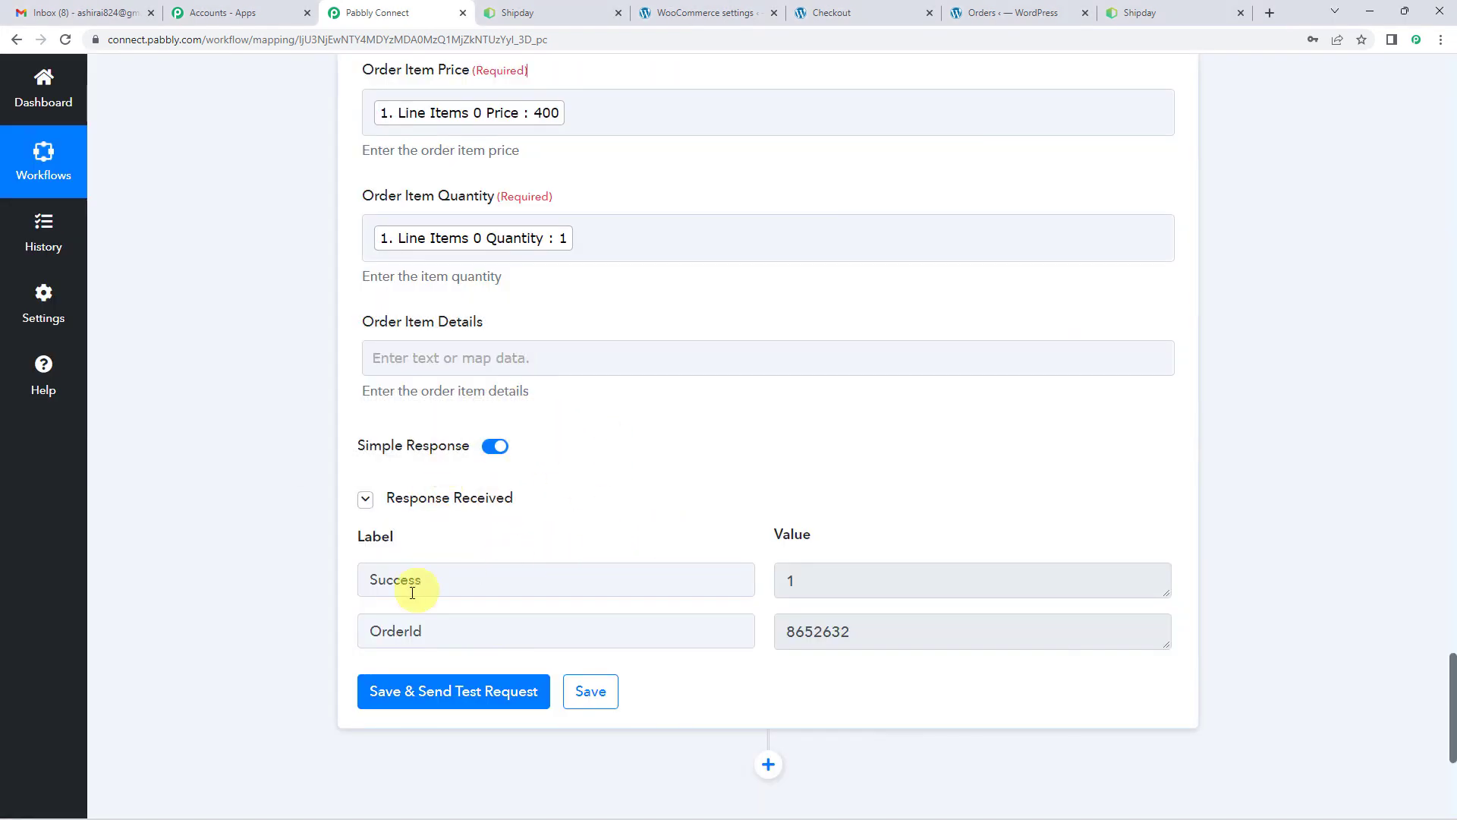
double_click(811, 632)
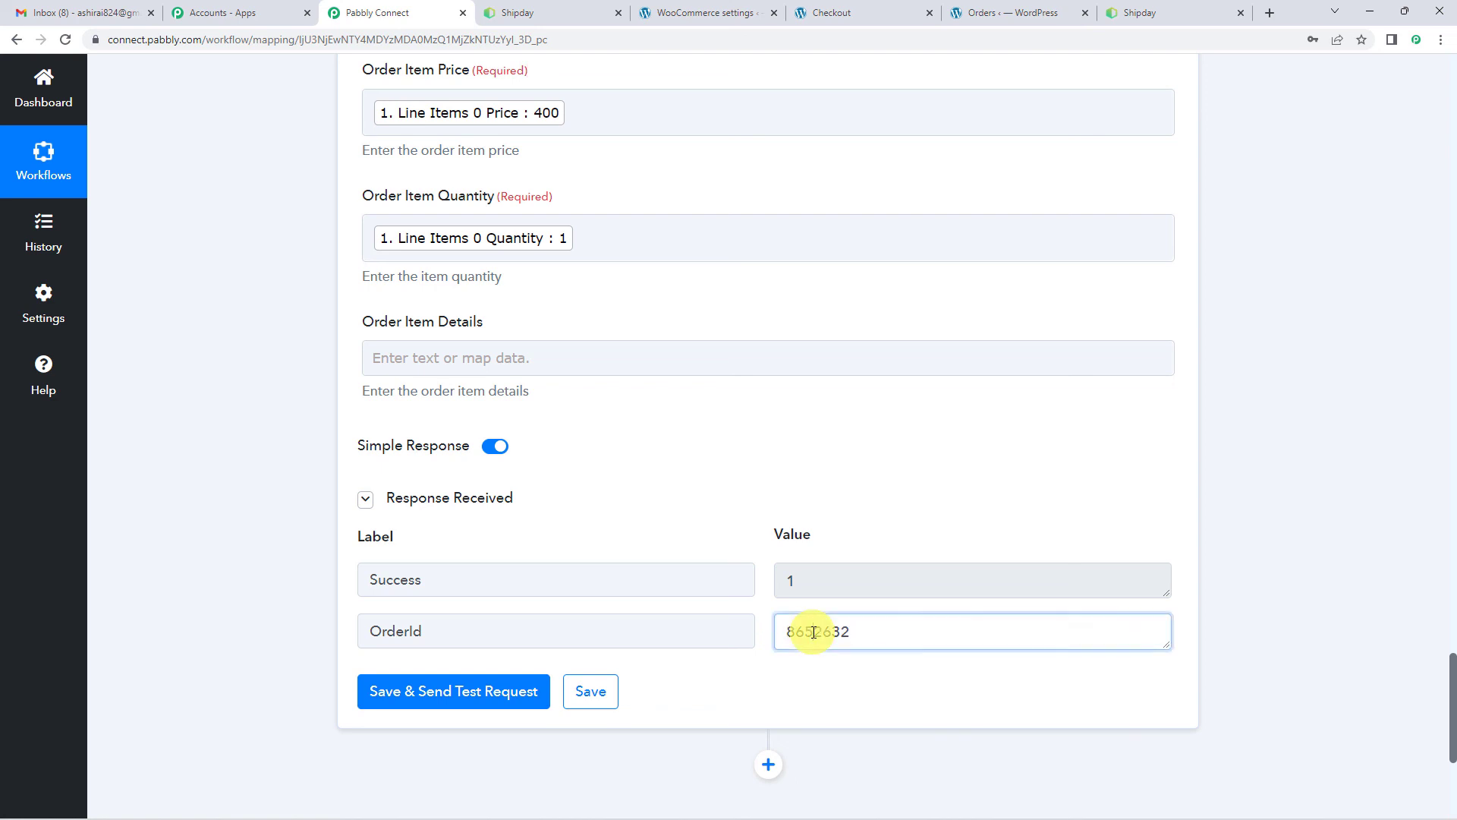
double_click(404, 581)
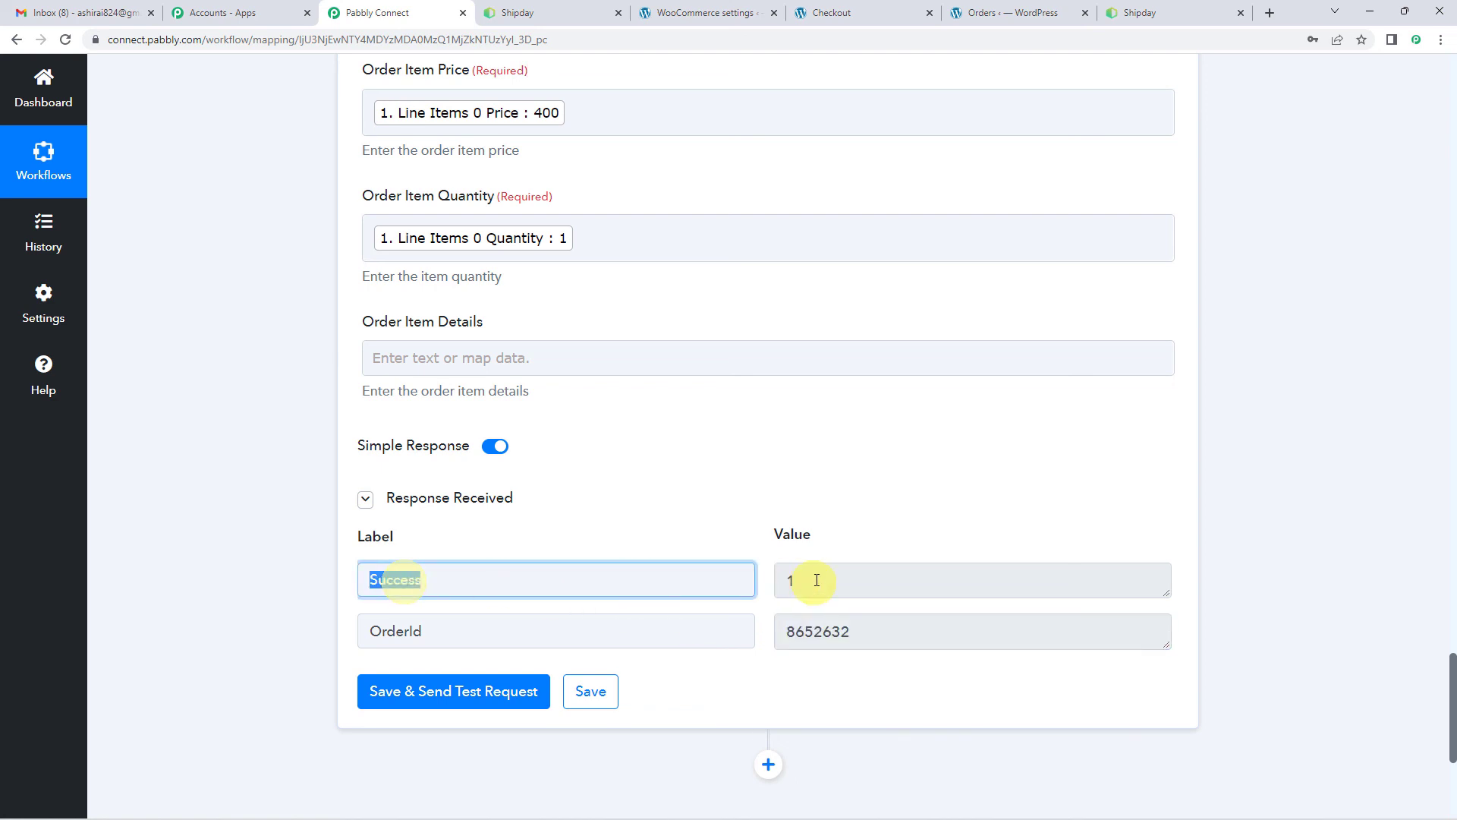
left_click(904, 503)
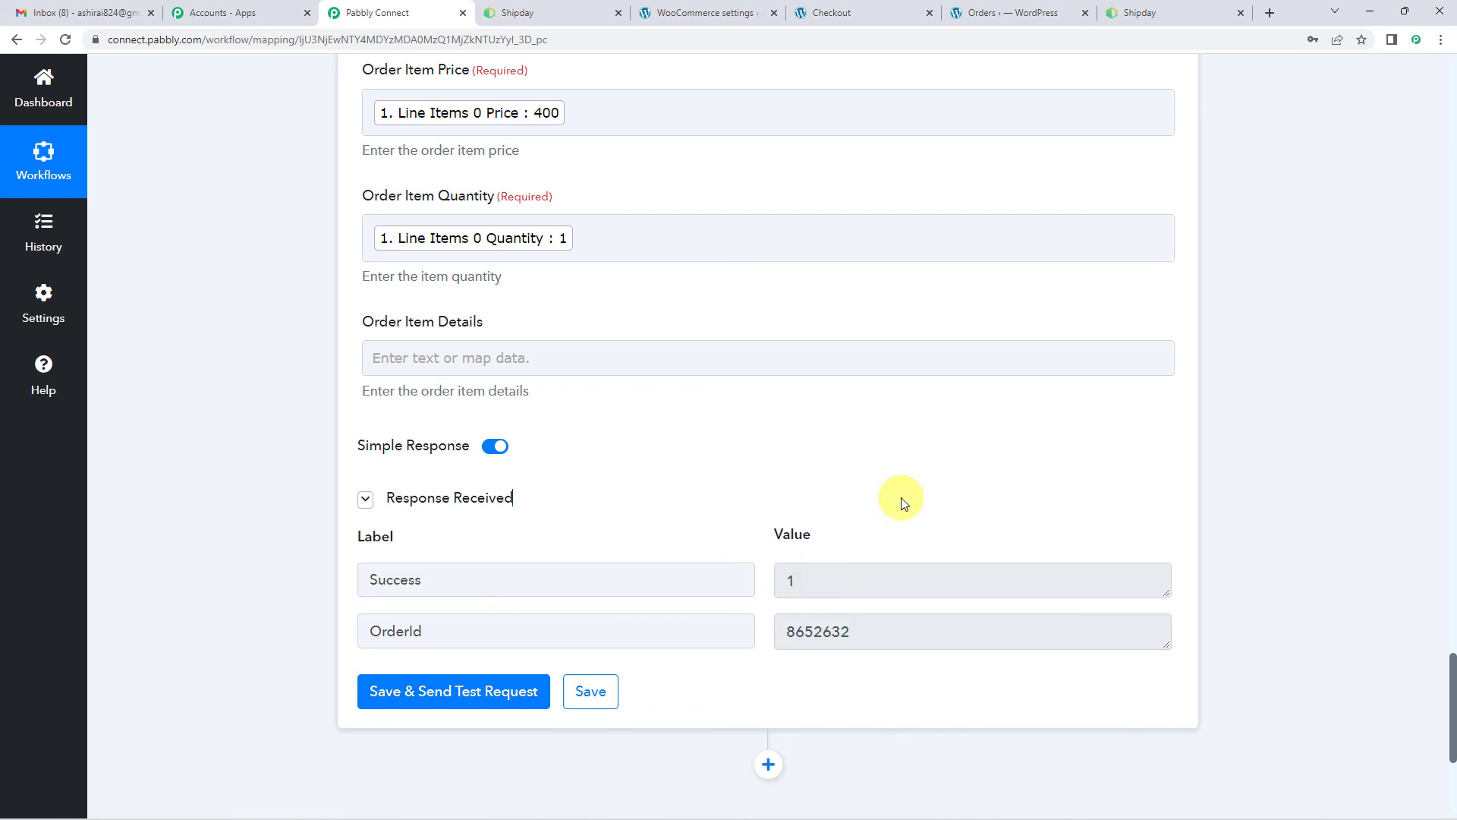
scroll(324, 456, "up", 20)
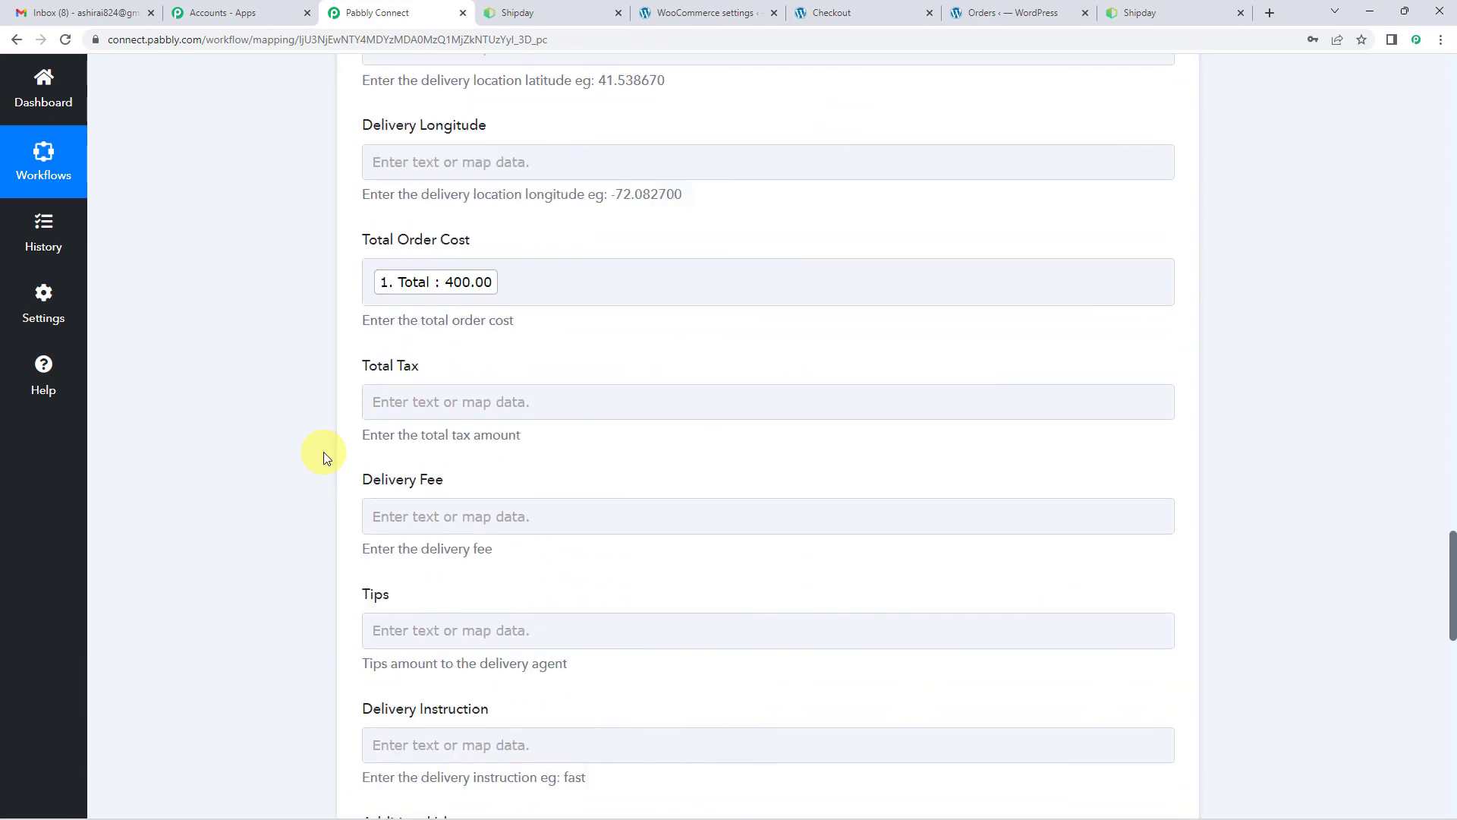
scroll(485, 260, "up", 3)
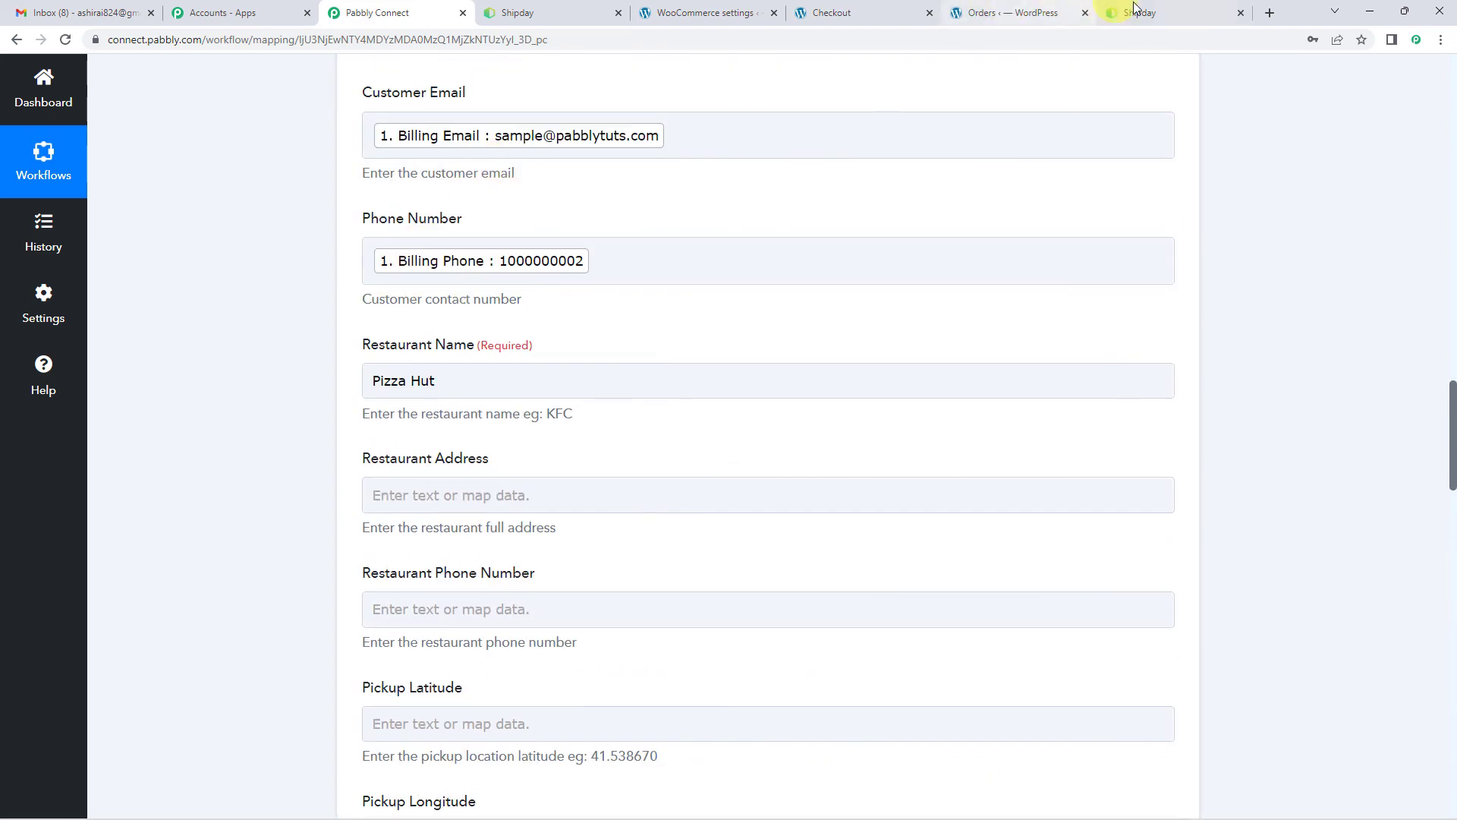
Step: Verify order 56891 (Pizza Hut, ₹400.00) in Shipday's New Orders, then collapse the WooCommerce trigger in Pabbly
left_click(1147, 11)
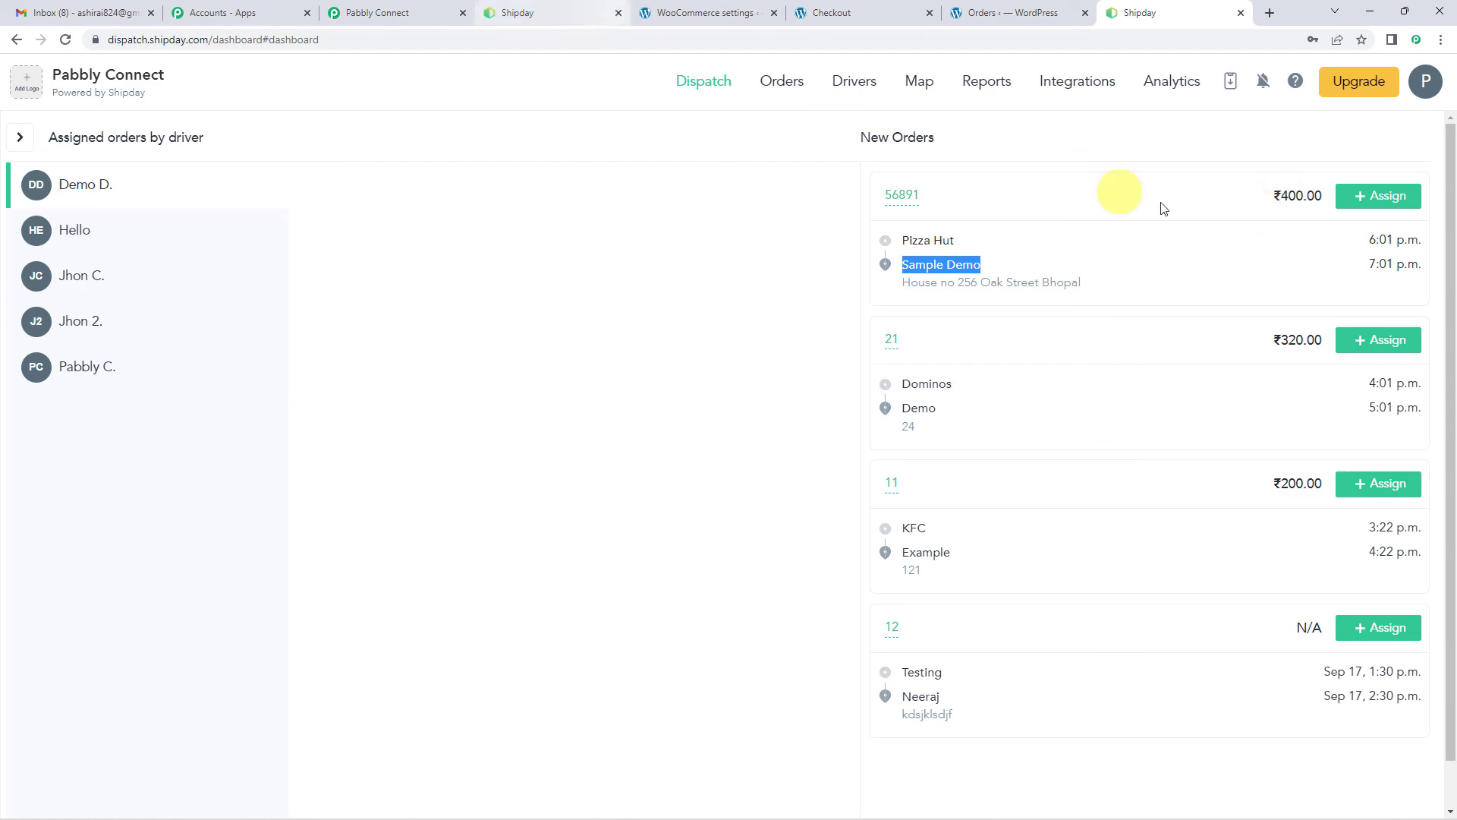
left_click(548, 13)
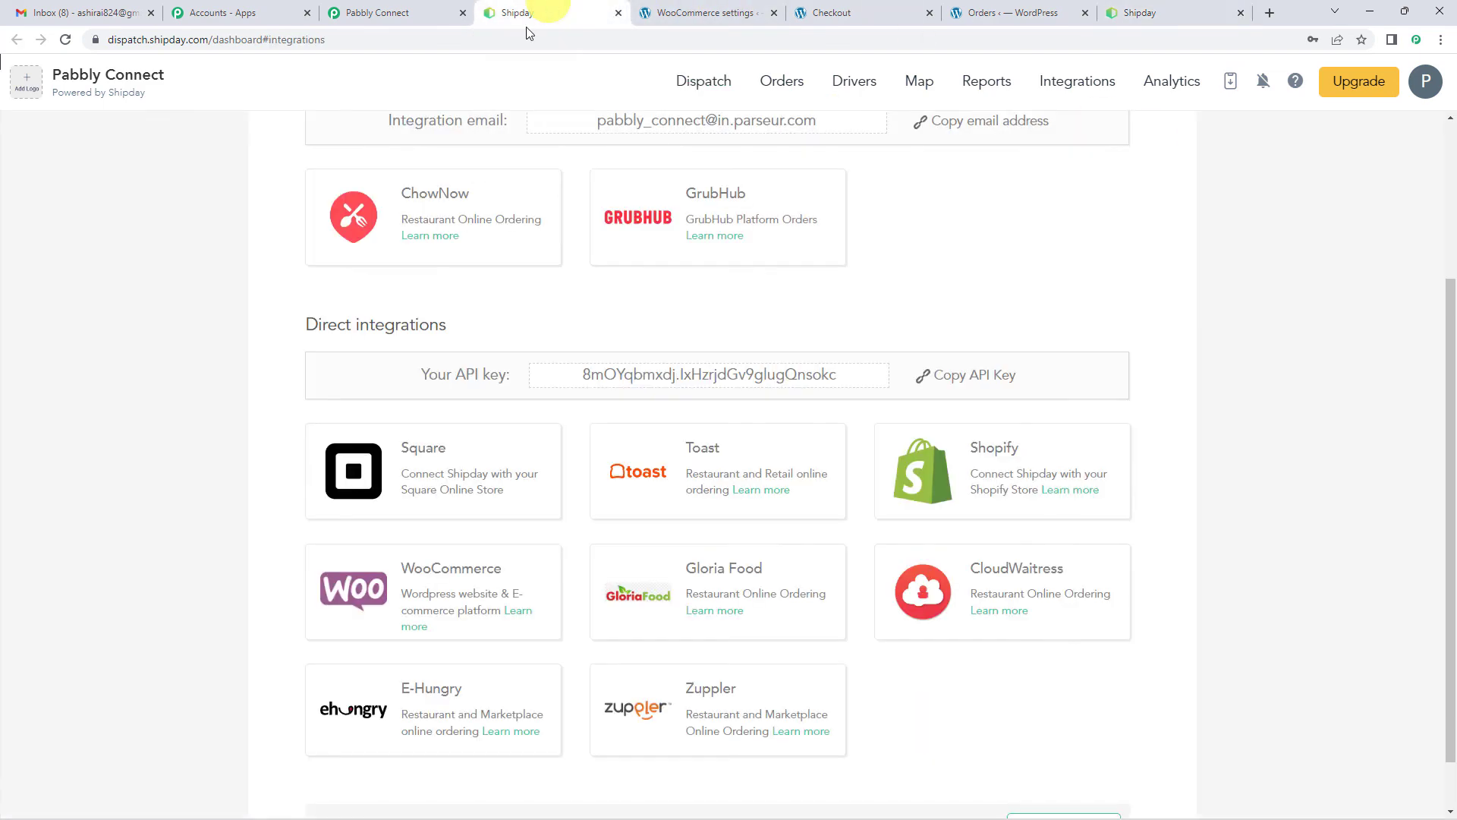
left_click(416, 12)
scroll(215, 488, "up", 10)
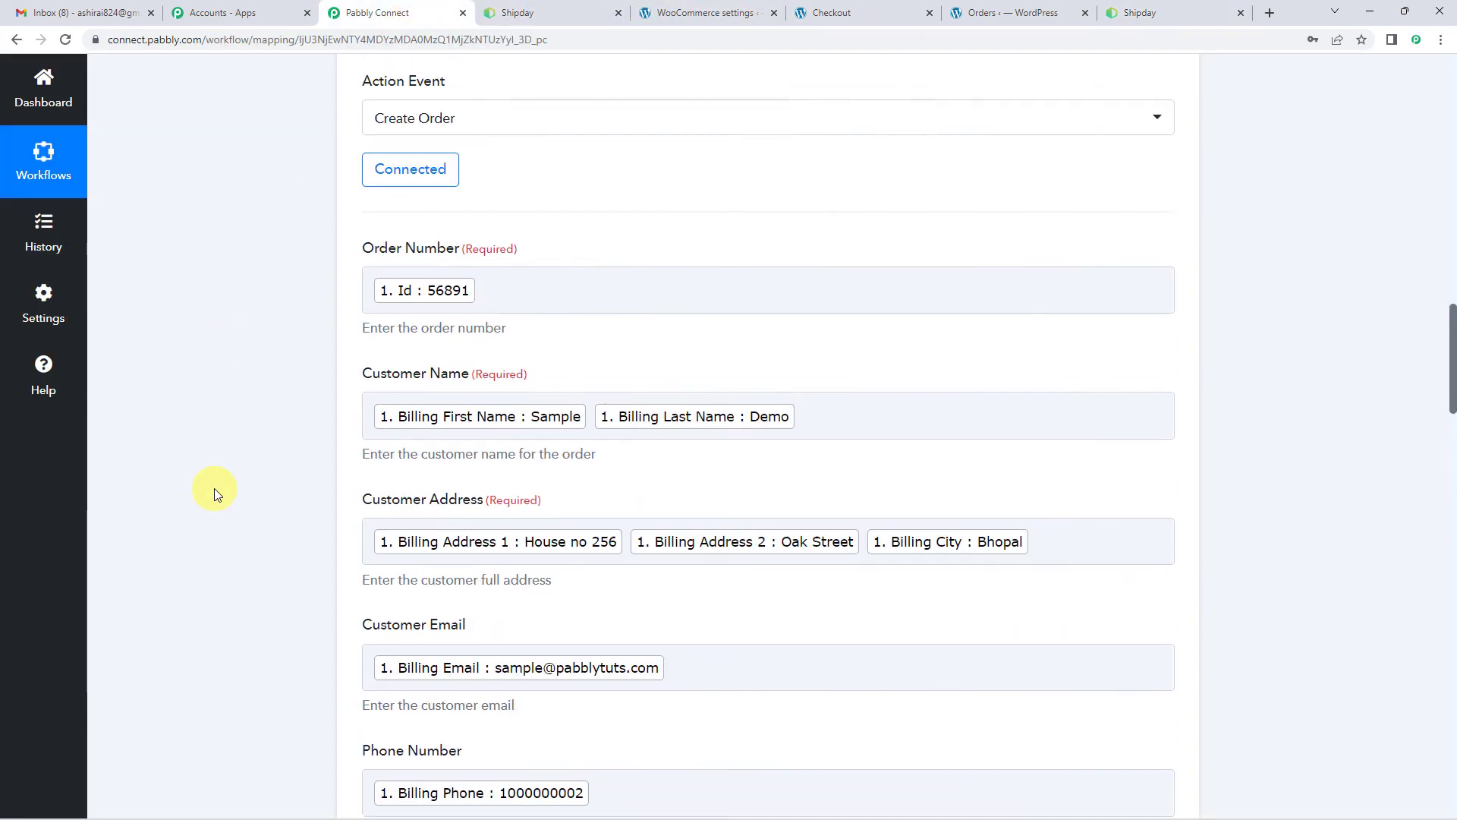
scroll(179, 445, "up", 15)
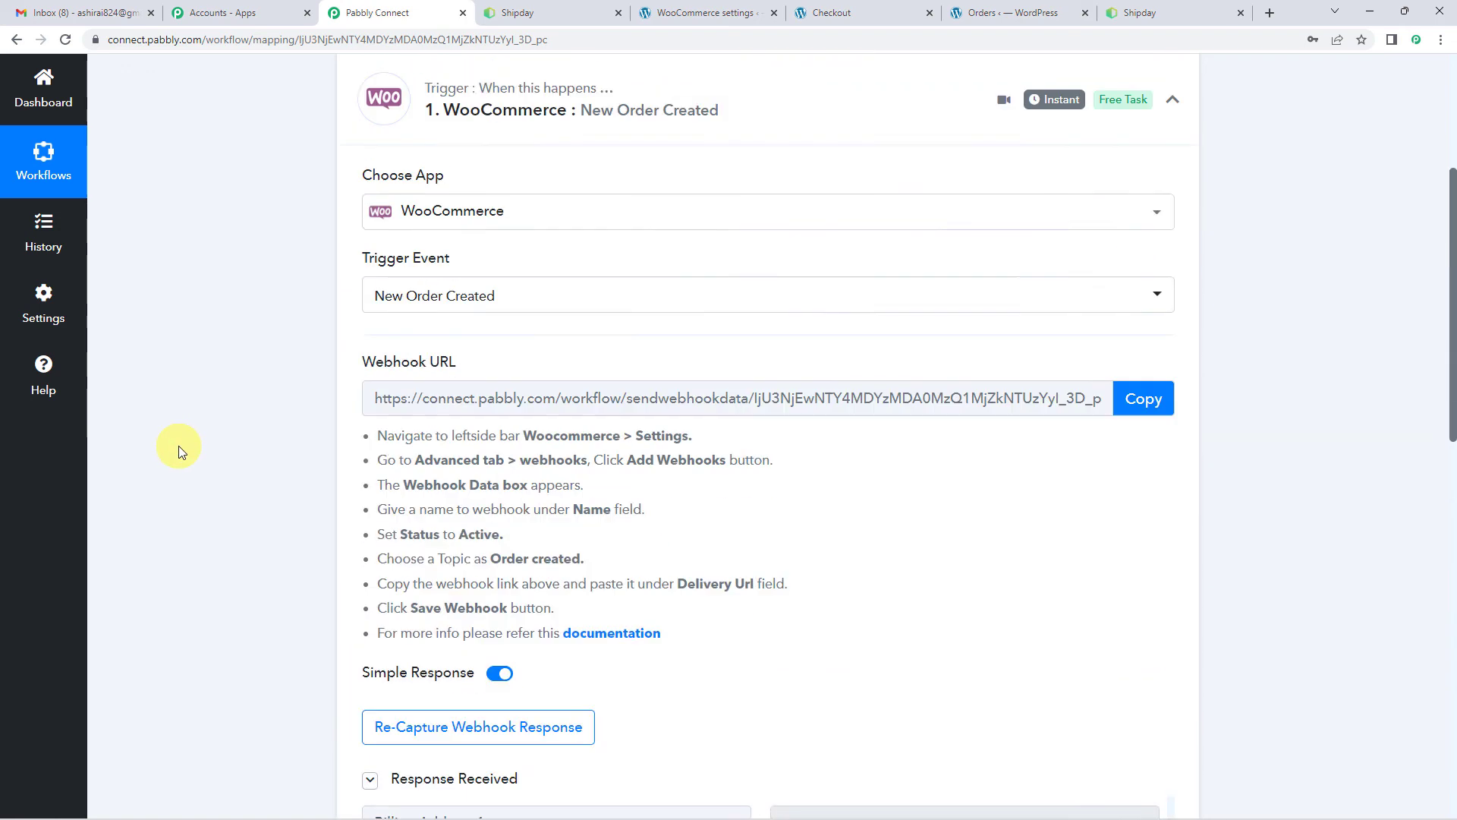
left_click(531, 348)
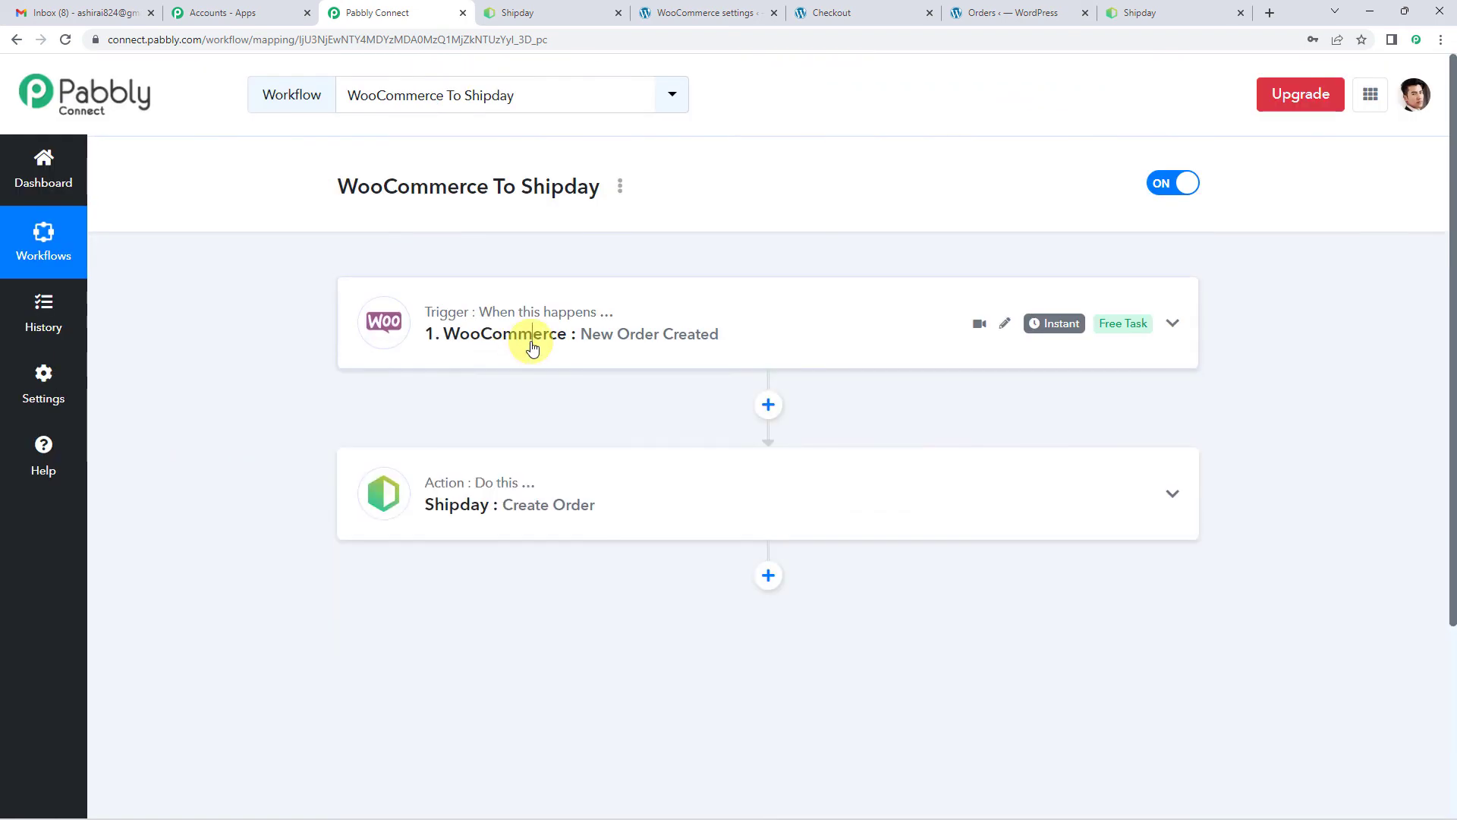